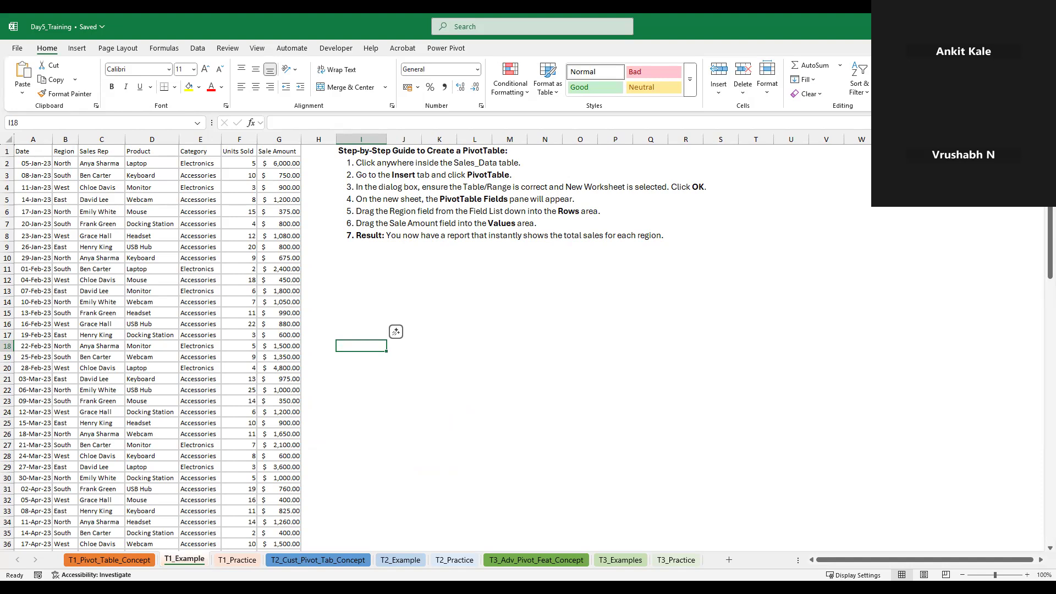
Turn on header filters for the sales table on T1_Example and widen the Region column
{"action": "left_click", "coordinate": [86, 379]}
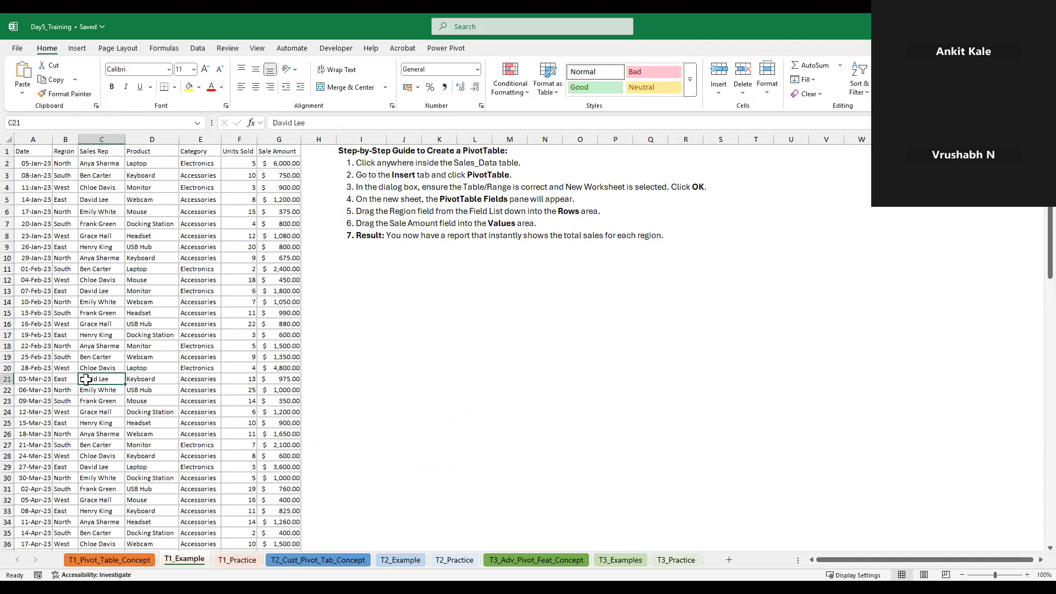
{"action": "key", "text": "ctrl+Up"}
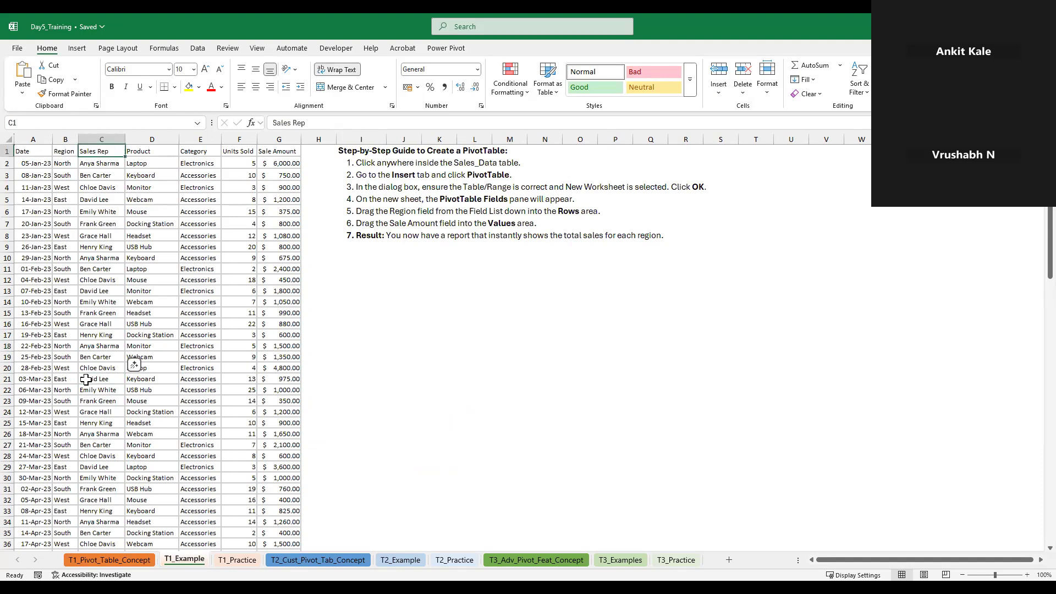
{"action": "key", "text": "ctrl+Left"}
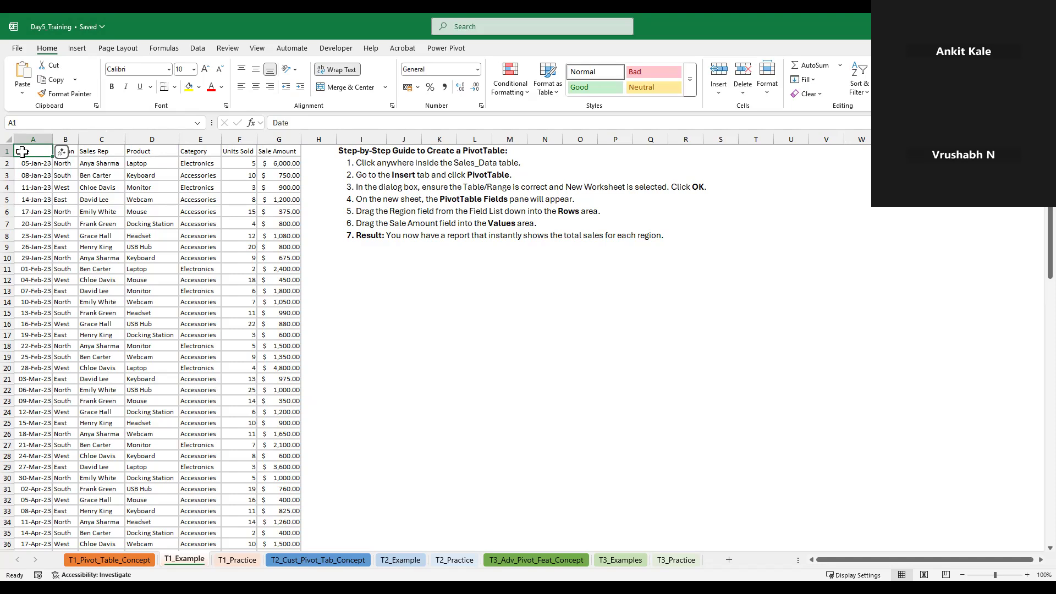
{"action": "left_click", "coordinate": [860, 88]}
{"action": "left_click", "coordinate": [859, 156]}
{"action": "left_click", "coordinate": [213, 224]}
{"action": "left_click", "coordinate": [541, 302]}
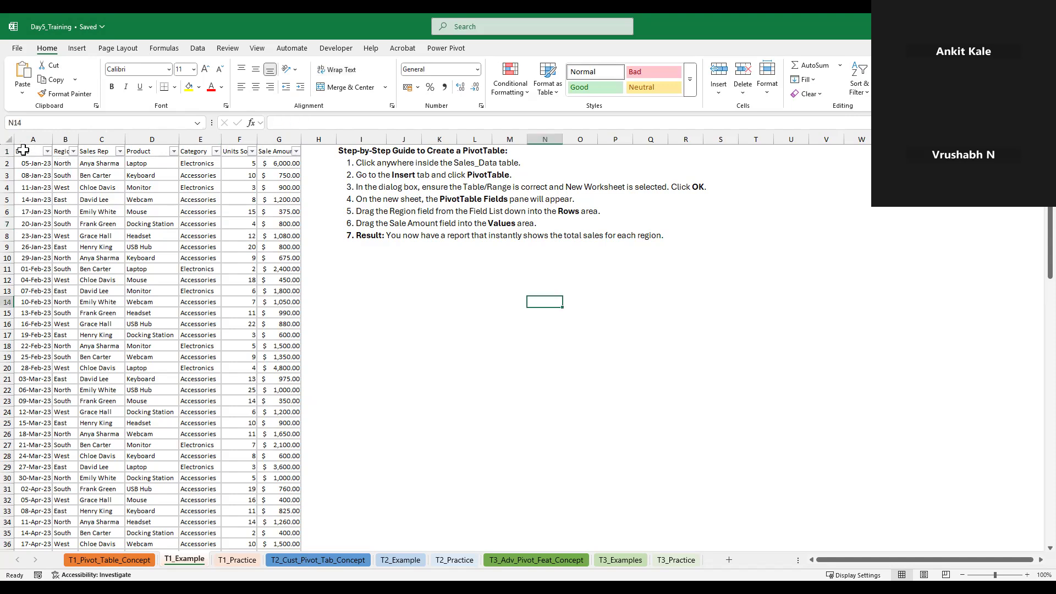
{"action": "left_click_drag", "start_coordinate": [77, 140], "coordinate": [86, 139]}
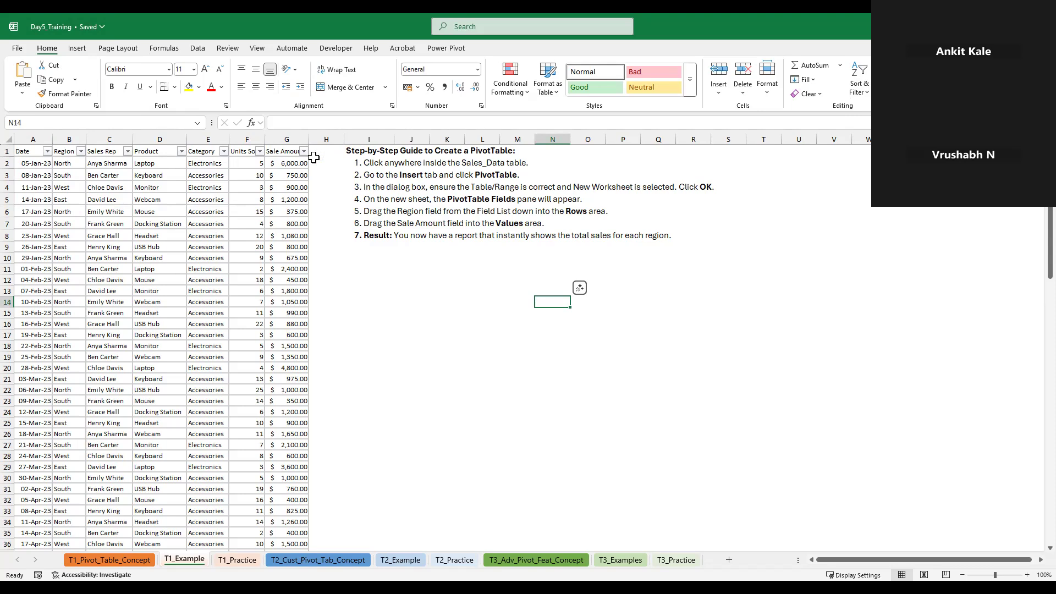
Filter the Product column to show only Laptop
{"action": "left_click", "coordinate": [182, 151]}
{"action": "left_click", "coordinate": [85, 296]}
{"action": "left_click", "coordinate": [82, 336]}
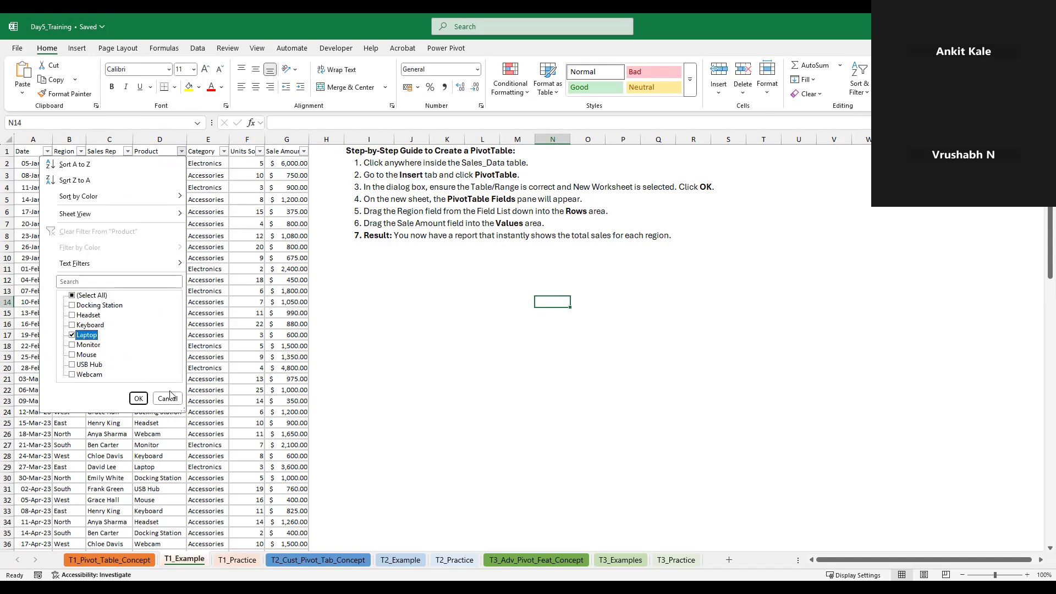
{"action": "left_click", "coordinate": [138, 399]}
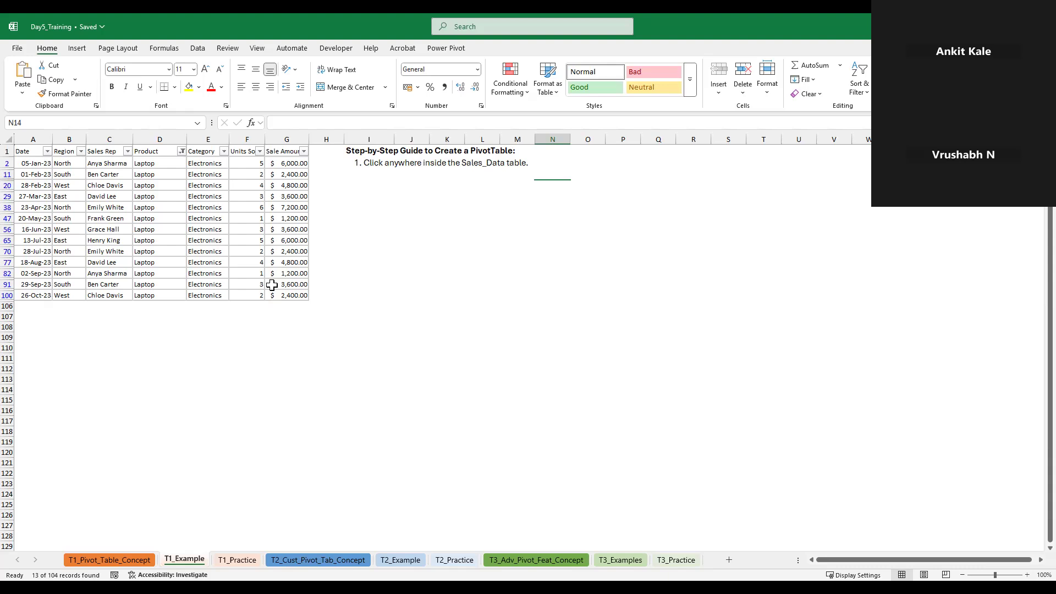
Filter the Sale Amount column of the Laptop rows to show only $7,200.00
{"action": "left_click", "coordinate": [188, 150]}
{"action": "left_click", "coordinate": [181, 150]}
{"action": "left_click", "coordinate": [239, 152]}
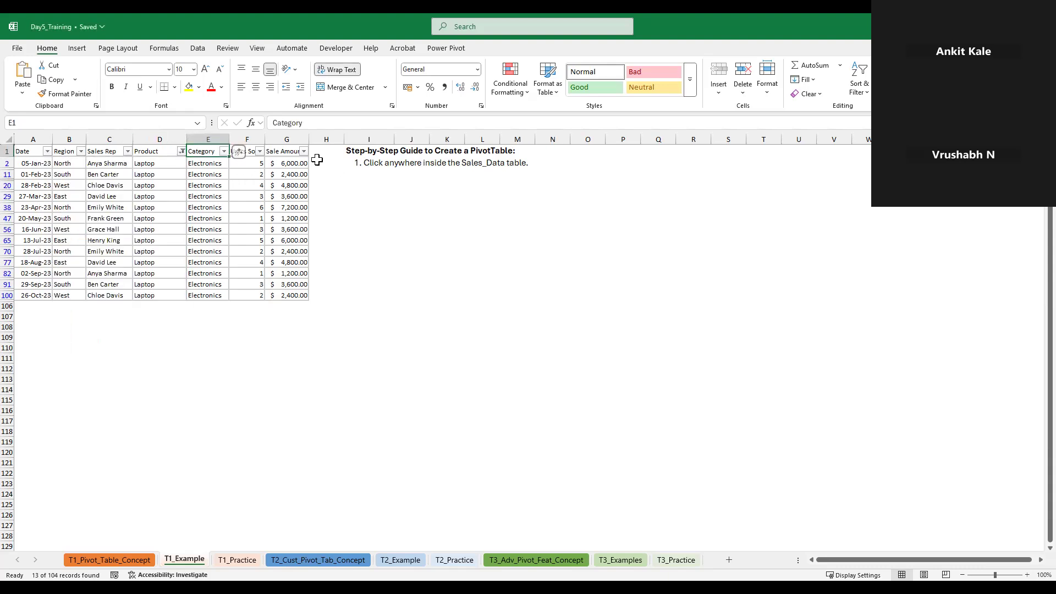
{"action": "left_click", "coordinate": [303, 150]}
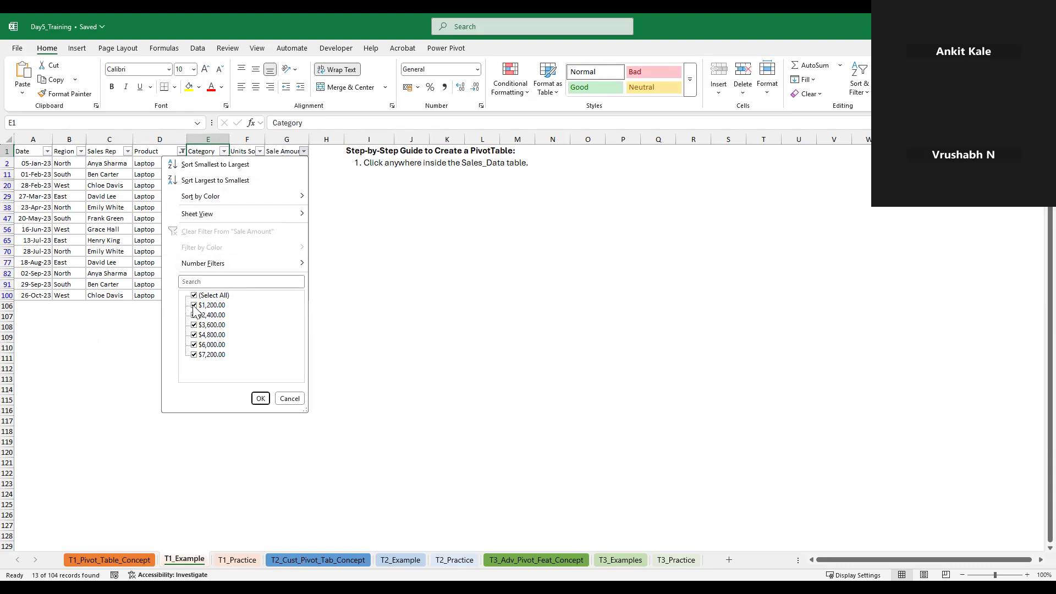
{"action": "left_click", "coordinate": [194, 306]}
{"action": "left_click", "coordinate": [194, 315]}
{"action": "left_click", "coordinate": [194, 335]}
{"action": "left_click", "coordinate": [193, 344]}
{"action": "left_click", "coordinate": [260, 399]}
{"action": "left_click", "coordinate": [206, 325]}
{"action": "left_click", "coordinate": [262, 400]}
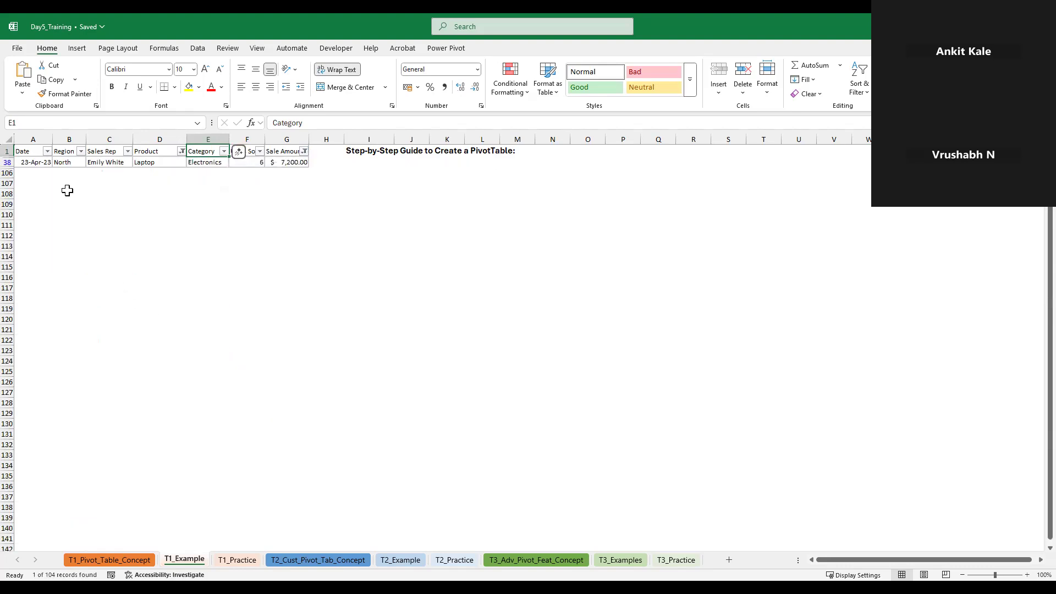
Clear the filters from the Sale Amount and Product columns
{"action": "left_click", "coordinate": [304, 151]}
{"action": "left_click", "coordinate": [220, 231]}
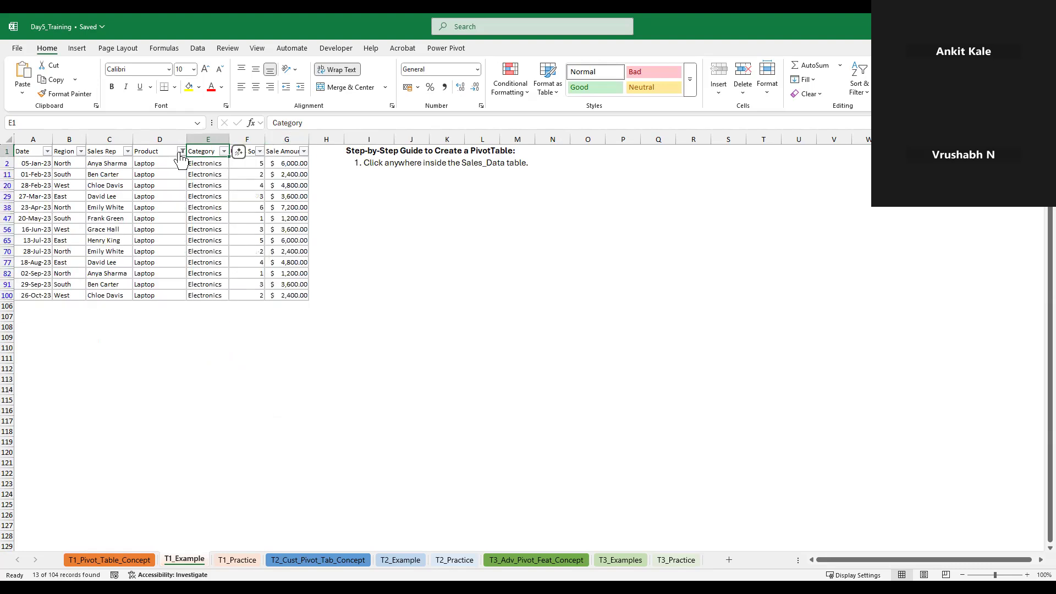
{"action": "left_click", "coordinate": [182, 152]}
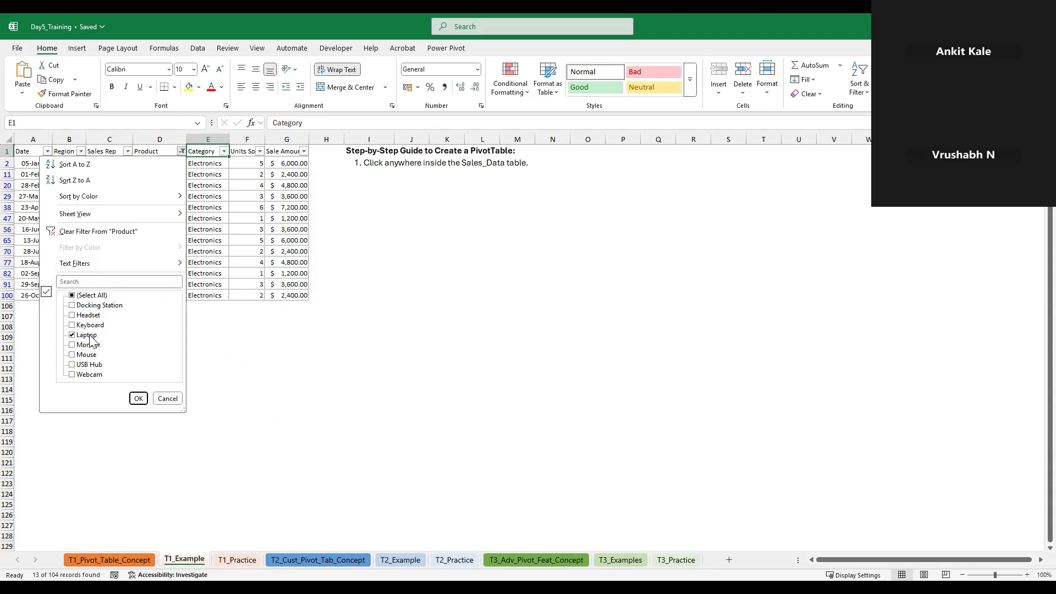
{"action": "left_click", "coordinate": [90, 233]}
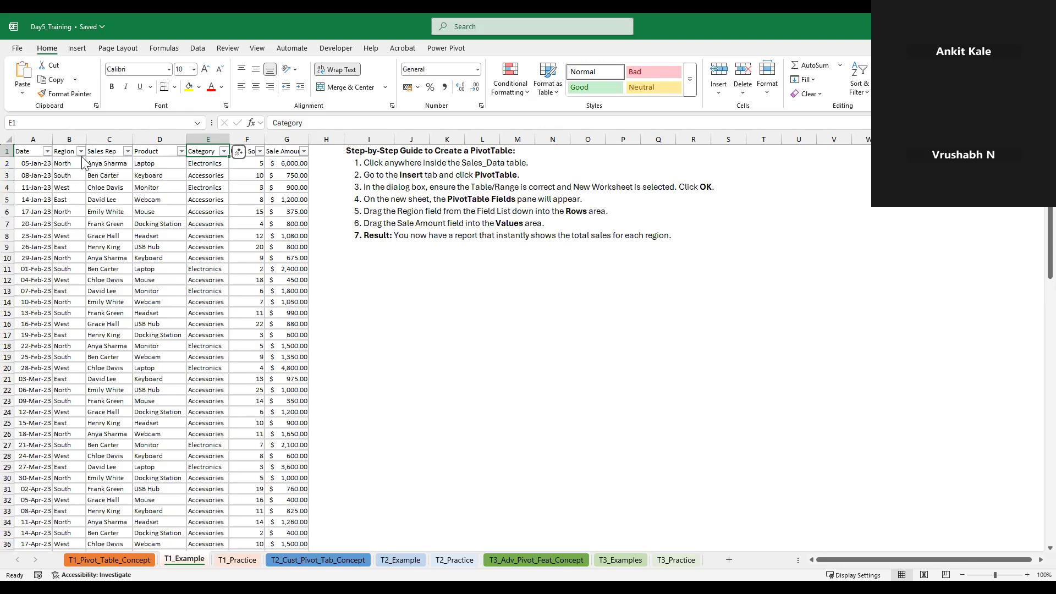
Filter the Region column to show only East
{"action": "left_click", "coordinate": [81, 151]}
{"action": "left_click", "coordinate": [33, 296]}
{"action": "left_click", "coordinate": [33, 305]}
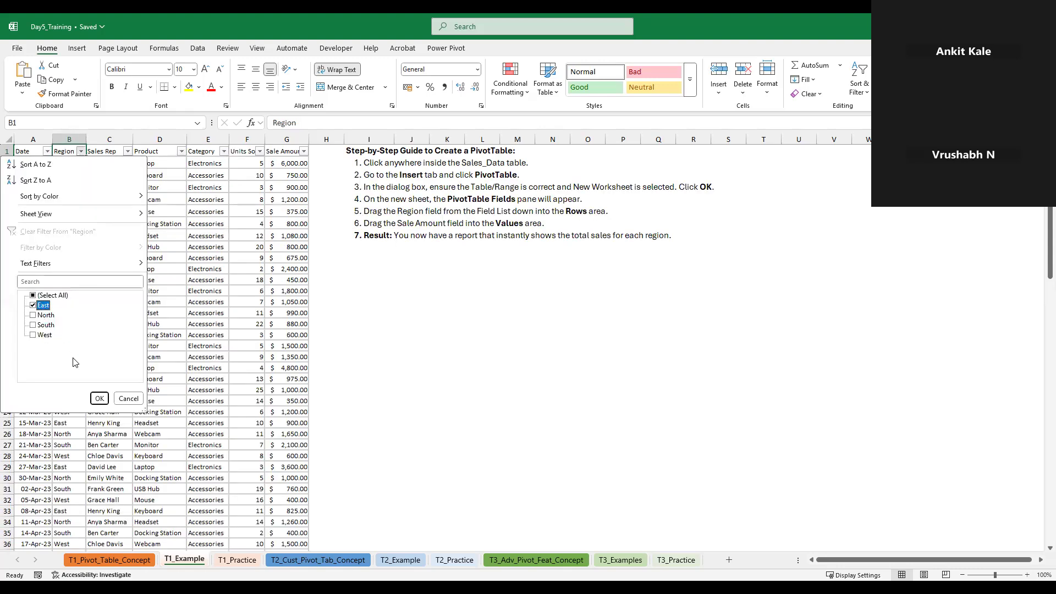
{"action": "left_click", "coordinate": [99, 400]}
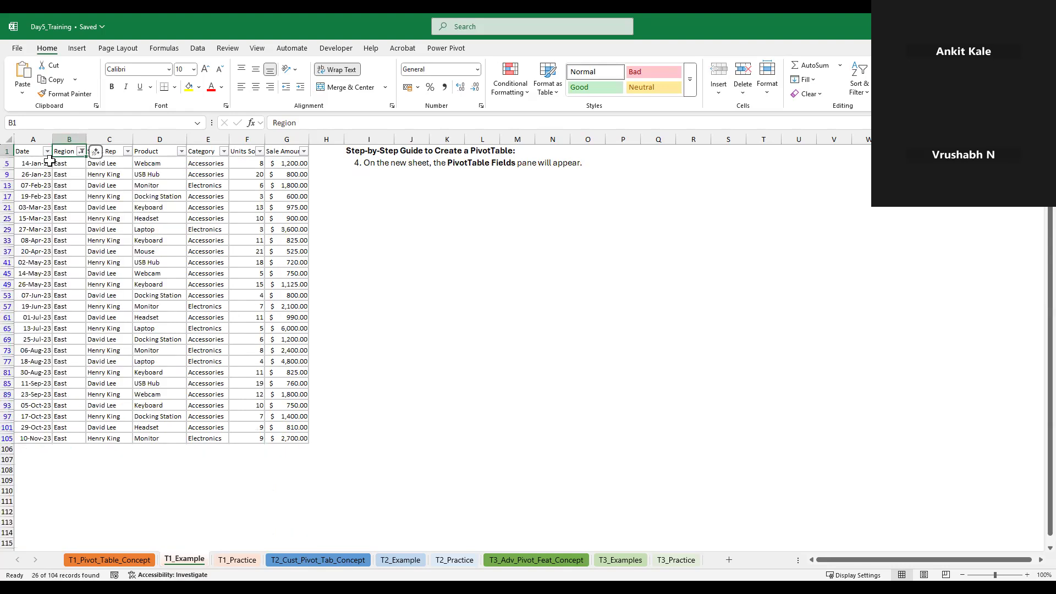
Apply an "is greater than" number filter to the Sale Amount column of the East rows
{"action": "left_click", "coordinate": [304, 152]}
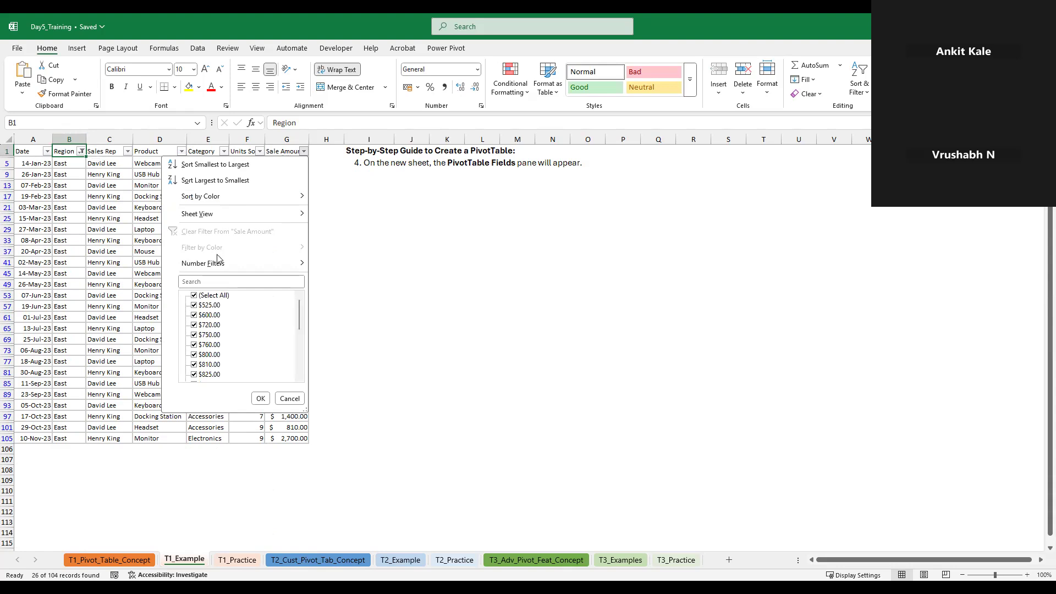
{"action": "mouse_move", "coordinate": [219, 263]}
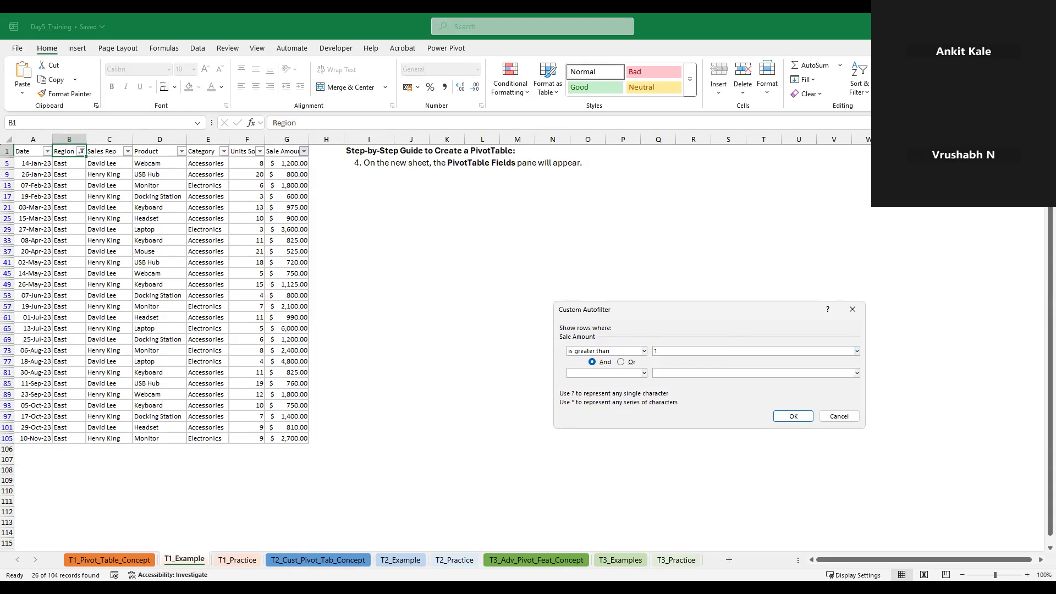
{"action": "key", "text": "Return"}
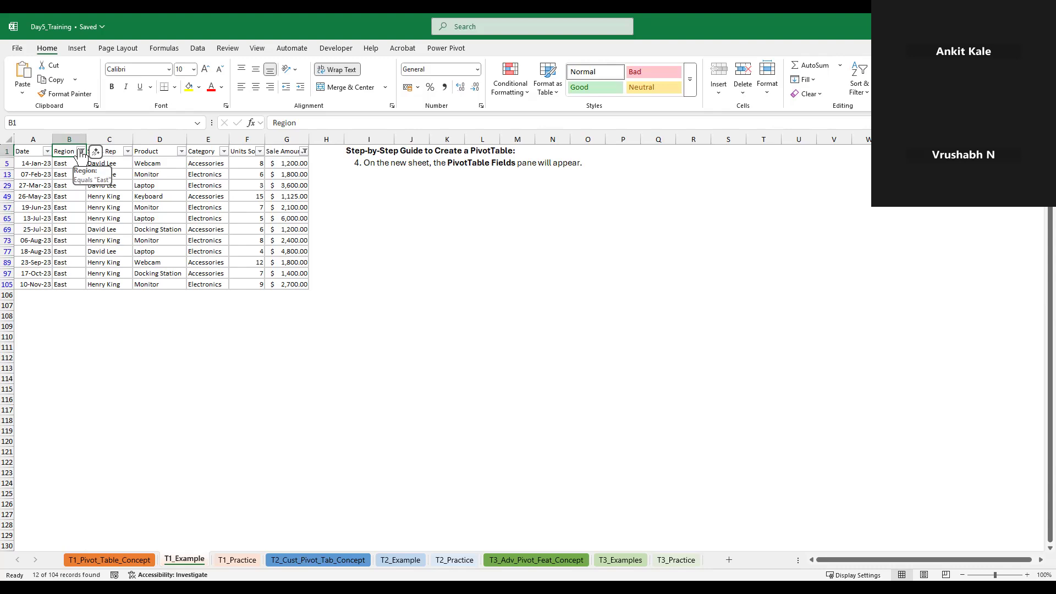
Clear all active filters from the sales table while keeping the header filters on
{"action": "left_click", "coordinate": [283, 152]}
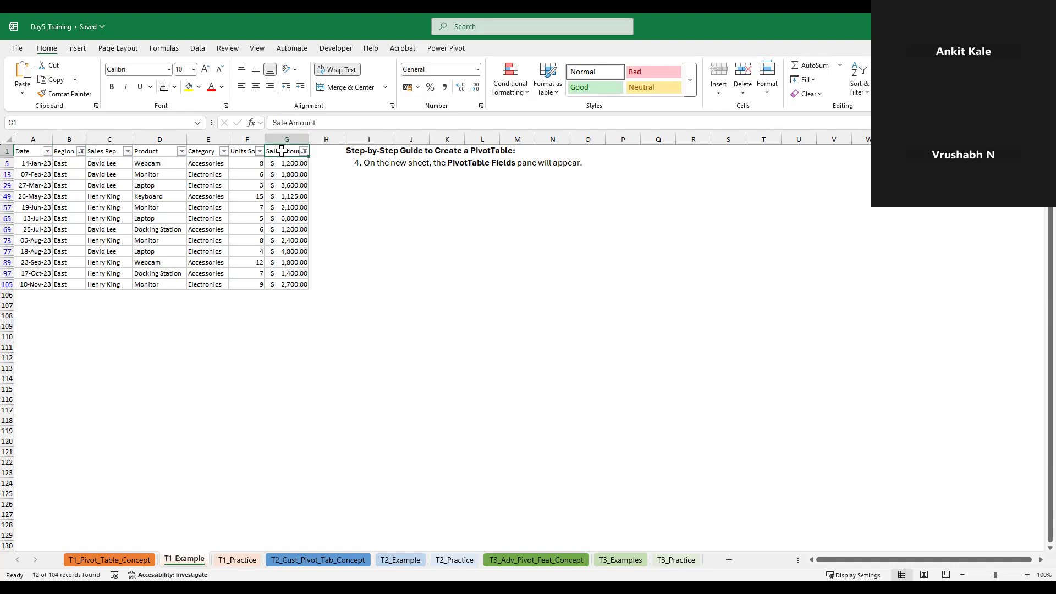
{"action": "left_click", "coordinate": [304, 151]}
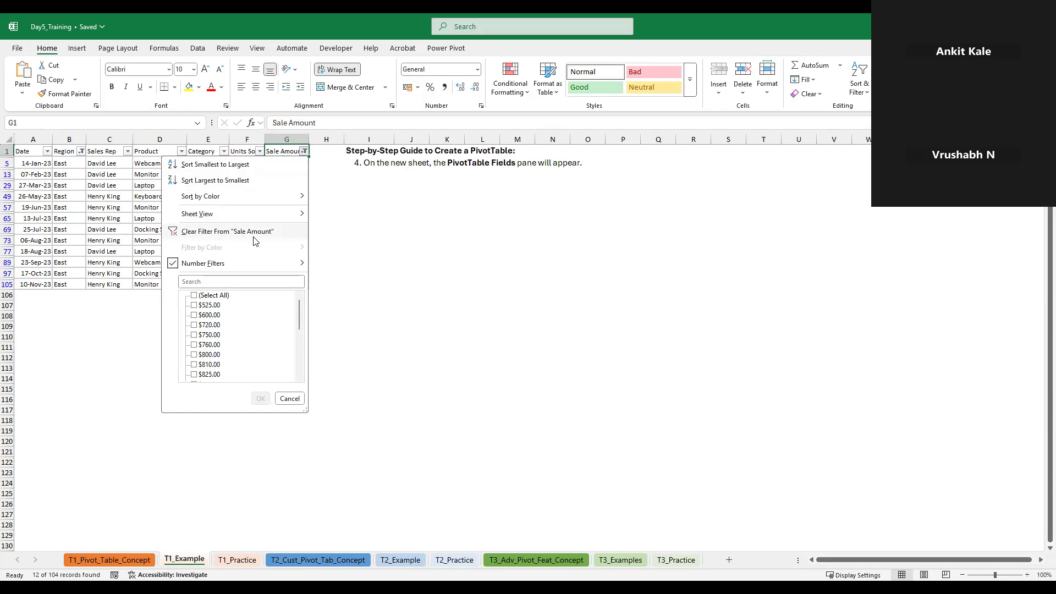
{"action": "left_click", "coordinate": [857, 98]}
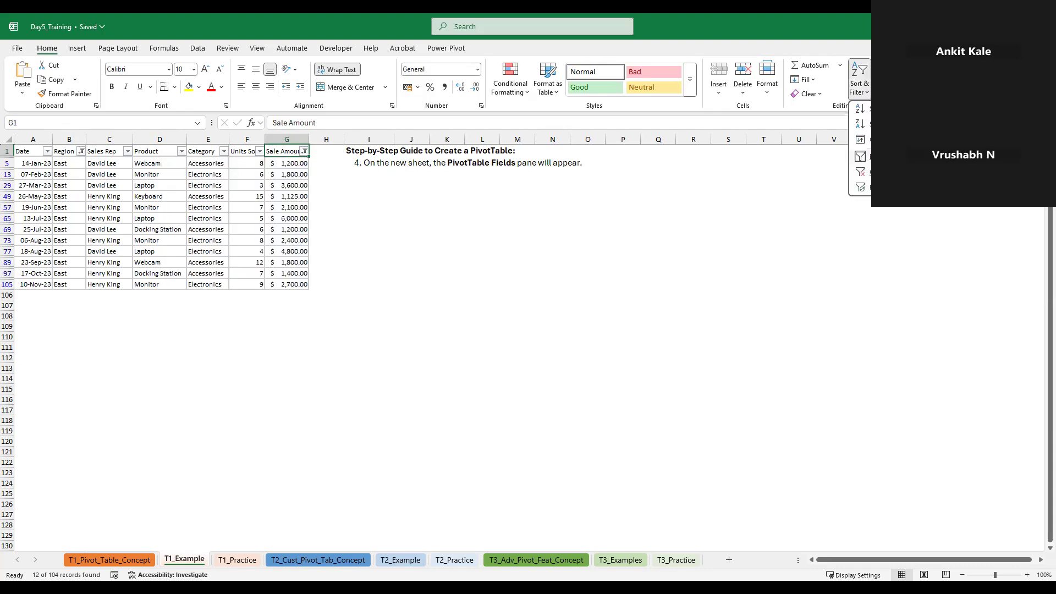
{"action": "left_click", "coordinate": [861, 172]}
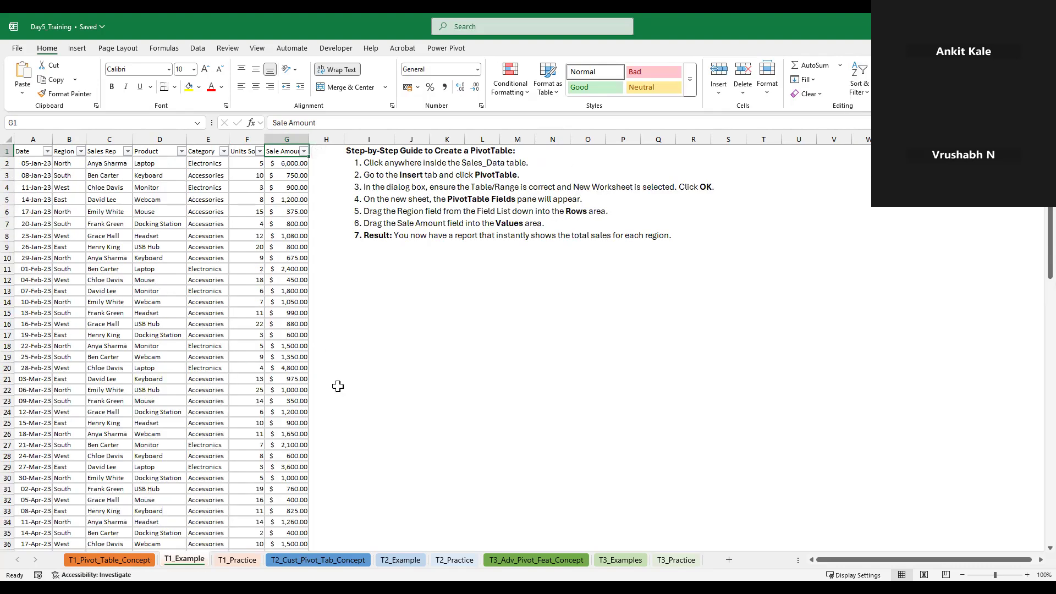
Add a new worksheet and copy the whole sales table from T1_Example into it, starting at cell A1
{"action": "left_click", "coordinate": [729, 559]}
{"action": "left_click", "coordinate": [183, 559]}
{"action": "left_click", "coordinate": [135, 272]}
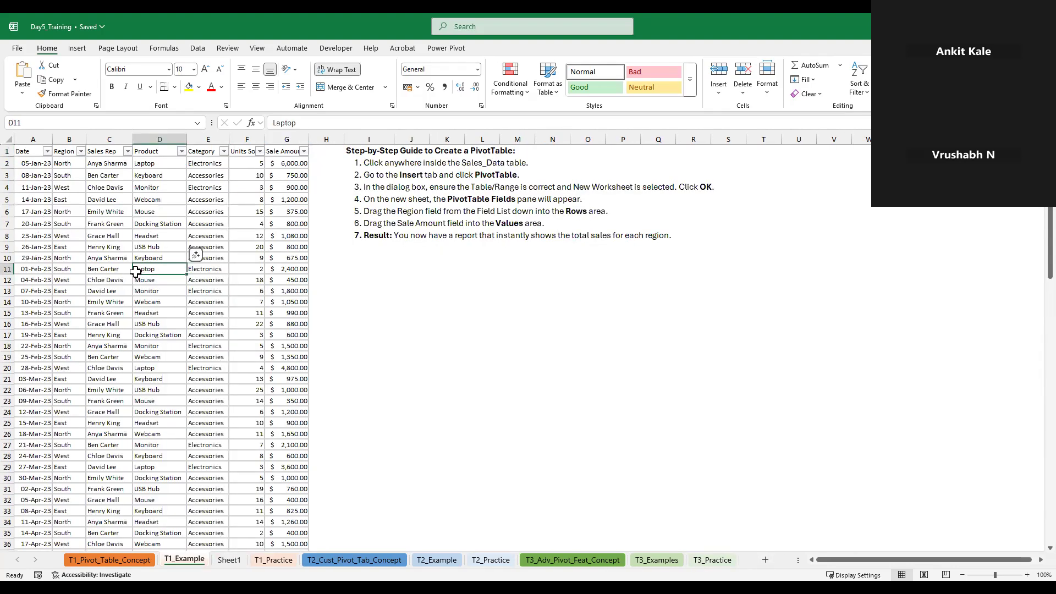
{"action": "key", "text": "ctrl+Home"}
{"action": "key", "text": "ctrl+shift+Right"}
{"action": "key", "text": "ctrl+shift+Down"}
{"action": "key", "text": "ctrl+c"}
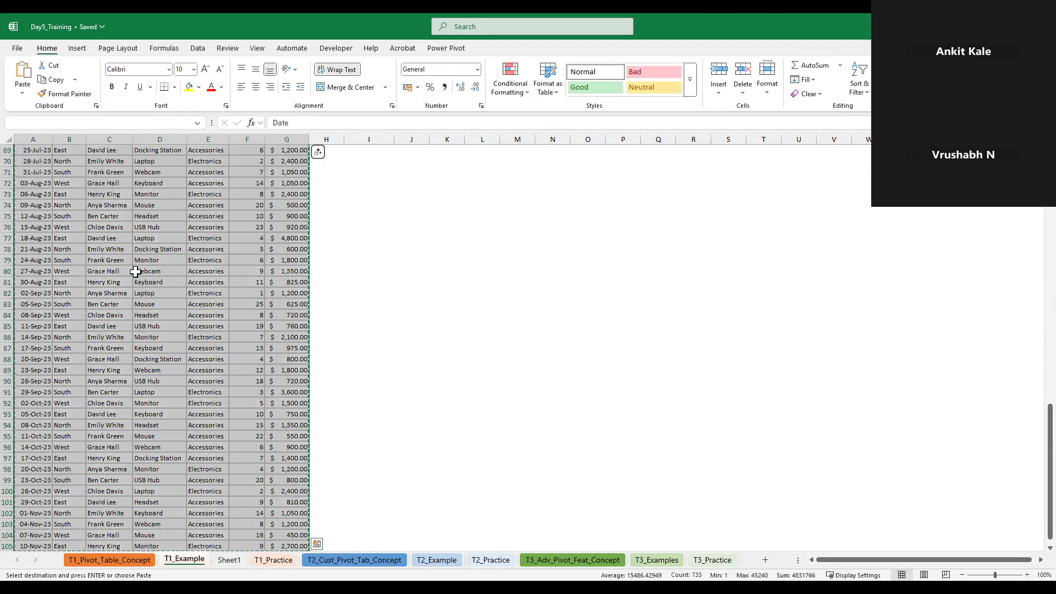
{"action": "left_click", "coordinate": [227, 560]}
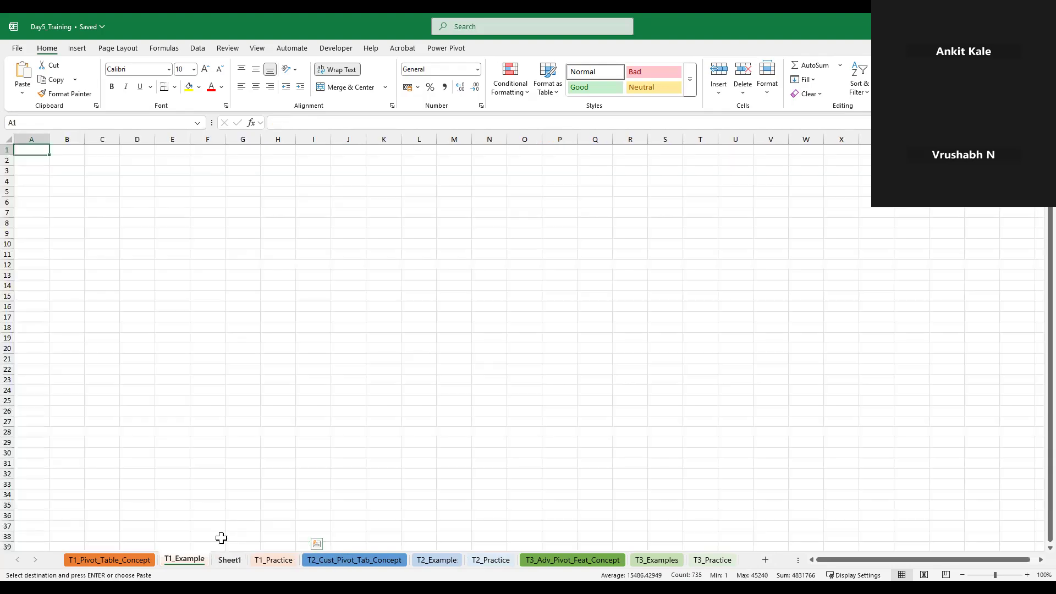
{"action": "key", "text": "ctrl+v"}
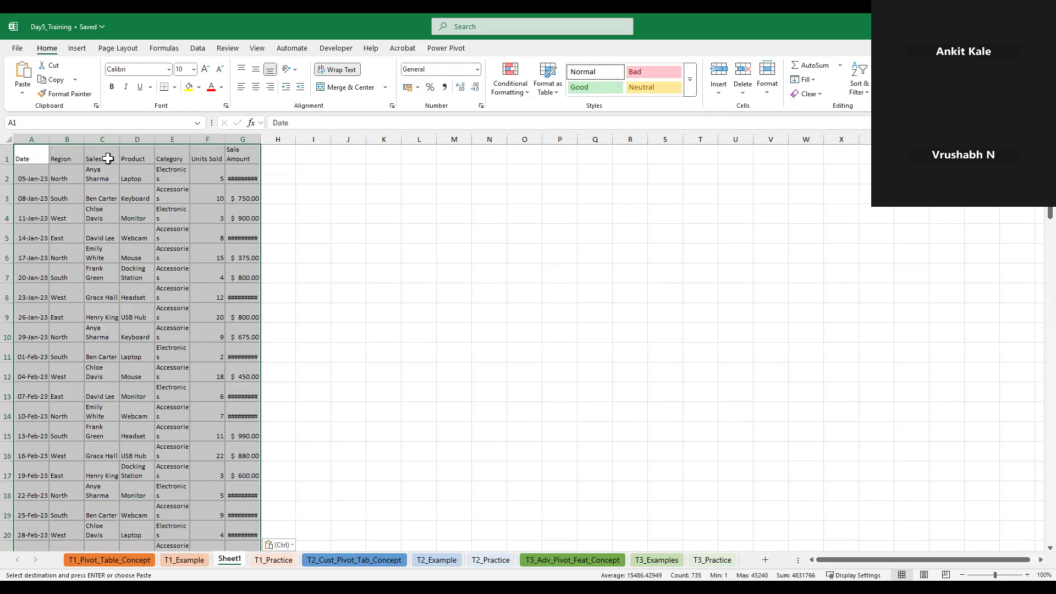
Widen the Date, Region, Sales Rep, Category and Sale Amount columns of the copied table
{"action": "left_click", "coordinate": [102, 155]}
{"action": "left_click_drag", "start_coordinate": [260, 135], "coordinate": [259, 134]}
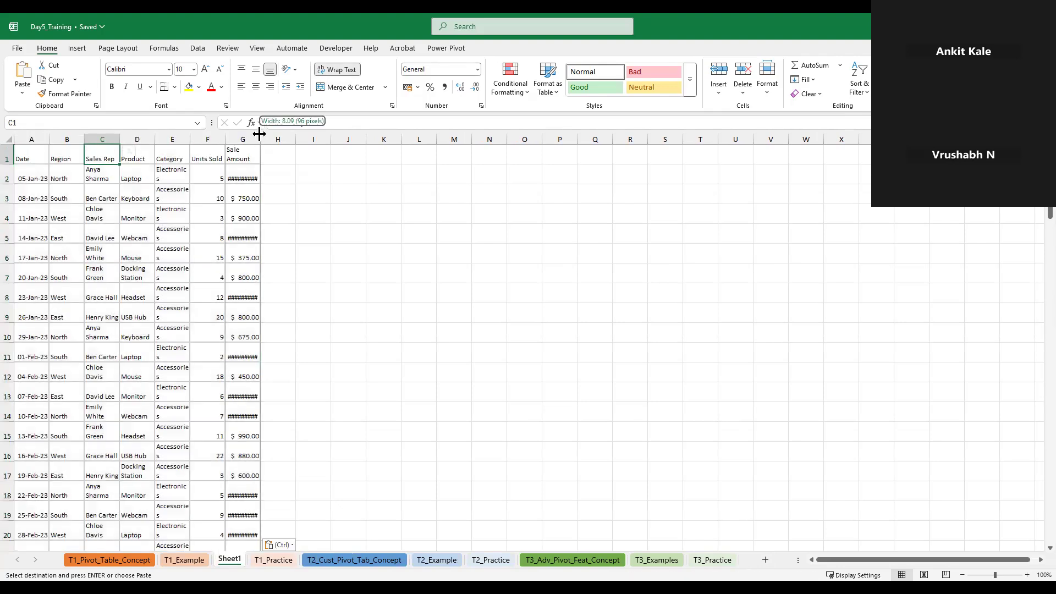
{"action": "double_click", "coordinate": [259, 134]}
{"action": "left_click_drag", "start_coordinate": [191, 134], "coordinate": [242, 134]}
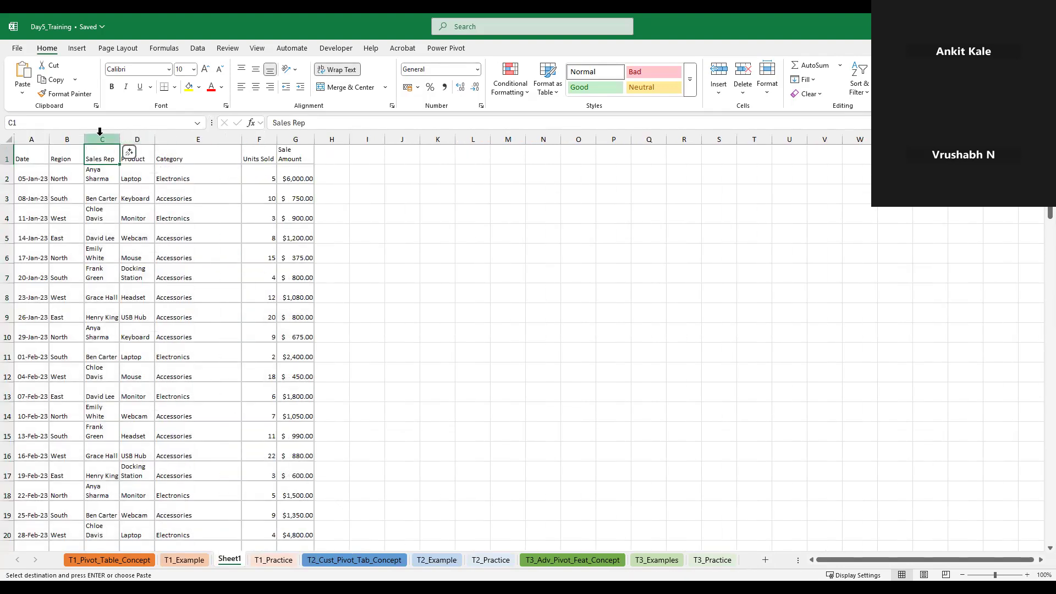
{"action": "left_click_drag", "start_coordinate": [121, 138], "coordinate": [155, 137]}
{"action": "left_click_drag", "start_coordinate": [83, 138], "coordinate": [129, 139]}
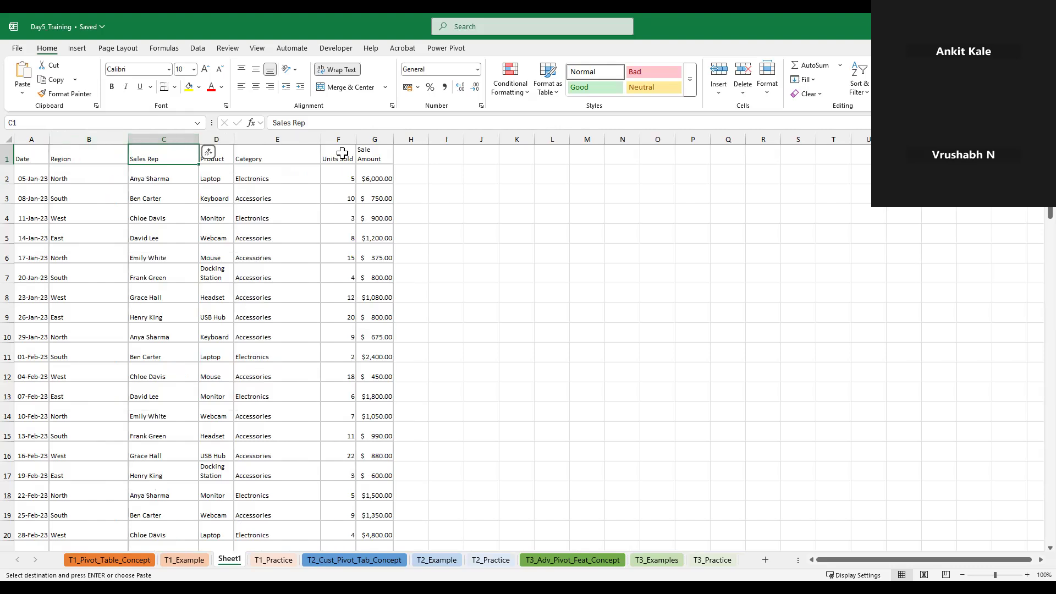
{"action": "left_click_drag", "start_coordinate": [49, 139], "coordinate": [78, 139]}
Make the header row of the copied table bold, from Date to Sale Amount
{"action": "left_click_drag", "start_coordinate": [390, 154], "coordinate": [11, 151]}
{"action": "key", "text": "Return"}
{"action": "left_click", "coordinate": [499, 255]}
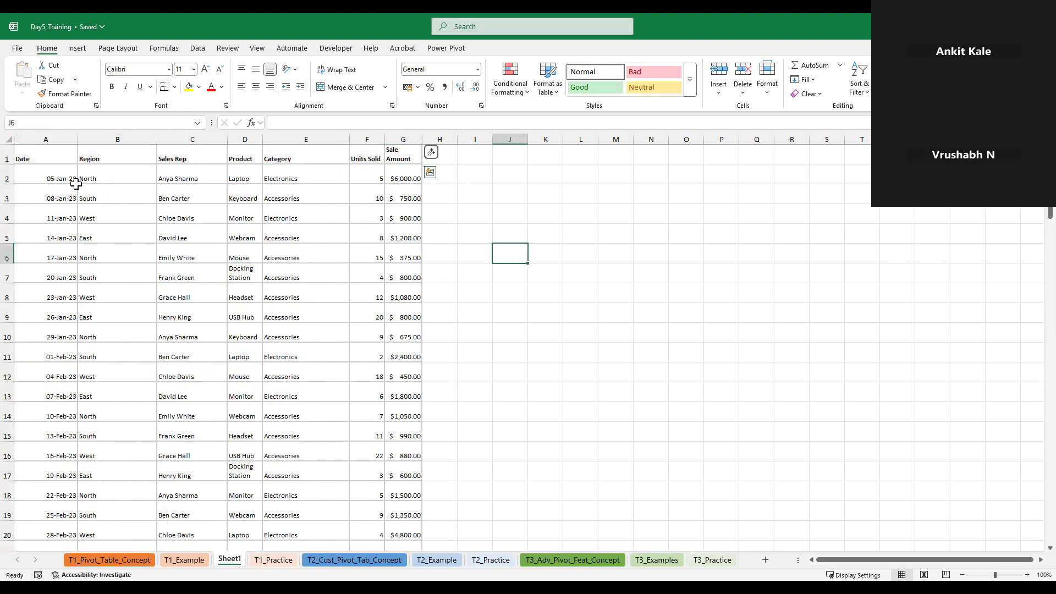
{"action": "left_click", "coordinate": [55, 164]}
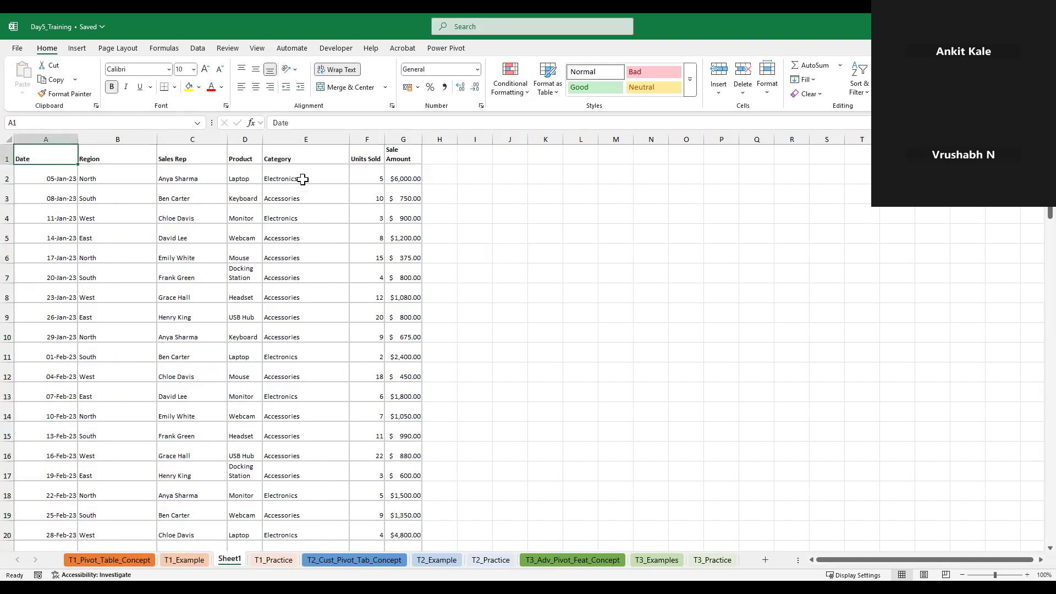
{"action": "left_click", "coordinate": [177, 155]}
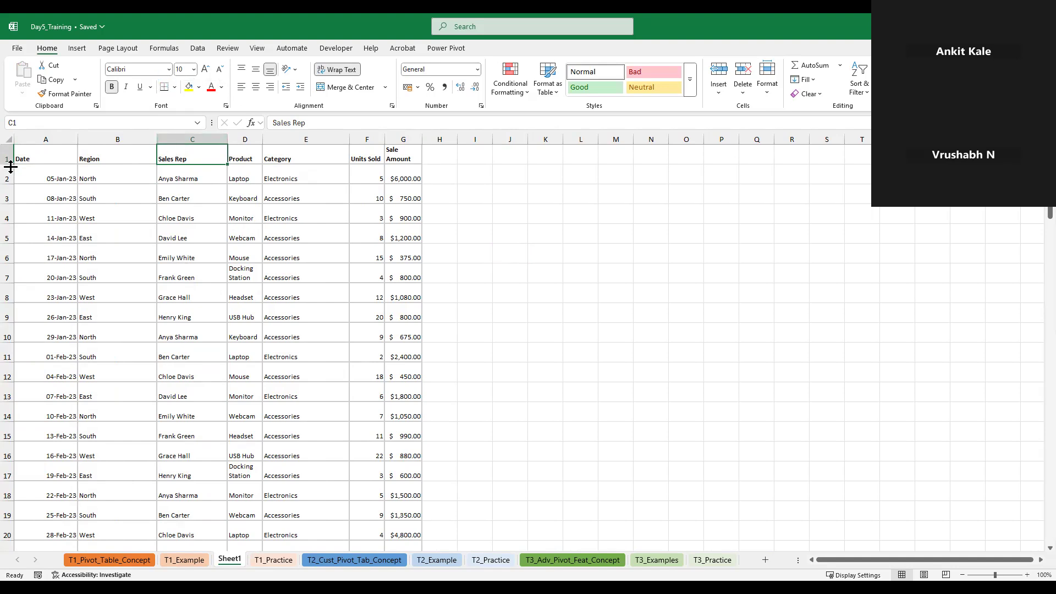
{"action": "left_click", "coordinate": [41, 156]}
{"action": "right_click", "coordinate": [41, 155]}
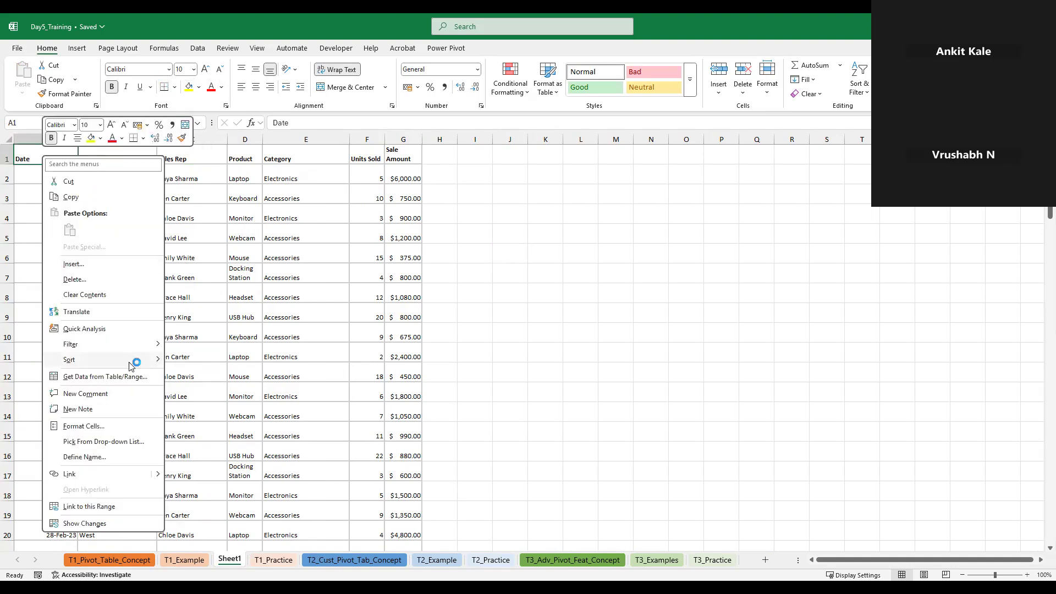
{"action": "mouse_move", "coordinate": [130, 364]}
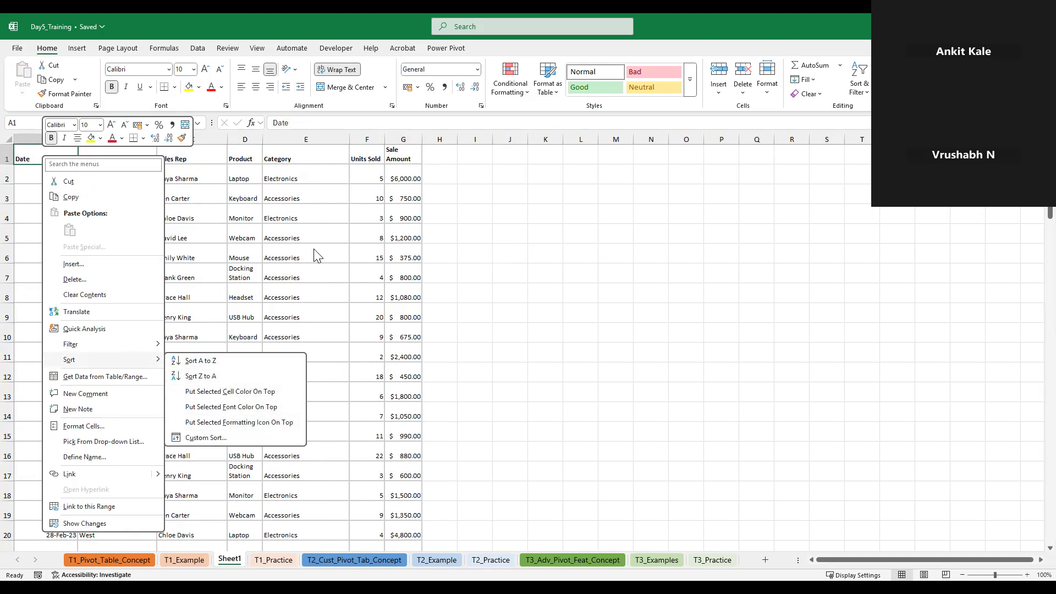
{"action": "key", "text": "Escape"}
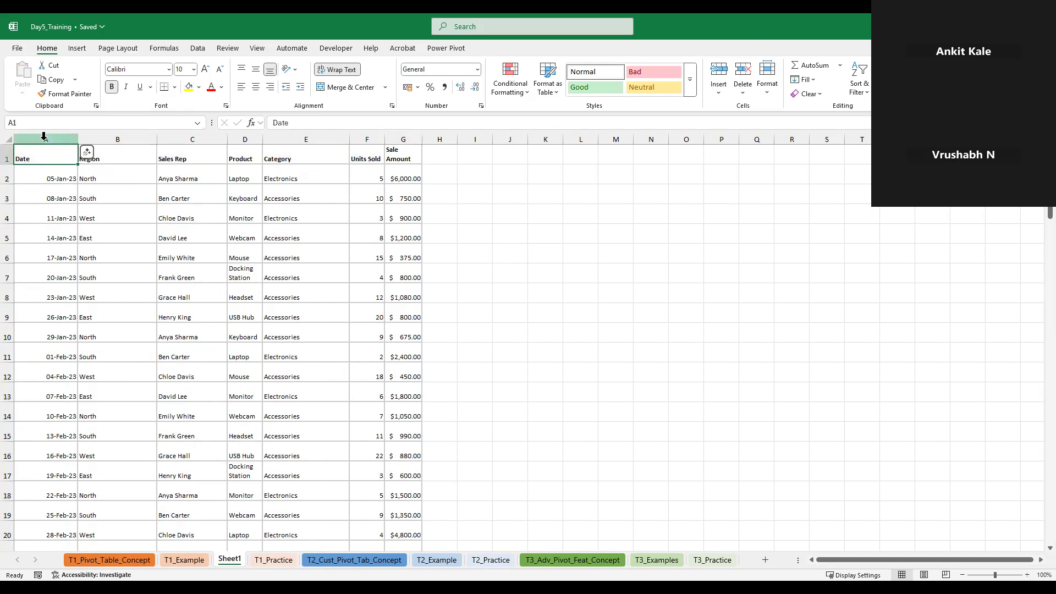
Select the whole copied sales table, headers included, and sort it in ascending (A to Z) order based on the Date column
{"action": "key", "text": "ctrl+shift+End"}
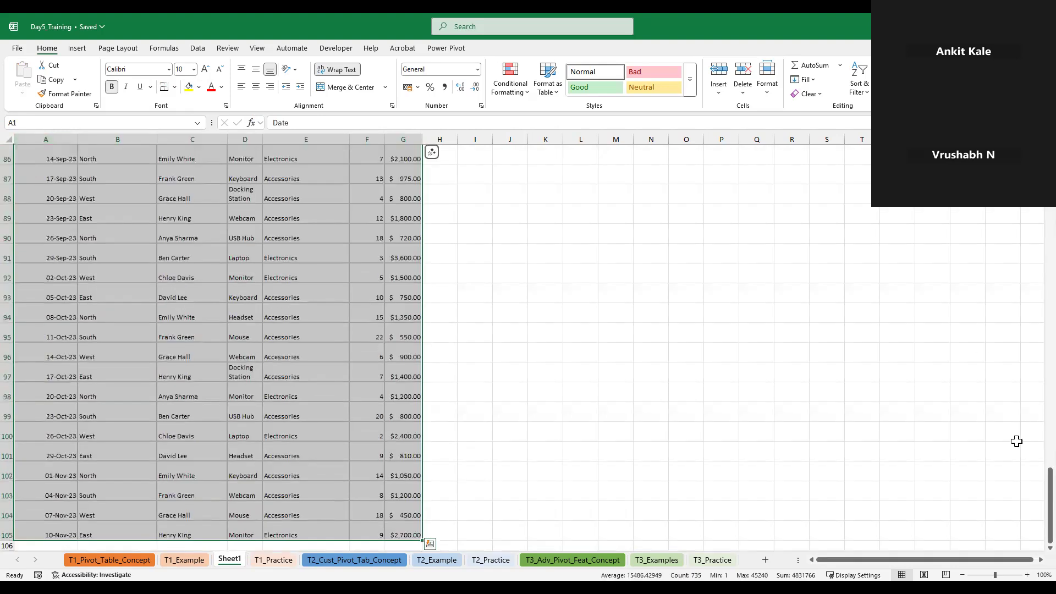
{"action": "left_click_drag", "start_coordinate": [1050, 501], "coordinate": [1048, 165]}
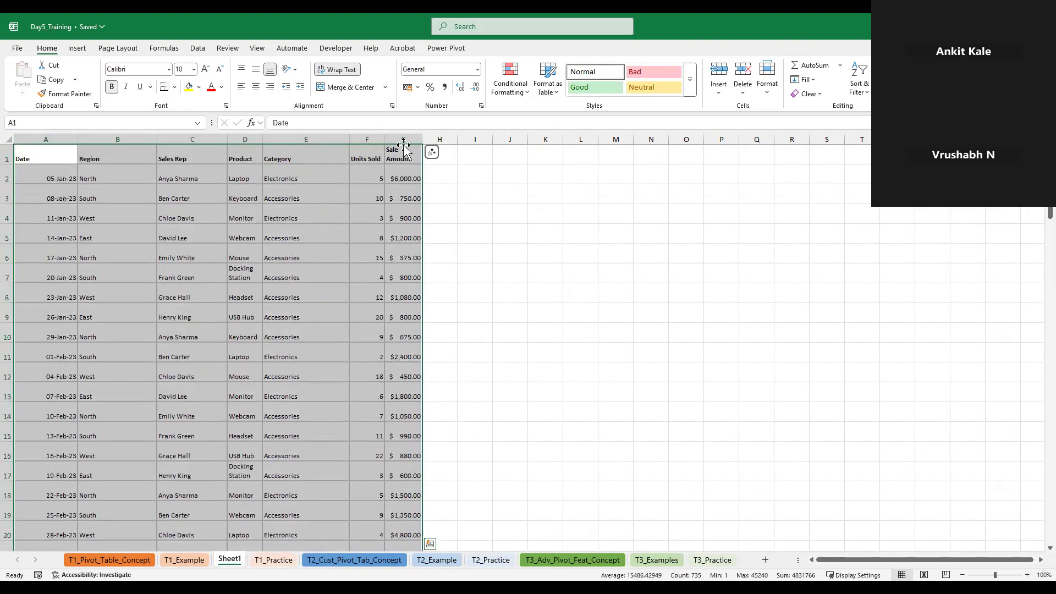
{"action": "right_click", "coordinate": [28, 159]}
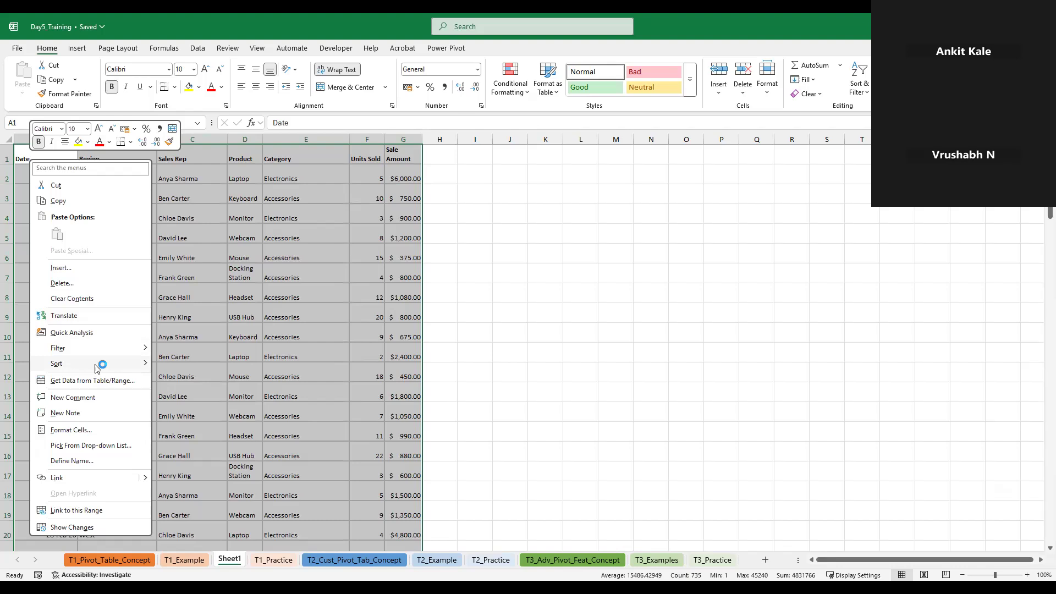
{"action": "mouse_move", "coordinate": [96, 368]}
{"action": "left_click", "coordinate": [223, 366]}
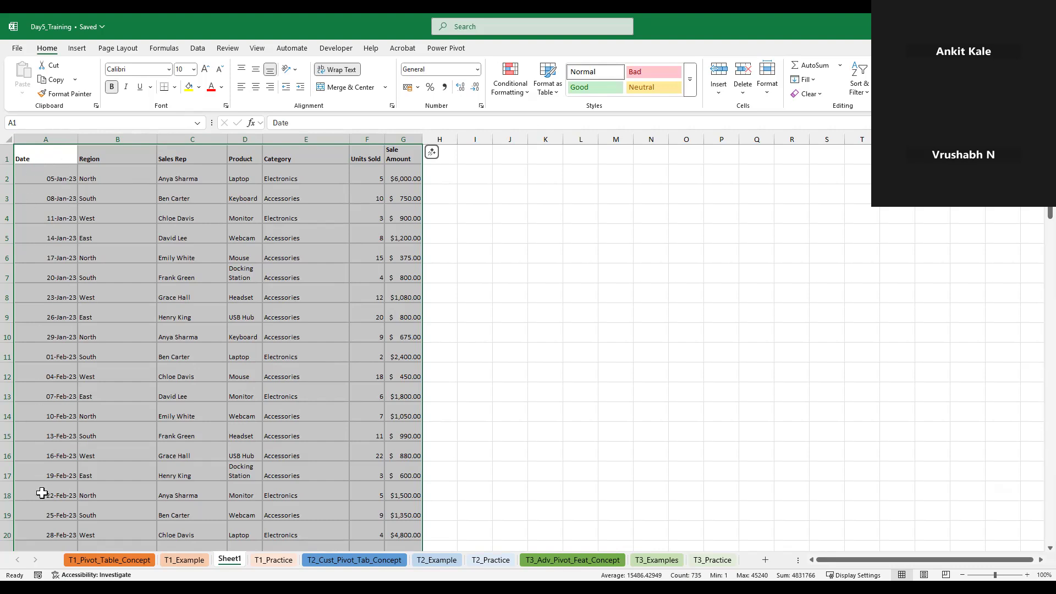
{"action": "left_click", "coordinate": [75, 240]}
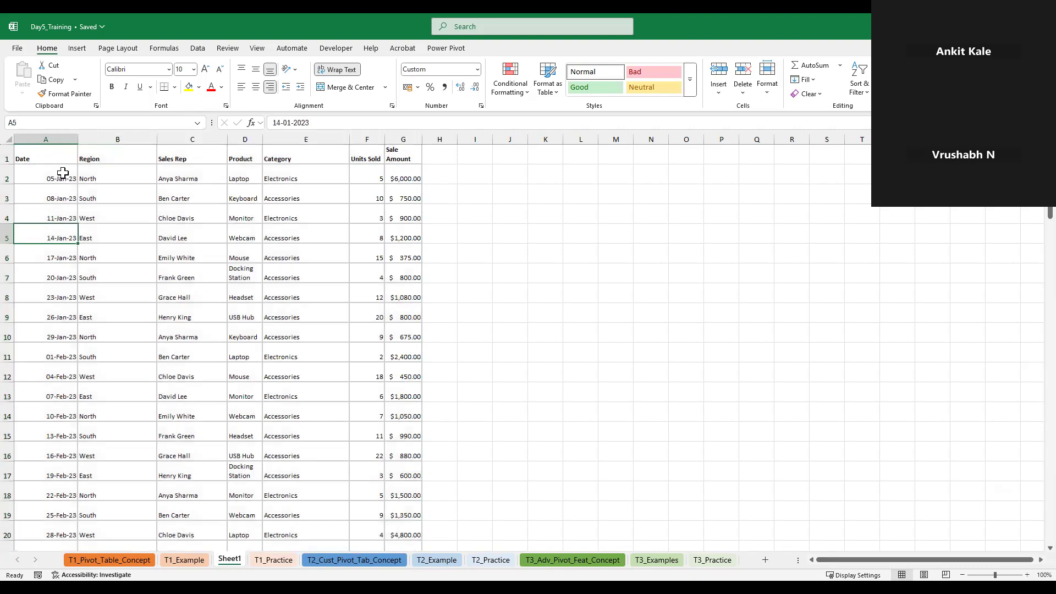
Sort the copied sales table by Sales Rep from A to Z and check the resulting order
{"action": "left_click", "coordinate": [185, 156]}
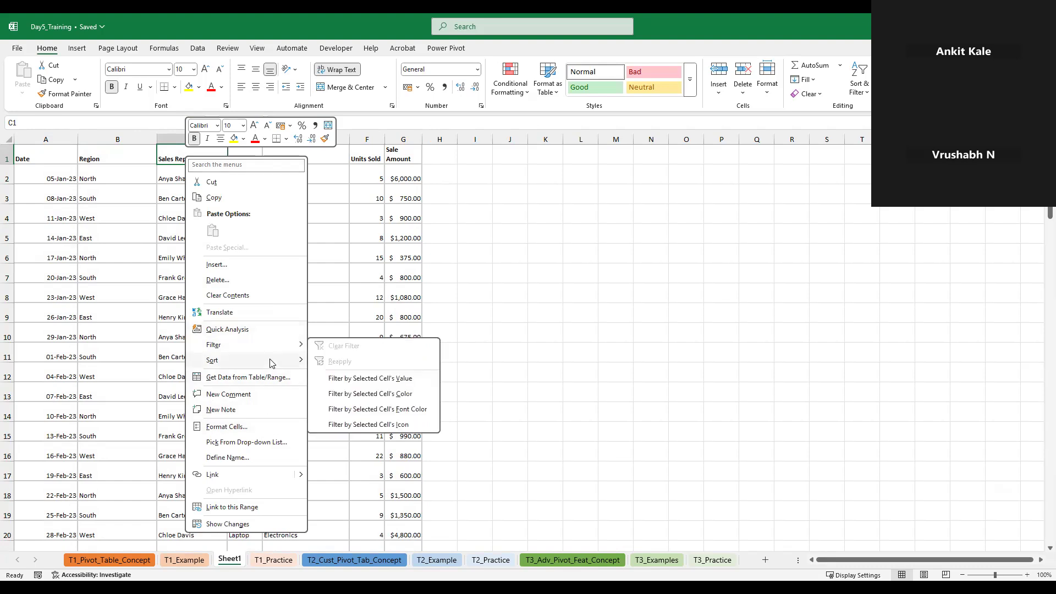
{"action": "mouse_move", "coordinate": [270, 363]}
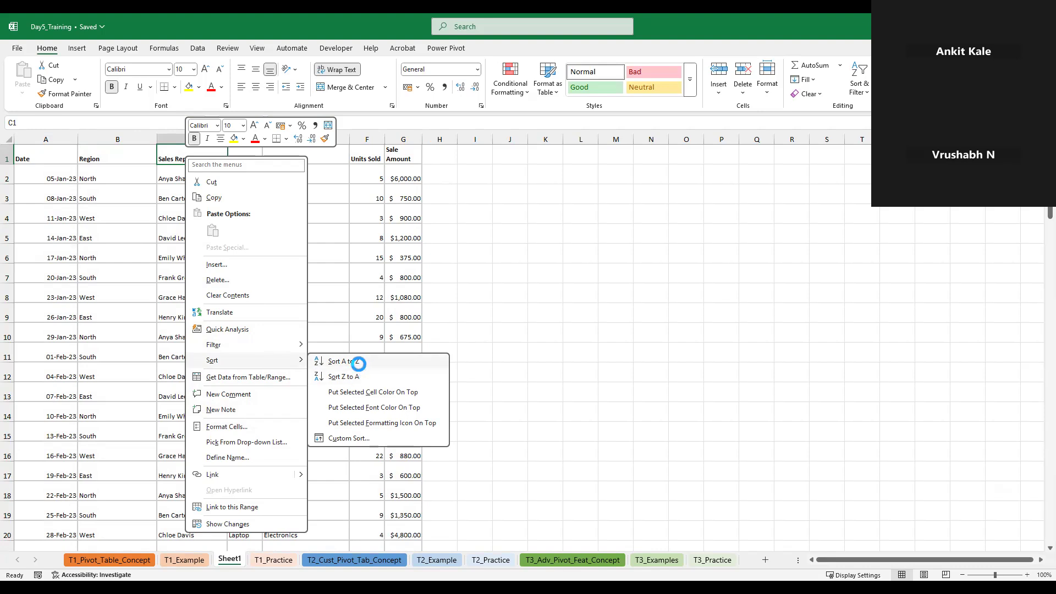
{"action": "left_click", "coordinate": [332, 361]}
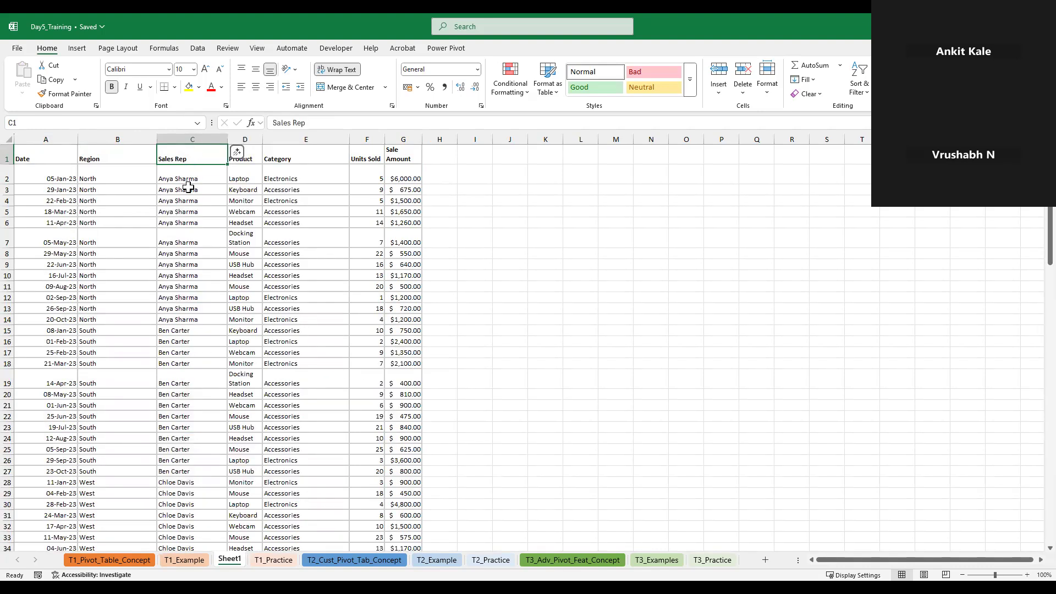
{"action": "scroll", "coordinate": [190, 423], "scroll_direction": "down", "scroll_amount": 3}
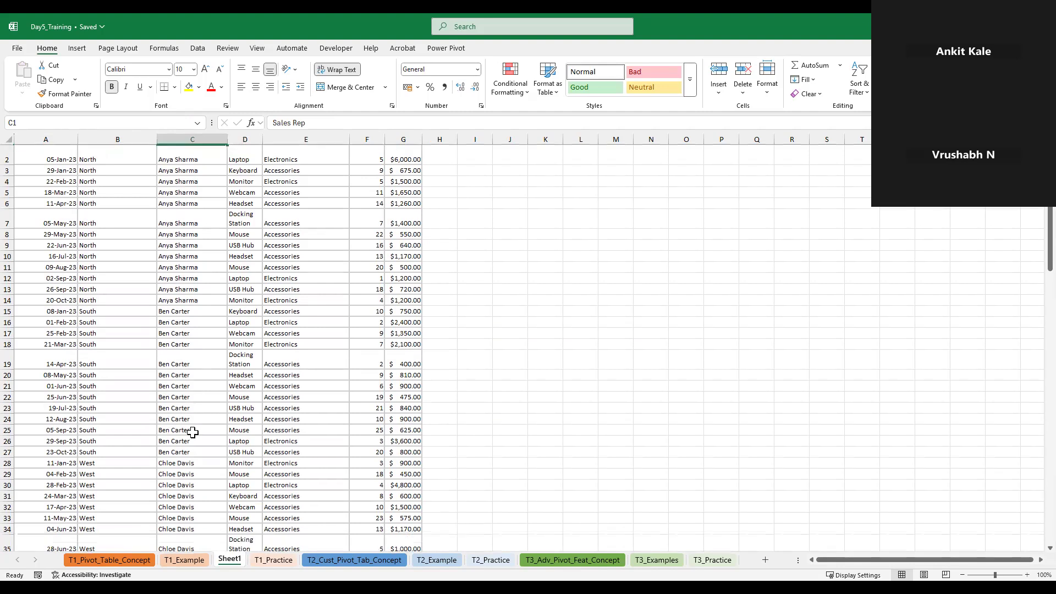
{"action": "scroll", "coordinate": [183, 449], "scroll_direction": "up", "scroll_amount": 3}
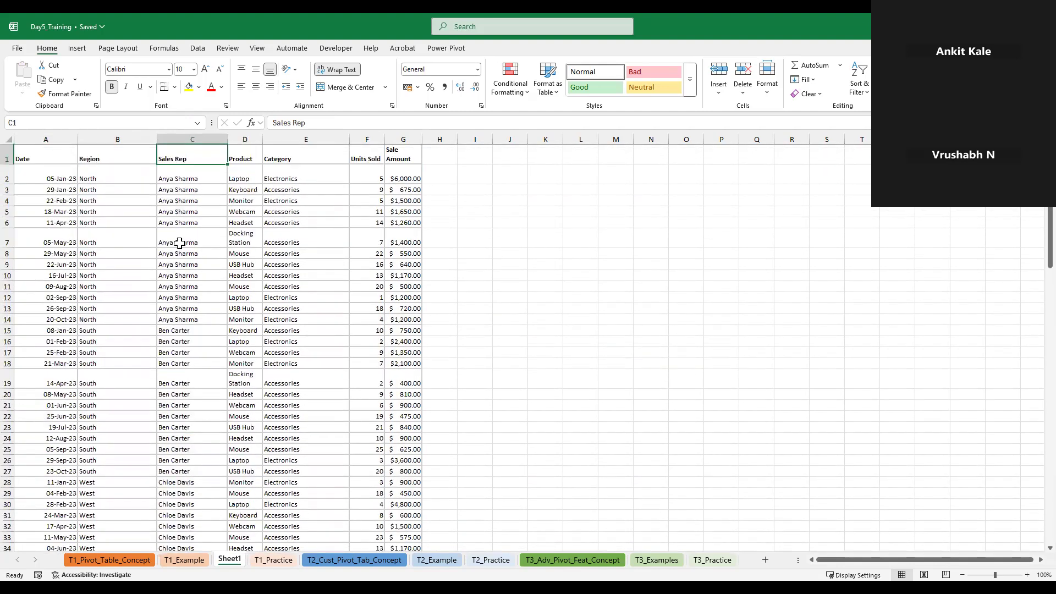
Re-sort the copied table by Sales Rep from Z to A, and again by Sale Amount from largest to smallest
{"action": "right_click", "coordinate": [182, 157]}
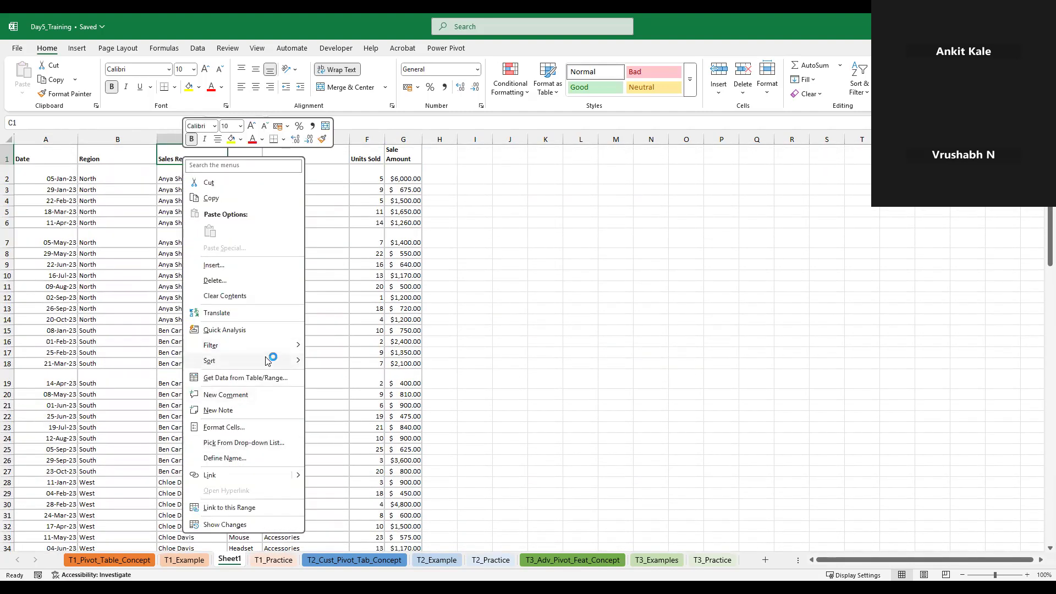
{"action": "left_click", "coordinate": [351, 377]}
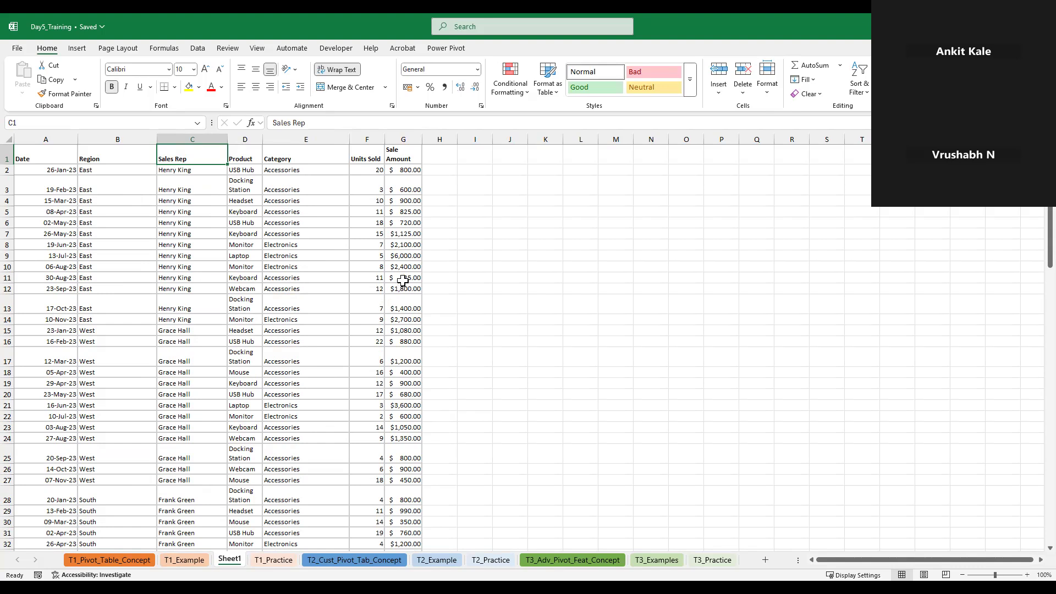
{"action": "left_click", "coordinate": [397, 155]}
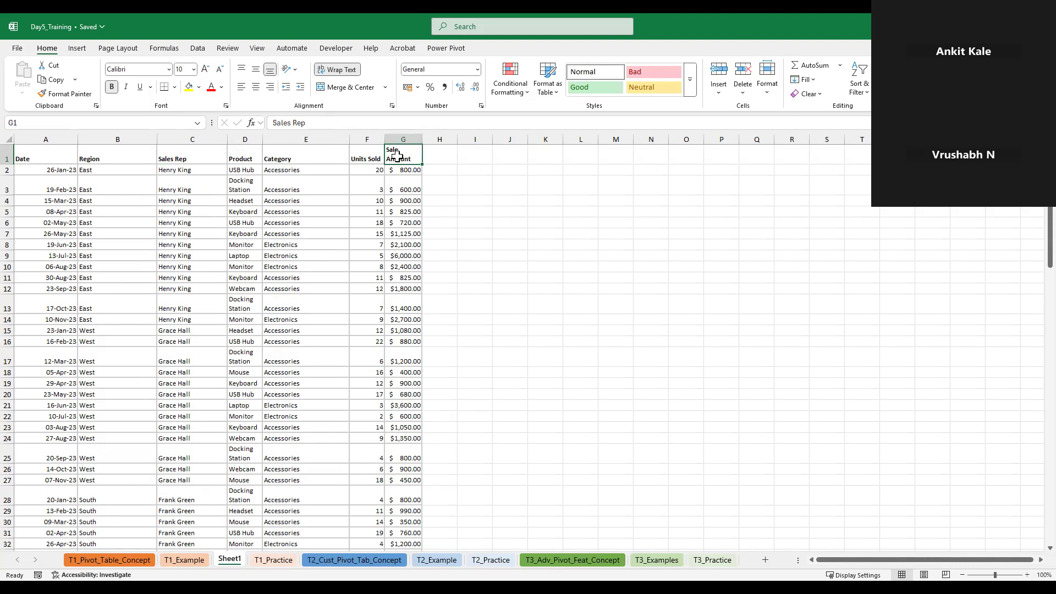
{"action": "right_click", "coordinate": [397, 155]}
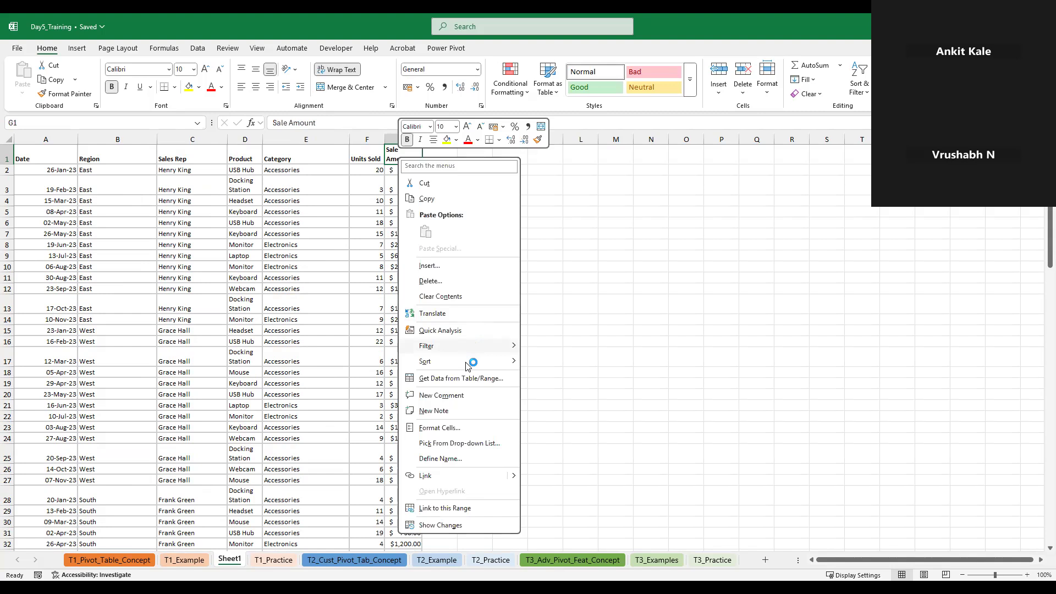
{"action": "mouse_move", "coordinate": [483, 361]}
{"action": "left_click", "coordinate": [553, 377]}
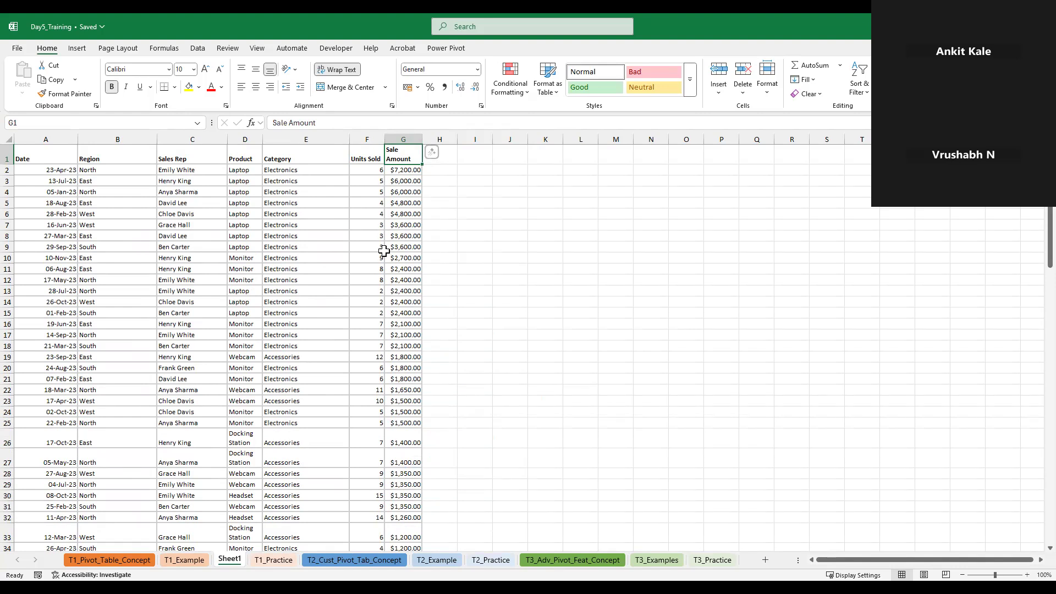
Undo the last two sorts, by Sale Amount and by Sales Rep from Z to A
{"action": "left_click", "coordinate": [75, 155]}
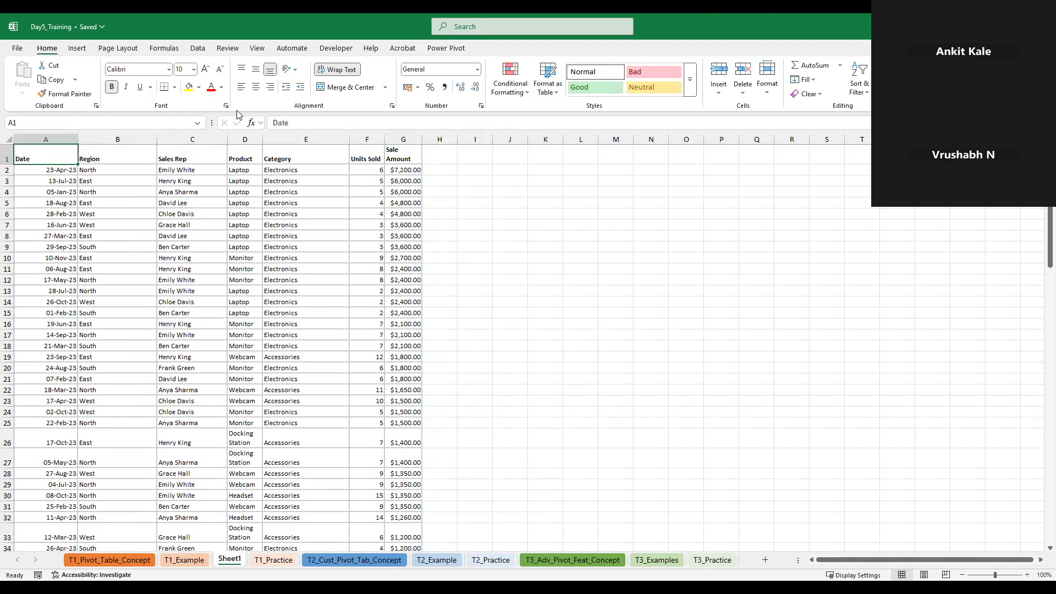
{"action": "key", "text": "ctrl+z"}
{"action": "key", "text": "ctrl+z"}
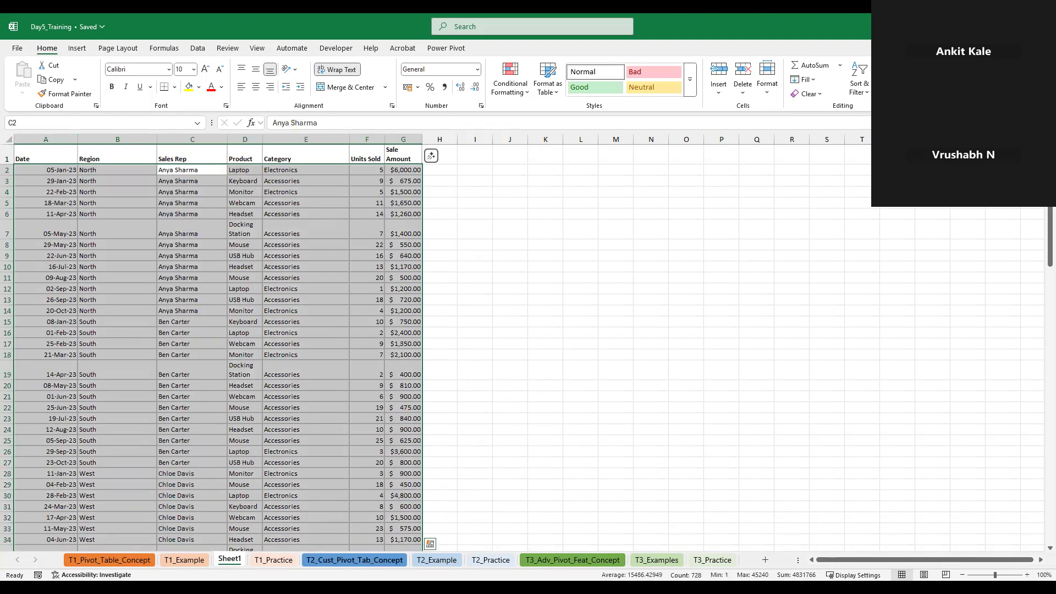
Review the PivotTable guide in T1_Example and the source data rules and field areas in T1_Pivot_Table_Concept, ending back on T1_Example
{"action": "left_click", "coordinate": [181, 560]}
{"action": "left_click", "coordinate": [426, 457]}
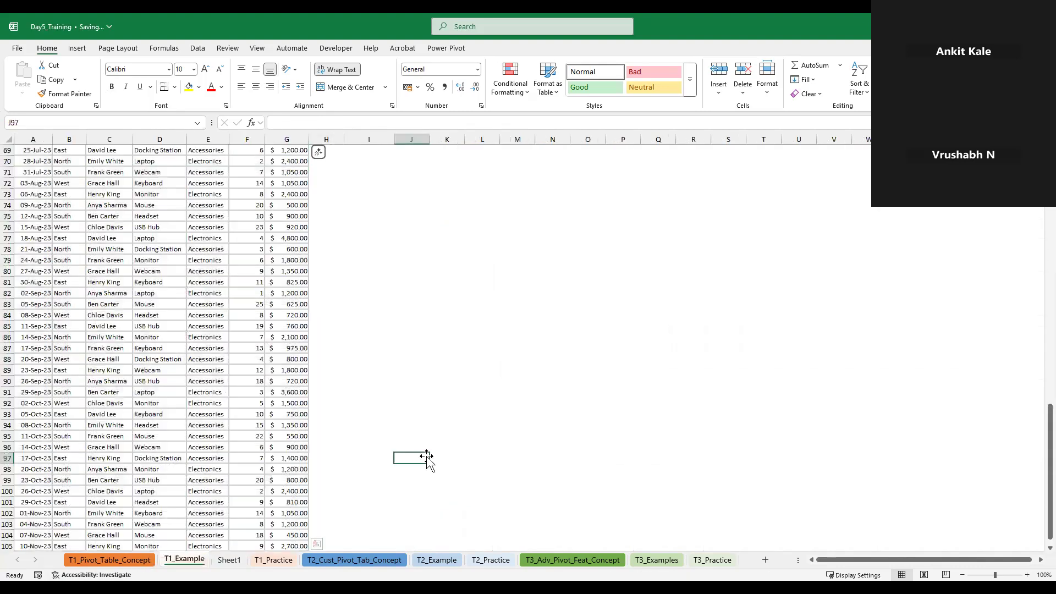
{"action": "key", "text": "ctrl+Up"}
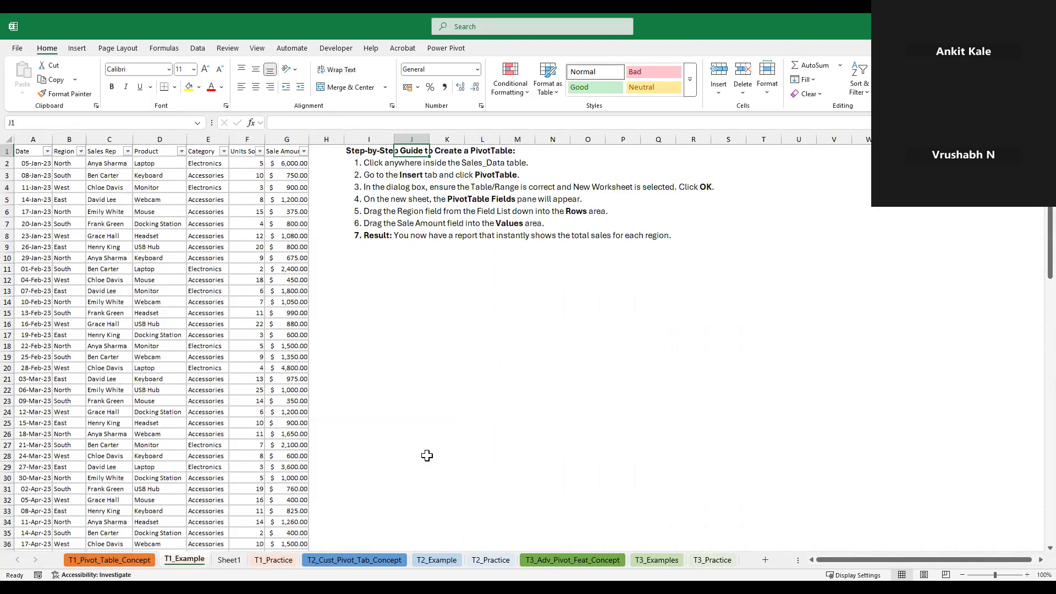
{"action": "left_click", "coordinate": [97, 560]}
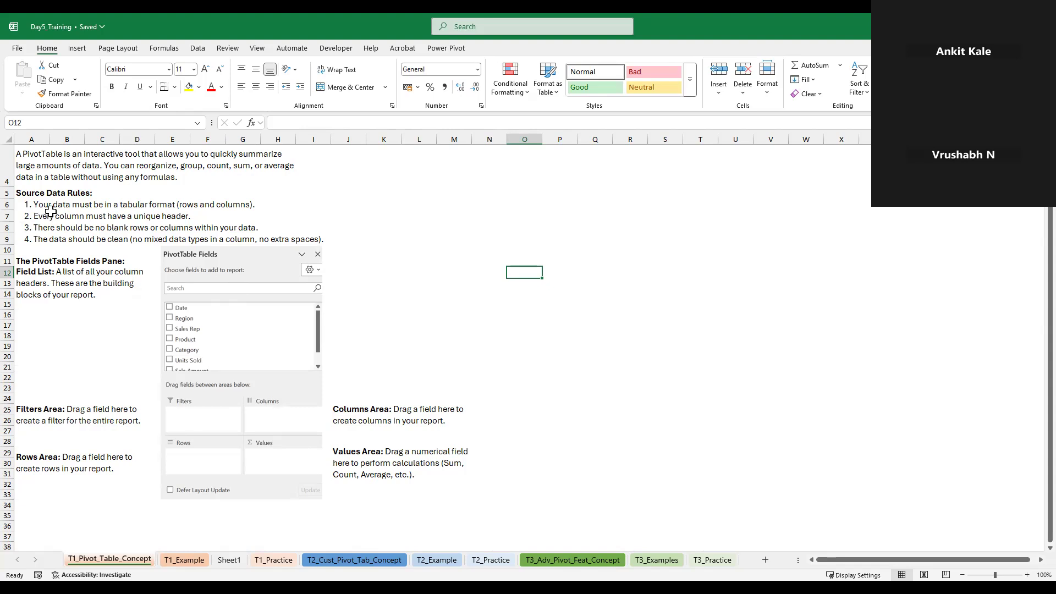
{"action": "left_click", "coordinate": [194, 565]}
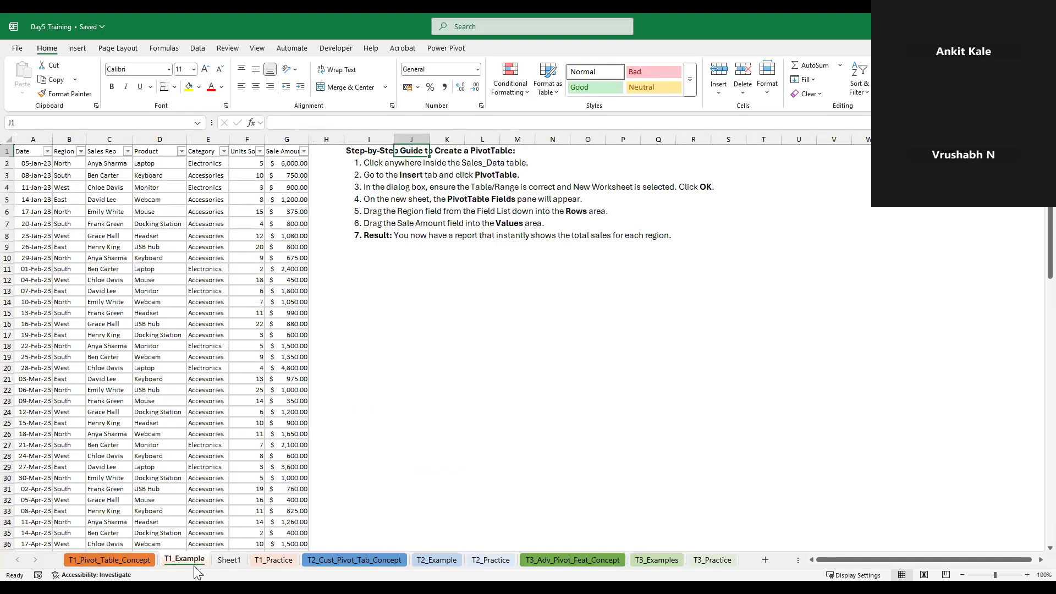
{"action": "left_click", "coordinate": [386, 388]}
{"action": "left_click", "coordinate": [491, 375]}
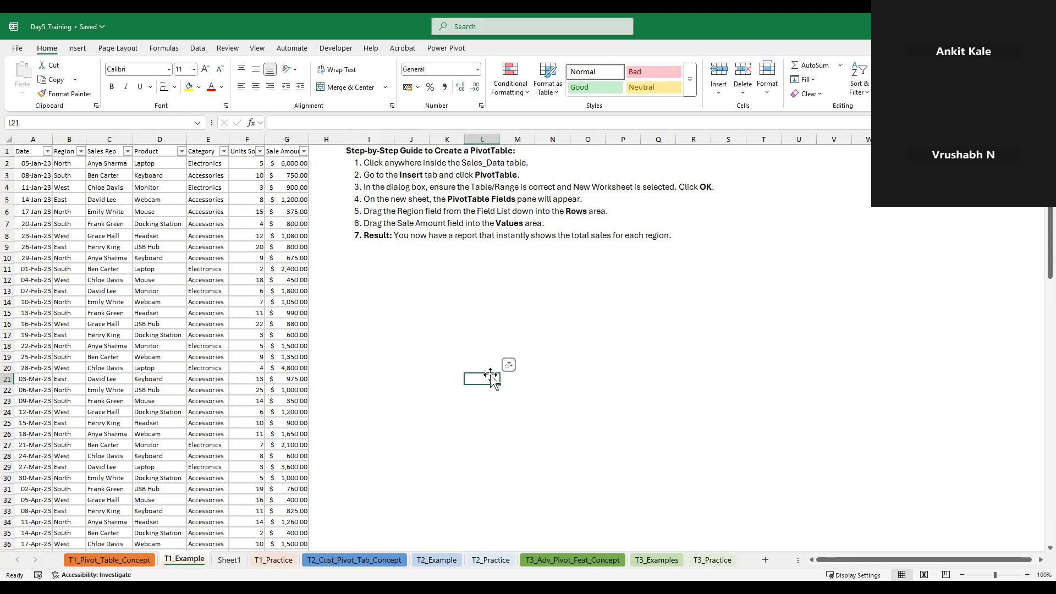
Insert two blank columns at column I in T1_Example, between the sales table and the PivotTable guide
{"action": "left_click", "coordinate": [374, 135]}
{"action": "right_click", "coordinate": [374, 136]}
{"action": "left_click", "coordinate": [409, 243]}
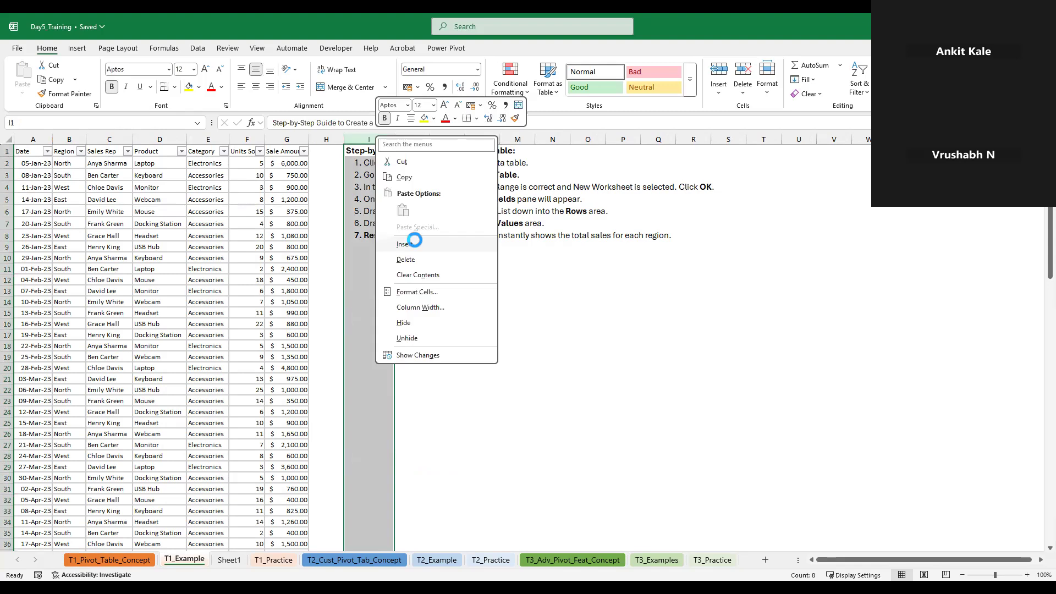
{"action": "right_click", "coordinate": [358, 139]}
{"action": "left_click", "coordinate": [388, 252]}
{"action": "left_click", "coordinate": [326, 190]}
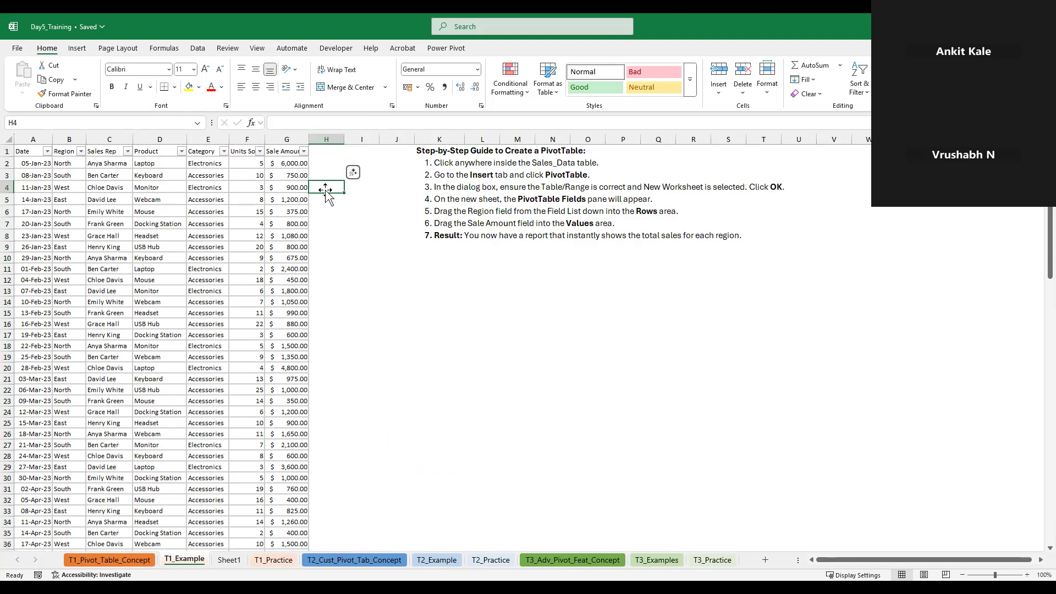
{"action": "left_click", "coordinate": [330, 166]}
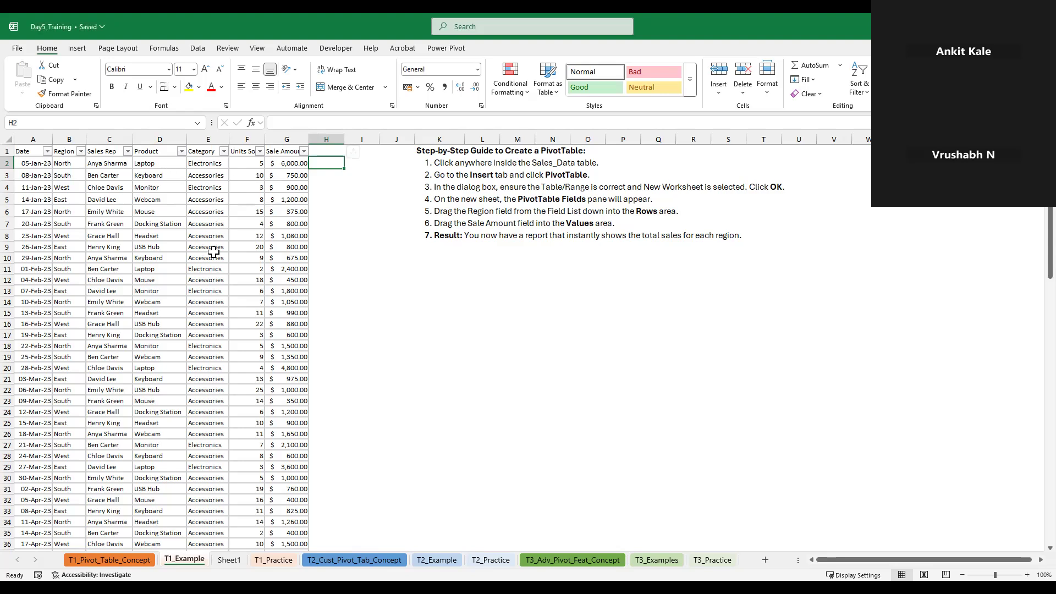
Filter the Product column to show only Laptop and select the visible Sale Amount values to check their total
{"action": "left_click", "coordinate": [182, 152]}
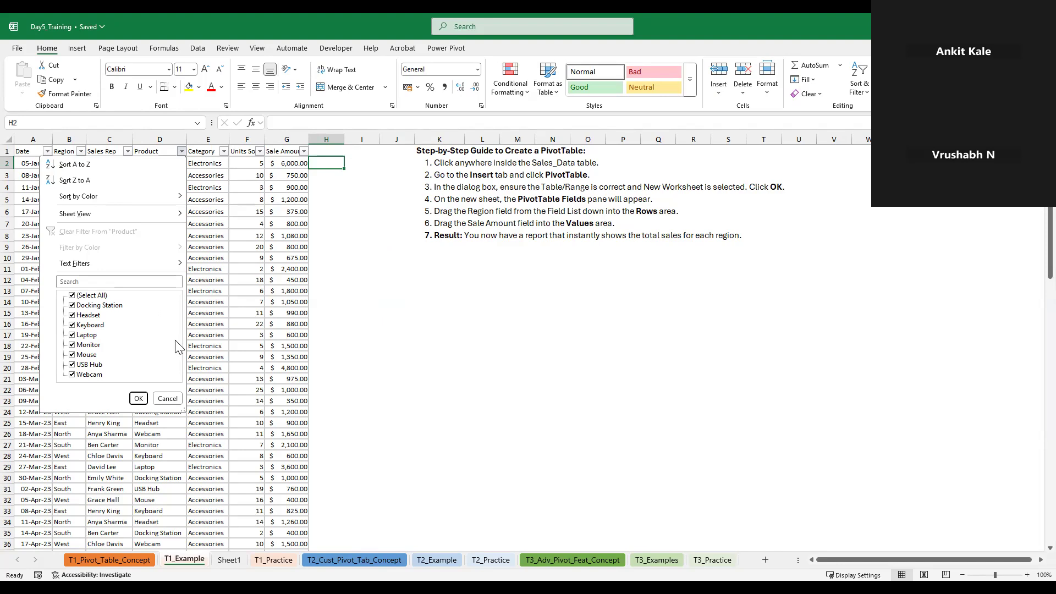
{"action": "left_click", "coordinate": [72, 296]}
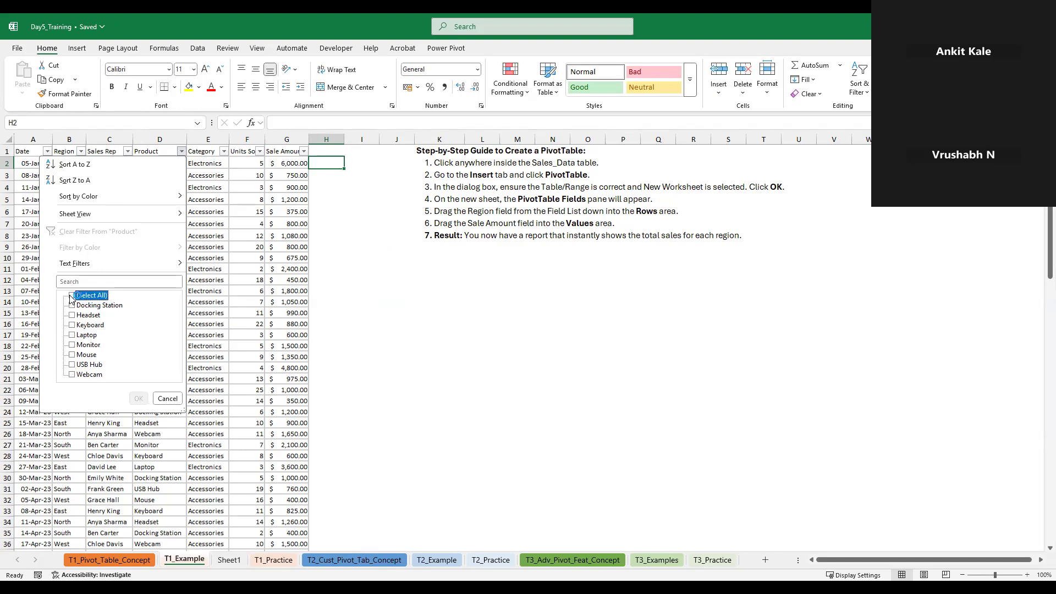
{"action": "left_click", "coordinate": [72, 335]}
{"action": "left_click", "coordinate": [72, 335]}
{"action": "left_click", "coordinate": [72, 335]}
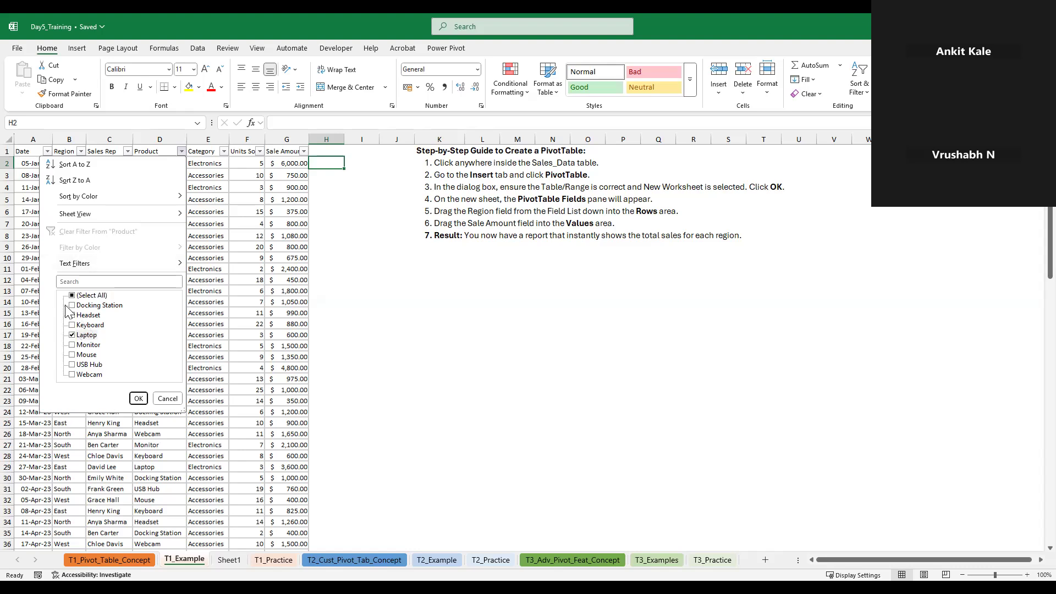
{"action": "left_click", "coordinate": [139, 398]}
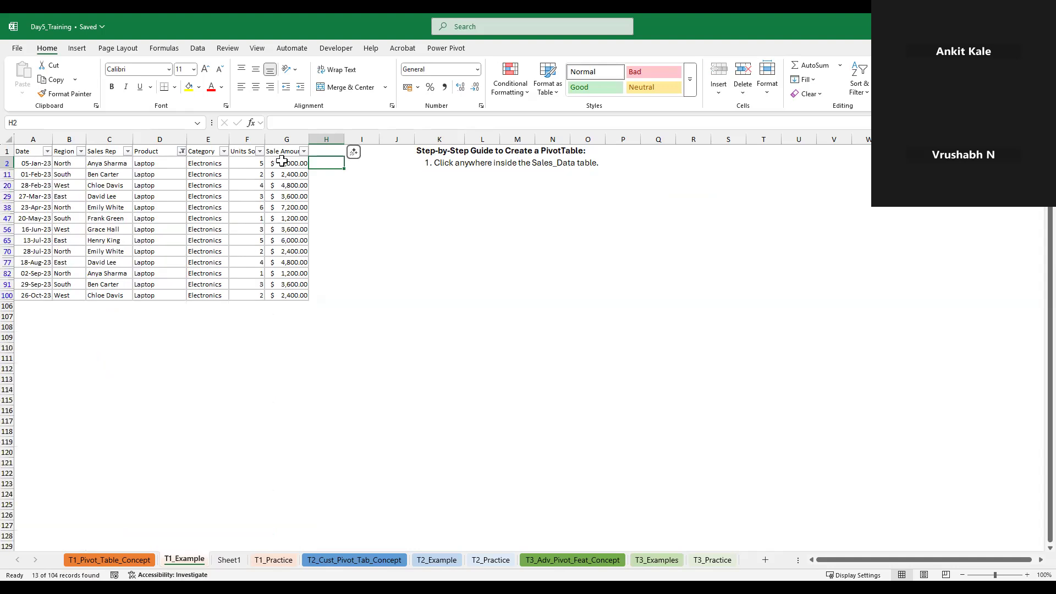
{"action": "left_click_drag", "start_coordinate": [281, 160], "coordinate": [297, 296]}
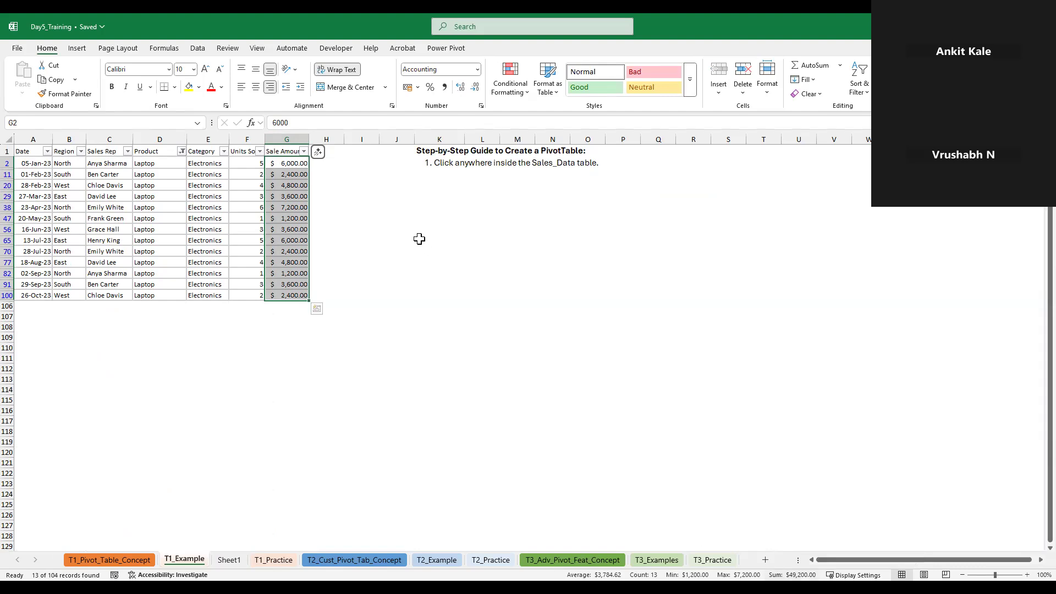
Clear the Laptop filter from the Product column so all sales rows are listed
{"action": "left_click", "coordinate": [181, 152]}
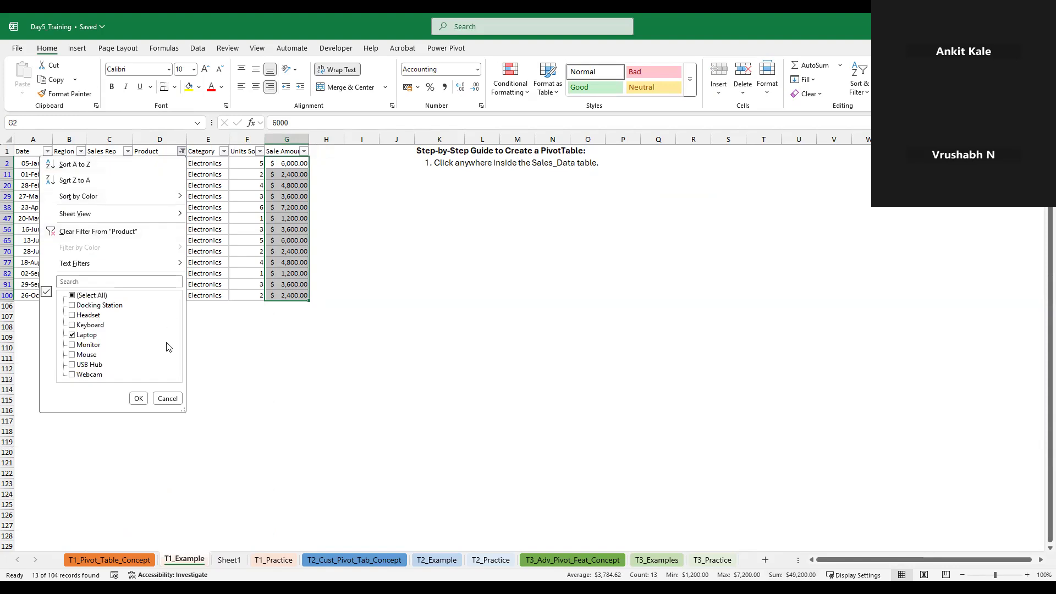
{"action": "left_click", "coordinate": [91, 231]}
Start a SUMIF formula in H2 with the Sale Amount values G2:G105 as its range
{"action": "left_click", "coordinate": [329, 164]}
{"action": "type", "text": "="}
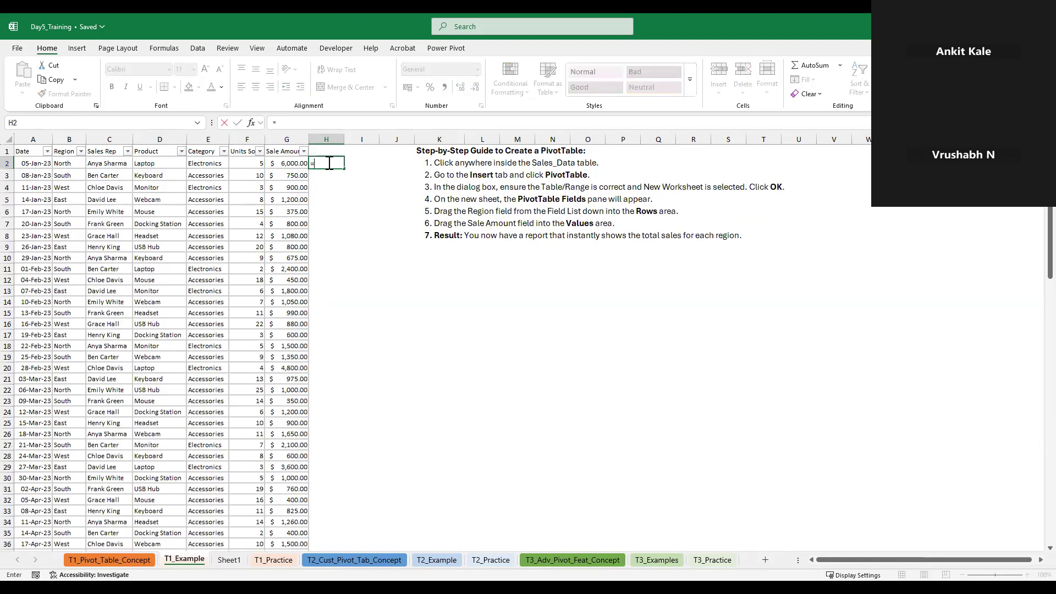
{"action": "type", "text": "s"}
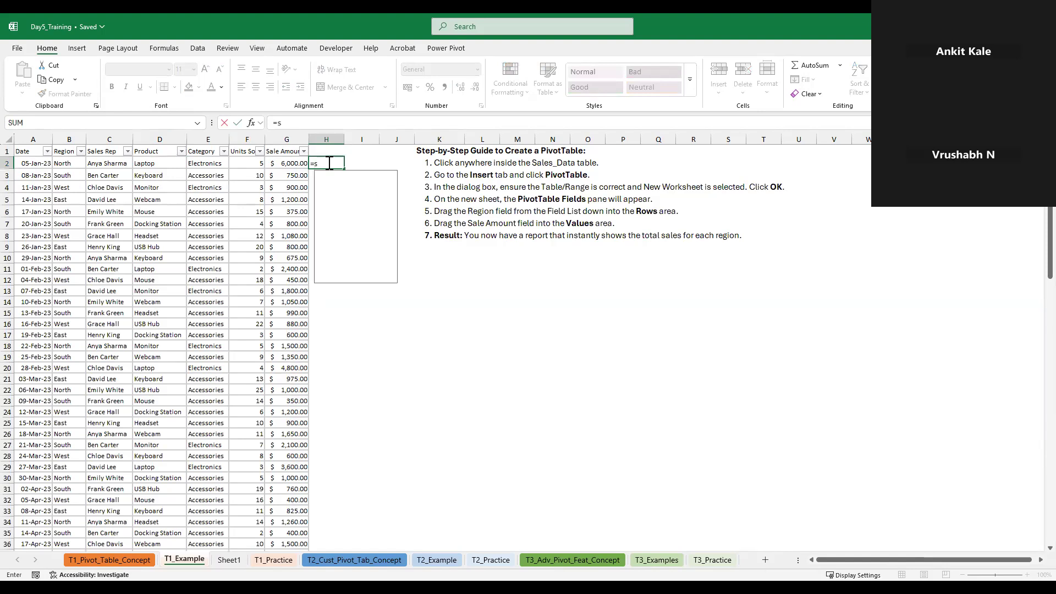
{"action": "type", "text": "um"}
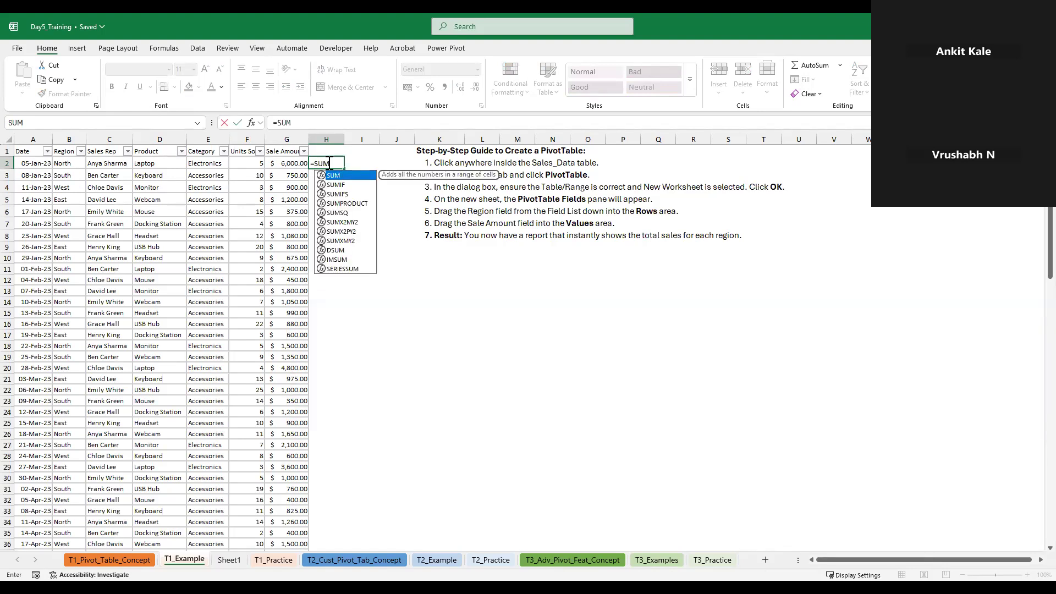
{"action": "type", "text": "IF("}
{"action": "key", "text": "Left"}
{"action": "key", "text": "Left"}
{"action": "key", "text": "Left"}
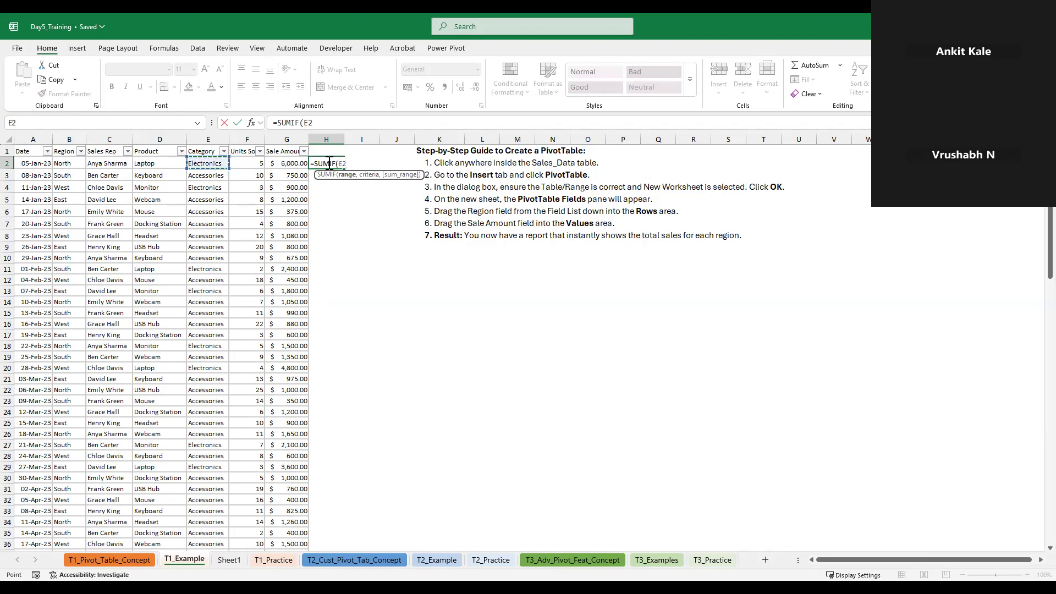
{"action": "key", "text": "Right"}
{"action": "key", "text": "Right"}
{"action": "key", "text": "ctrl+shift+Down"}
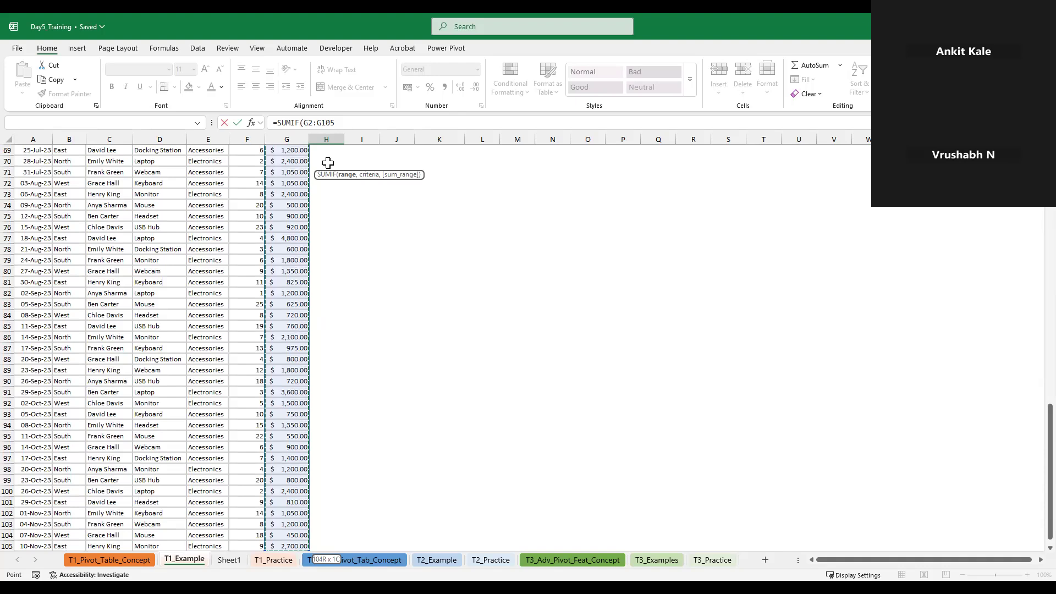
{"action": "type", "text": ","}
{"action": "scroll", "coordinate": [328, 163], "scroll_direction": "up", "scroll_amount": 20}
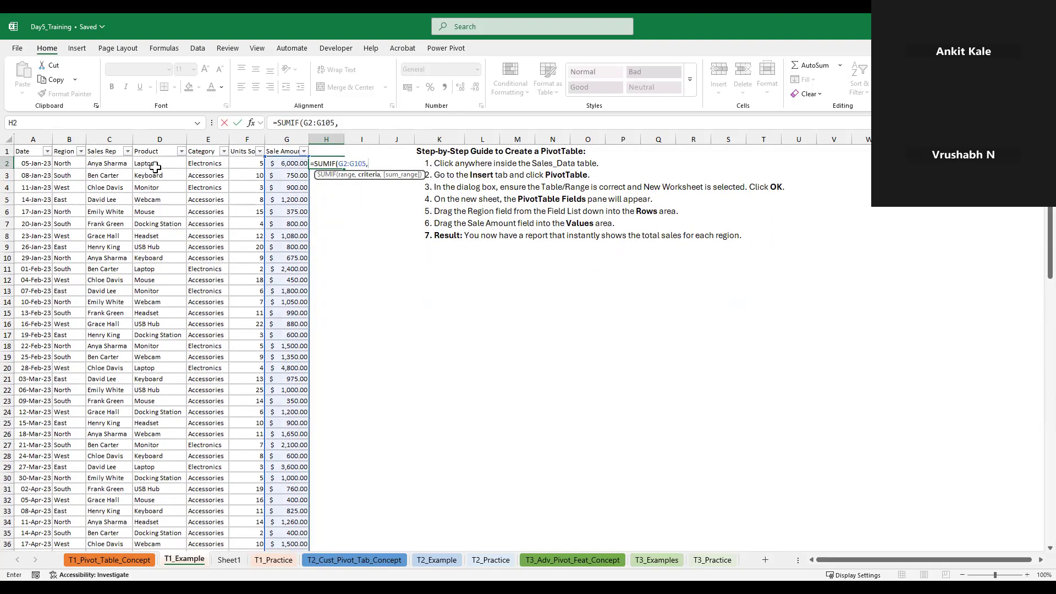
Complete the SUMIF formula in H2 with the criterion D2="Laptop" and enter it
{"action": "left_click", "coordinate": [155, 168]}
{"action": "type", "text": "="}
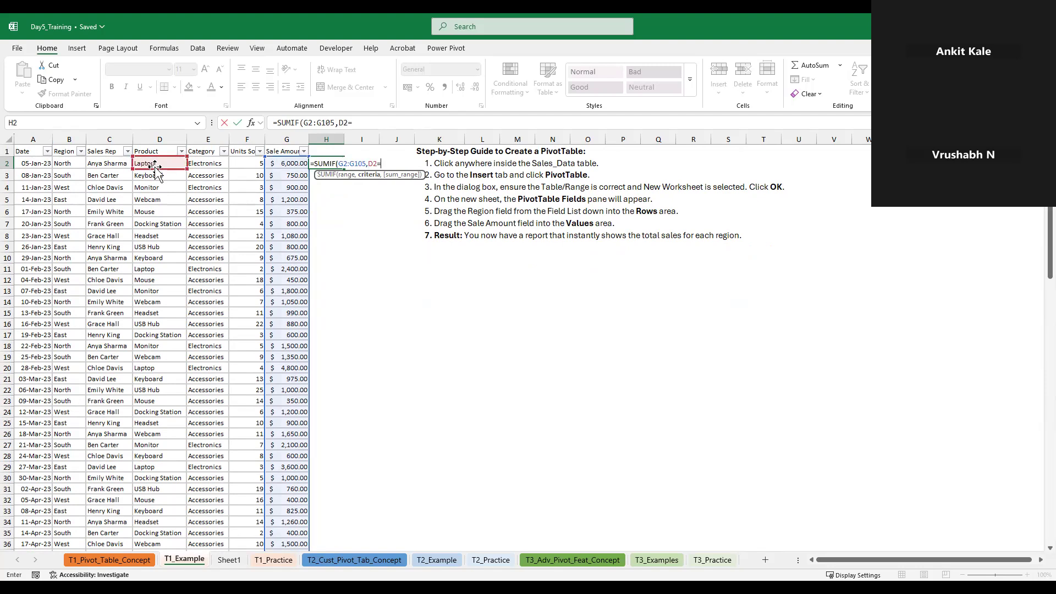
{"action": "type", "text": "\"Laptop"}
{"action": "type", "text": "\"_"}
{"action": "key", "text": "Return"}
{"action": "key", "text": "Up"}
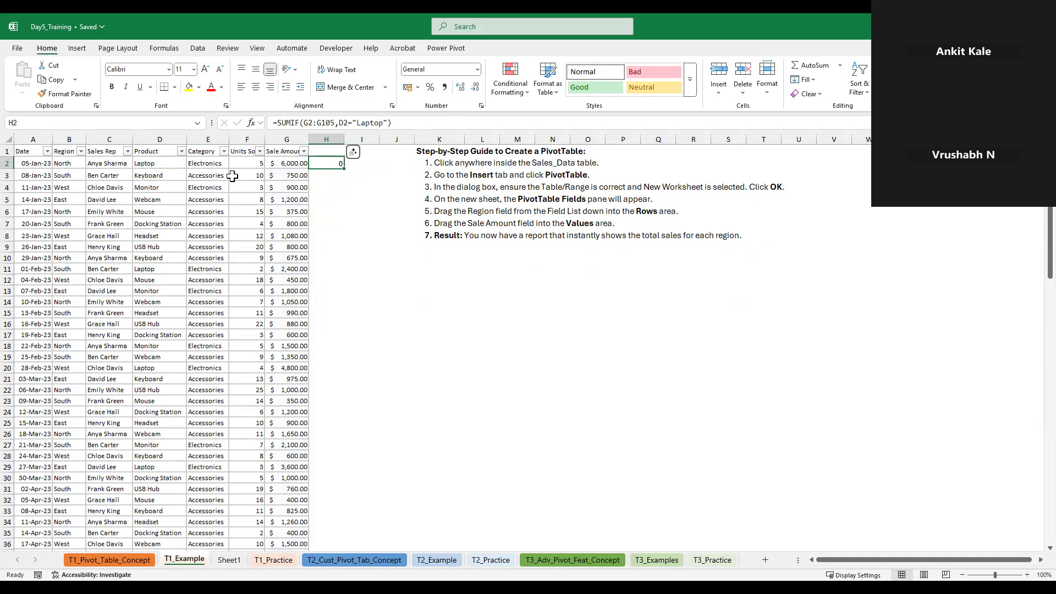
Change the range in the H2 SUMIF formula to the Product cells D2:D105
{"action": "left_click", "coordinate": [307, 123]}
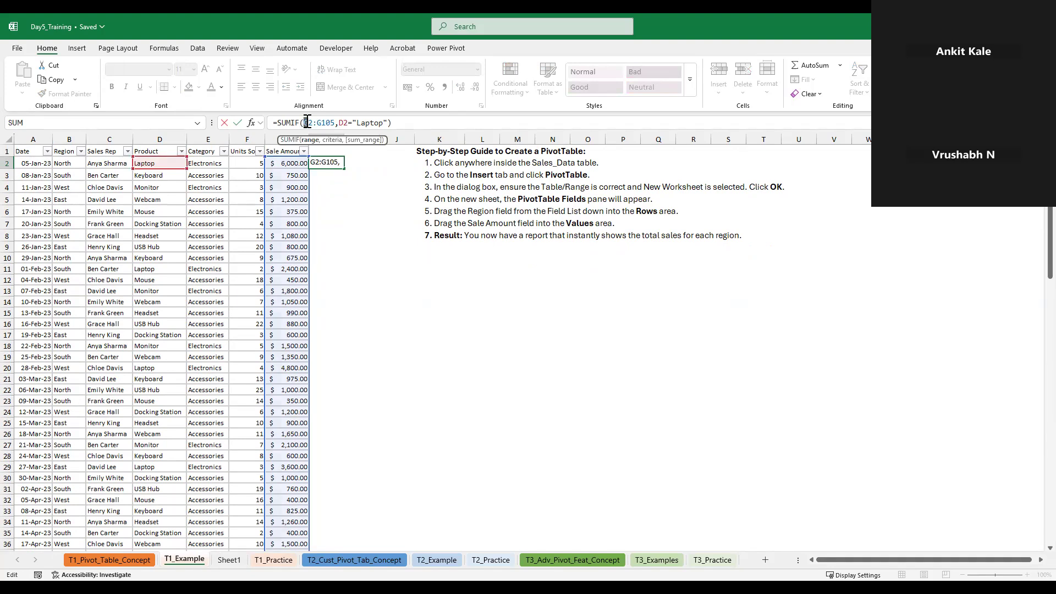
{"action": "type", "text": "D"}
{"action": "key", "text": "Right"}
{"action": "key", "text": "Right"}
{"action": "key", "text": "shift+Right"}
{"action": "type", "text": "D"}
{"action": "key", "text": "Right"}
{"action": "key", "text": "Right"}
{"action": "key", "text": "Right"}
{"action": "key", "text": "Right"}
{"action": "key", "text": "Right"}
{"action": "key", "text": "Right"}
{"action": "key", "text": "Right"}
{"action": "key", "text": "Right"}
{"action": "key", "text": "Right"}
{"action": "key", "text": "Right"}
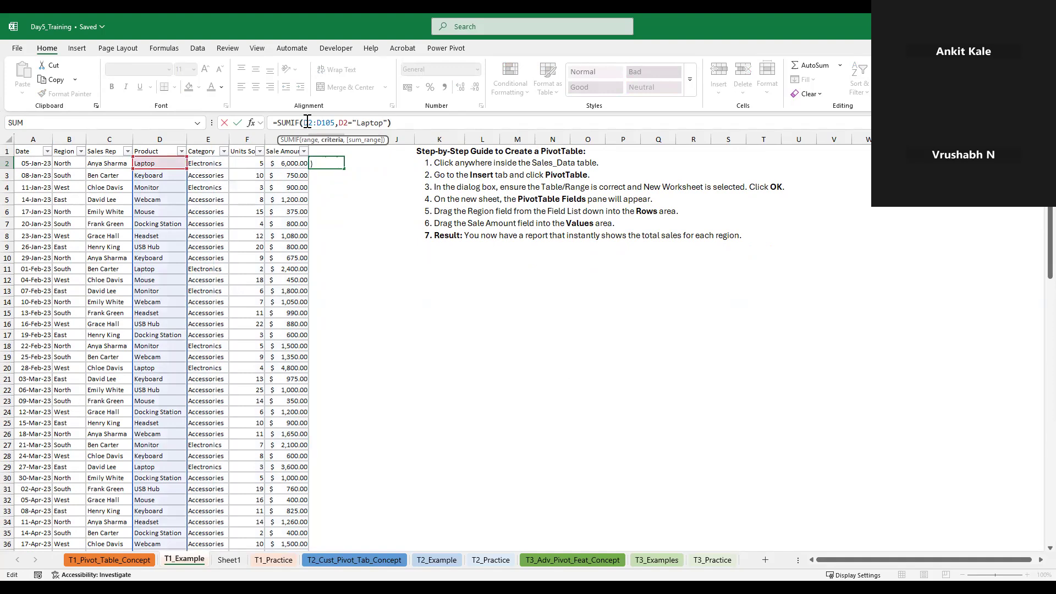
Add the Sale Amount cells G2:G105 as the sum range of the H2 SUMIF formula and enter it
{"action": "key", "text": "Left"}
{"action": "type", "text": ","}
{"action": "left_click", "coordinate": [293, 160]}
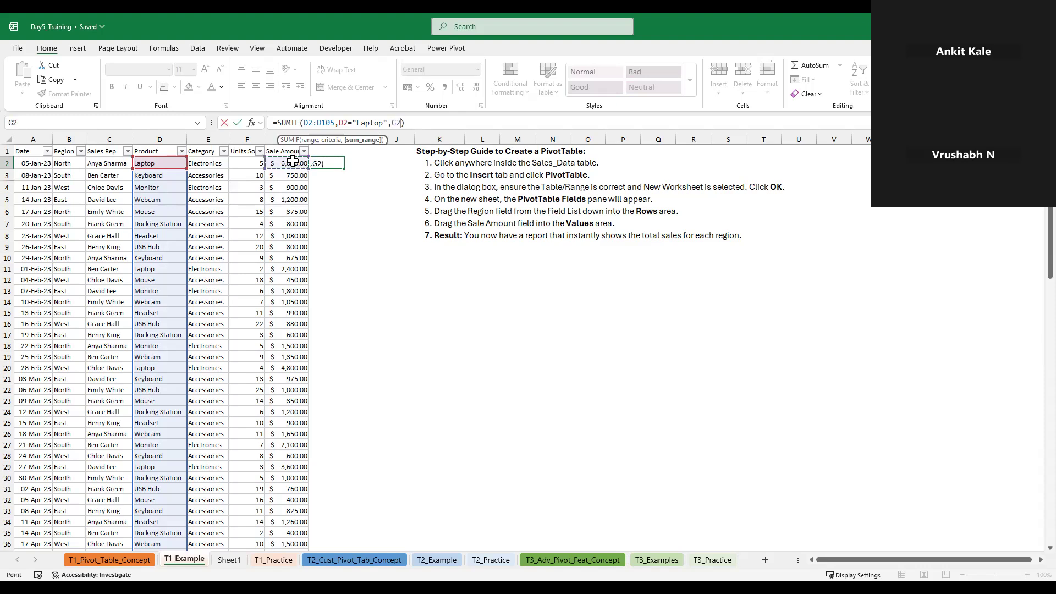
{"action": "key", "text": "ctrl+shift+Down"}
{"action": "key", "text": "ctrl+Return"}
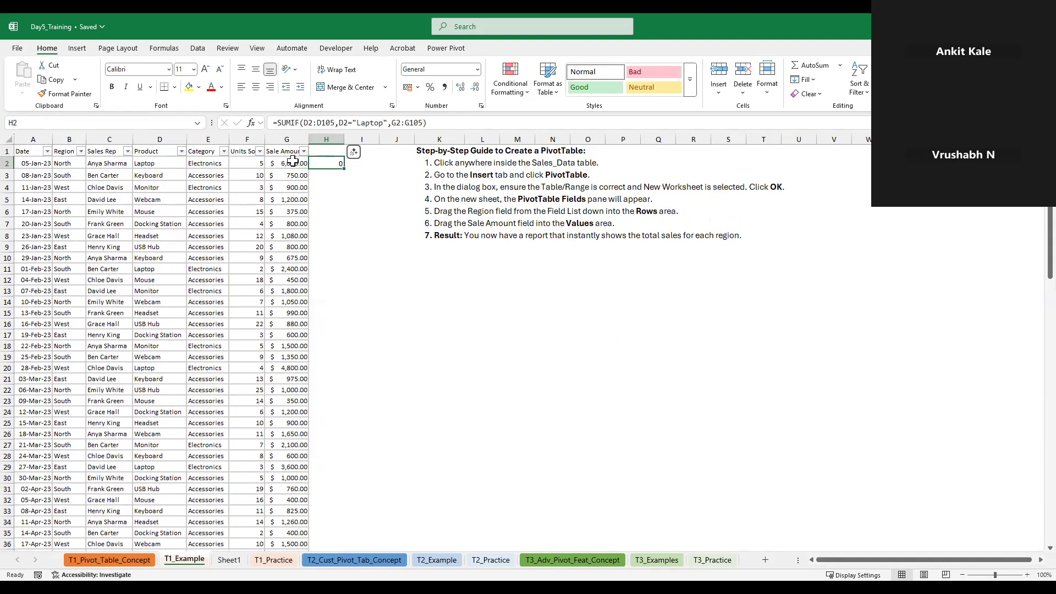
Remove the sum range from the SUMIF formula in H2, leaving only D2:D105 and the criterion D2="Laptop"
{"action": "left_click", "coordinate": [420, 123]}
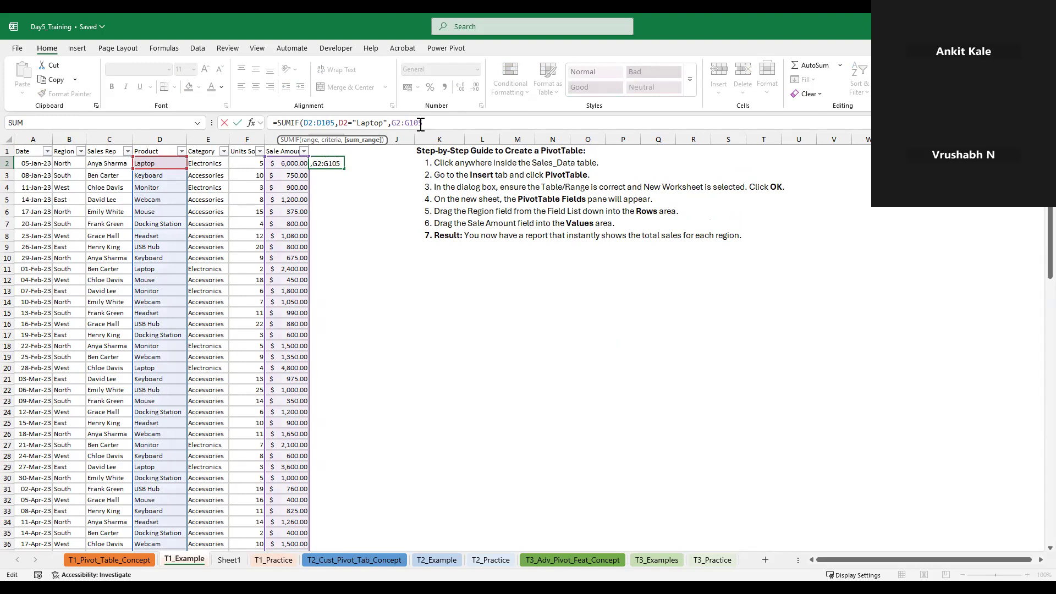
{"action": "key", "text": "BackSpace"}
{"action": "key", "text": "BackSpace"}
{"action": "key", "text": "BackSpace"}
{"action": "key", "text": "BackSpace"}
{"action": "key", "text": "BackSpace"}
{"action": "key", "text": "BackSpace"}
{"action": "key", "text": "BackSpace"}
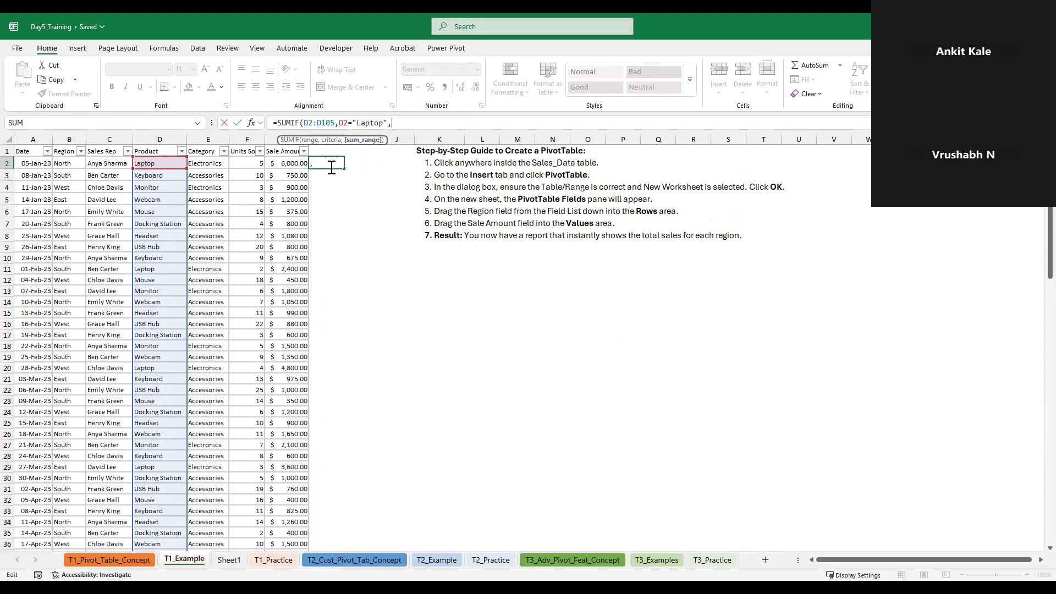
{"action": "key", "text": "BackSpace"}
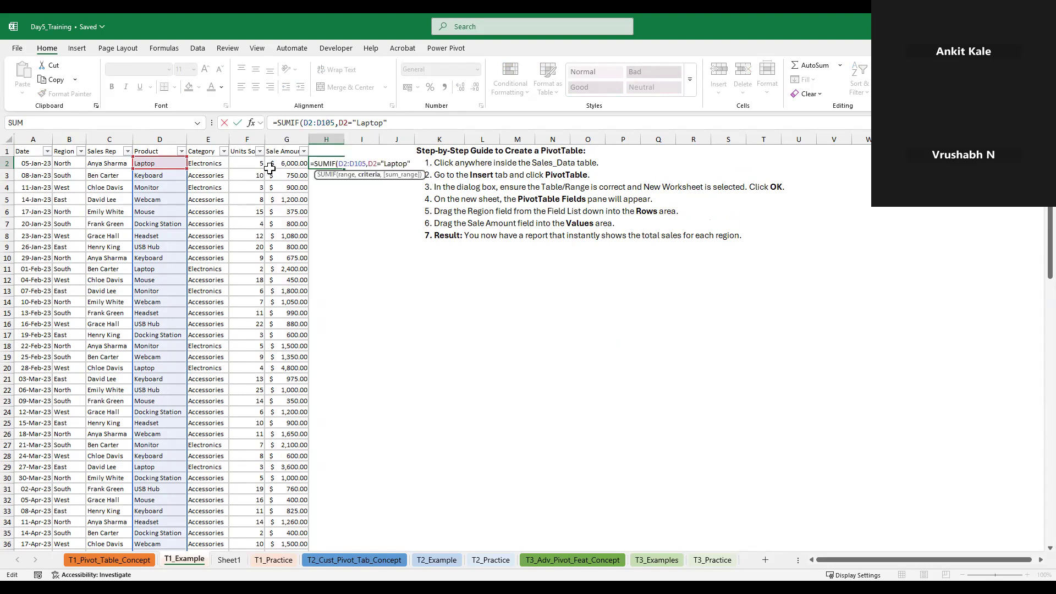
{"action": "left_click", "coordinate": [287, 164]}
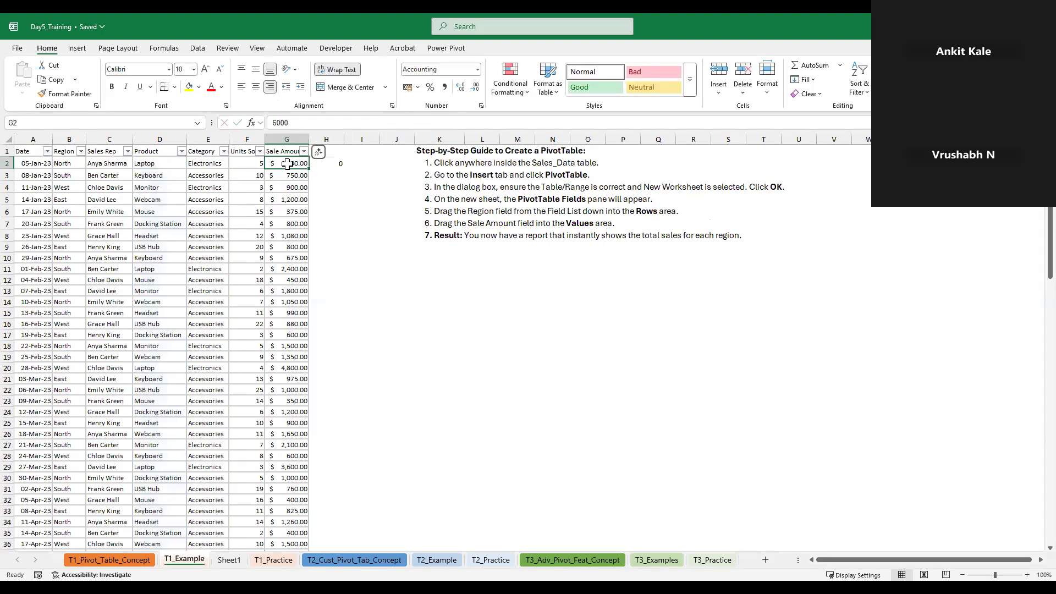
{"action": "key", "text": "Right"}
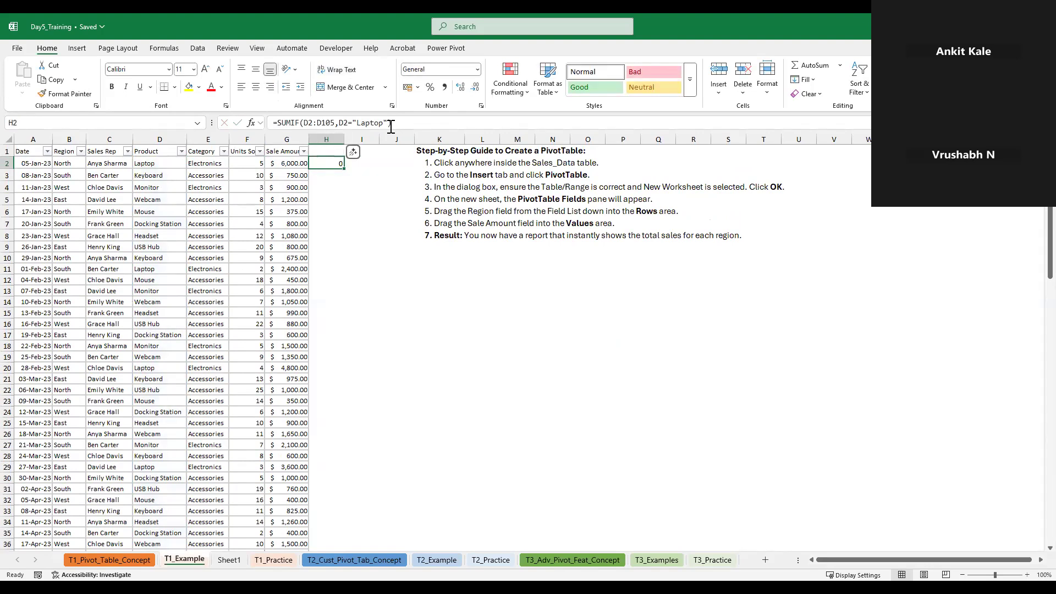
Put G2:G105 back as the sum range of the SUMIF formula in H2
{"action": "left_click", "coordinate": [391, 123]}
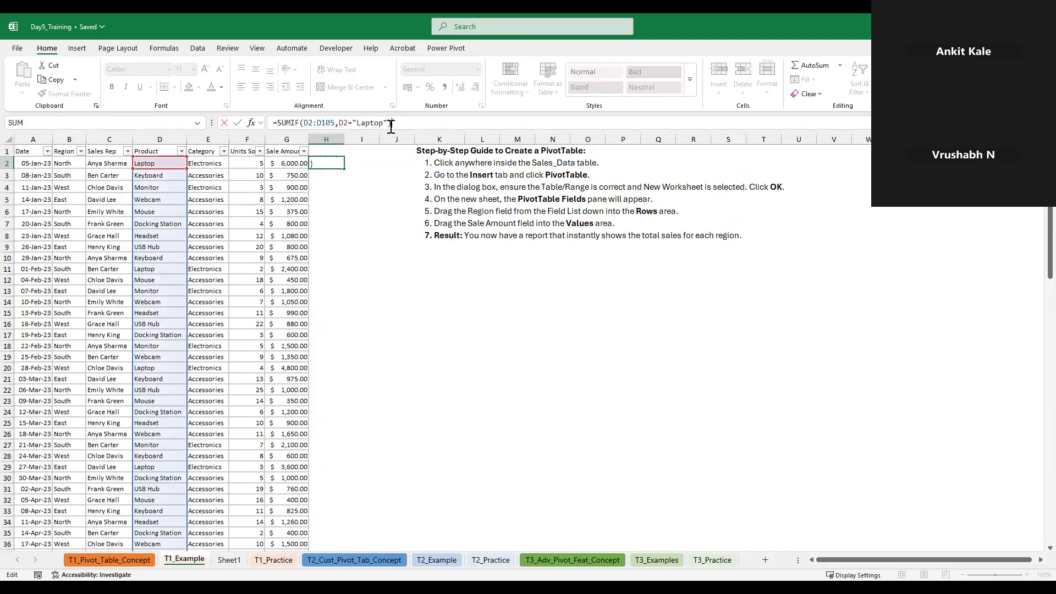
{"action": "type", "text": ","}
{"action": "left_click", "coordinate": [287, 166]}
{"action": "key", "text": "ctrl+shift+Down"}
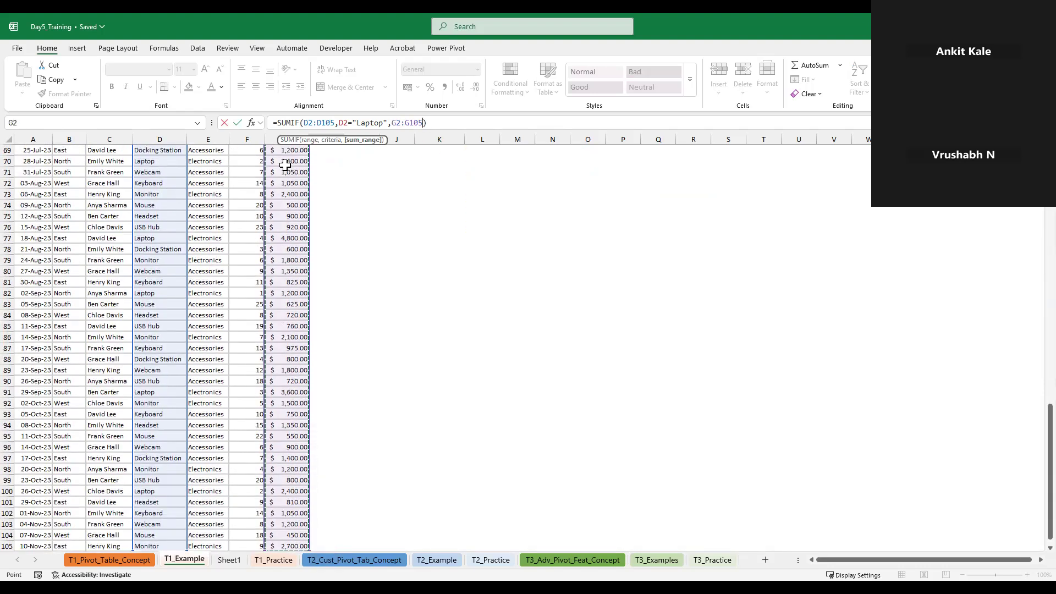
{"action": "key", "text": "Return"}
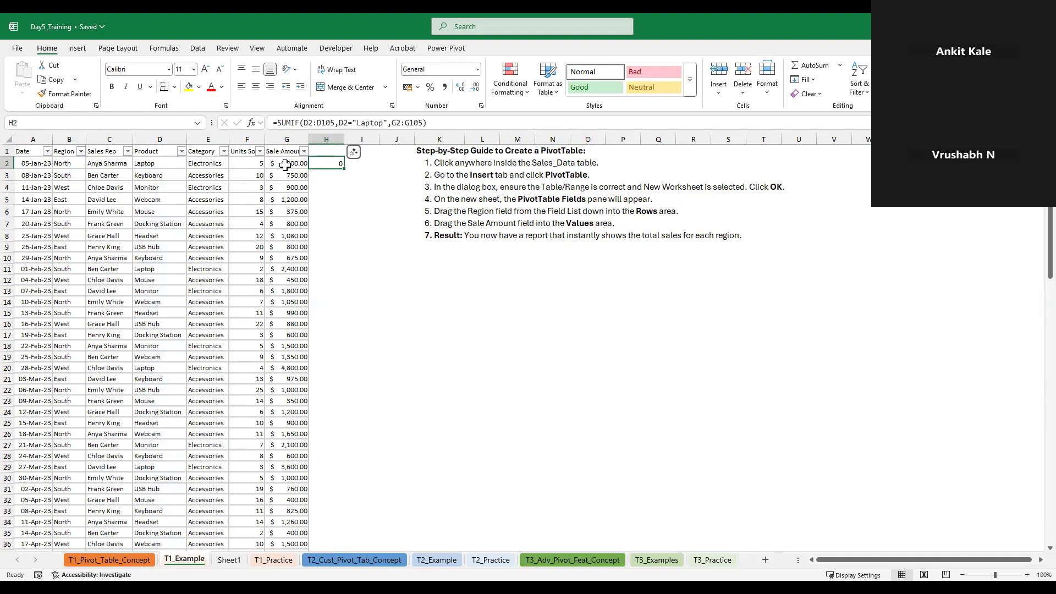
{"action": "type", "text": "=s"}
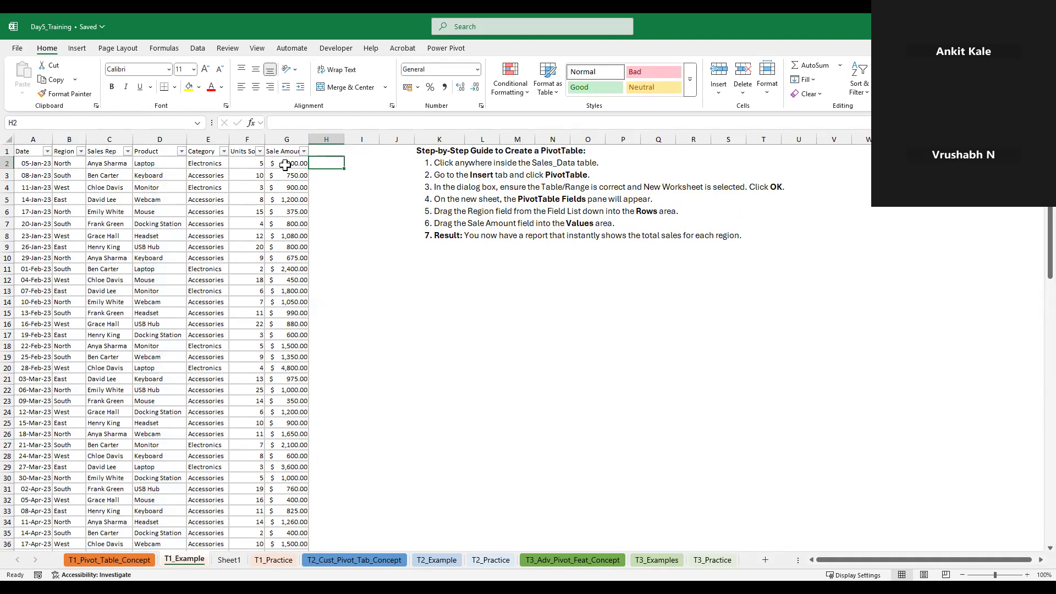
{"action": "type", "text": "um"}
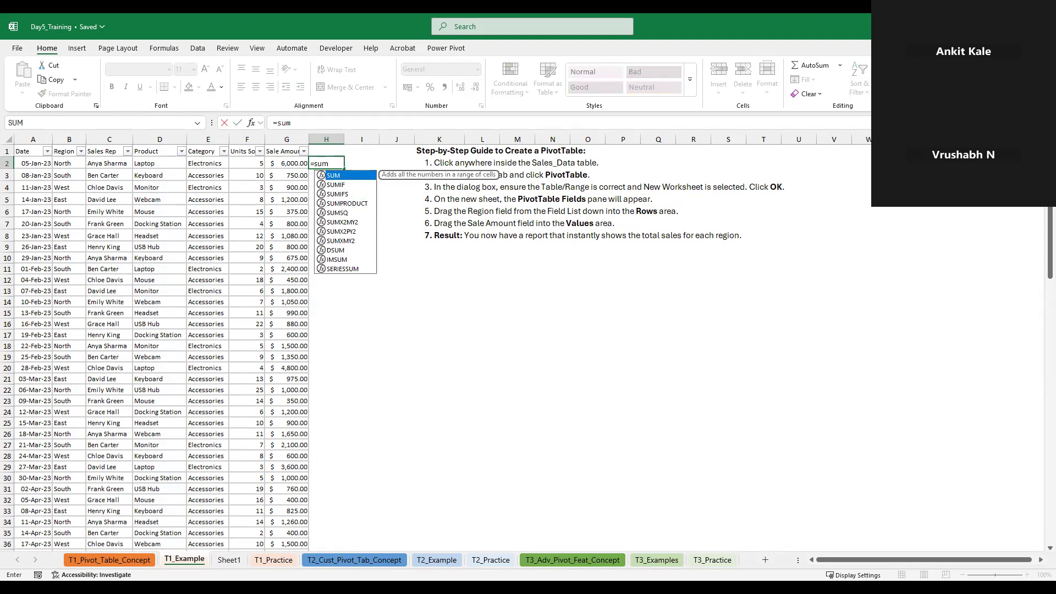
{"action": "key", "text": "alt+Tab"}
{"action": "key", "text": "Right"}
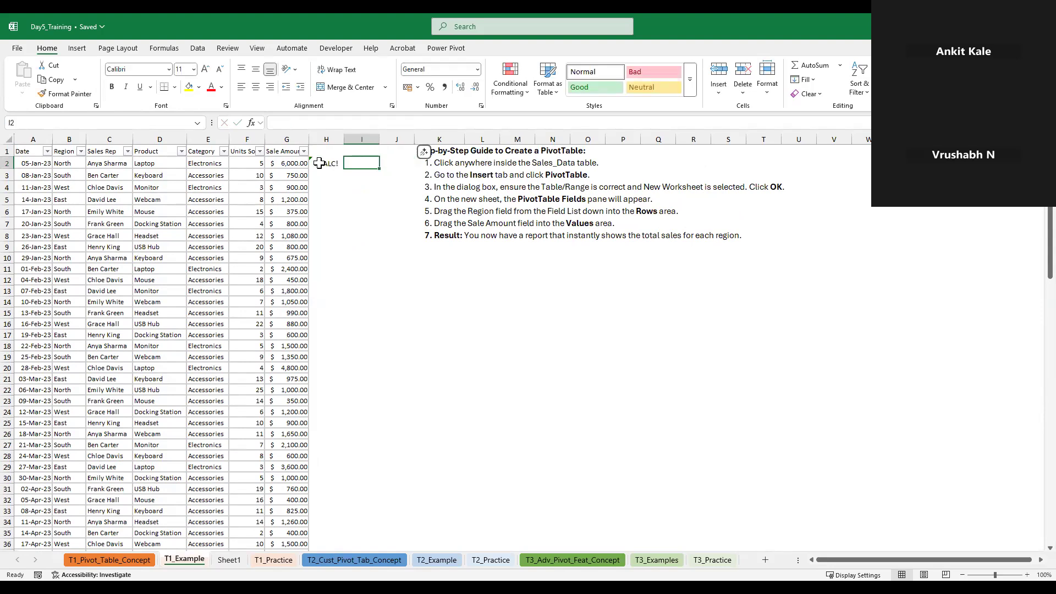
Replace the contents of H2 with a new SUMIF formula that uses the Product cells D2:D105 as its range
{"action": "left_click", "coordinate": [319, 163]}
{"action": "type", "text": "=s"}
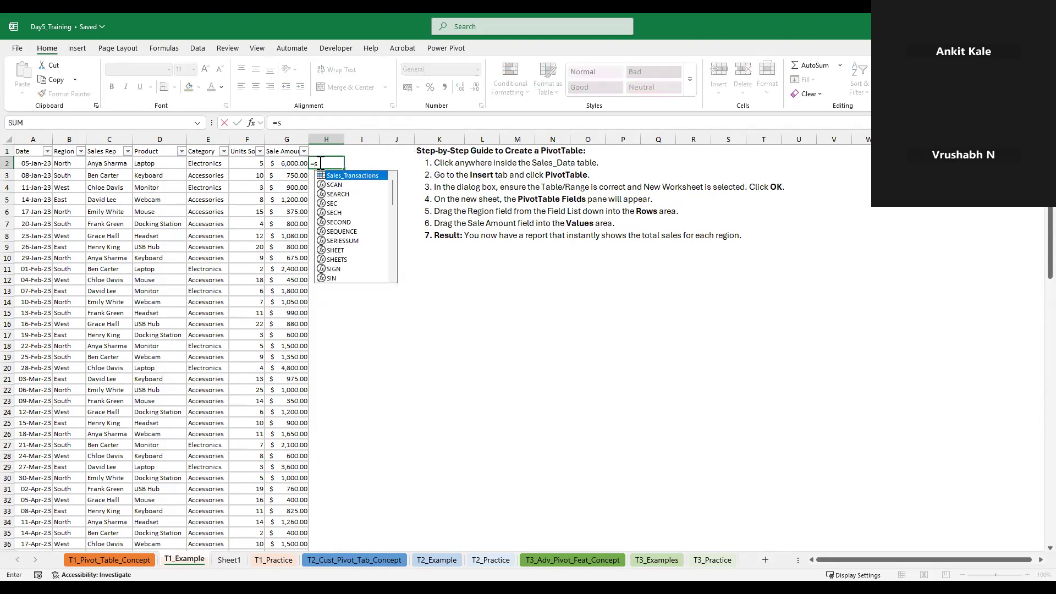
{"action": "type", "text": "umif"}
{"action": "key", "text": "Tab"}
{"action": "key", "text": "Left"}
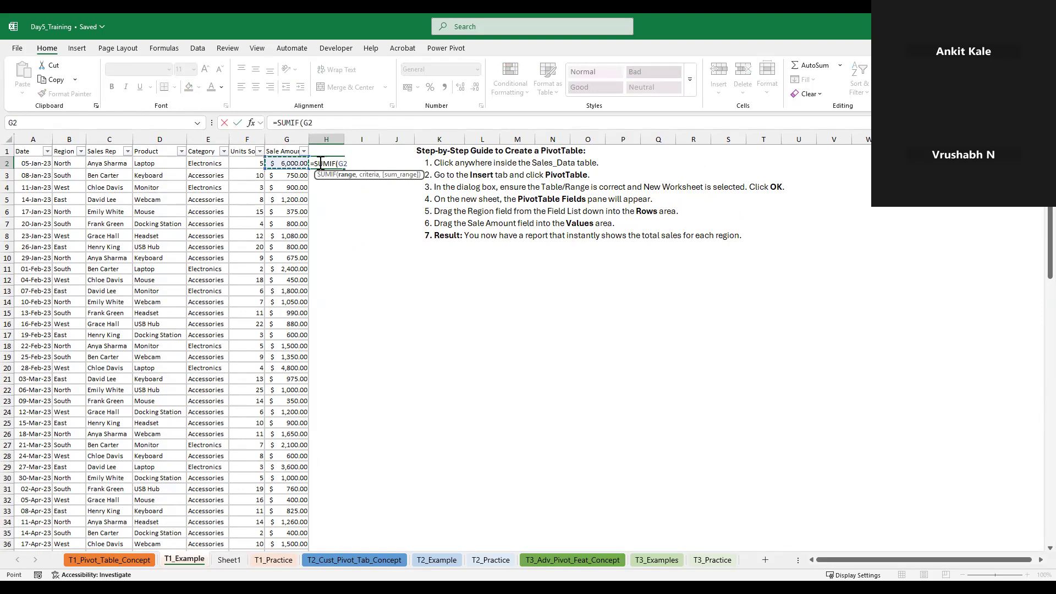
{"action": "key", "text": "ctrl+shift+Down"}
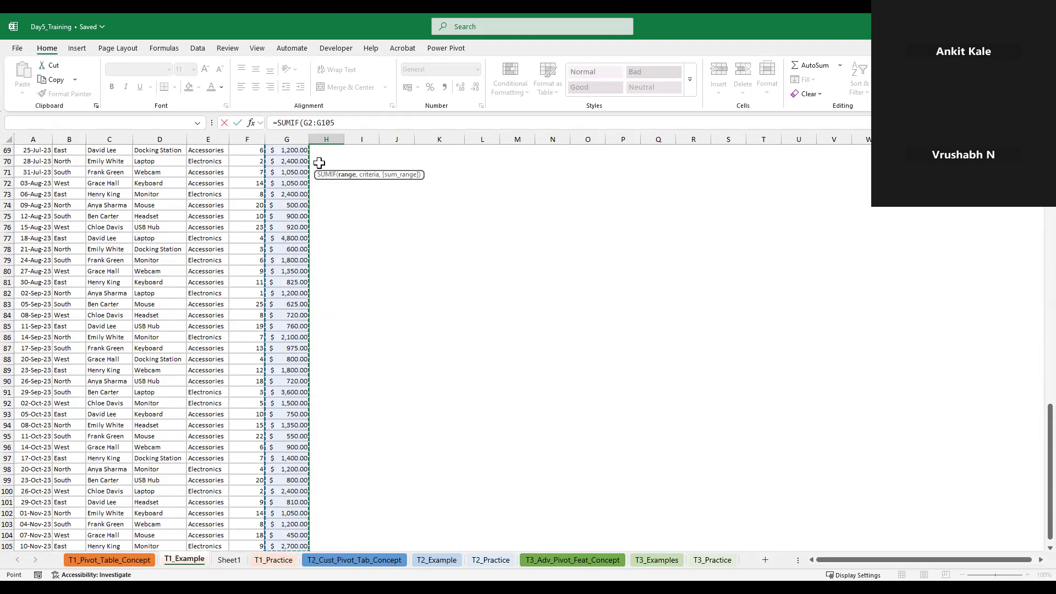
{"action": "key", "text": "ctrl+Up"}
{"action": "key", "text": "Down"}
{"action": "key", "text": "Left"}
{"action": "key", "text": "Left"}
{"action": "key", "text": "Left"}
{"action": "key", "text": "Left"}
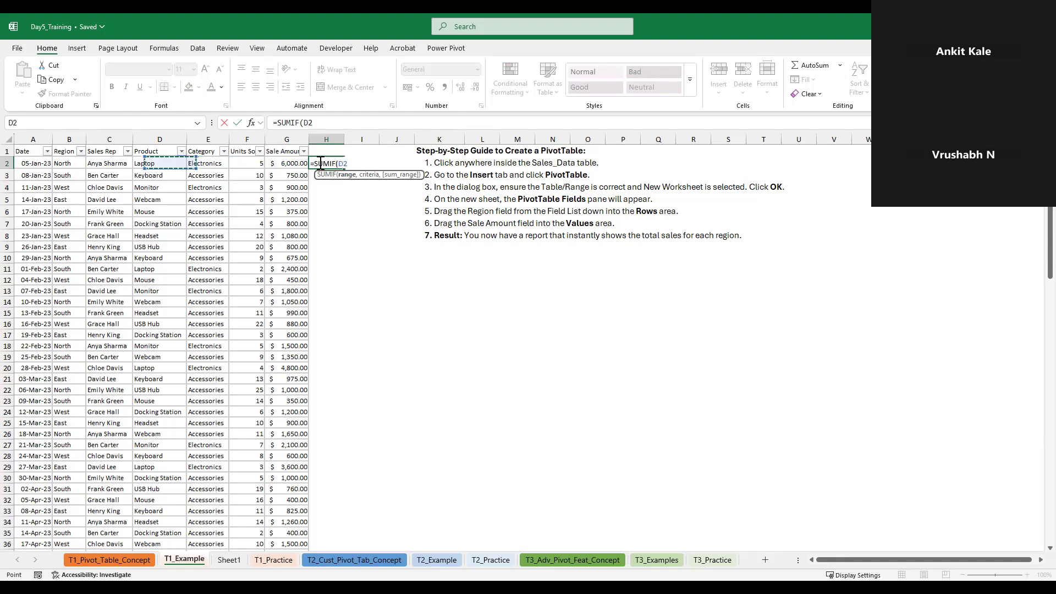
{"action": "key", "text": "Right"}
{"action": "key", "text": "ctrl+shift+Down"}
{"action": "type", "text": ","}
{"action": "scroll", "coordinate": [270, 247], "scroll_direction": "up", "scroll_amount": 20}
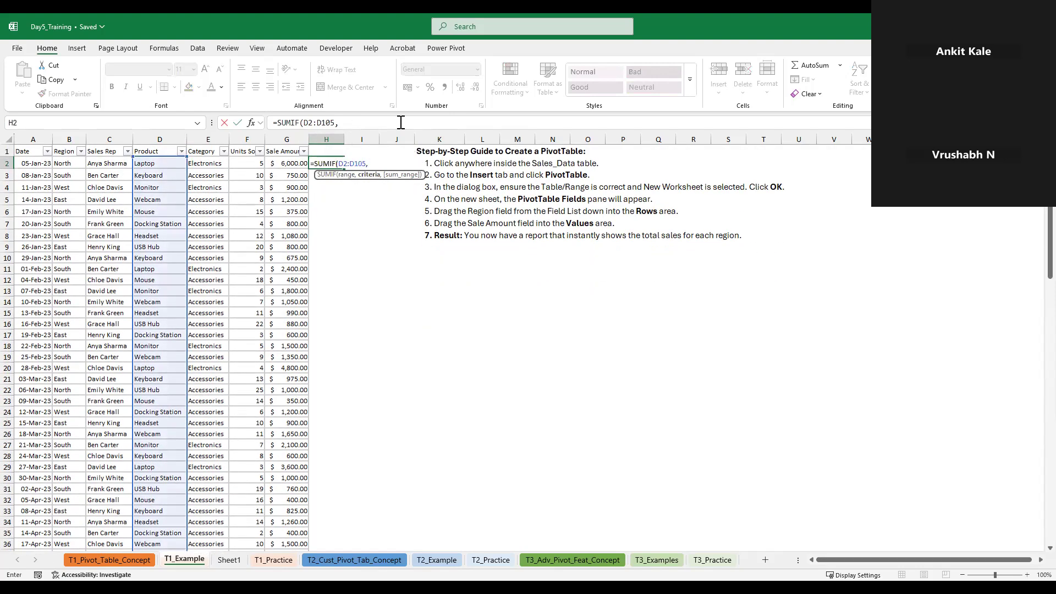
Complete the H2 SUMIF formula with the criterion D2="Laptop" and the sum range G2:G105, and enter it
{"action": "left_click", "coordinate": [168, 165]}
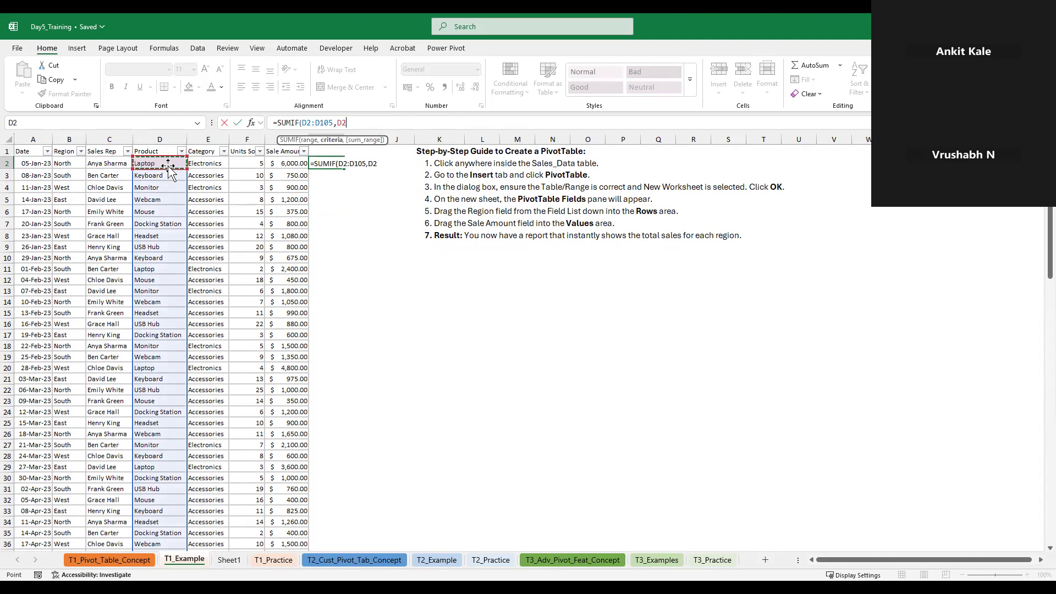
{"action": "type", "text": "=\""}
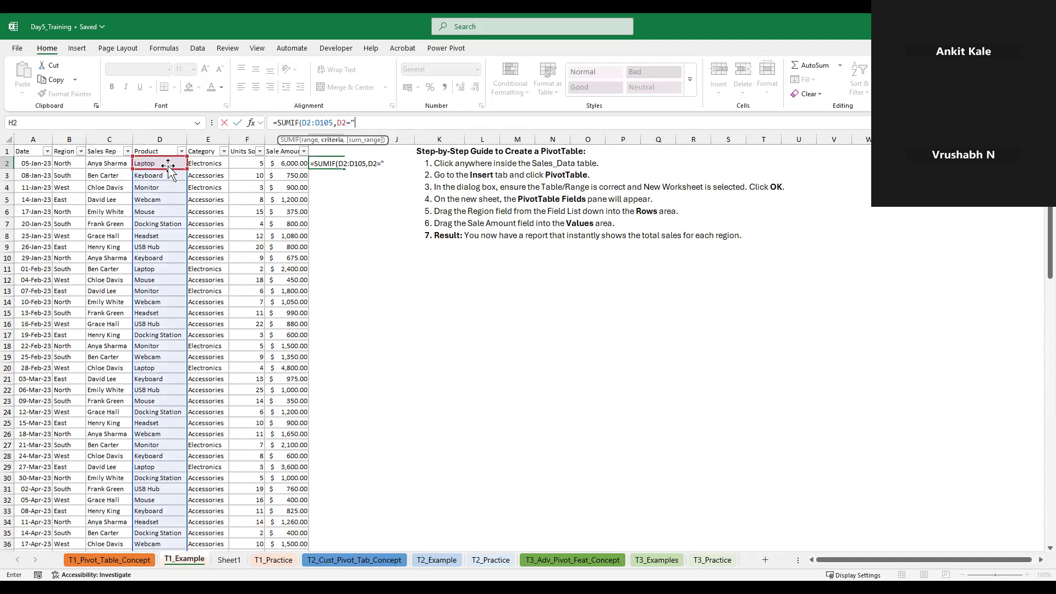
{"action": "type", "text": "Laptop\","}
{"action": "left_click", "coordinate": [279, 164]}
{"action": "key", "text": "ctrl+shift+Down"}
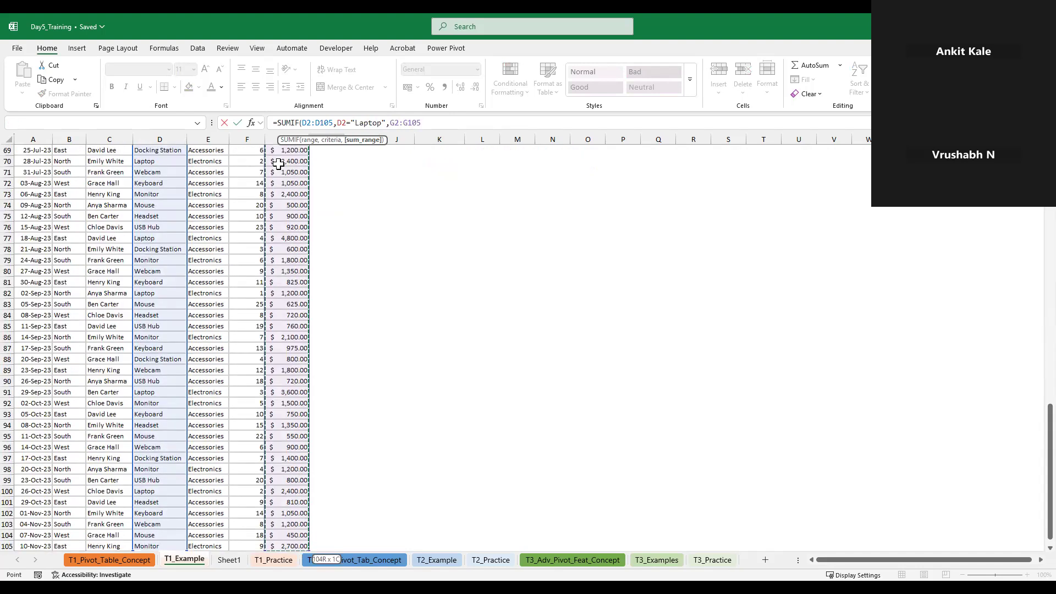
{"action": "key", "text": "Return"}
{"action": "key", "text": "Up"}
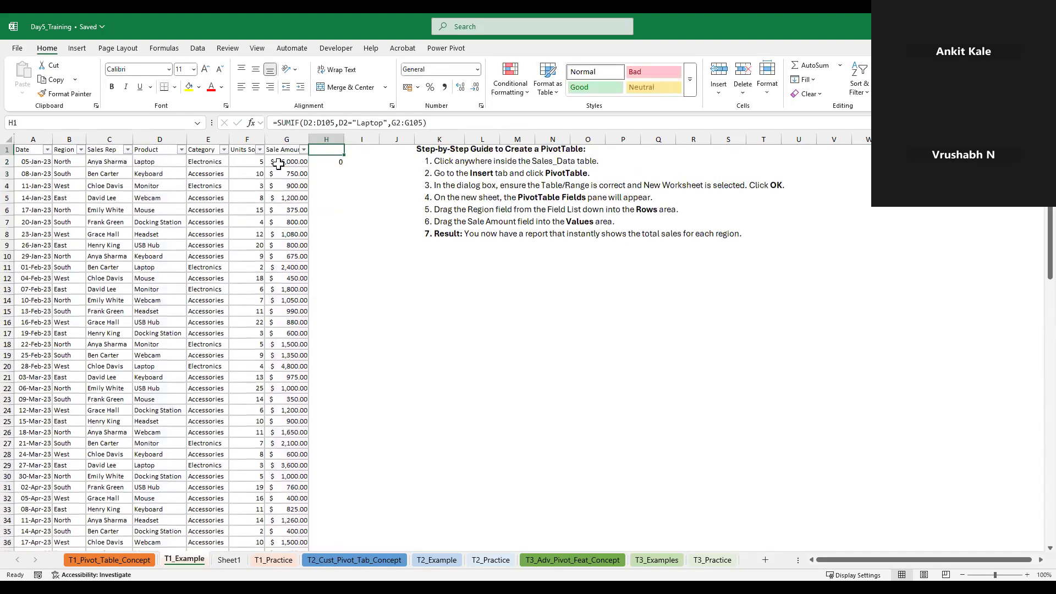
{"action": "left_click", "coordinate": [279, 163]}
{"action": "key", "text": "Down"}
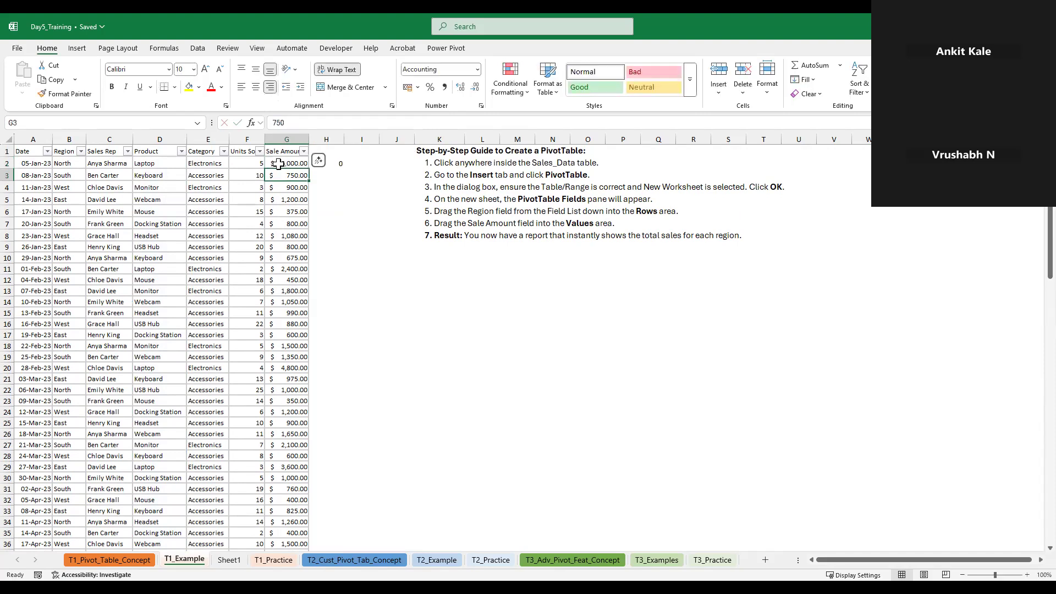
Change the SUMIF criterion in H2 to just "Laptop", without the D2= reference, and enter the formula
{"action": "left_click", "coordinate": [330, 163]}
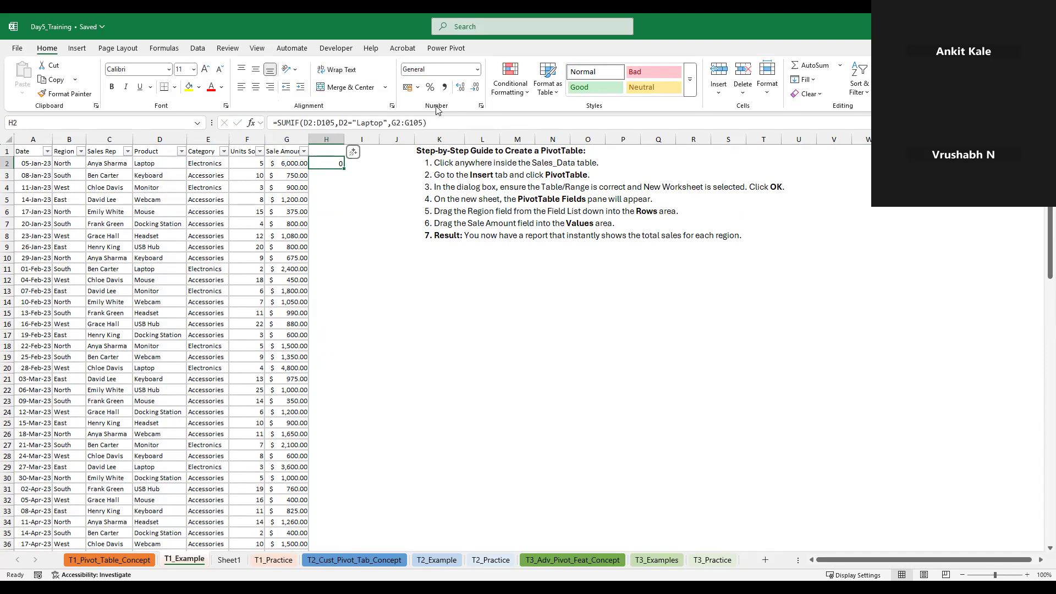
{"action": "left_click", "coordinate": [427, 123]}
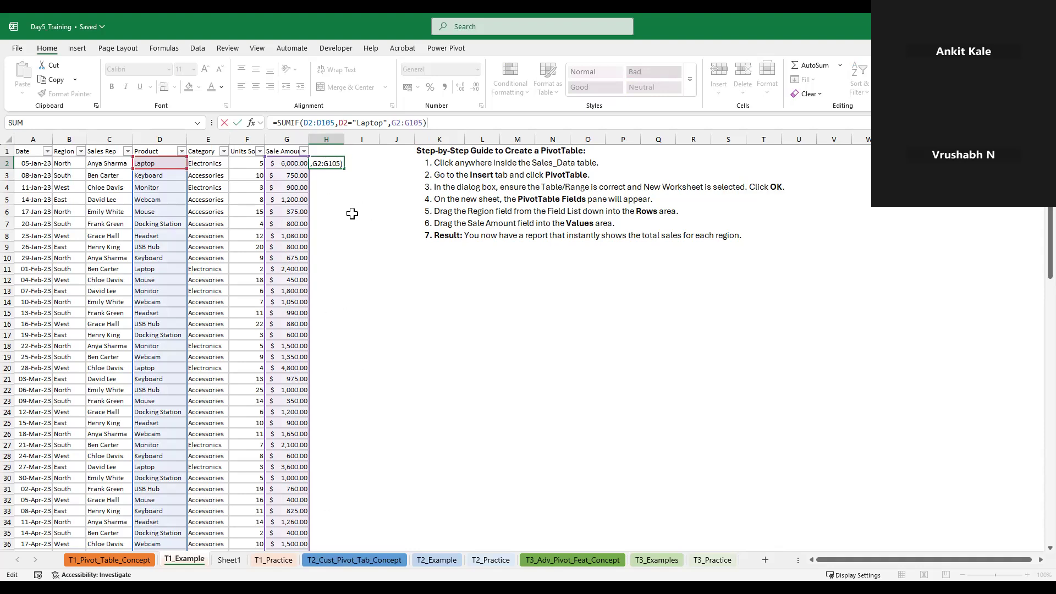
{"action": "left_click", "coordinate": [335, 161]}
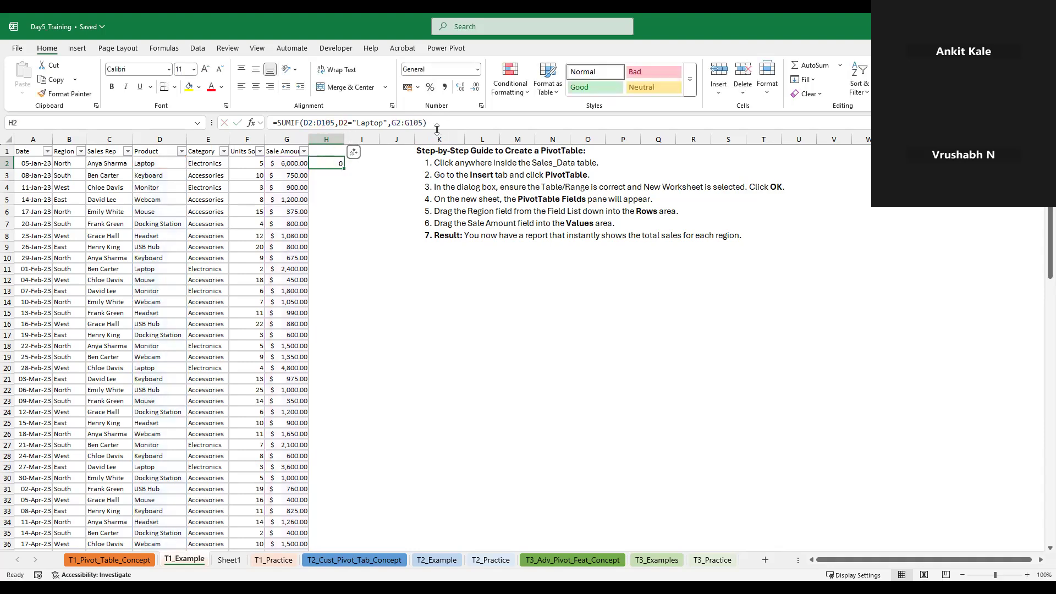
{"action": "key", "text": "F2"}
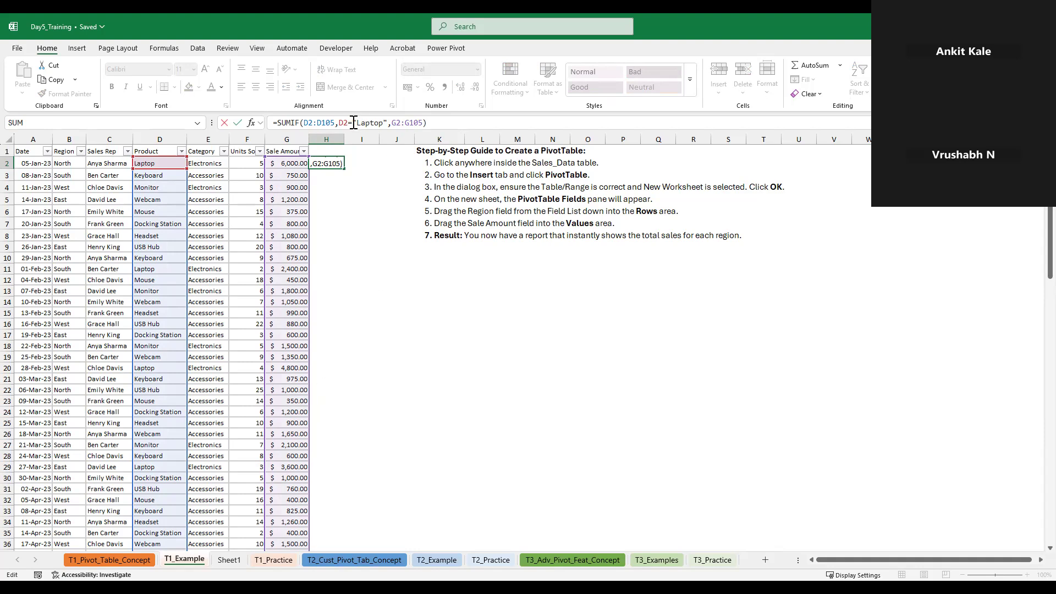
{"action": "key", "text": "BackSpace"}
{"action": "key", "text": "BackSpace"}
{"action": "key", "text": "BackSpace"}
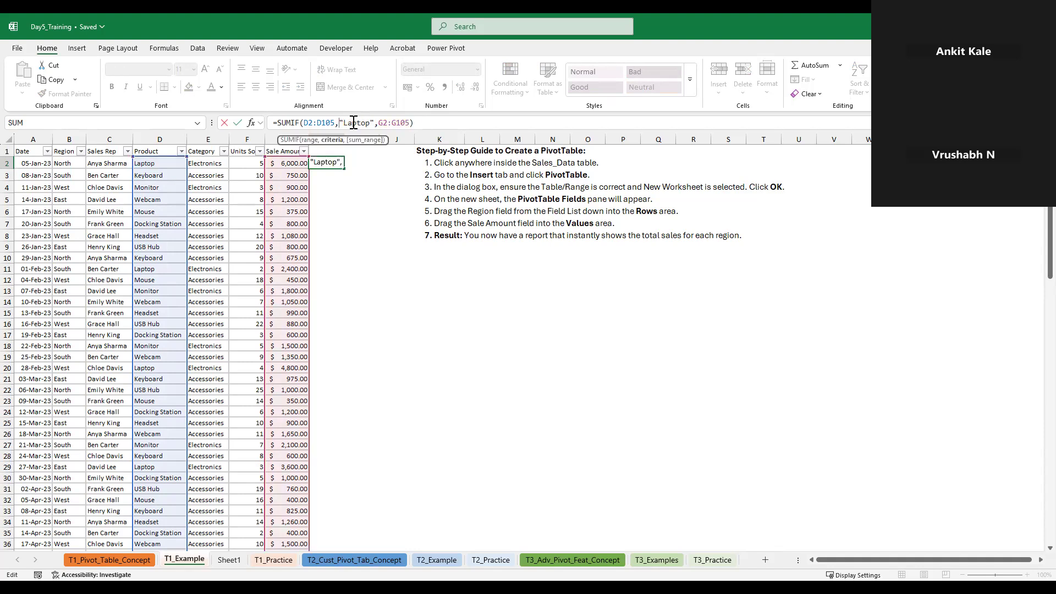
{"action": "key", "text": "ctrl+Return"}
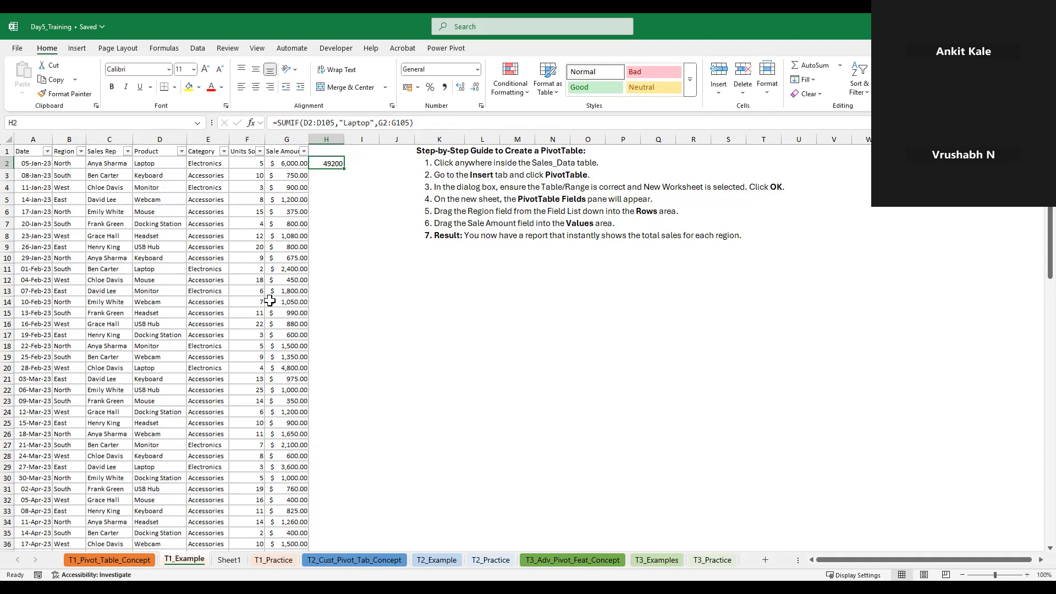
Clear the formula from H2 and select the Date header cell A1
{"action": "key", "text": "Delete"}
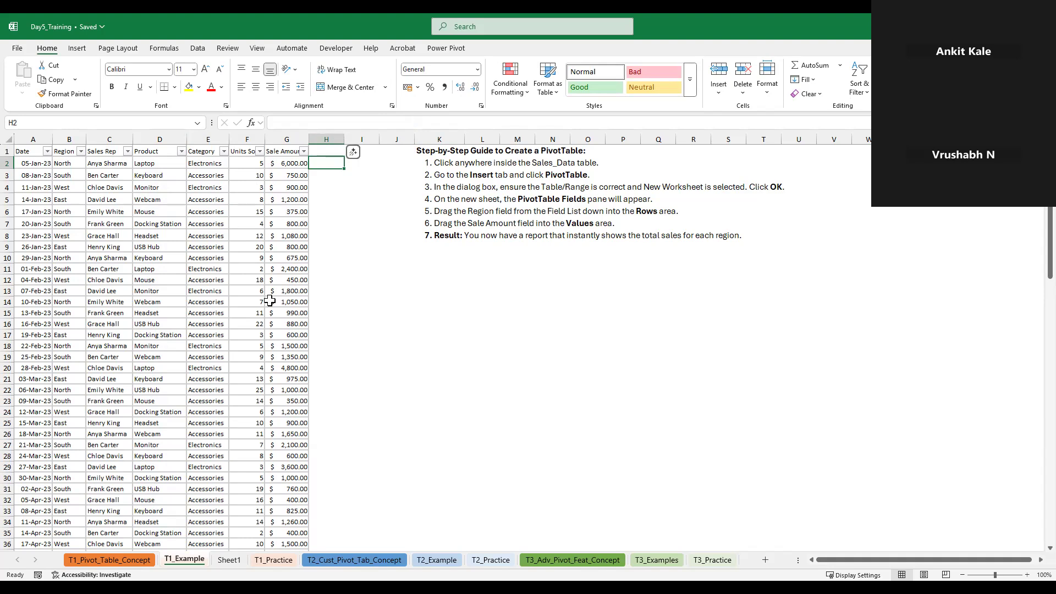
{"action": "key", "text": "Up"}
{"action": "key", "text": "Left"}
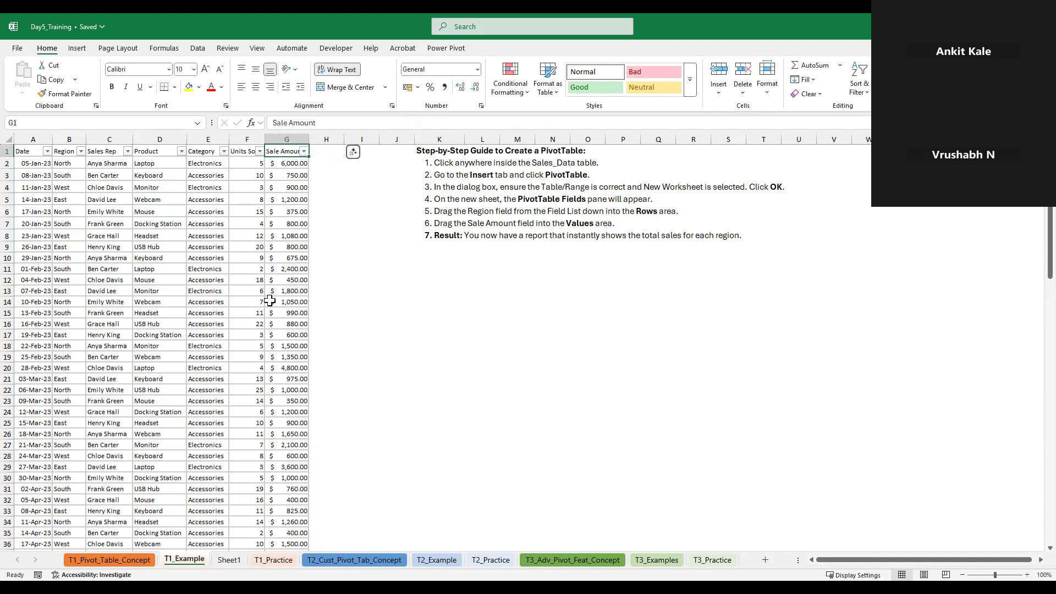
{"action": "key", "text": "Home"}
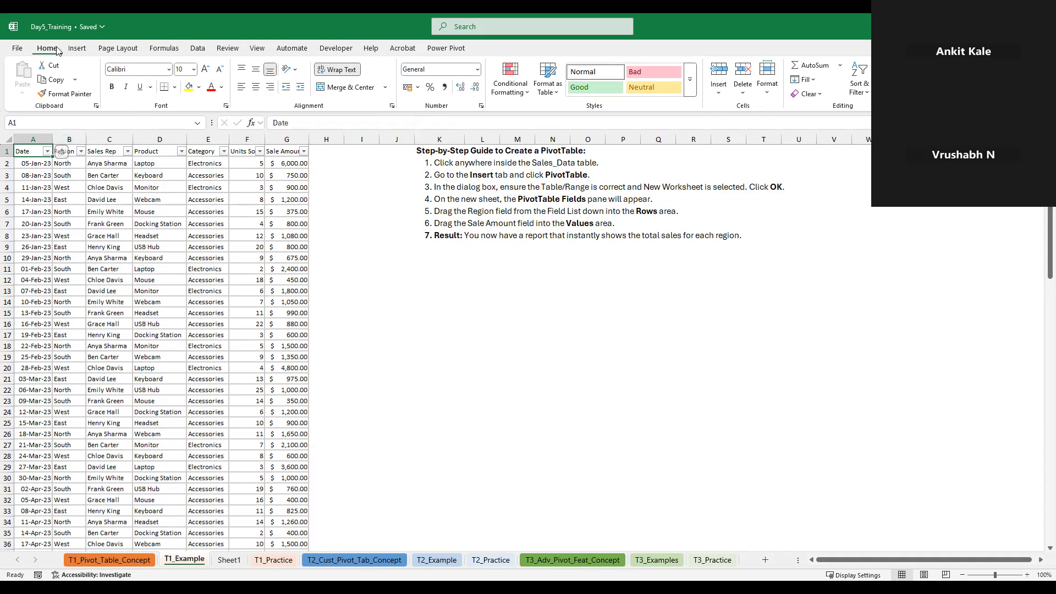
Insert a PivotTable from the range T1_Example!$A$1:$G$105 on a new worksheet
{"action": "left_click", "coordinate": [78, 48]}
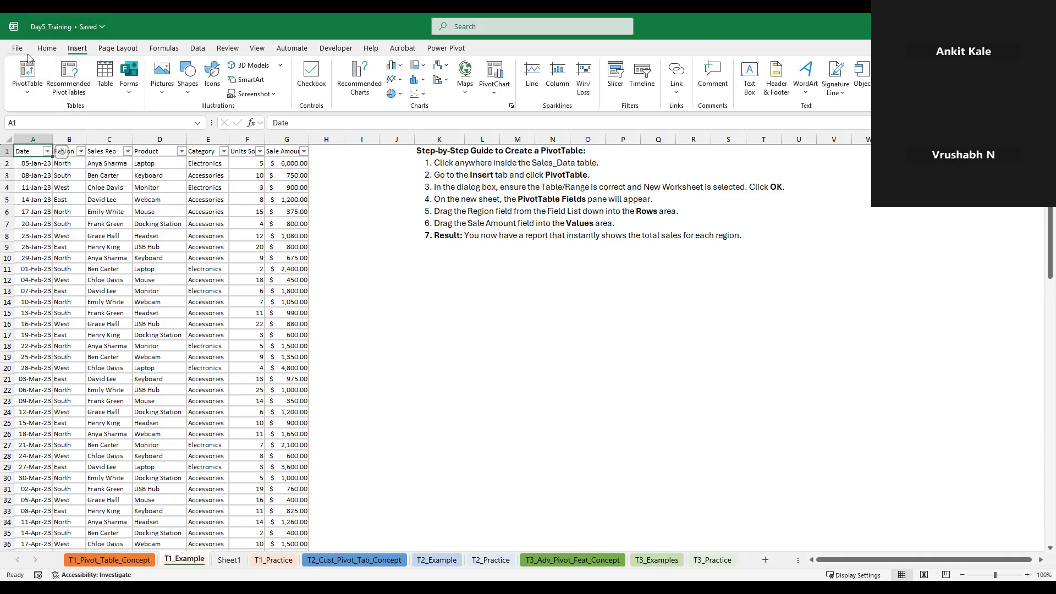
{"action": "left_click", "coordinate": [46, 48]}
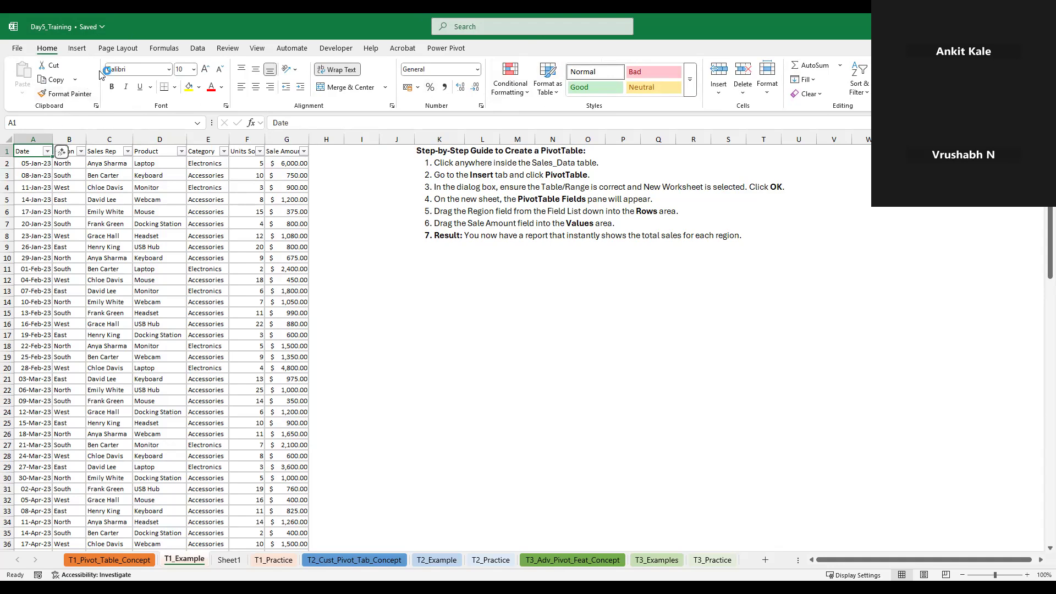
{"action": "left_click", "coordinate": [82, 49]}
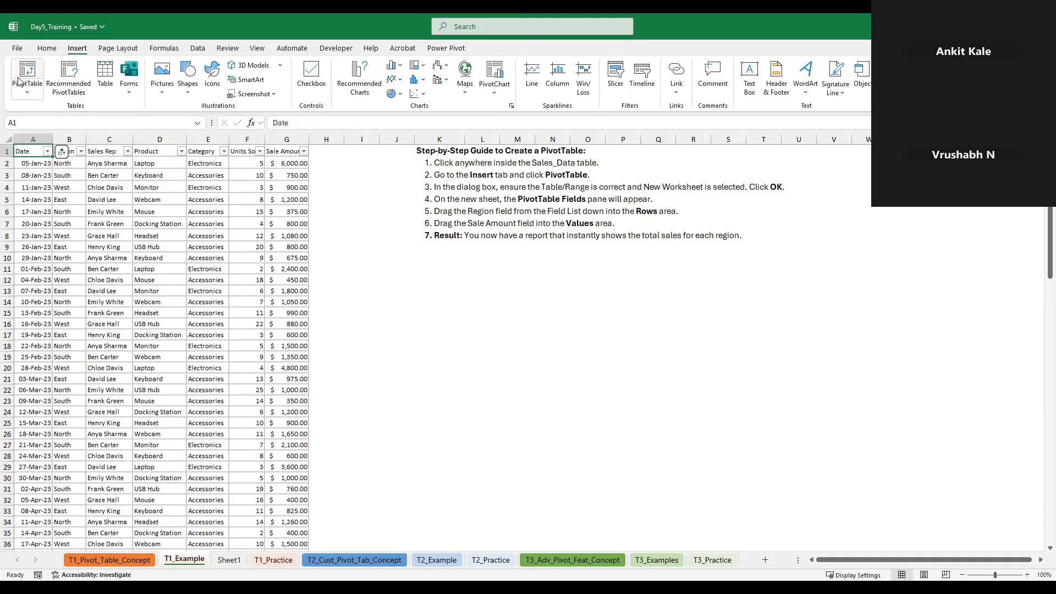
{"action": "left_click", "coordinate": [25, 95]}
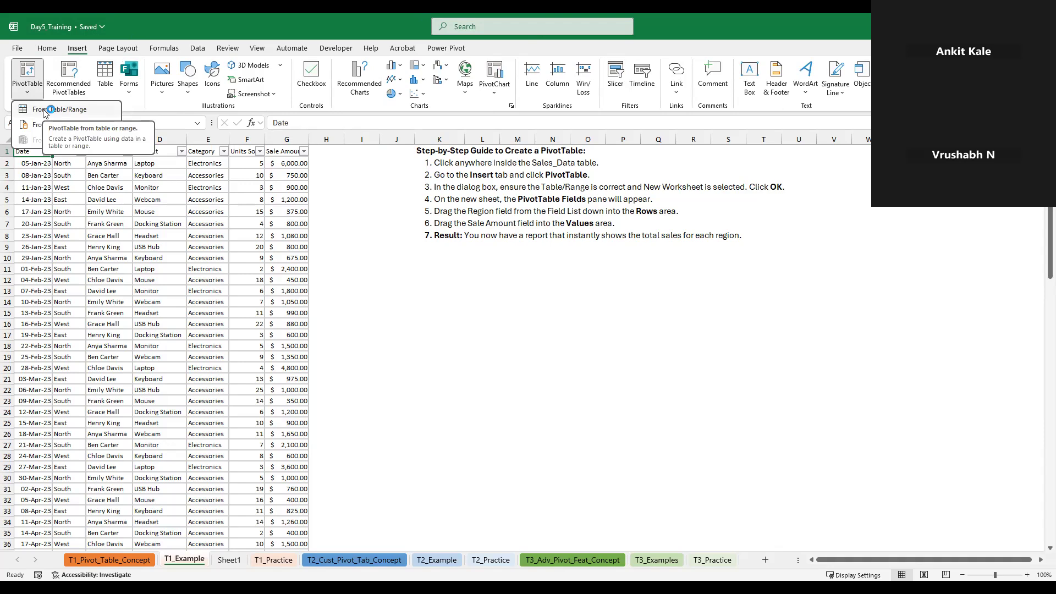
{"action": "left_click", "coordinate": [47, 110]}
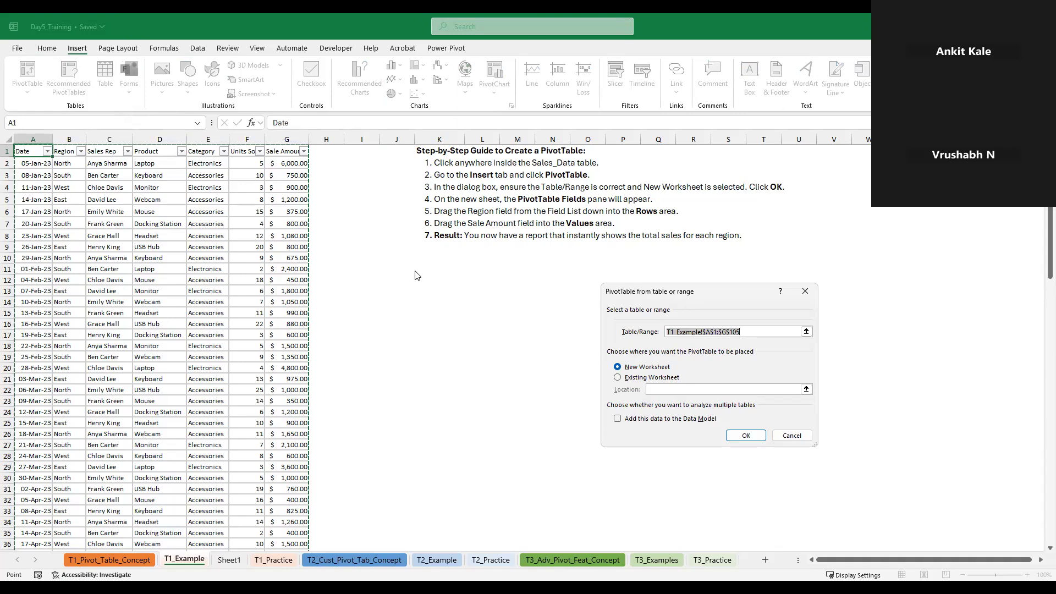
{"action": "left_click_drag", "start_coordinate": [673, 292], "coordinate": [415, 231]}
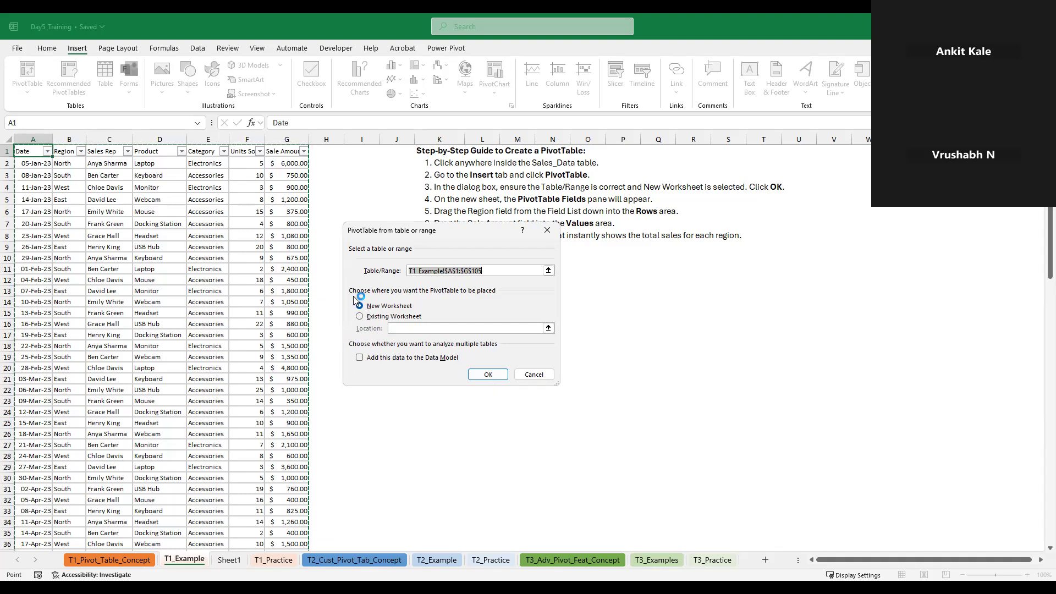
{"action": "left_click", "coordinate": [480, 378]}
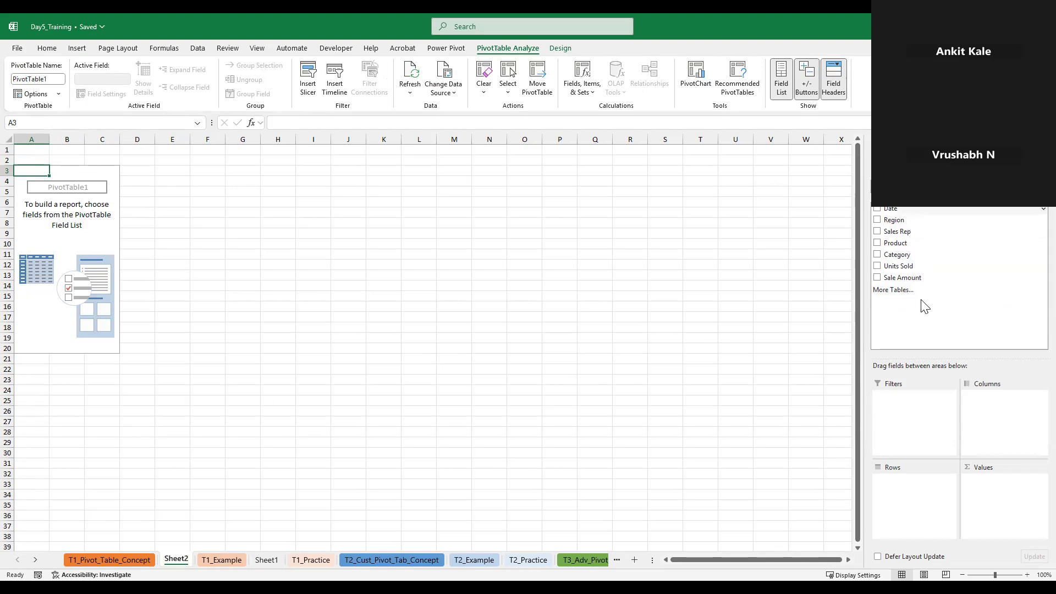
Compare the column headers on T1_Example with the available PivotTable fields on Sheet2
{"action": "left_click", "coordinate": [220, 561]}
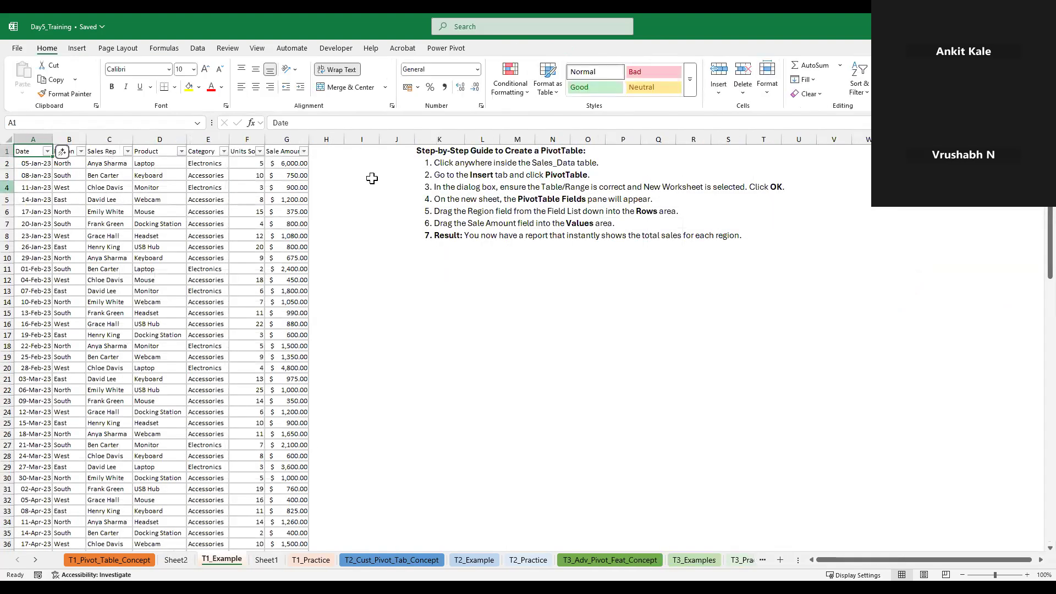
{"action": "left_click", "coordinate": [175, 560]}
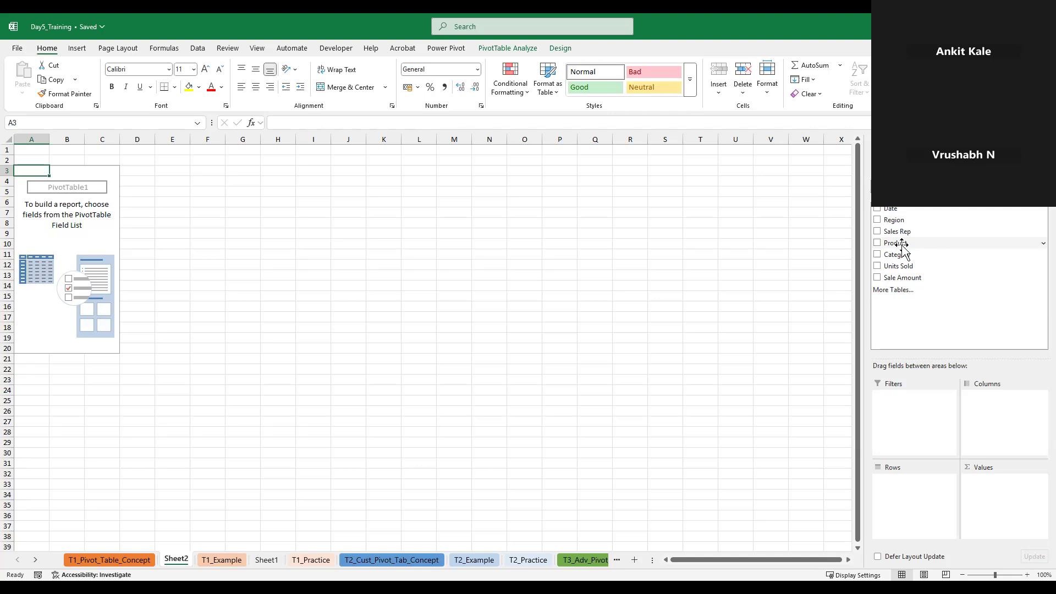
{"action": "left_click", "coordinate": [231, 561]}
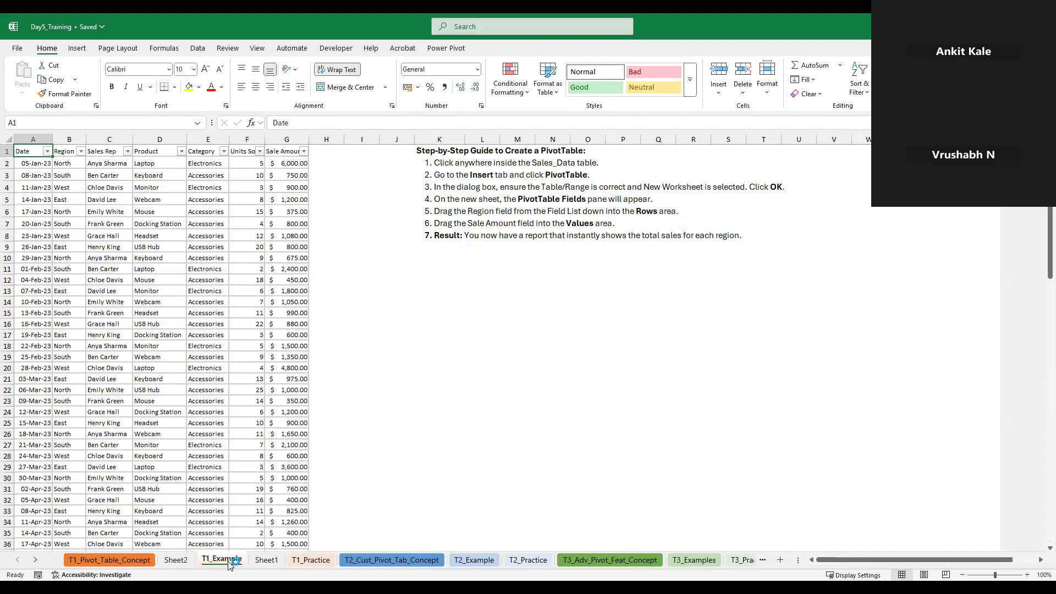
{"action": "left_click", "coordinate": [80, 200]}
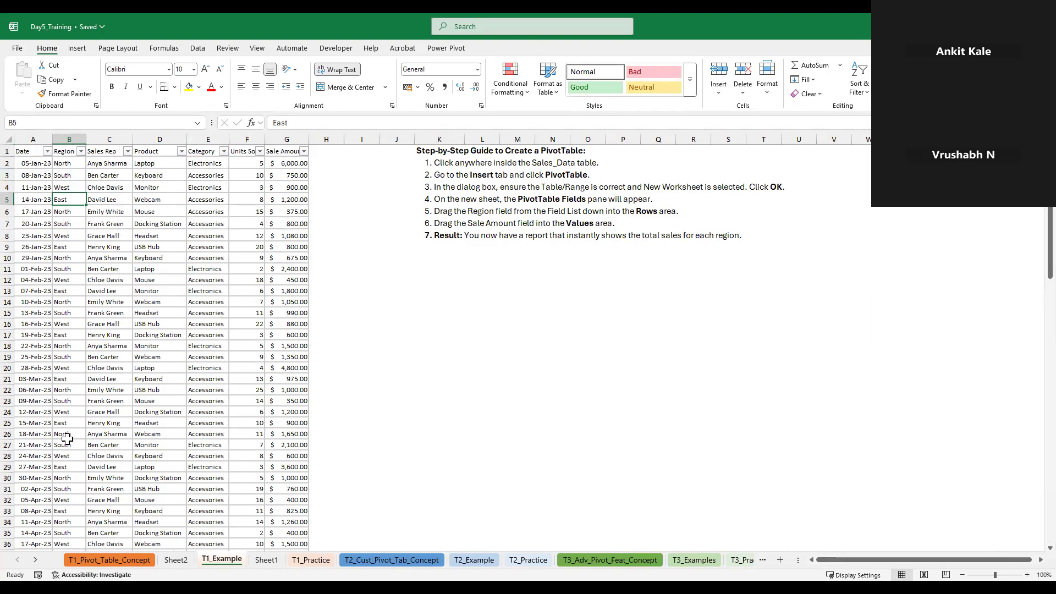
{"action": "left_click", "coordinate": [177, 560]}
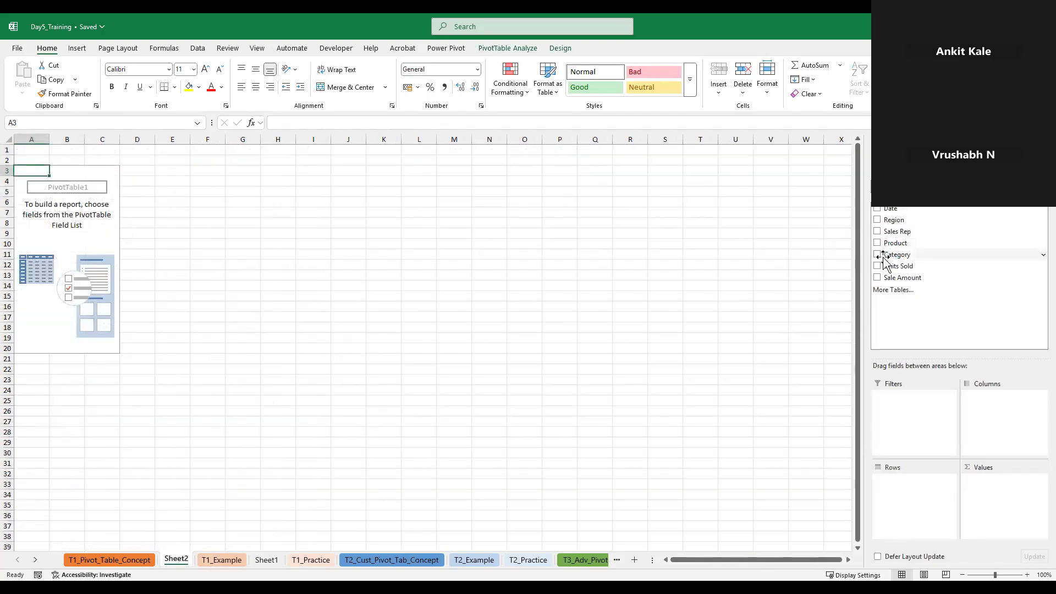
Add Product to the PivotTable's rows and Sale Amount to its values as a sum
{"action": "left_click_drag", "start_coordinate": [887, 245], "coordinate": [910, 479]}
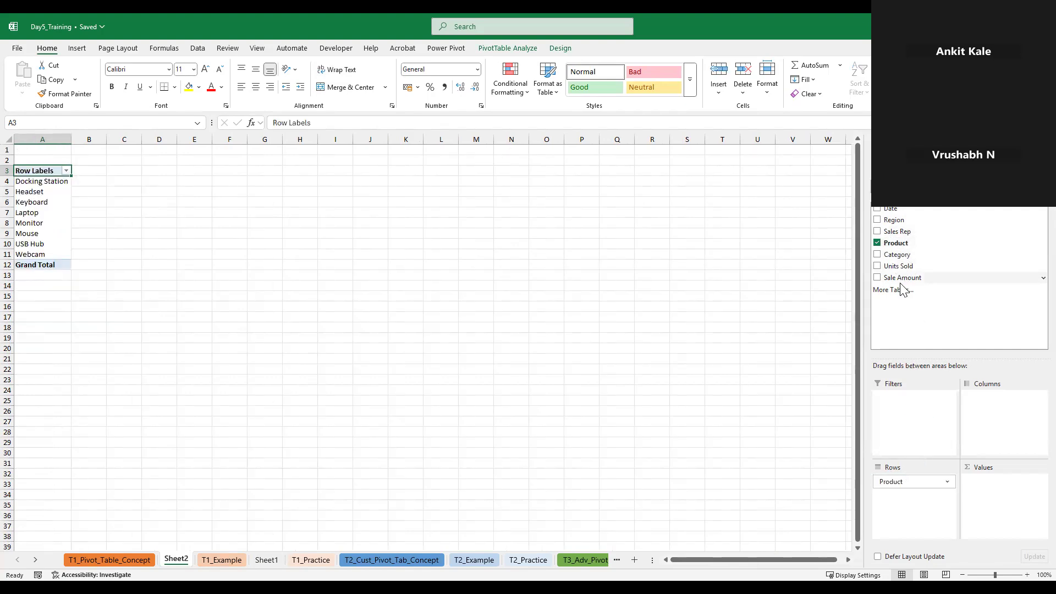
{"action": "left_click_drag", "start_coordinate": [901, 282], "coordinate": [993, 287]}
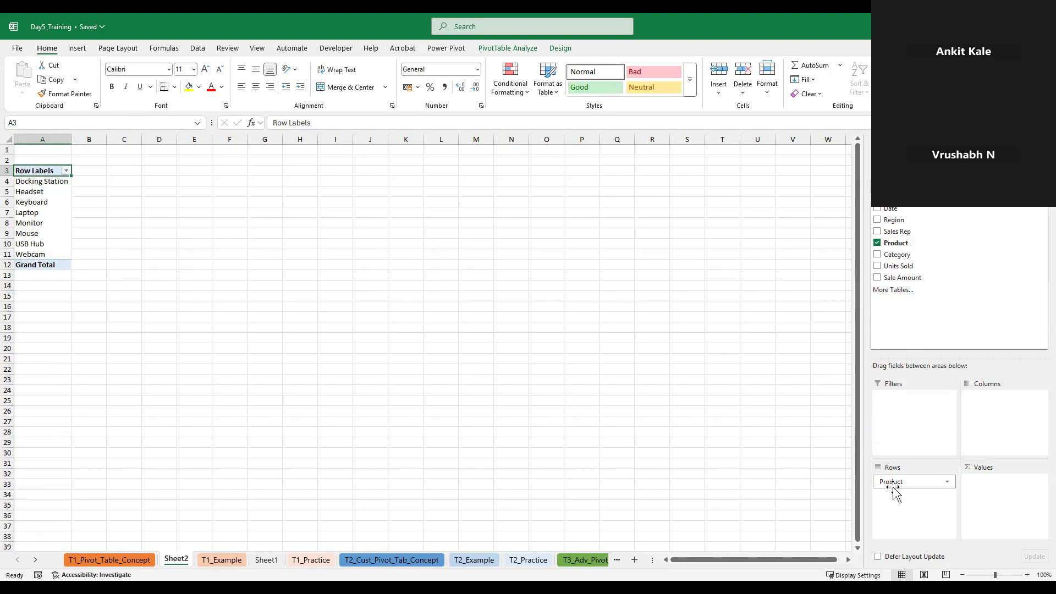
{"action": "left_click_drag", "start_coordinate": [902, 277], "coordinate": [1021, 505]}
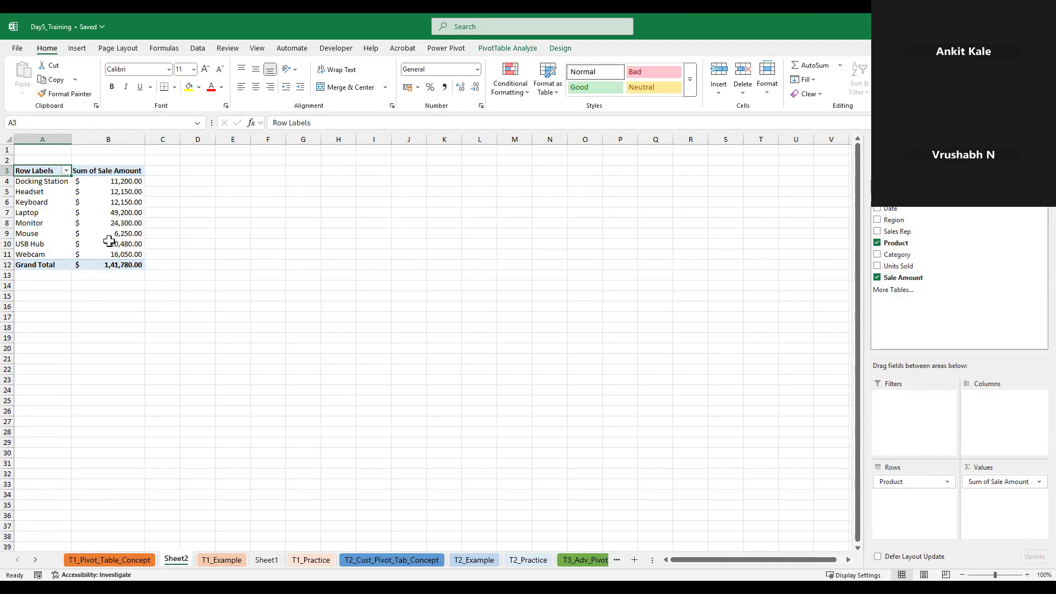
{"action": "mouse_move", "coordinate": [109, 241]}
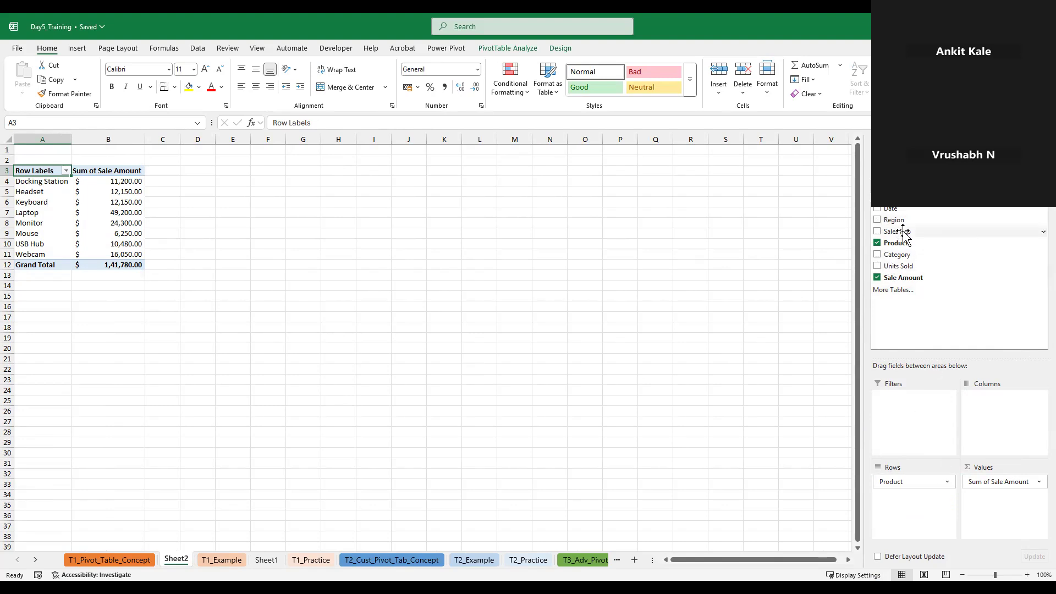
Add Sales Rep to the PivotTable's rows above Product and look through the grouped report
{"action": "left_click_drag", "start_coordinate": [905, 232], "coordinate": [917, 483]}
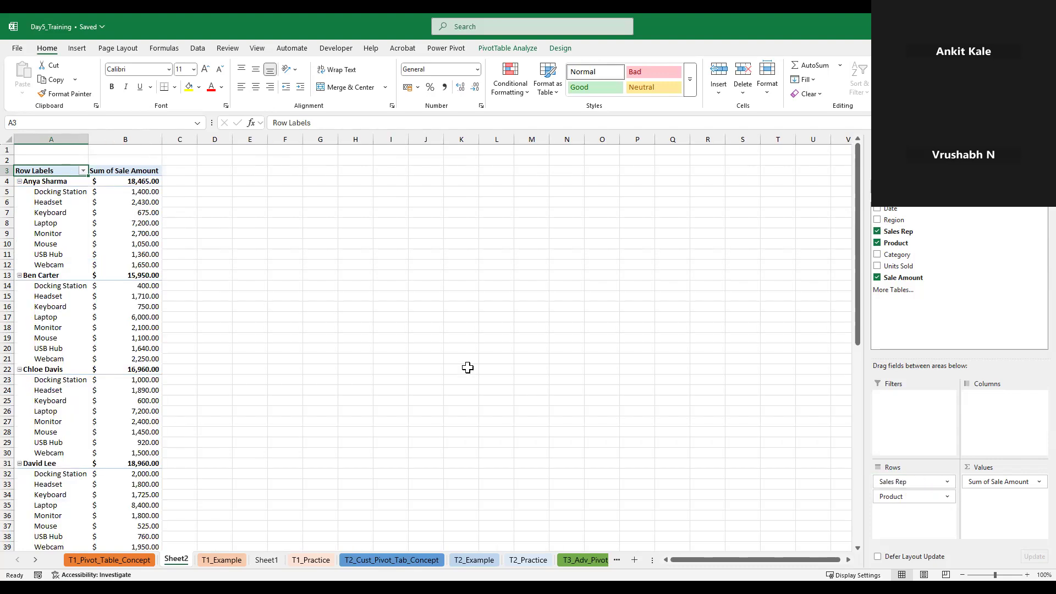
{"action": "scroll", "coordinate": [70, 379], "scroll_direction": "down", "scroll_amount": 12}
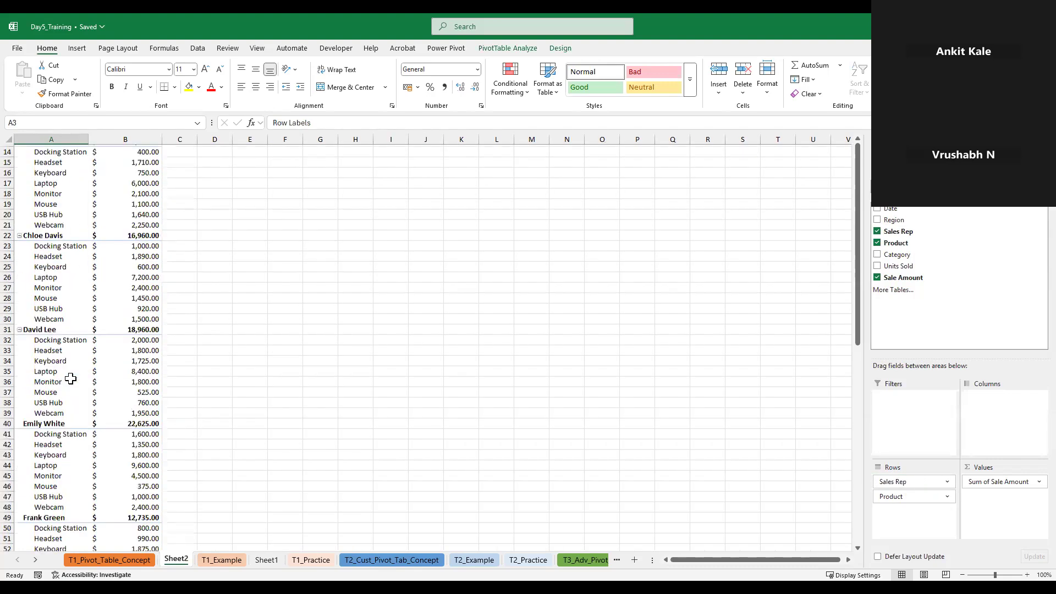
{"action": "scroll", "coordinate": [71, 378], "scroll_direction": "up", "scroll_amount": 12}
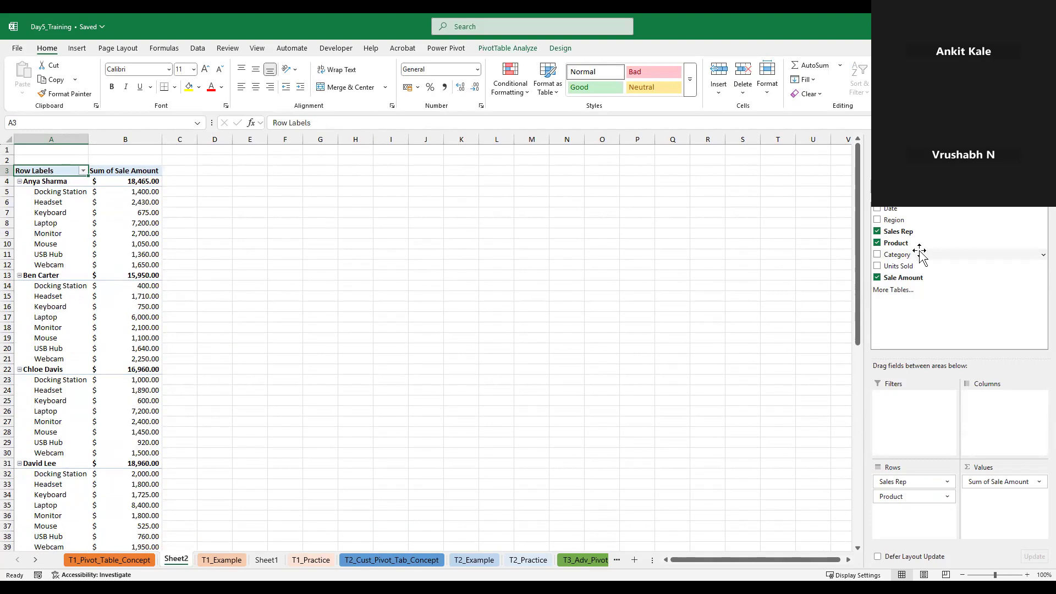
Add Category as a report filter with multiple selection and exclude Electronics, keeping only Accessories
{"action": "left_click_drag", "start_coordinate": [920, 251], "coordinate": [912, 432]}
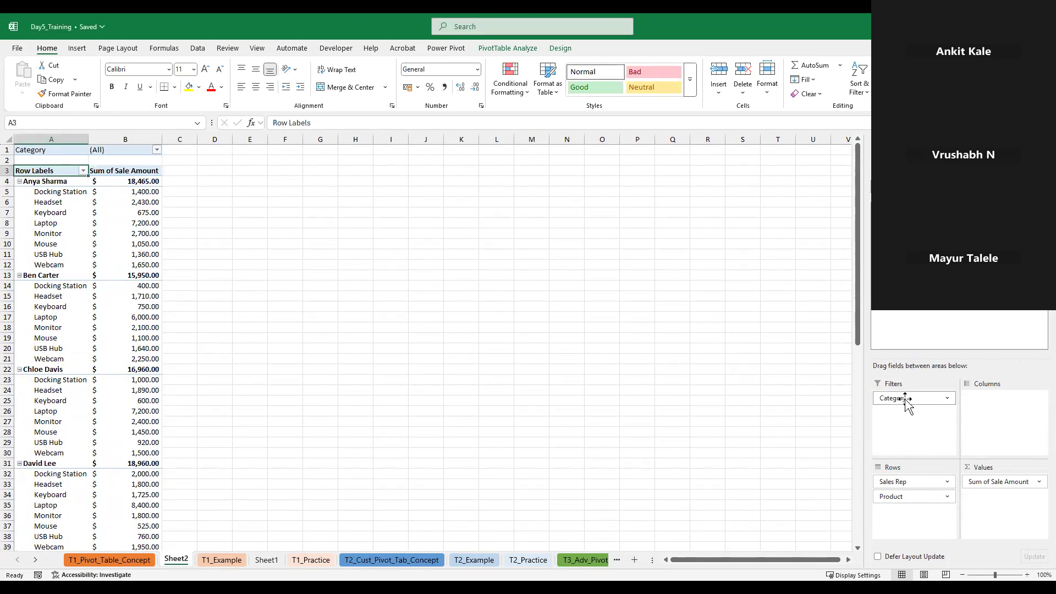
{"action": "left_click", "coordinate": [158, 151]}
{"action": "left_click", "coordinate": [35, 274]}
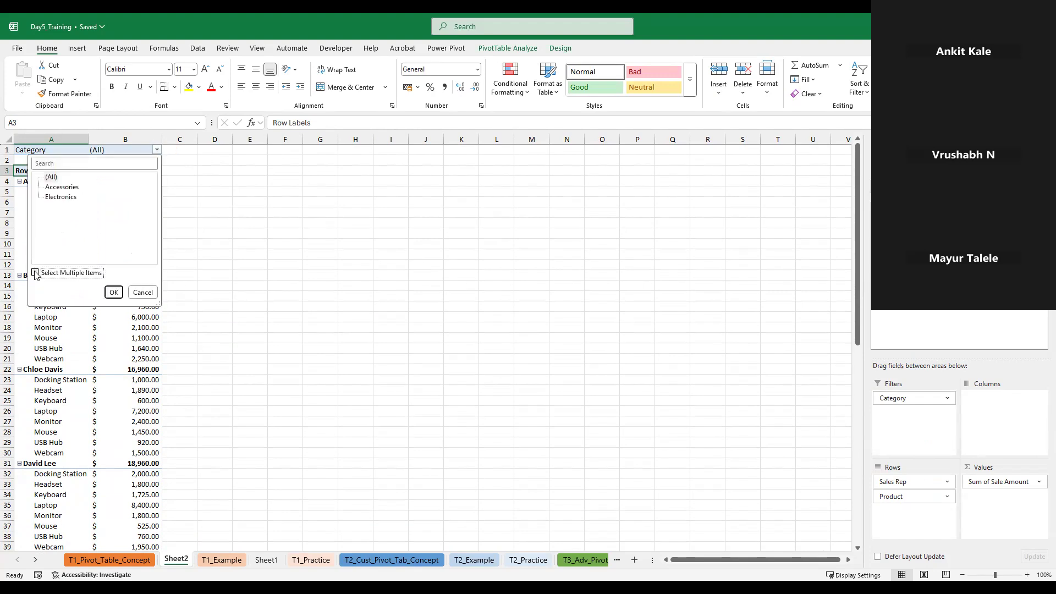
{"action": "left_click", "coordinate": [47, 197]}
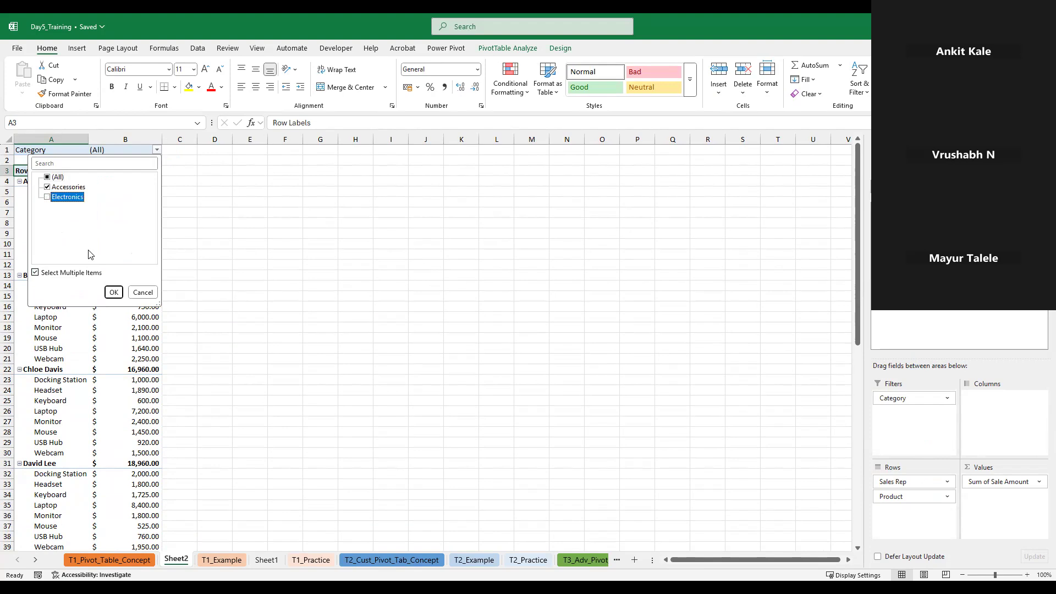
{"action": "left_click", "coordinate": [114, 292]}
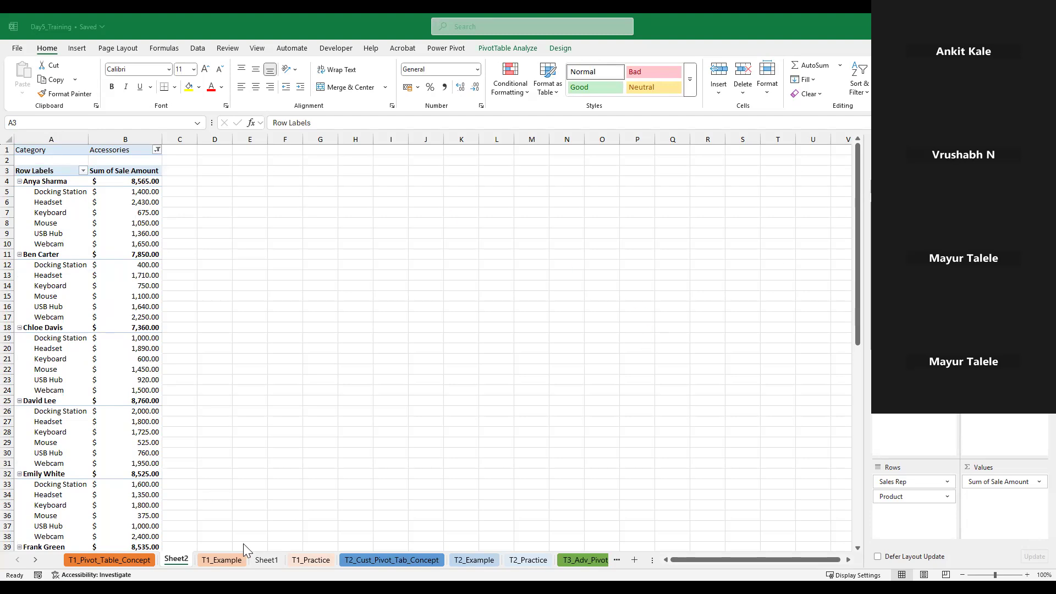
Revisit the source data on T1_Example, then remove Category and Sale Amount from the PivotTable on Sheet2
{"action": "left_click", "coordinate": [240, 572]}
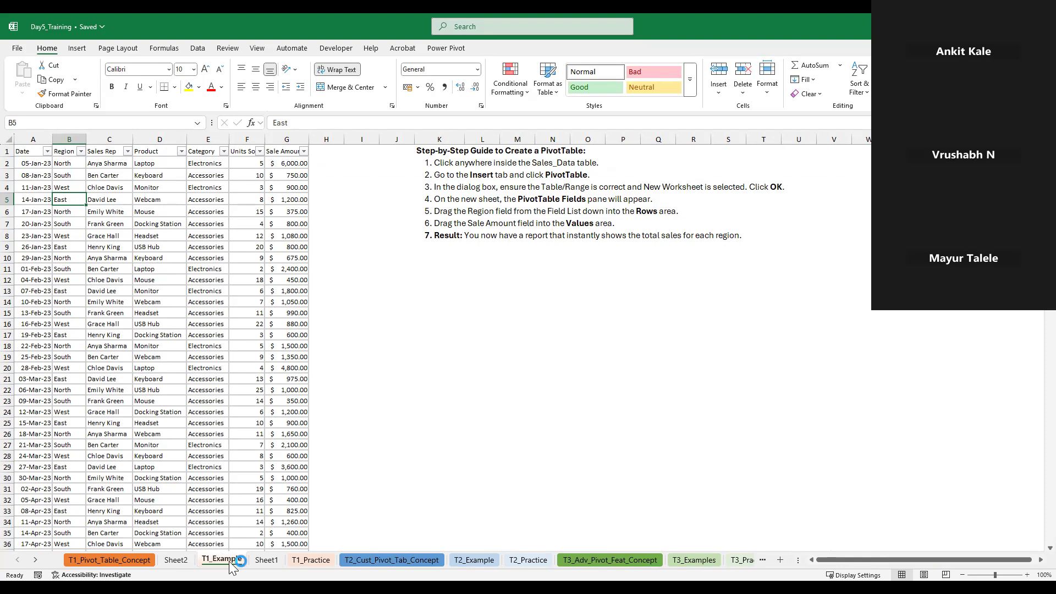
{"action": "left_click", "coordinate": [176, 559]}
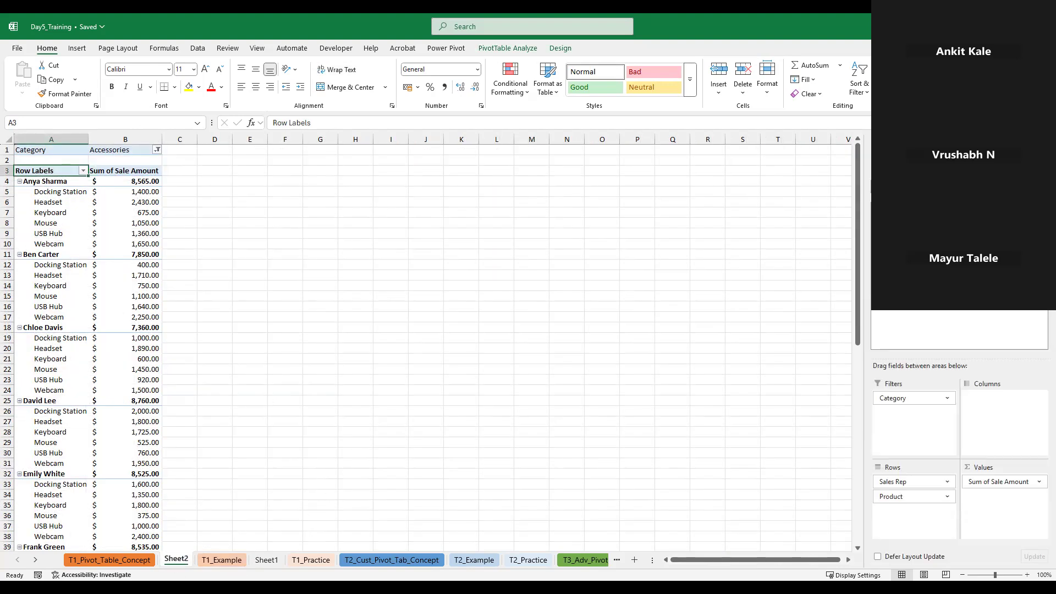
{"action": "left_click", "coordinate": [876, 260]}
{"action": "left_click", "coordinate": [877, 238]}
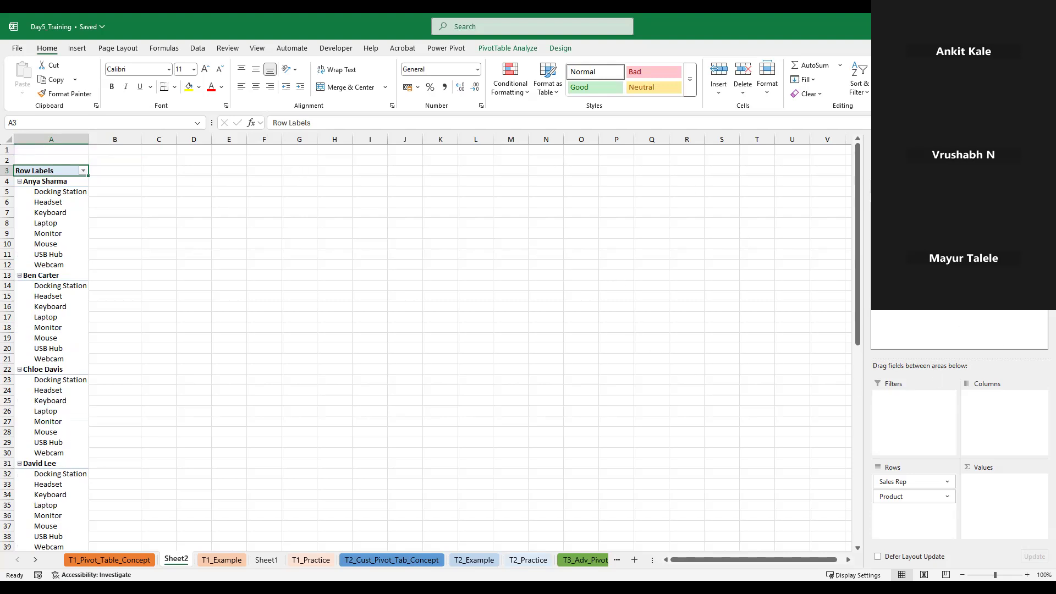
Remove Sales Rep and Product from the PivotTable's rows on Sheet2, leaving the report empty
{"action": "left_click", "coordinate": [757, 403]}
{"action": "left_click", "coordinate": [823, 487]}
{"action": "left_click", "coordinate": [950, 483]}
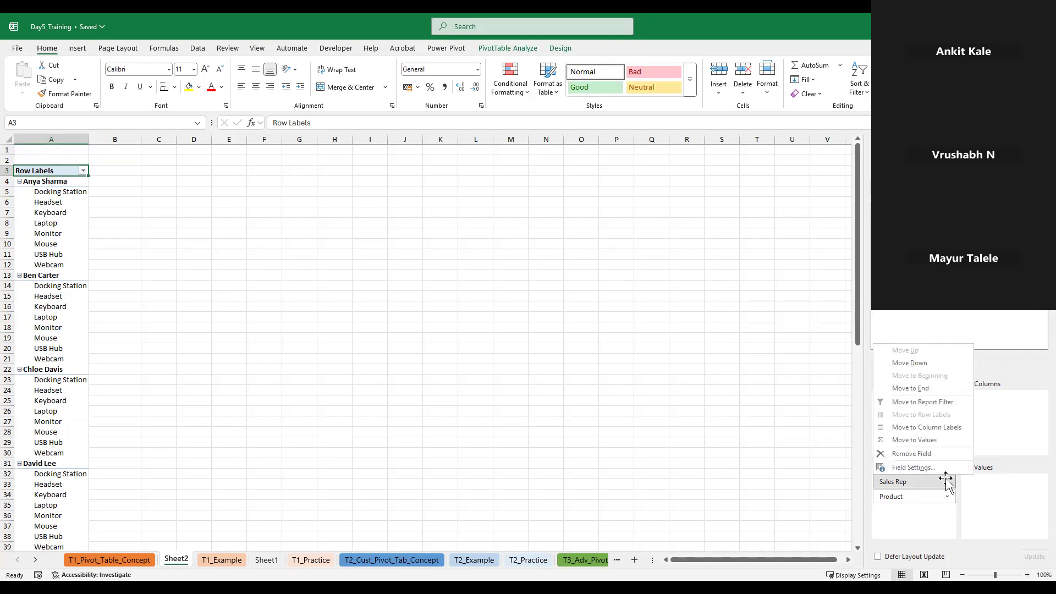
{"action": "left_click", "coordinate": [912, 453]}
{"action": "left_click", "coordinate": [949, 482]}
{"action": "left_click", "coordinate": [949, 482]}
{"action": "left_click", "coordinate": [949, 483]}
{"action": "left_click", "coordinate": [913, 453]}
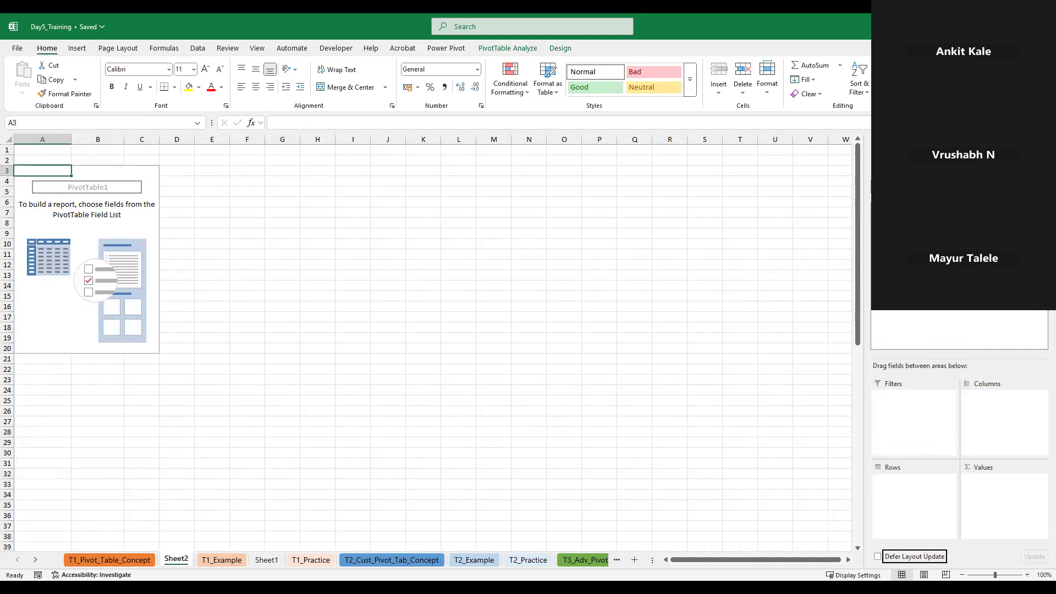
Build a monthly sales report with Date in the PivotTable's rows, Region in its columns and the sum of Sale Amount as values
{"action": "left_click_drag", "start_coordinate": [900, 316], "coordinate": [910, 486]}
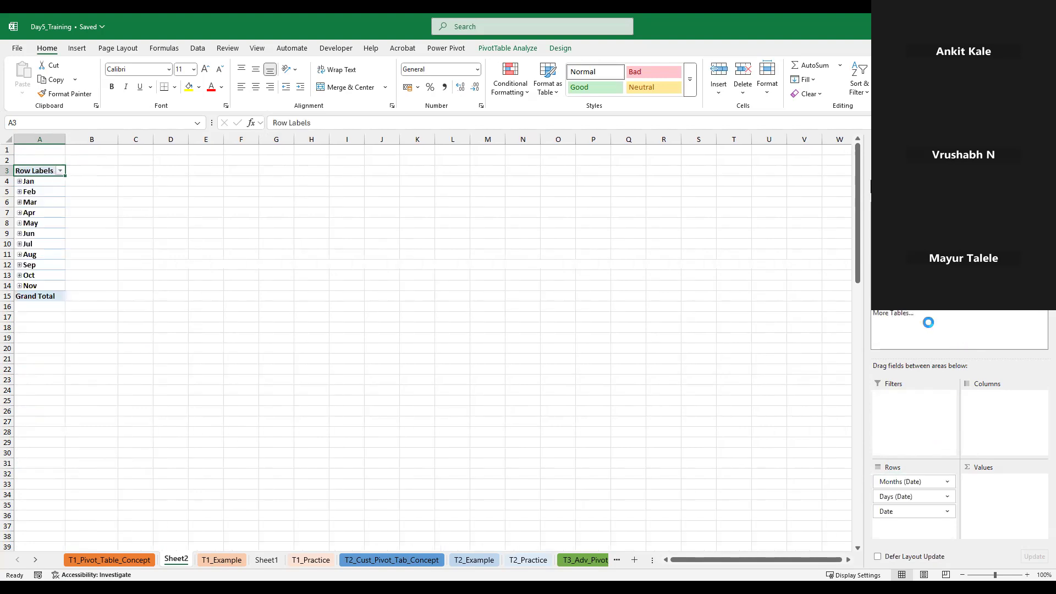
{"action": "right_click", "coordinate": [38, 167]}
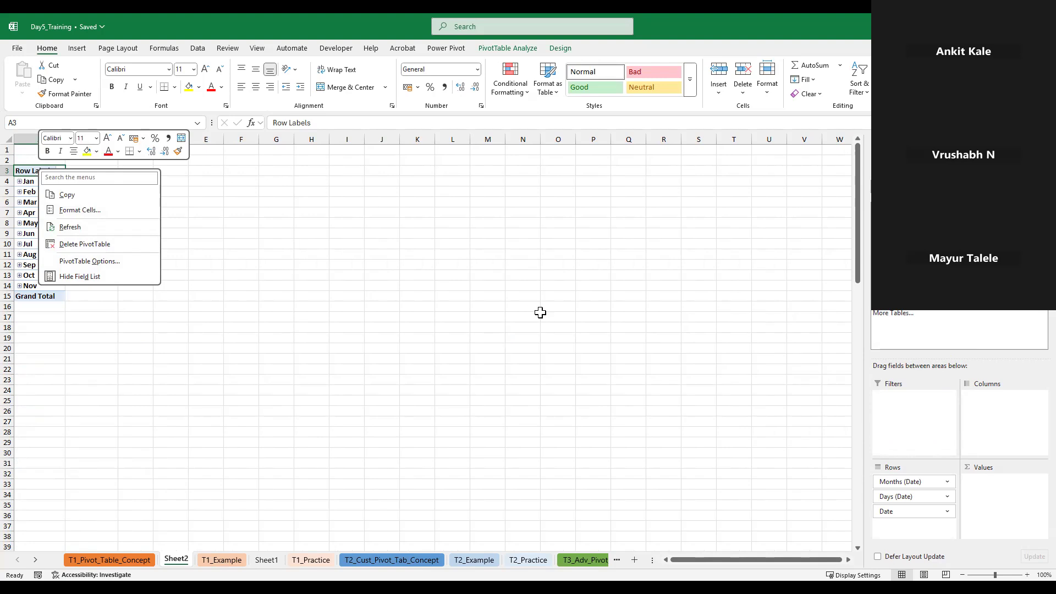
{"action": "key", "text": "Escape"}
{"action": "left_click_drag", "start_coordinate": [1023, 308], "coordinate": [992, 421]}
{"action": "left_click_drag", "start_coordinate": [1022, 297], "coordinate": [1006, 507]}
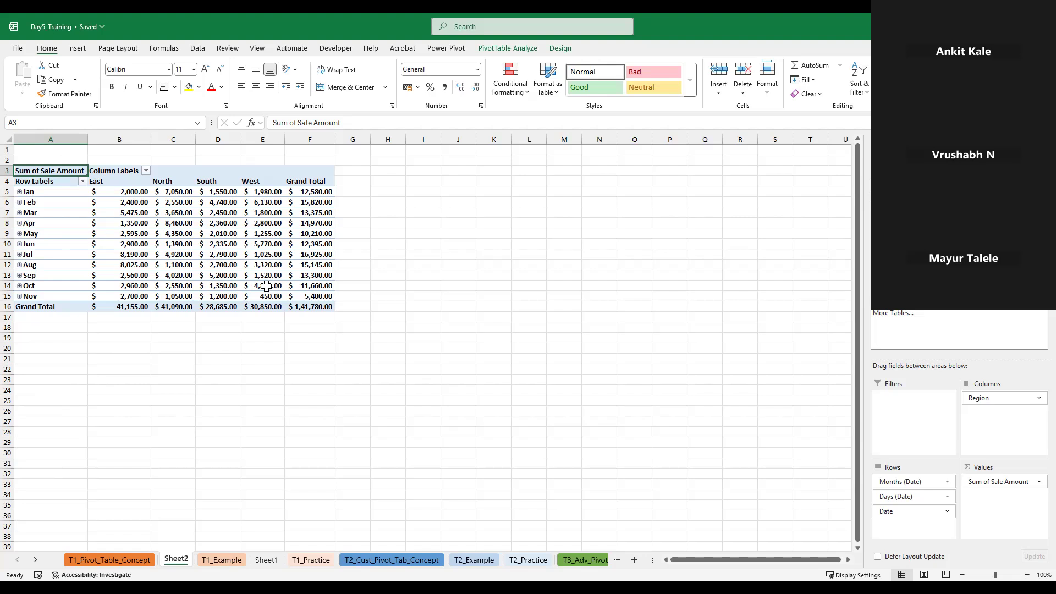
Review the calculation types available in the value field settings of Sale Amount without changing them
{"action": "left_click", "coordinate": [1030, 485]}
{"action": "left_click", "coordinate": [1006, 477]}
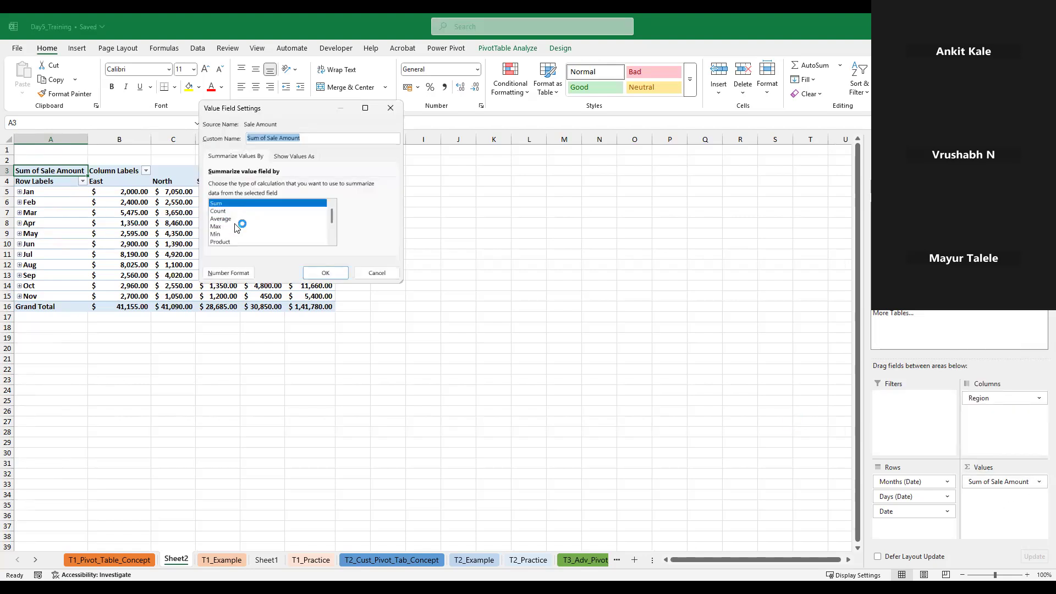
{"action": "left_click", "coordinate": [390, 274]}
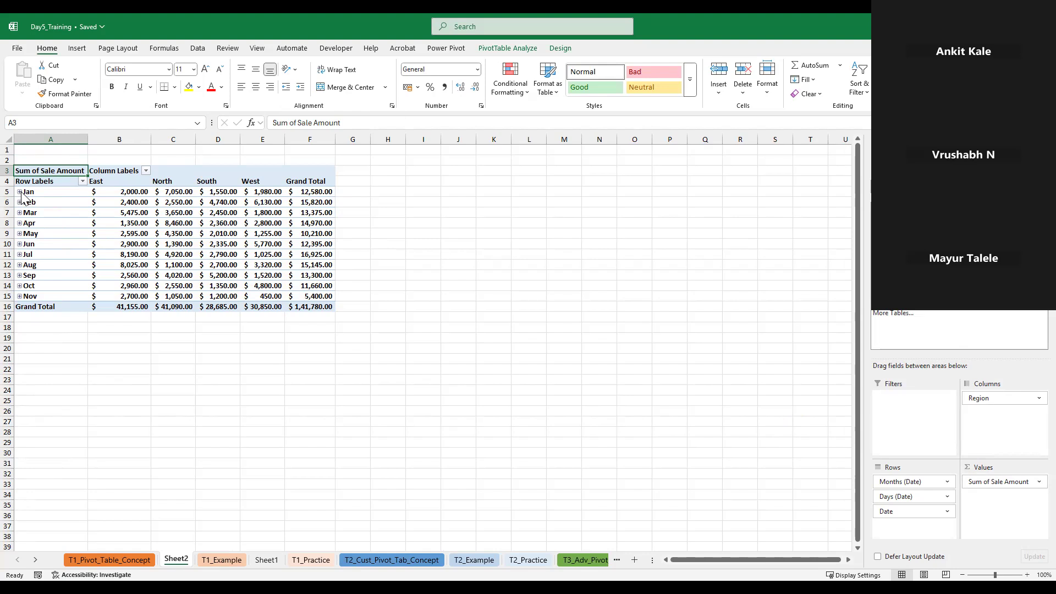
Expand Jan, Feb, Mar and Apr in the PivotTable to show their daily sales, and look through the rows
{"action": "left_click", "coordinate": [44, 193]}
{"action": "right_click", "coordinate": [44, 193]}
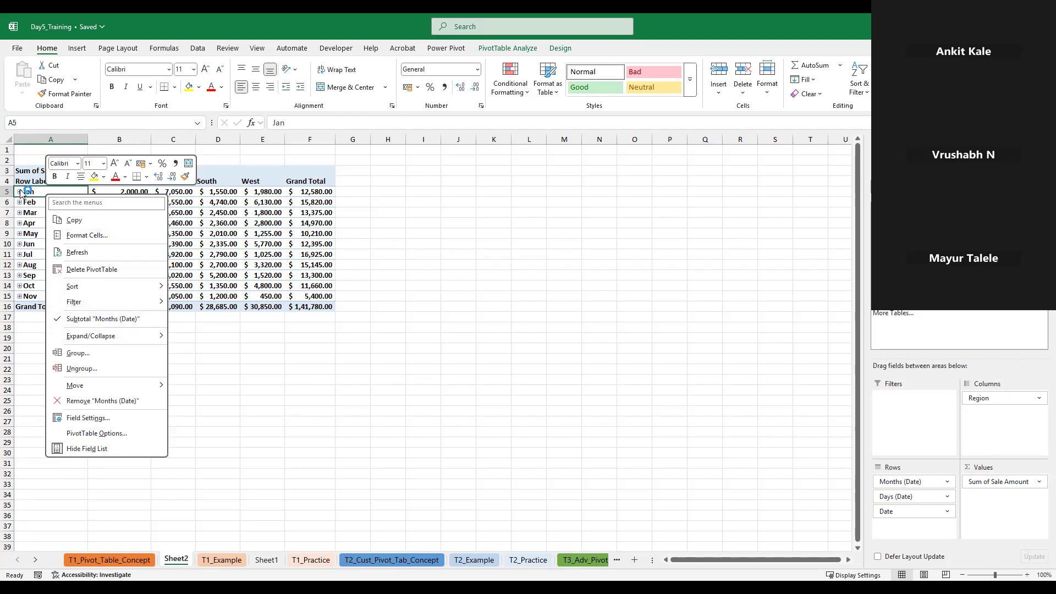
{"action": "left_click", "coordinate": [20, 192]}
{"action": "left_click", "coordinate": [18, 193]}
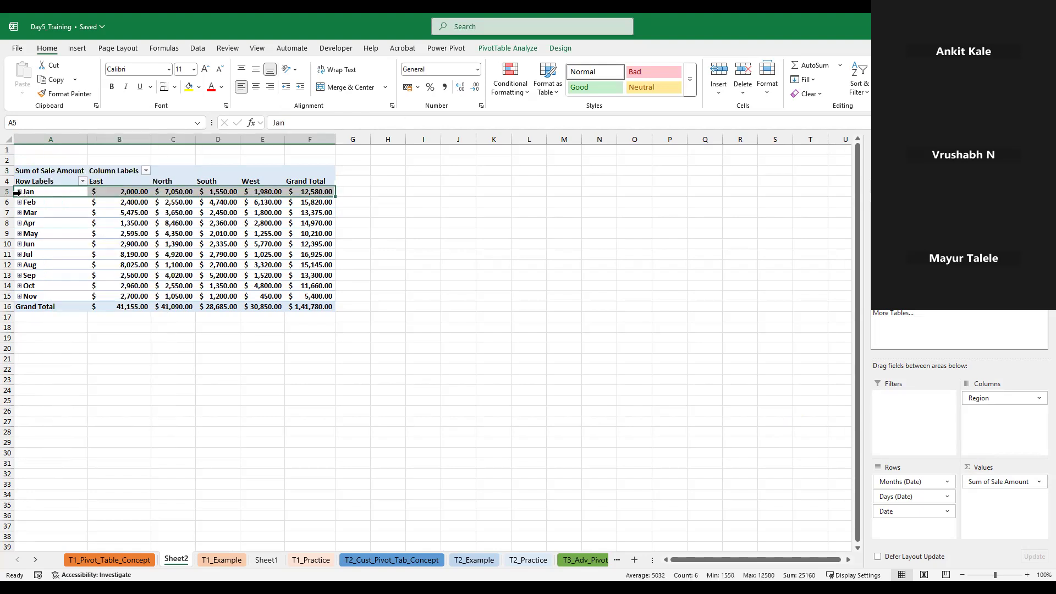
{"action": "left_click", "coordinate": [19, 192]}
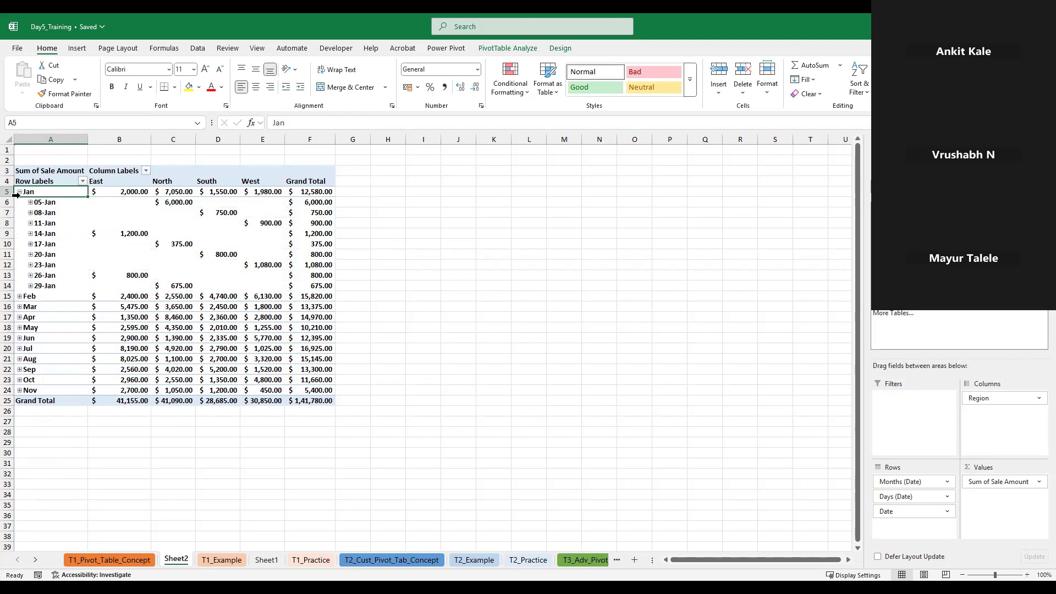
{"action": "left_click", "coordinate": [19, 296]}
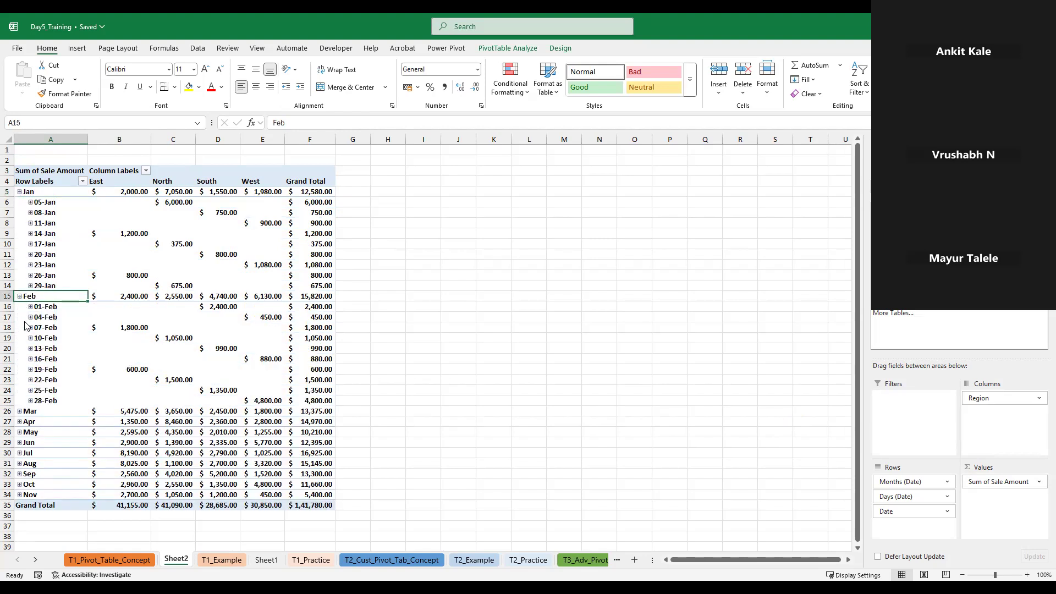
{"action": "left_click", "coordinate": [20, 411]}
{"action": "scroll", "coordinate": [44, 400], "scroll_direction": "down", "scroll_amount": 3}
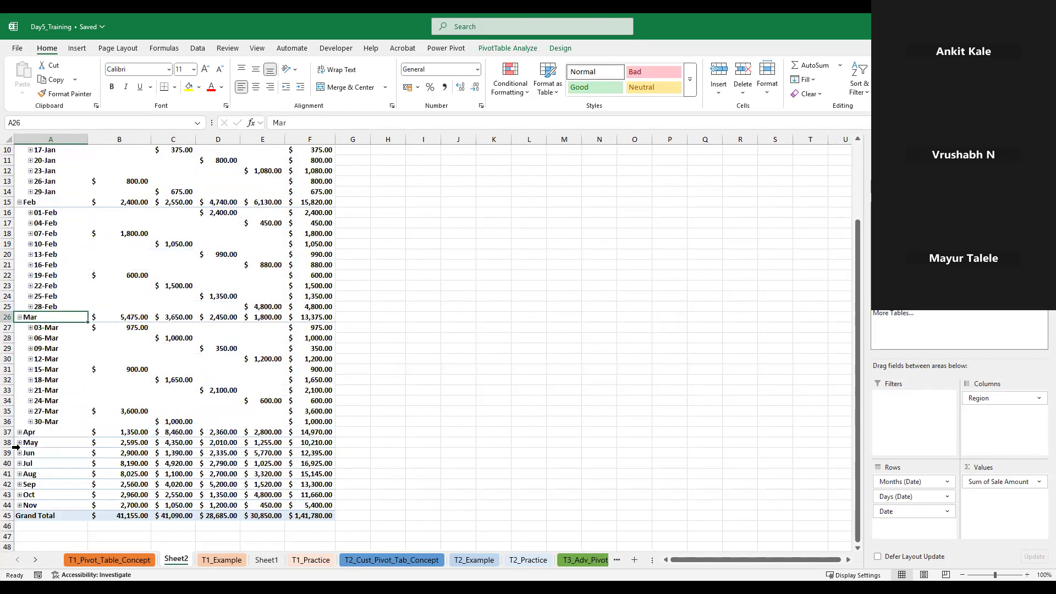
{"action": "left_click", "coordinate": [20, 431]}
{"action": "scroll", "coordinate": [54, 463], "scroll_direction": "down", "scroll_amount": 5}
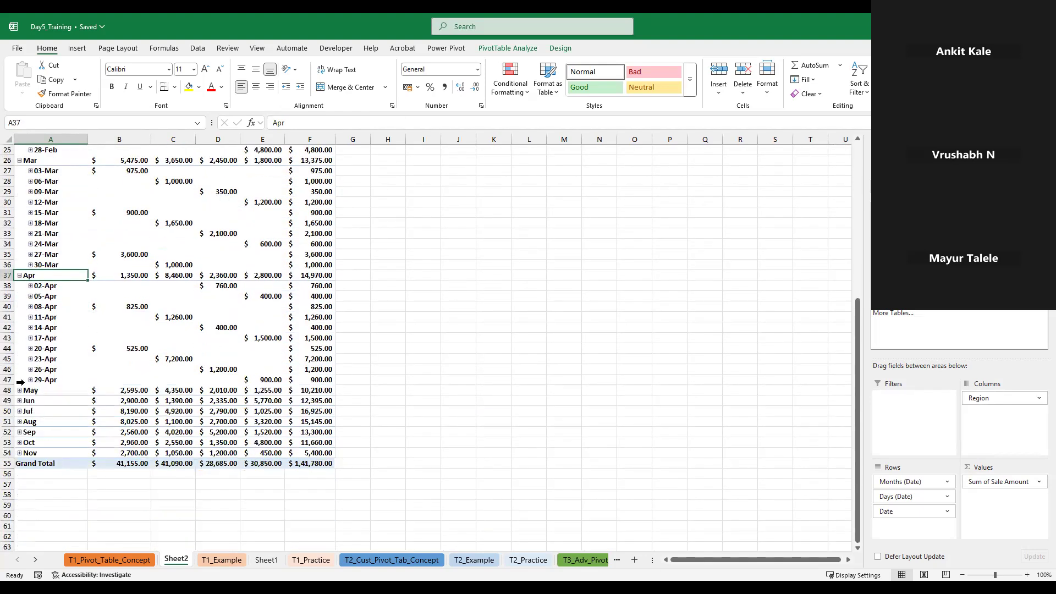
{"action": "scroll", "coordinate": [93, 358], "scroll_direction": "up", "scroll_amount": 8}
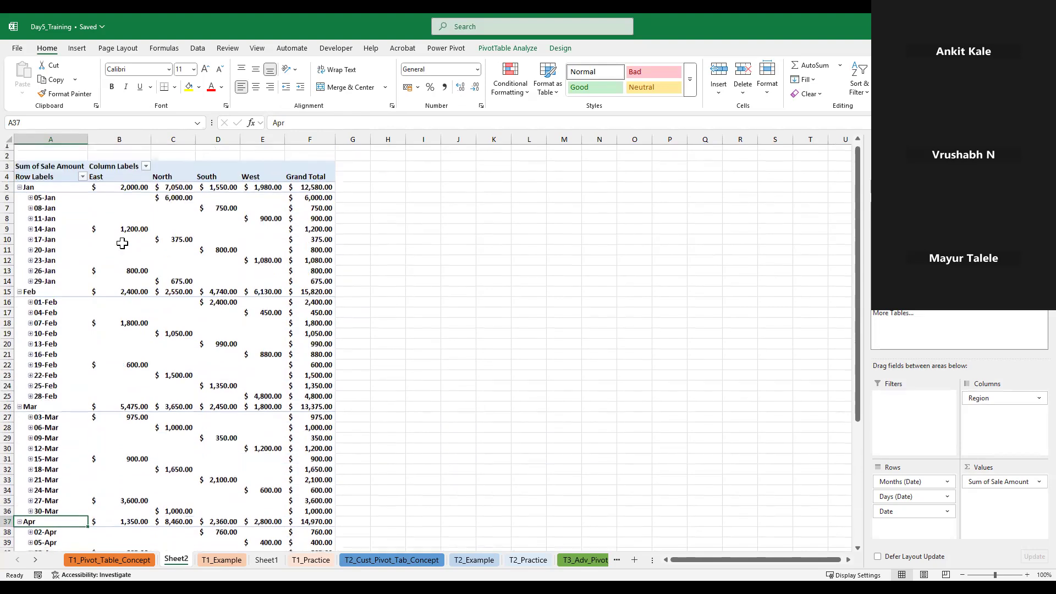
Check the 05-Jan entry, and collapse Jan, Feb, Mar and Apr back to monthly rows
{"action": "left_click", "coordinate": [30, 202]}
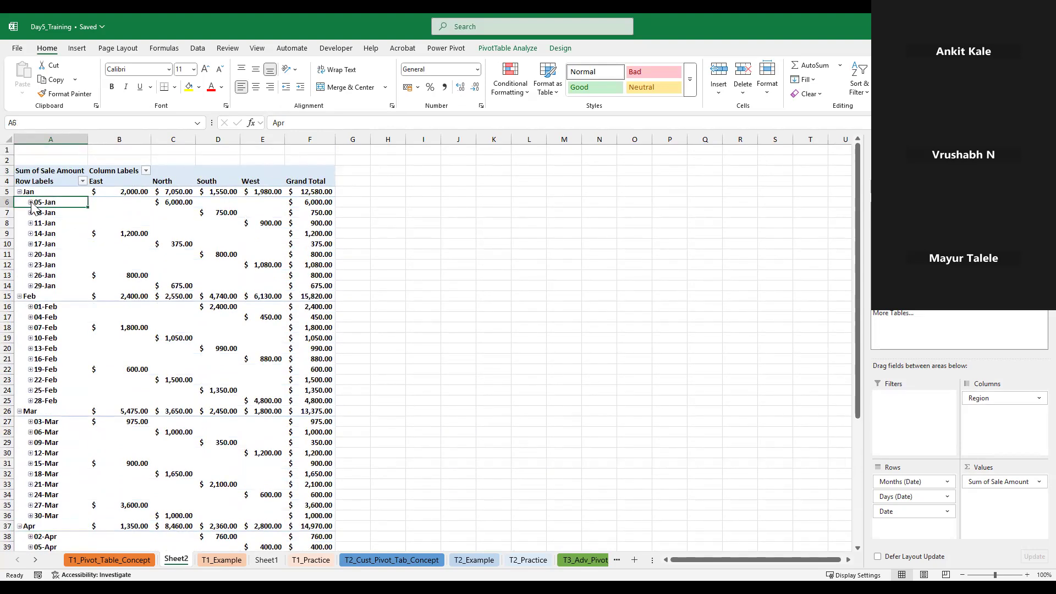
{"action": "left_click", "coordinate": [30, 202]}
{"action": "left_click", "coordinate": [19, 192]}
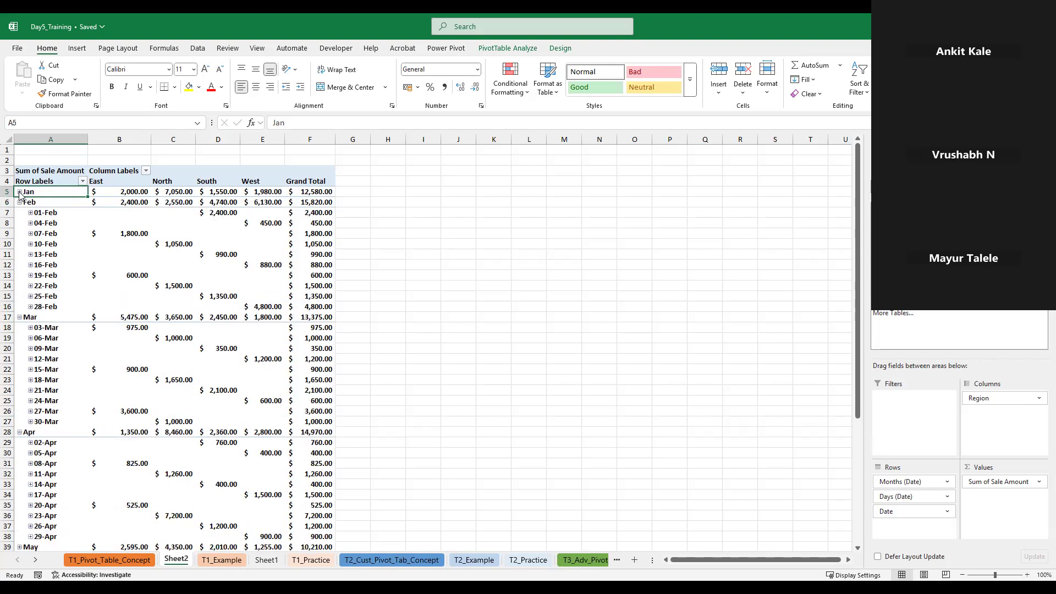
{"action": "left_click", "coordinate": [19, 202]}
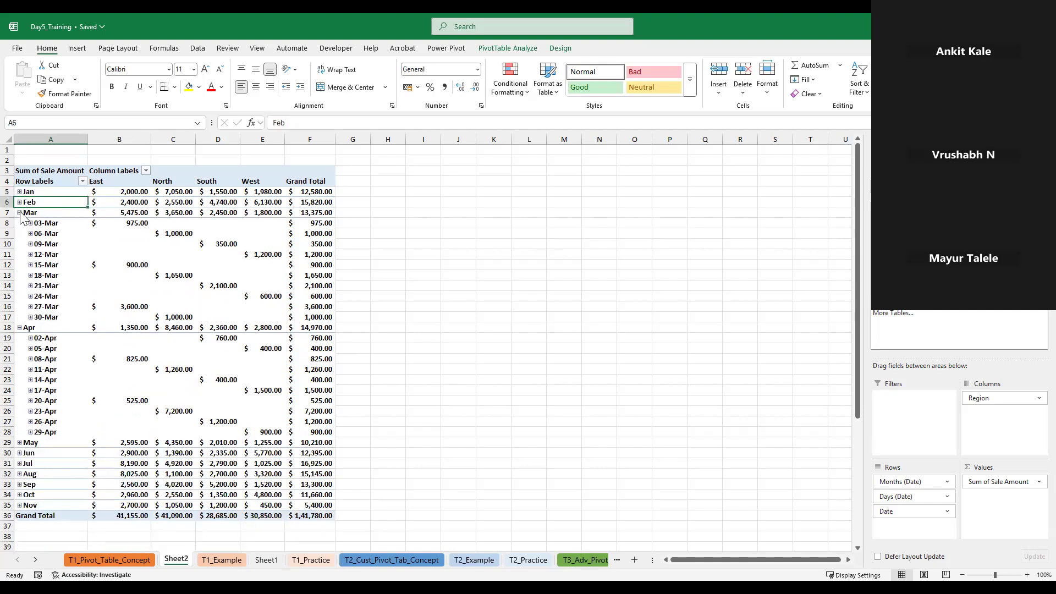
{"action": "left_click", "coordinate": [20, 213]}
{"action": "left_click", "coordinate": [19, 223]}
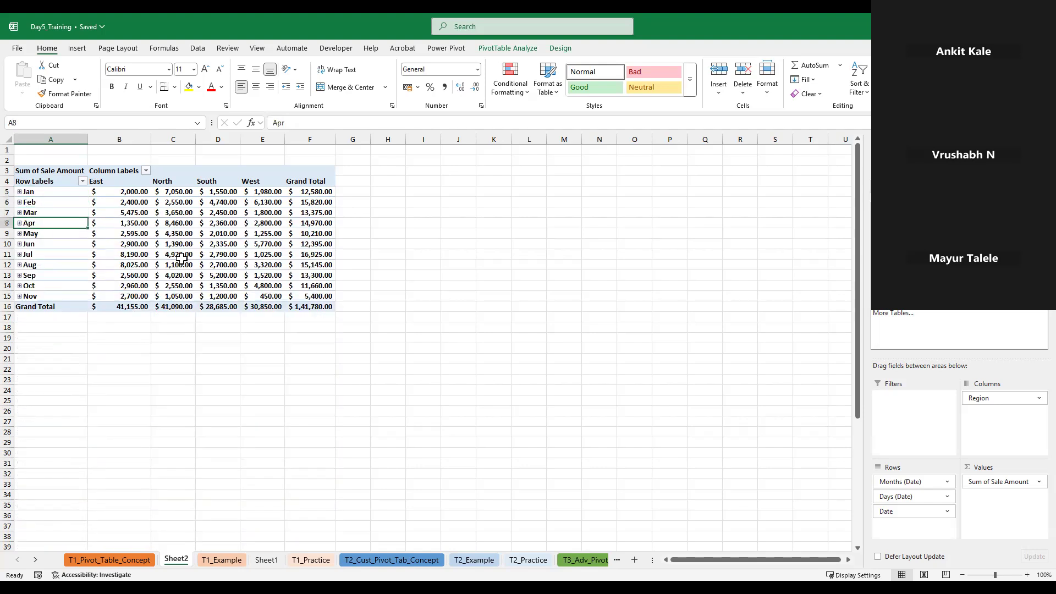
Select January's sales across the four regions and the East column's monthly sales to compare them with the totals
{"action": "left_click", "coordinate": [139, 192]}
{"action": "left_click_drag", "start_coordinate": [139, 192], "coordinate": [256, 192]}
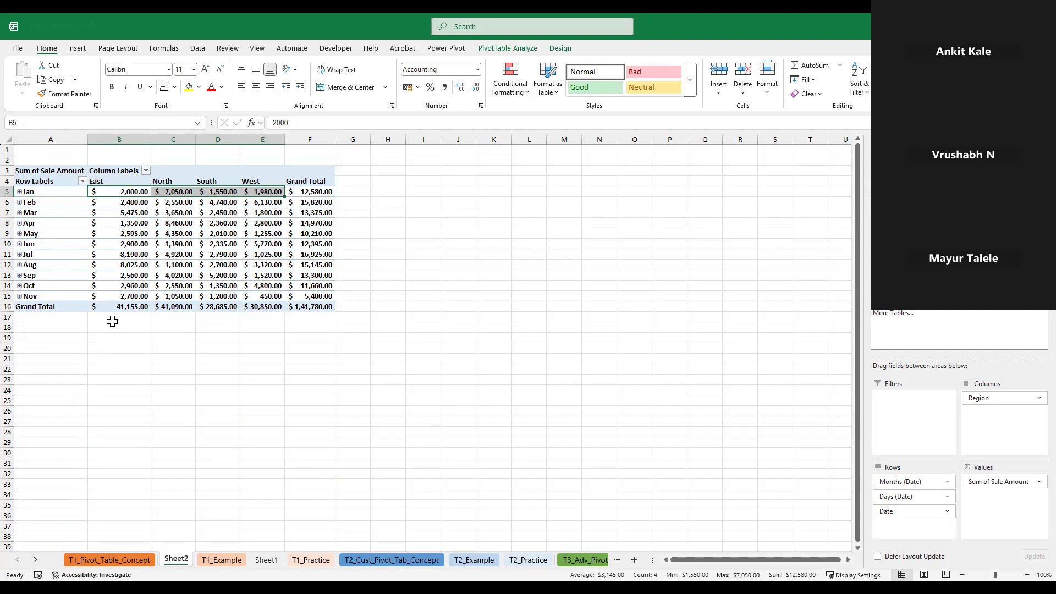
{"action": "left_click", "coordinate": [123, 296]}
{"action": "left_click_drag", "start_coordinate": [128, 277], "coordinate": [126, 192]}
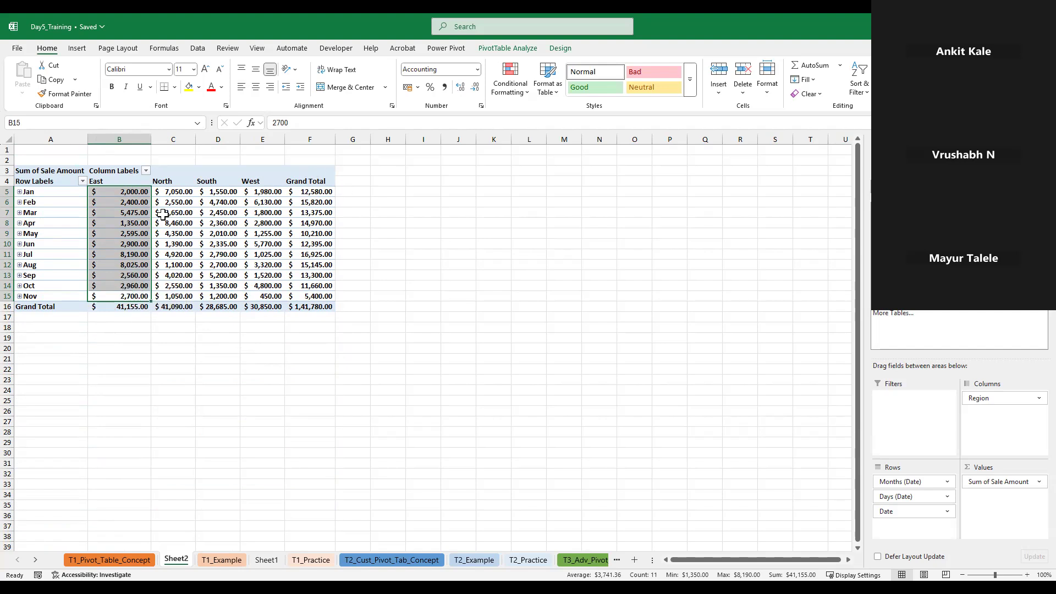
Look over the practice tasks on T1_Practice and T2_Practice and the category report on Sheet2
{"action": "mouse_move", "coordinate": [162, 214]}
{"action": "left_click", "coordinate": [296, 560]}
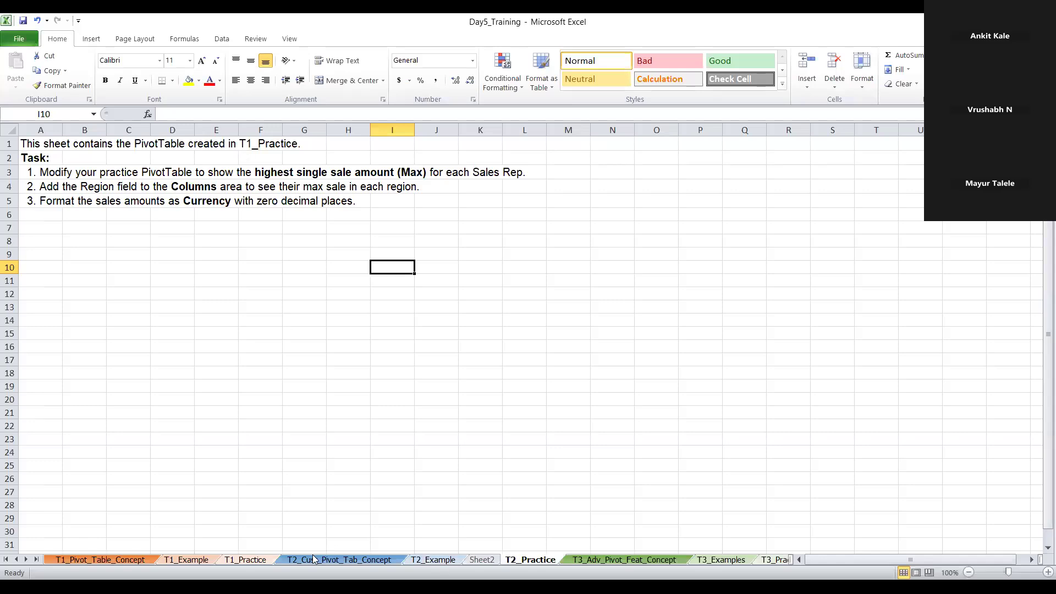
{"action": "left_click", "coordinate": [246, 559]}
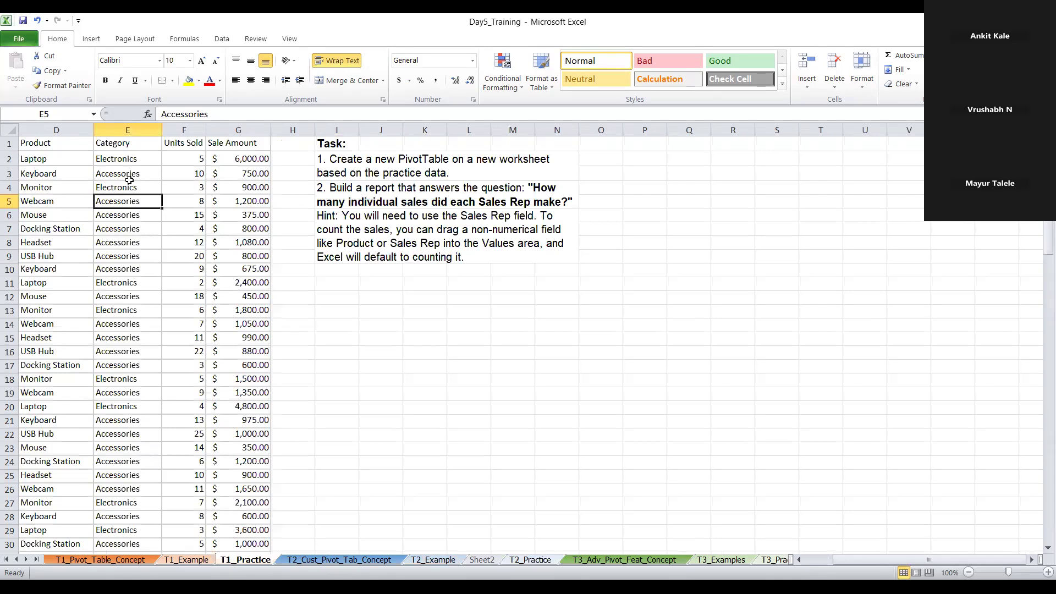
{"action": "left_click", "coordinate": [482, 559]}
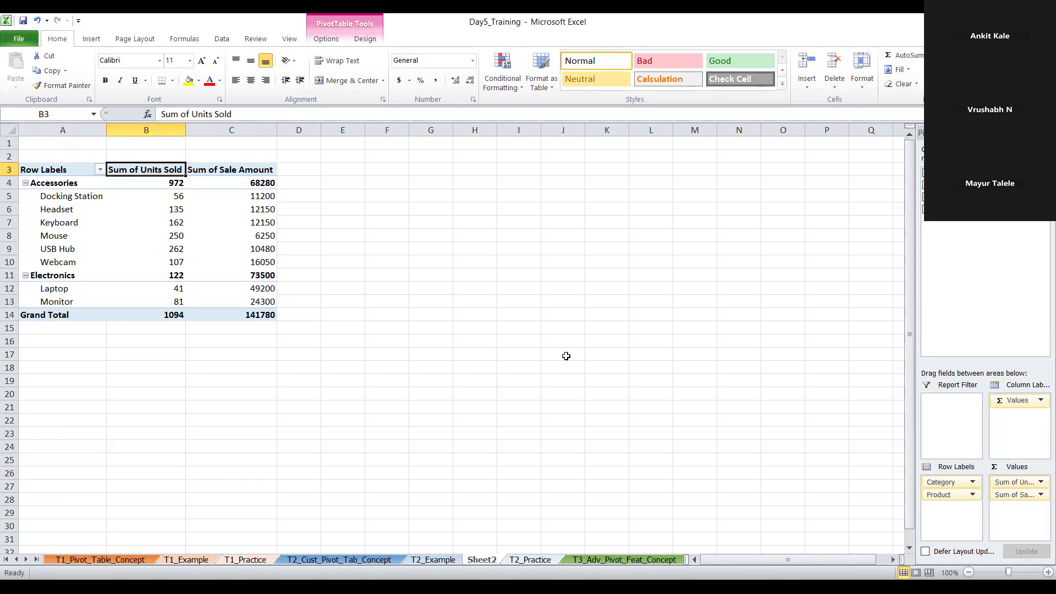
{"action": "left_click", "coordinate": [523, 559]}
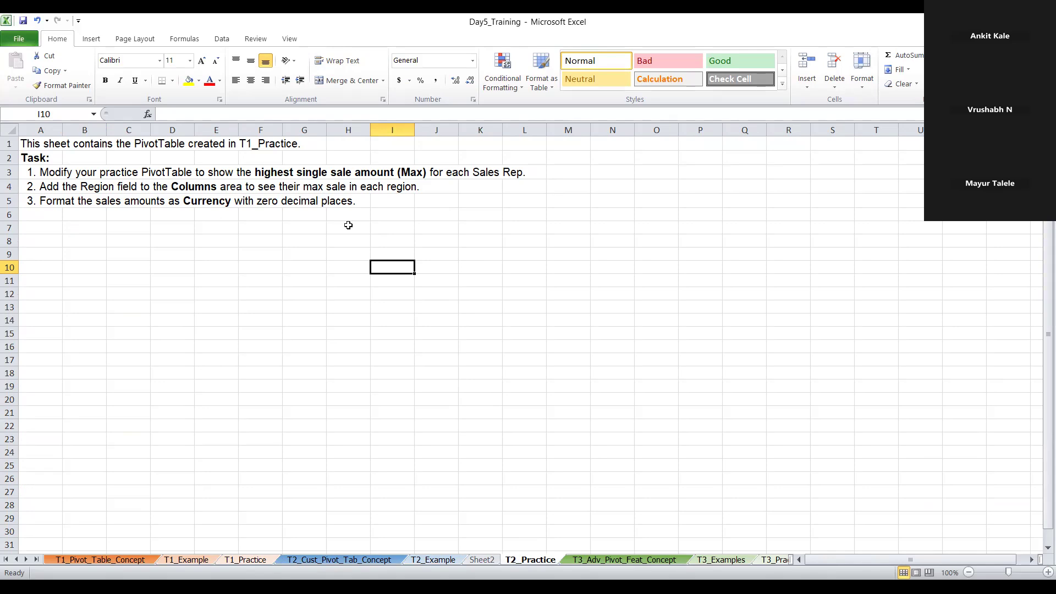
{"action": "left_click", "coordinate": [474, 561]}
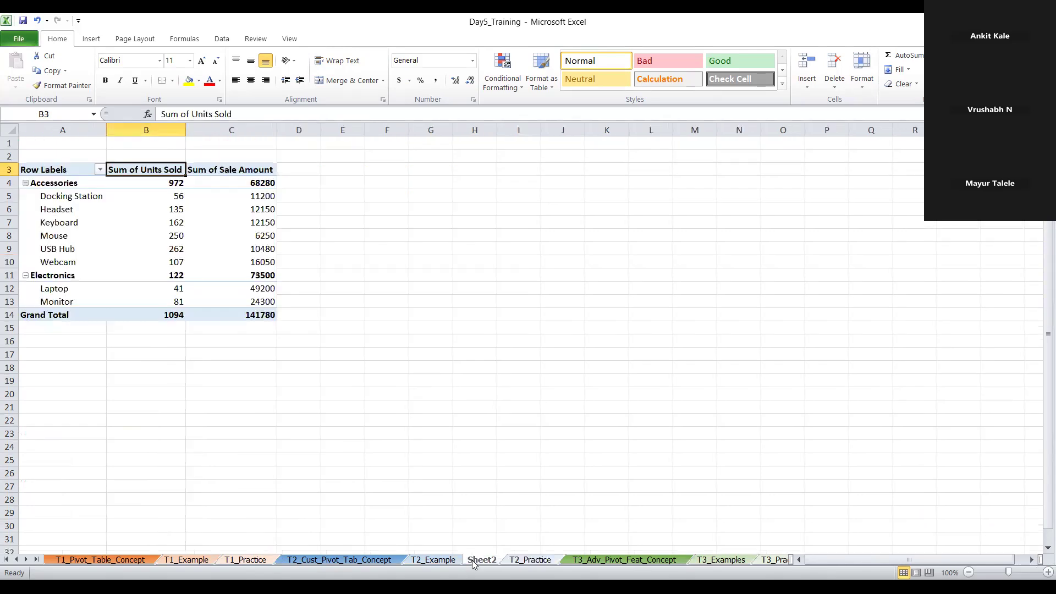
{"action": "left_click", "coordinate": [249, 560]}
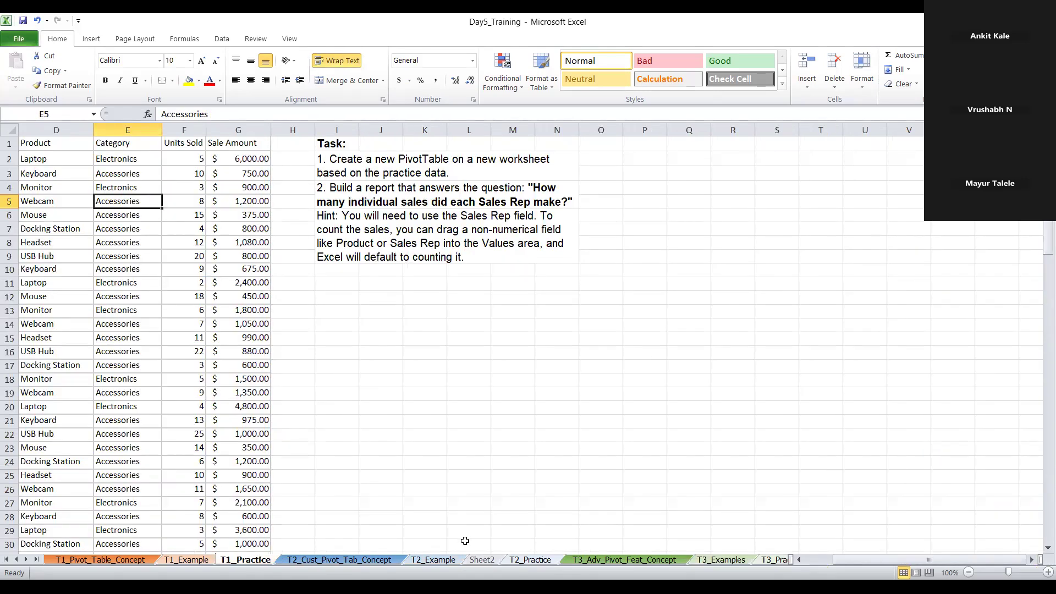
Read the T1_Practice task on counting each Sales Rep's sales, and consult the PivotTable guide on T1_Example
{"action": "scroll", "coordinate": [455, 395], "scroll_direction": "down", "scroll_amount": 5}
{"action": "scroll", "coordinate": [455, 392], "scroll_direction": "up", "scroll_amount": 5}
{"action": "left_click", "coordinate": [418, 369]}
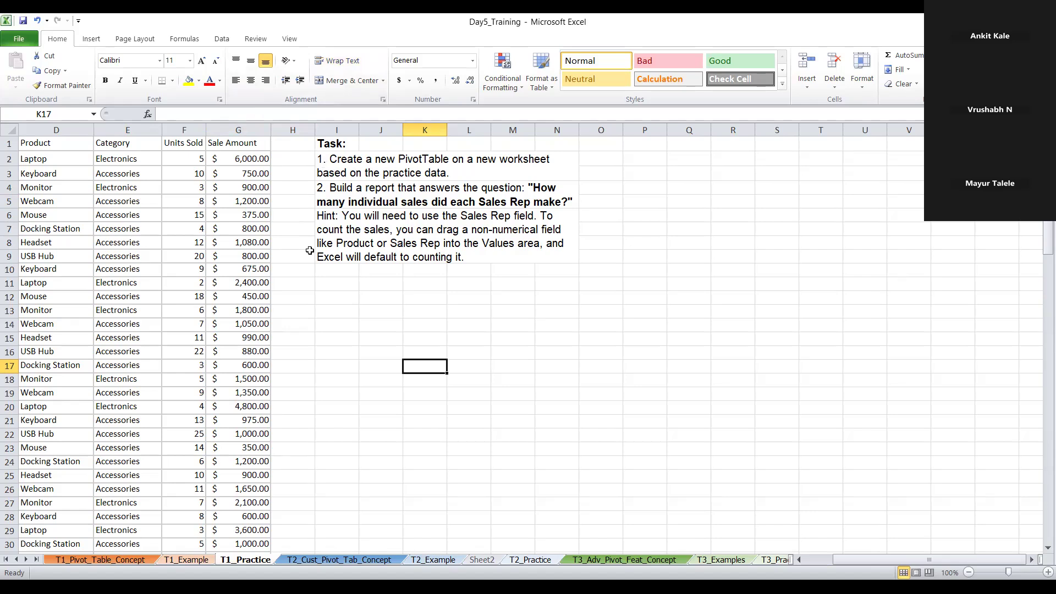
{"action": "left_click", "coordinate": [300, 228]}
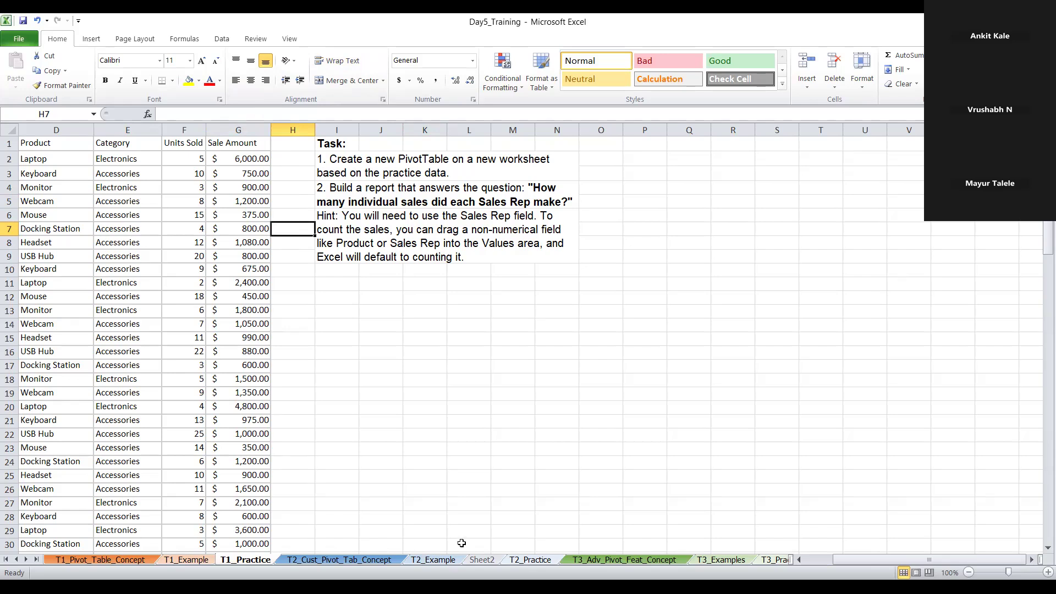
{"action": "left_click", "coordinate": [186, 561]}
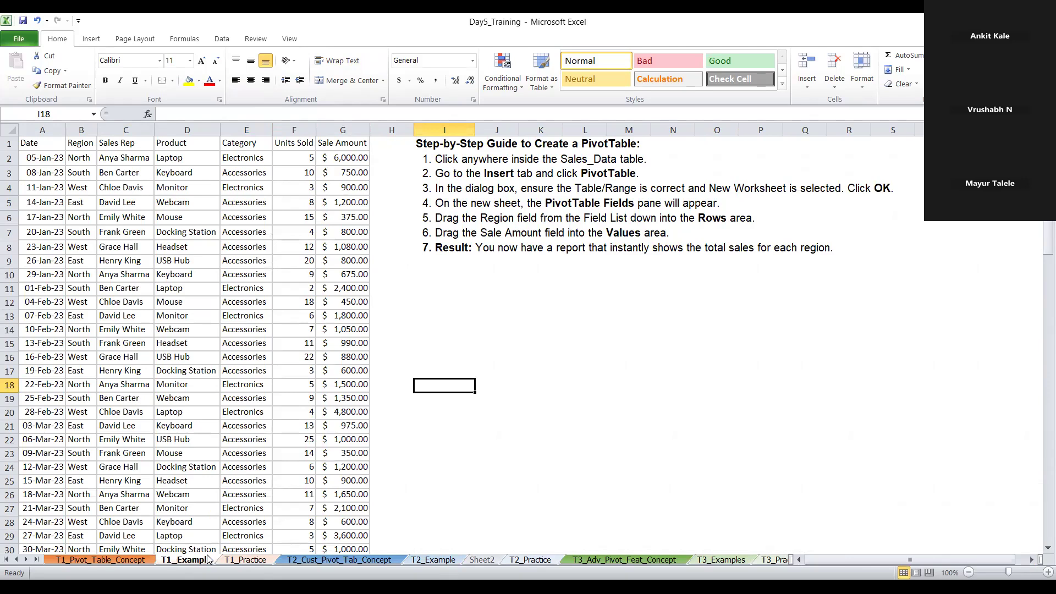
{"action": "left_click", "coordinate": [243, 558]}
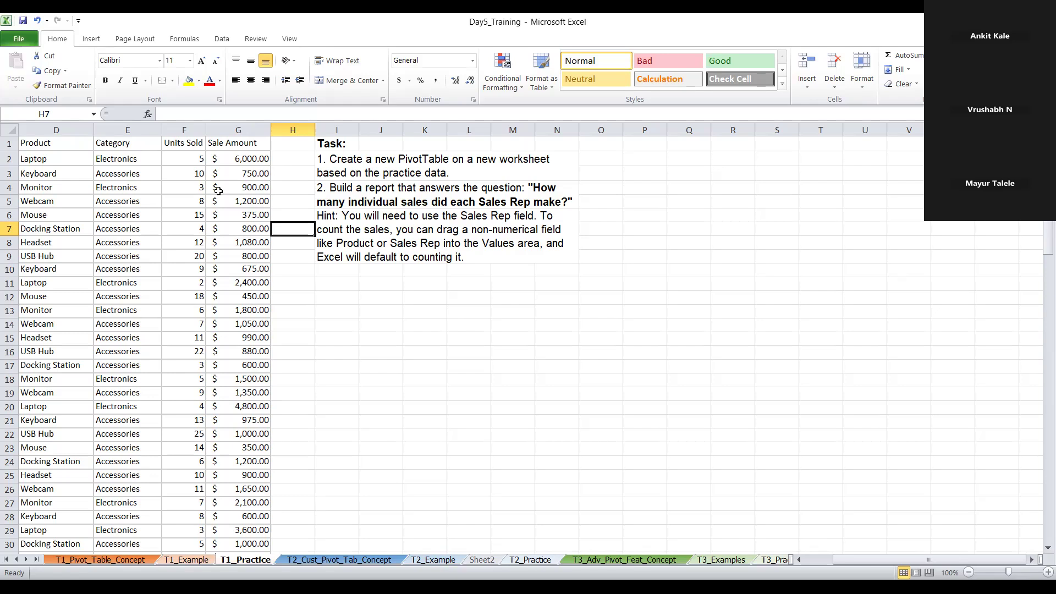
{"action": "left_click", "coordinate": [107, 147]}
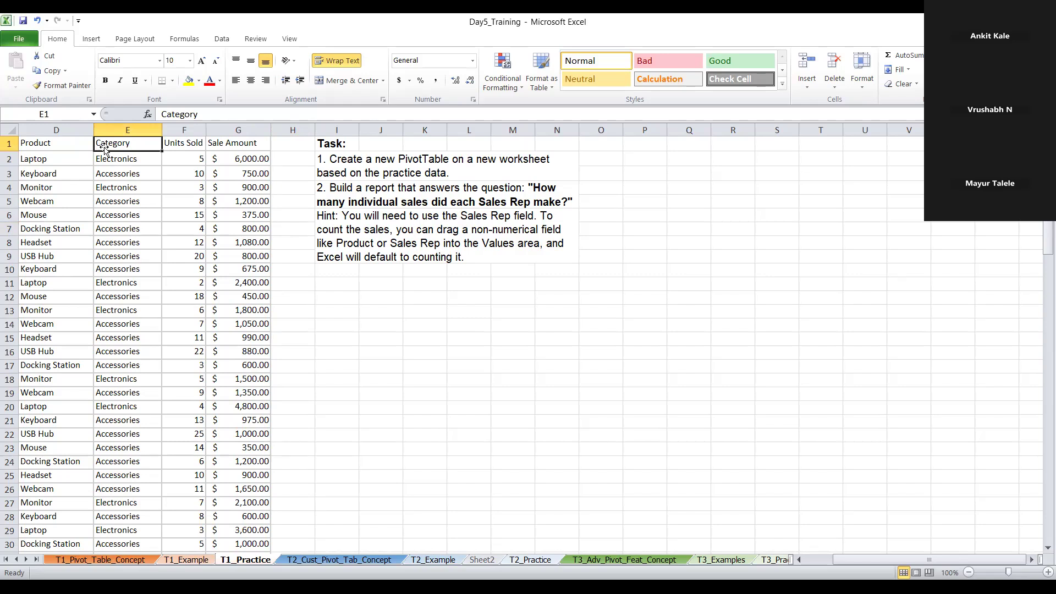
Create a PivotTable on a new worksheet from the sales data on T1_Example, range A1:G105
{"action": "left_click", "coordinate": [199, 560]}
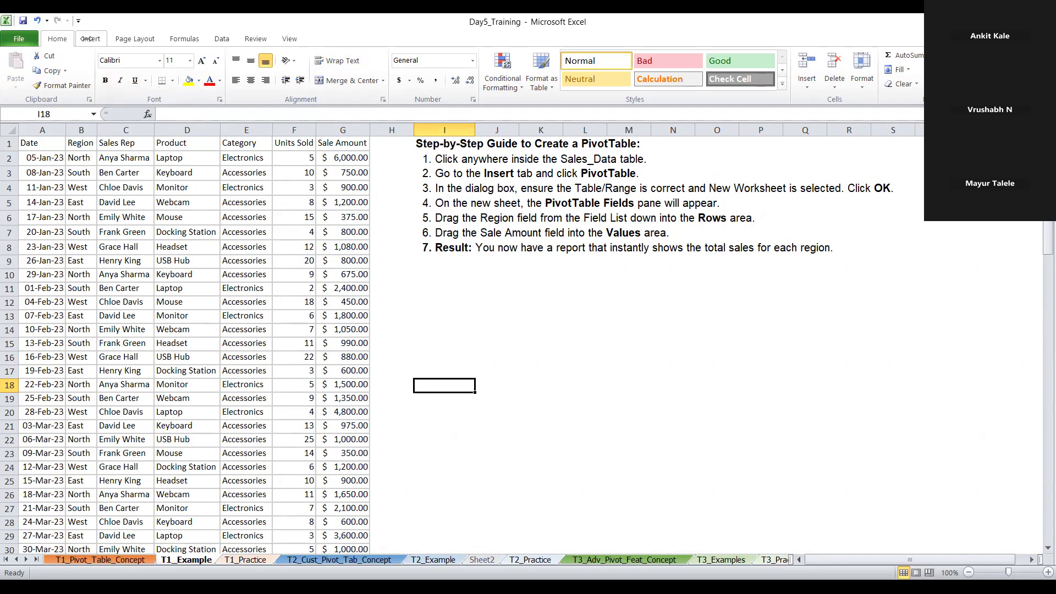
{"action": "left_click", "coordinate": [36, 144]}
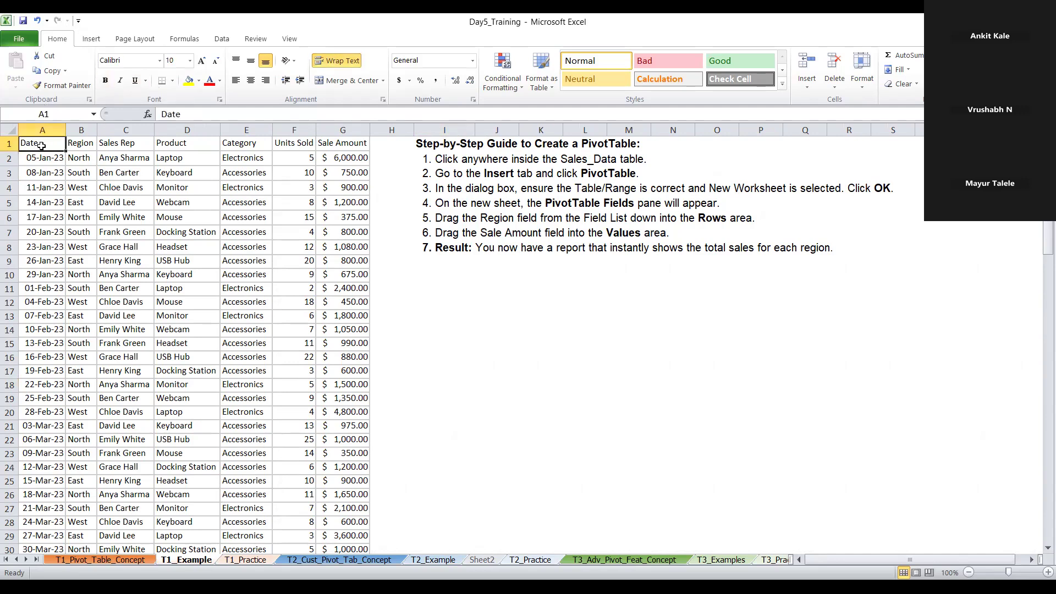
{"action": "left_click", "coordinate": [118, 144]}
{"action": "left_click", "coordinate": [49, 146]}
{"action": "left_click", "coordinate": [91, 38]}
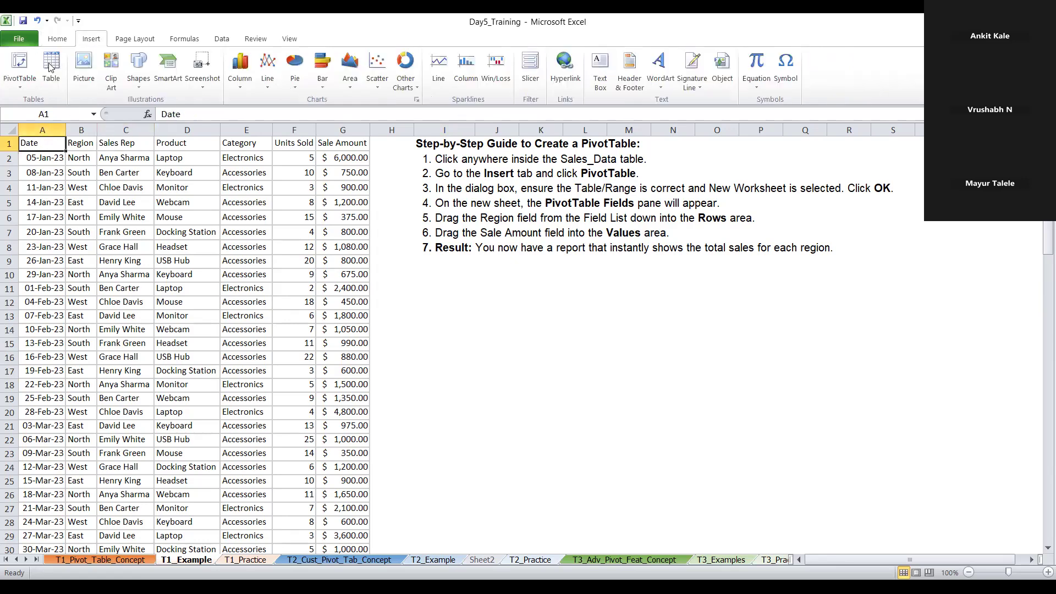
{"action": "left_click", "coordinate": [19, 72]}
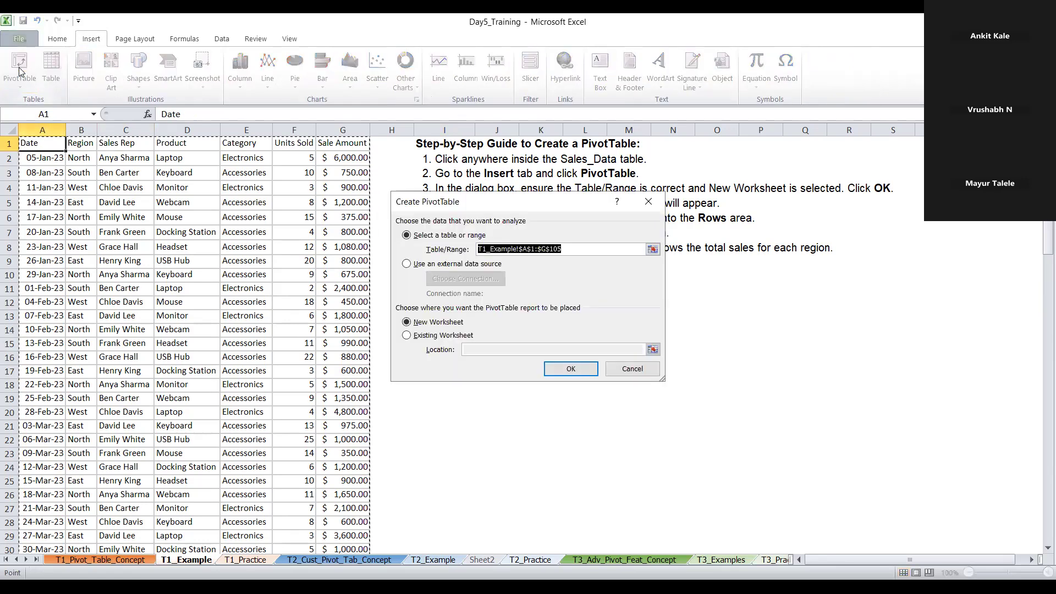
{"action": "left_click", "coordinate": [554, 374]}
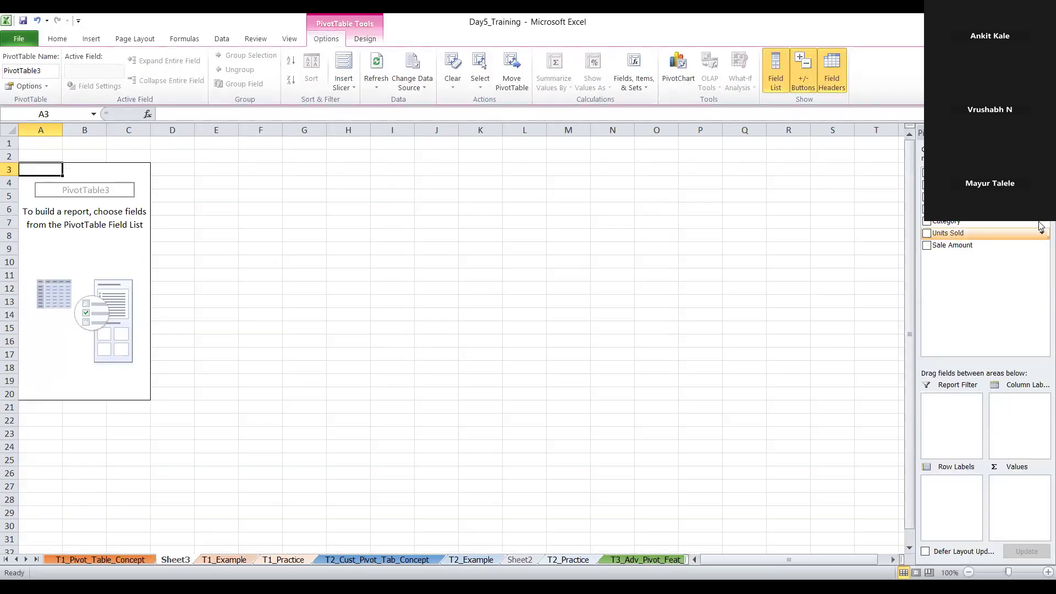
Recheck the T1_Practice task, and build the Sheet3 PivotTable with Sales Rep as rows and the sum of Sale Amount as values
{"action": "left_click", "coordinate": [271, 561]}
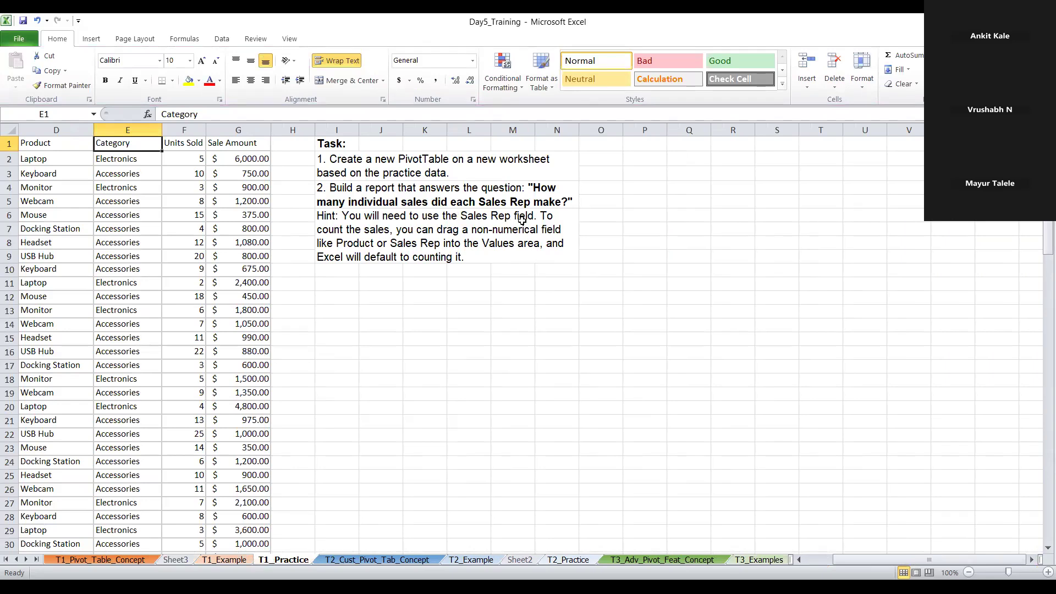
{"action": "left_click", "coordinate": [193, 559]}
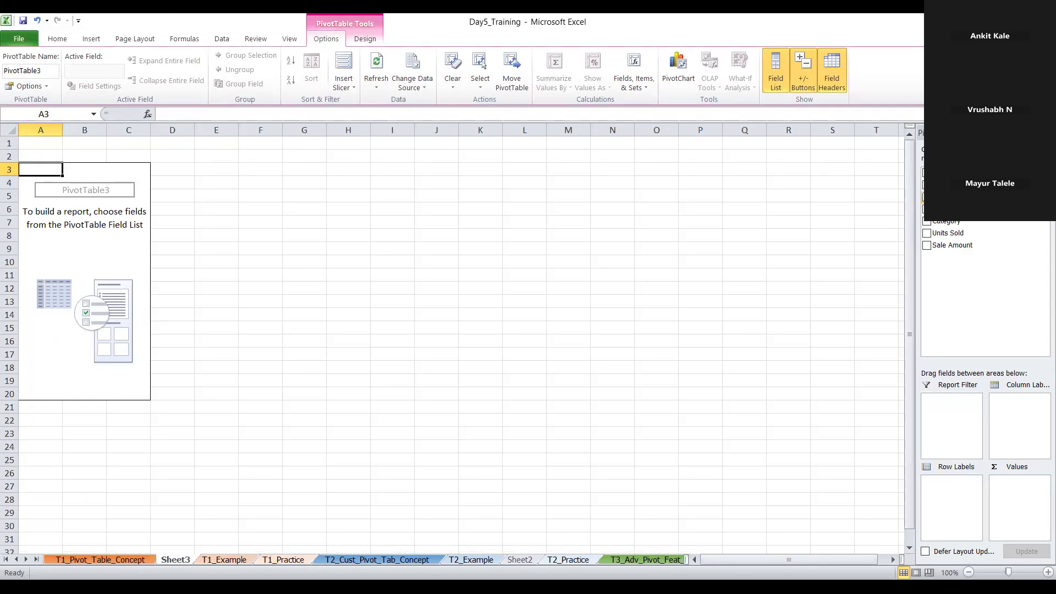
{"action": "left_click", "coordinate": [927, 196]}
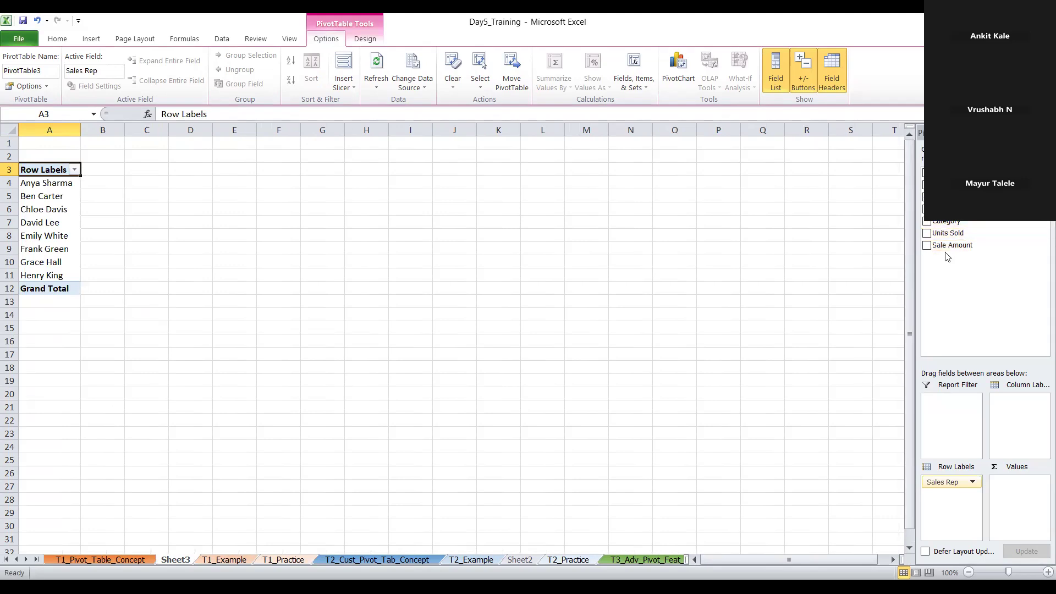
{"action": "left_click", "coordinate": [927, 246]}
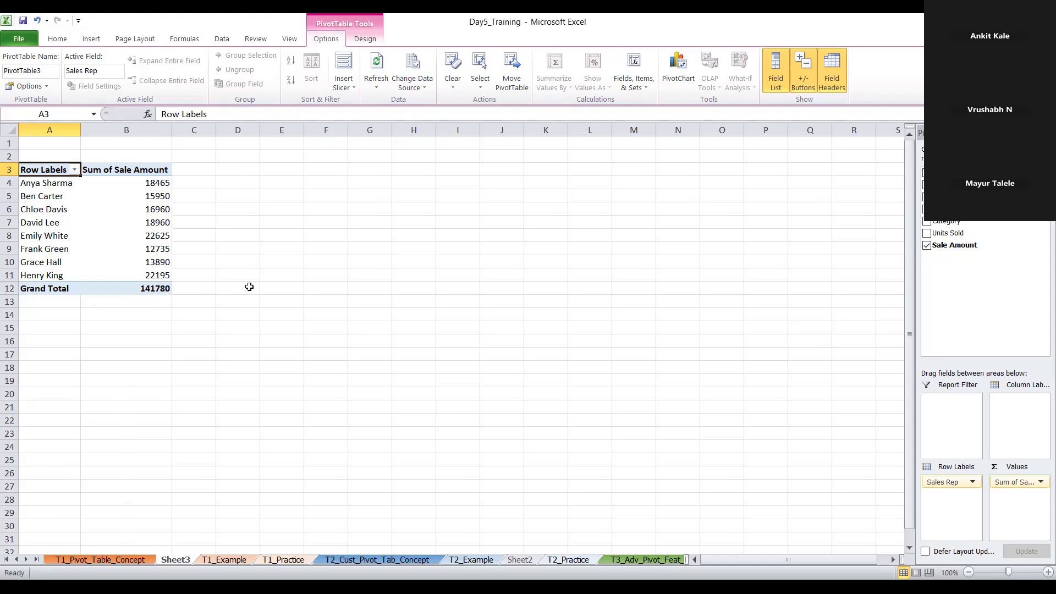
{"action": "left_click", "coordinate": [138, 169]}
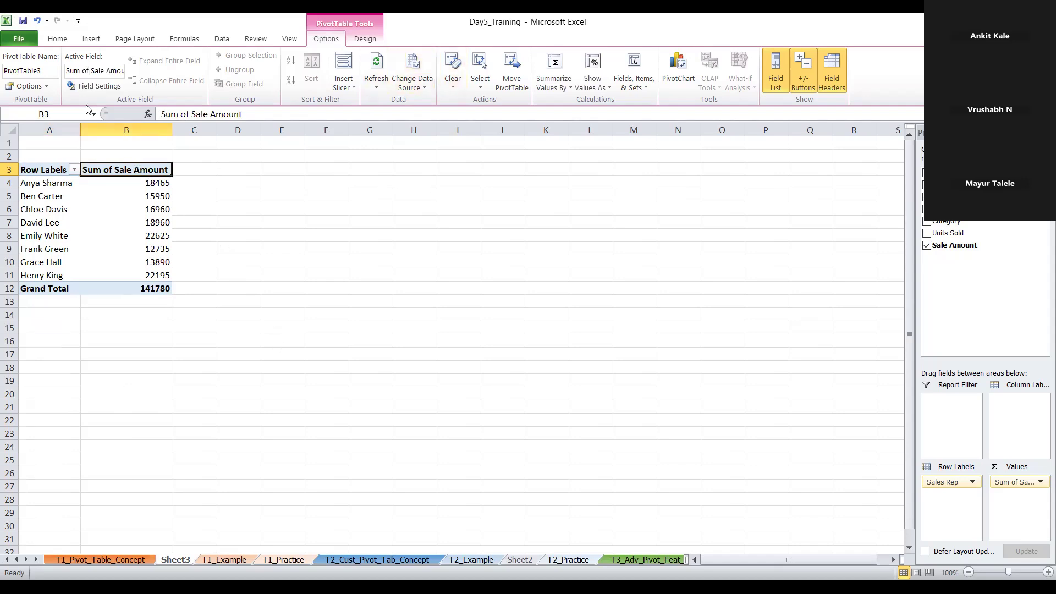
{"action": "left_click", "coordinate": [127, 198]}
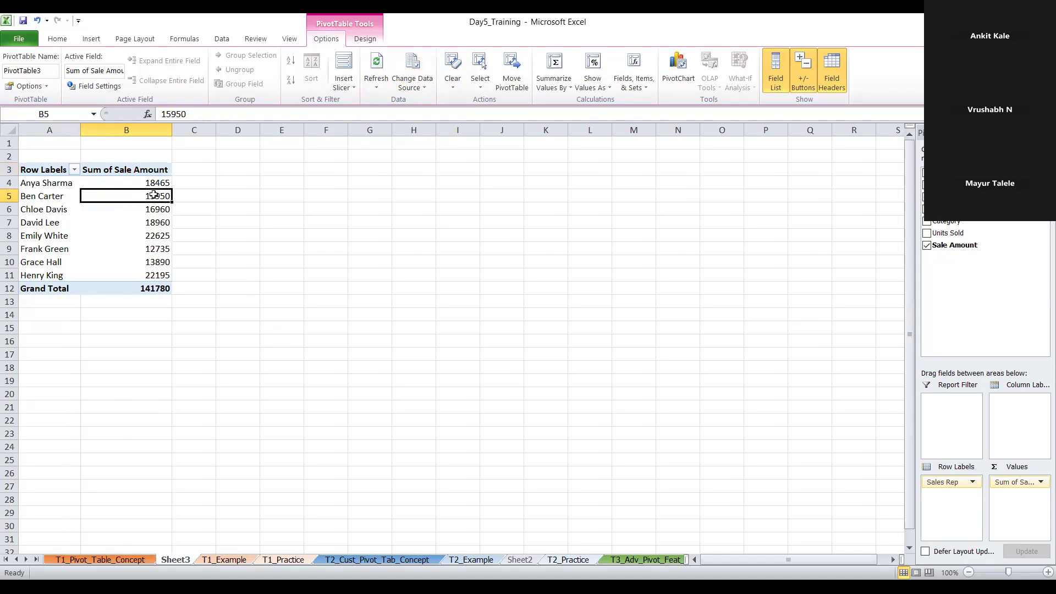
{"action": "left_click", "coordinate": [157, 185]}
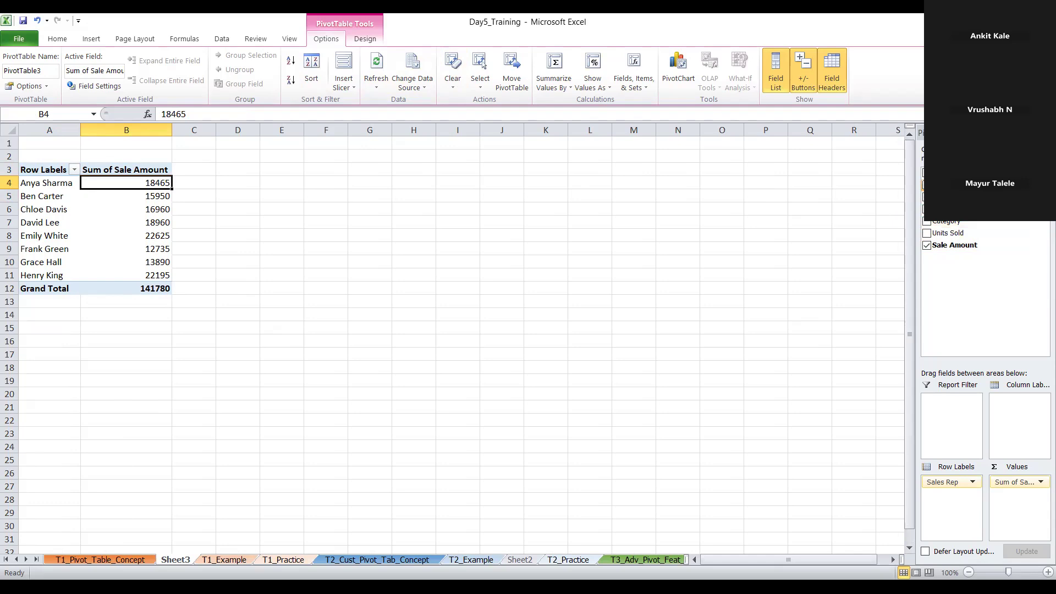
Add the Region field to the PivotTable and place it in the column labels to split each rep's sales by region
{"action": "left_click", "coordinate": [926, 185]}
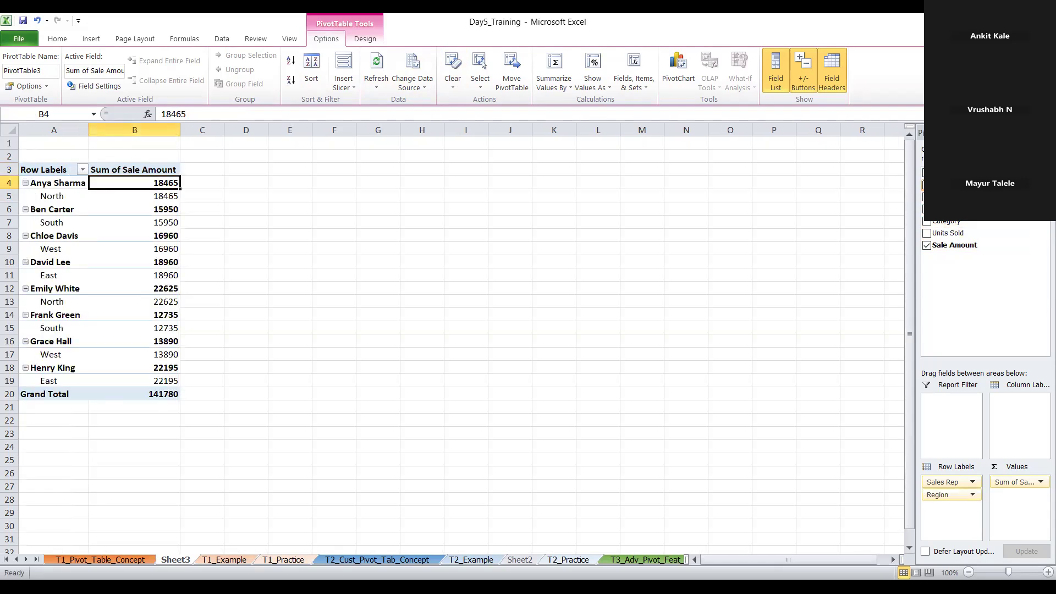
{"action": "left_click_drag", "start_coordinate": [954, 500], "coordinate": [1000, 428]}
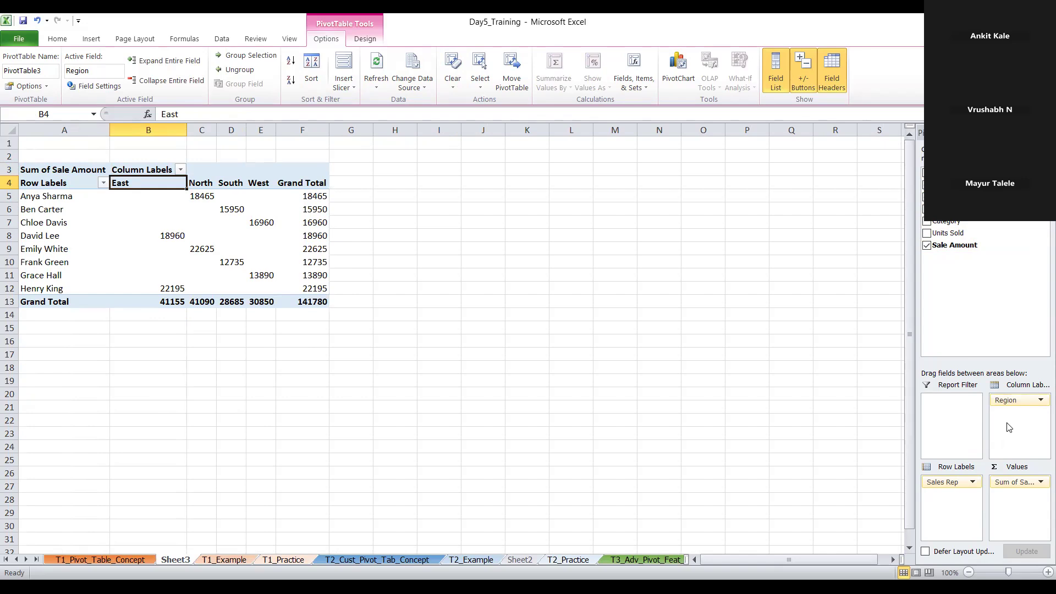
{"action": "mouse_move", "coordinate": [1020, 400]}
{"action": "left_mouse_down"}
{"action": "mouse_move", "coordinate": [945, 411]}
{"action": "mouse_move", "coordinate": [1020, 410]}
{"action": "left_mouse_up"}
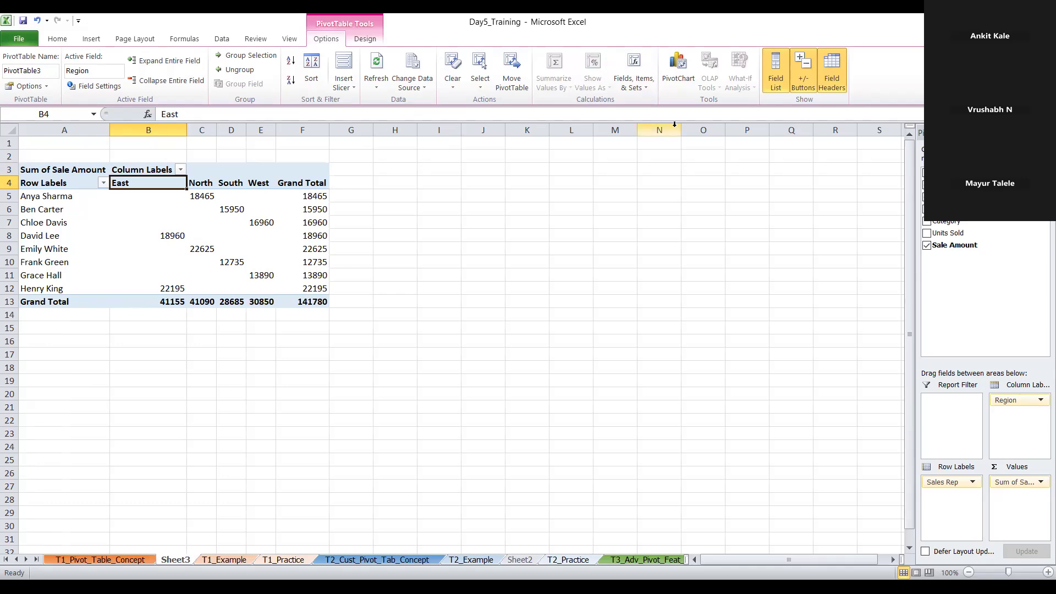
Try Product and Category as extra row fields beneath each sales rep, and remove both from the PivotTable
{"action": "left_click", "coordinate": [927, 209]}
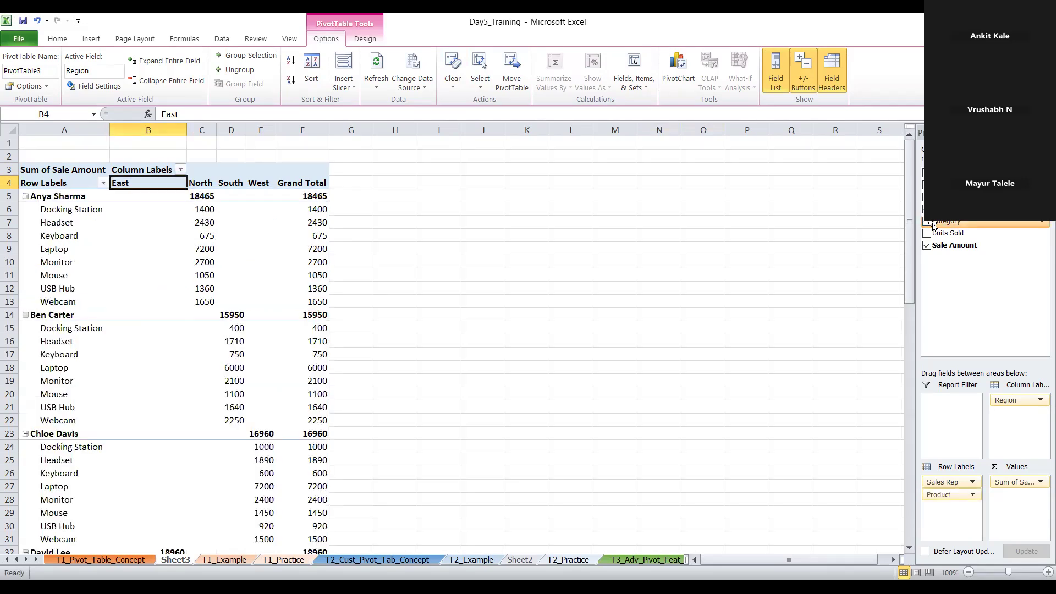
{"action": "left_click", "coordinate": [927, 222]}
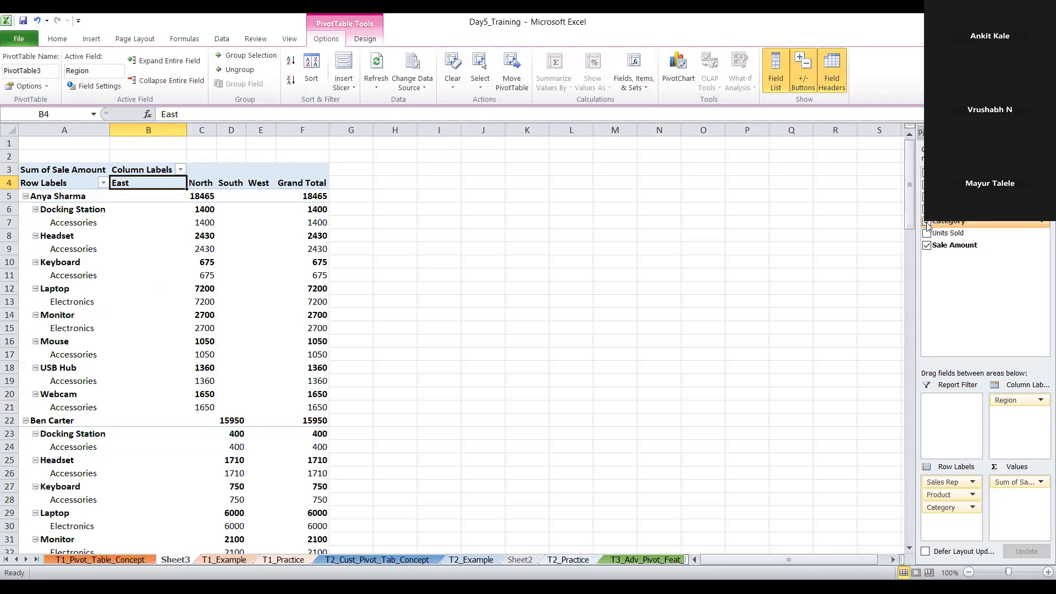
{"action": "left_click", "coordinate": [927, 221]}
{"action": "left_click", "coordinate": [928, 209]}
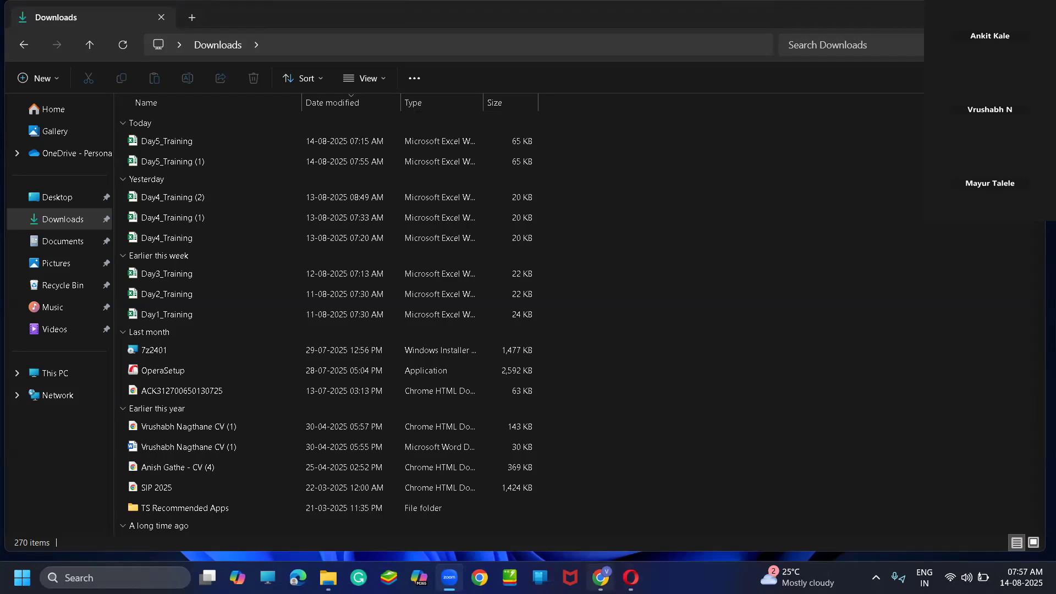
Switch to Chrome, look over the PivotTable notes in the Google Sheets copy of Day5_Training, and check its .XLSX file format details
{"action": "mouse_move", "coordinate": [601, 577]}
{"action": "left_click", "coordinate": [599, 509]}
{"action": "scroll", "coordinate": [571, 400], "scroll_direction": "down", "scroll_amount": 4}
{"action": "scroll", "coordinate": [570, 405], "scroll_direction": "up", "scroll_amount": 4}
{"action": "scroll", "coordinate": [470, 422], "scroll_direction": "down", "scroll_amount": 1}
{"action": "scroll", "coordinate": [470, 422], "scroll_direction": "down", "scroll_amount": 4}
{"action": "scroll", "coordinate": [467, 424], "scroll_direction": "up", "scroll_amount": 5}
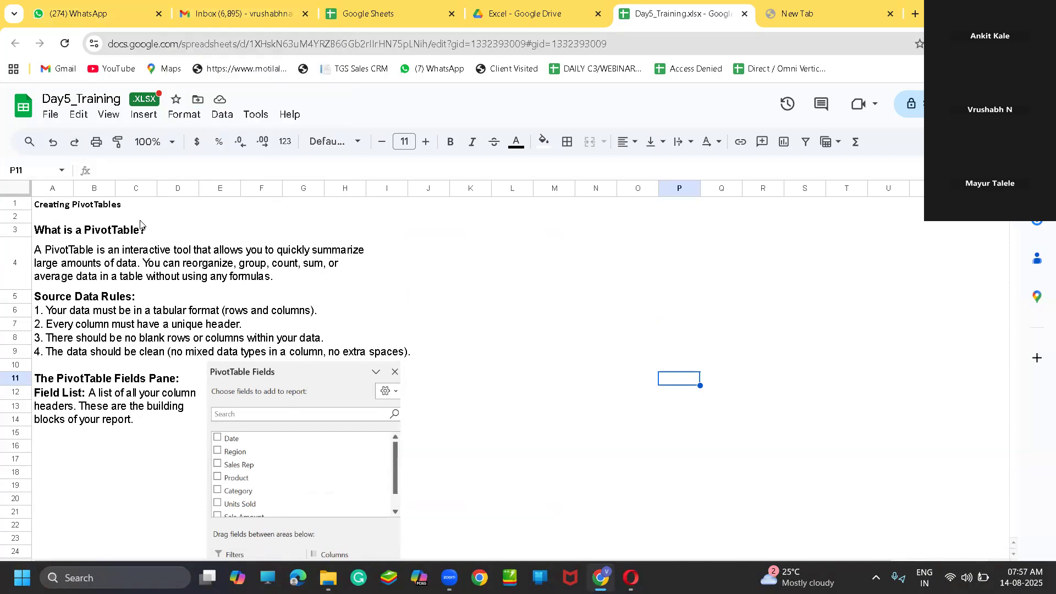
{"action": "left_click", "coordinate": [154, 102]}
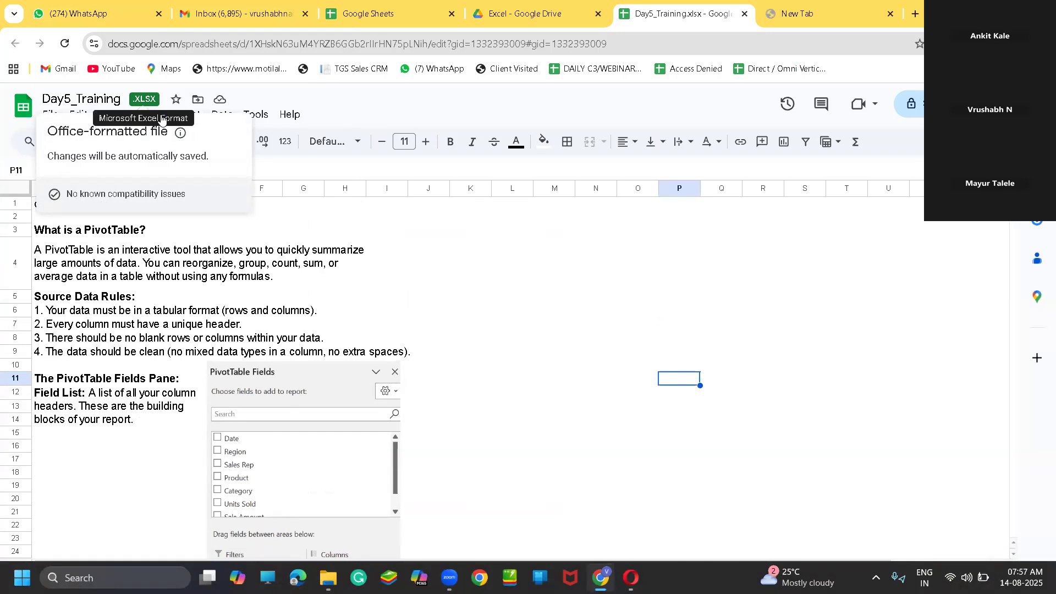
{"action": "left_click", "coordinate": [453, 287]}
Go from Gmail to Google Drive, open Day5_Training.xlsx from the Excel folder, and skim its first sheet
{"action": "left_click", "coordinate": [184, 12]}
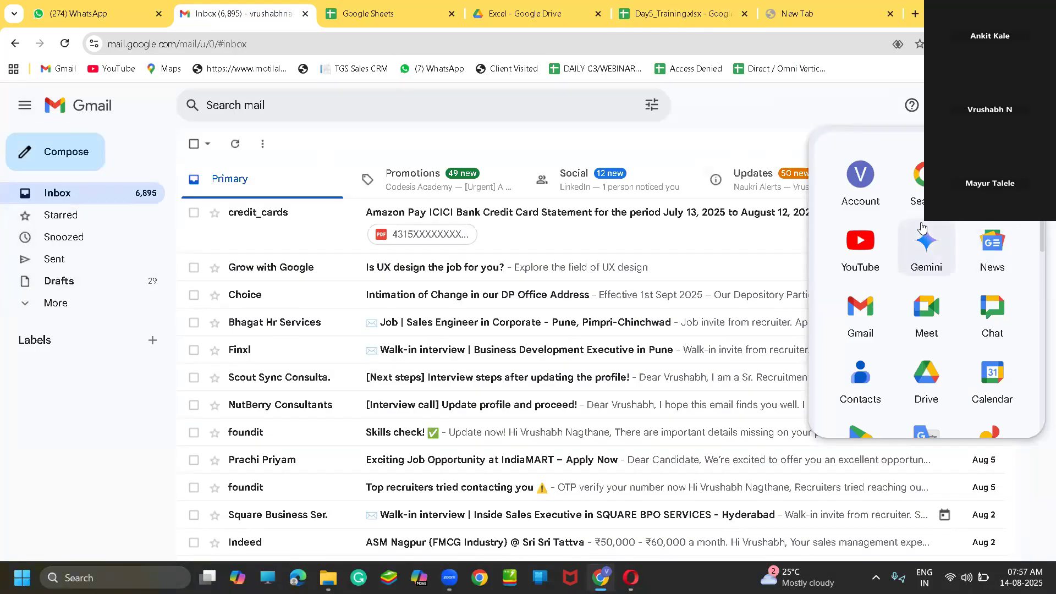
{"action": "left_click", "coordinate": [925, 379]}
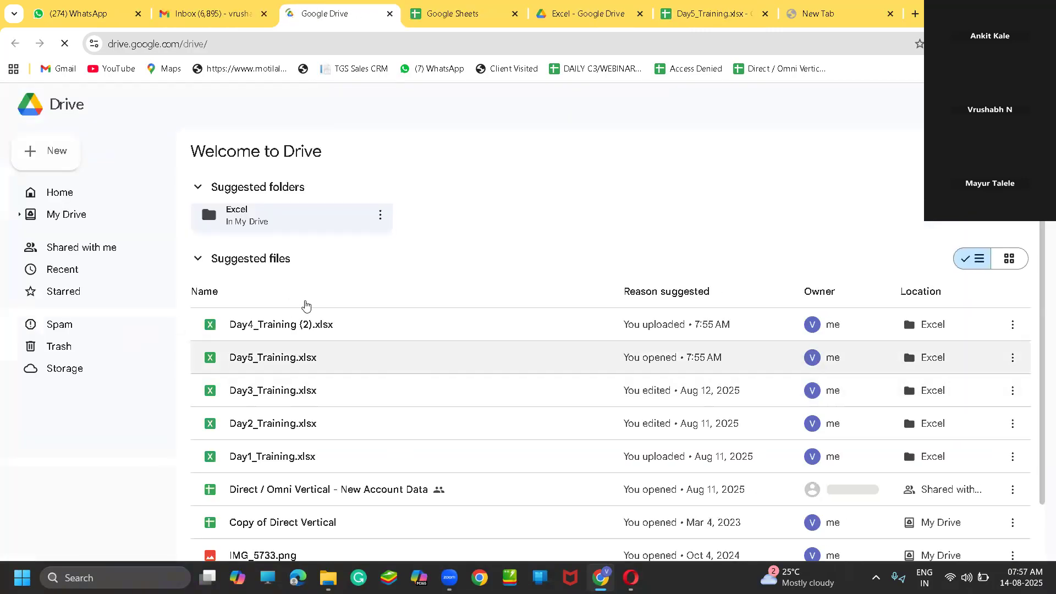
{"action": "left_click", "coordinate": [277, 221]}
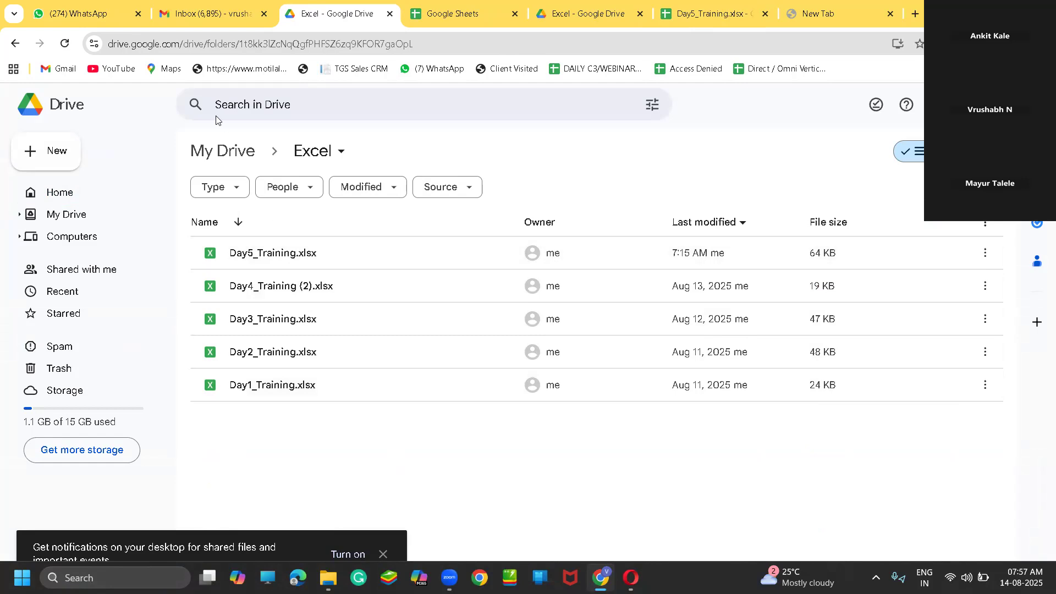
{"action": "double_click", "coordinate": [402, 261]}
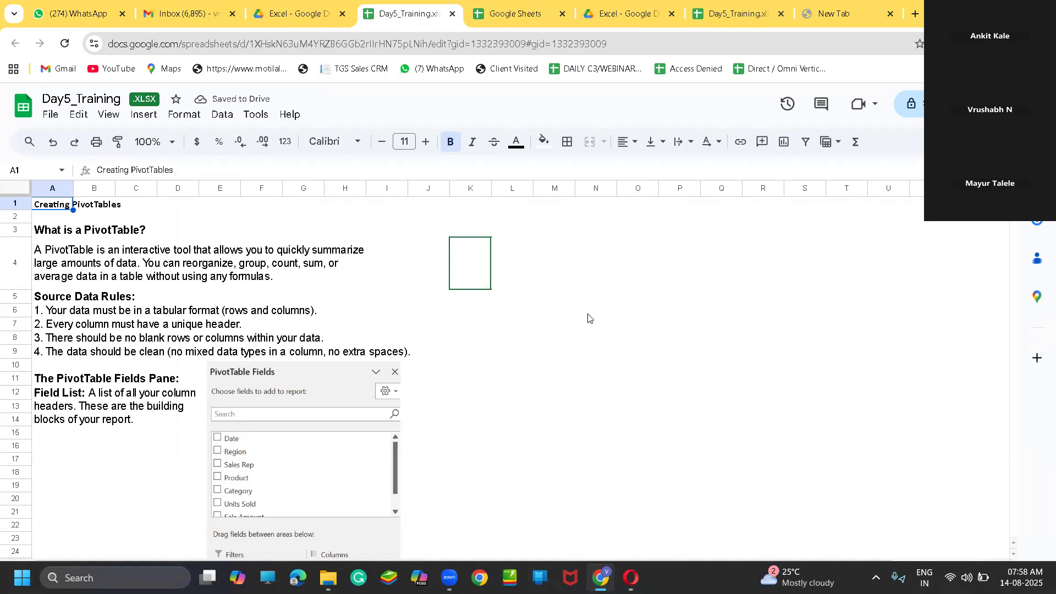
{"action": "scroll", "coordinate": [582, 318], "scroll_direction": "down", "scroll_amount": 5}
{"action": "scroll", "coordinate": [582, 318], "scroll_direction": "up", "scroll_amount": 5}
Return to Google Drive from Gmail, and open Day5_Training.xlsx in the Excel folder with Google Sheets
{"action": "left_click", "coordinate": [147, 15]}
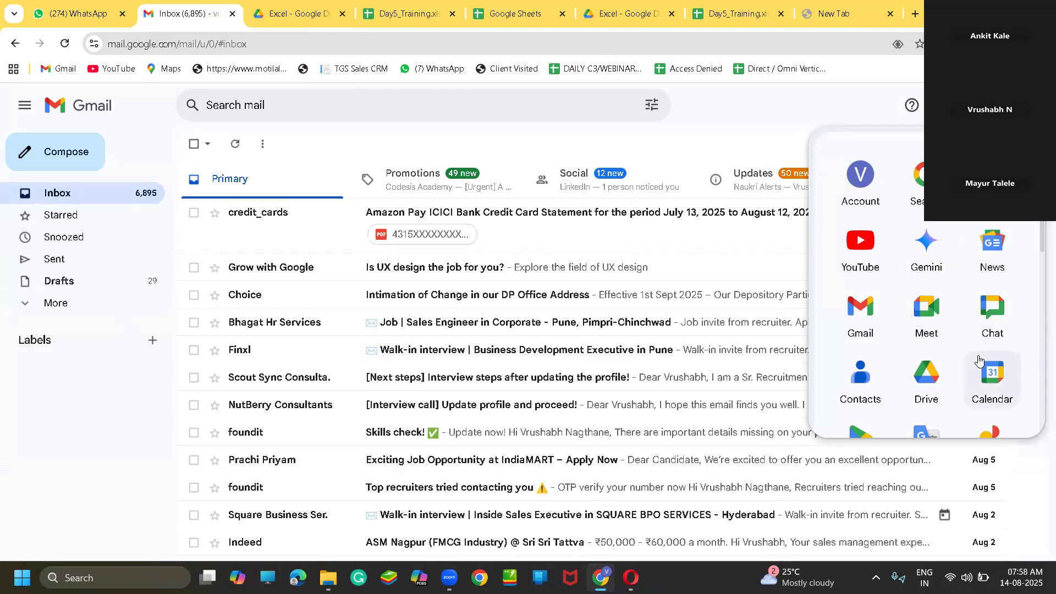
{"action": "left_click", "coordinate": [935, 376]}
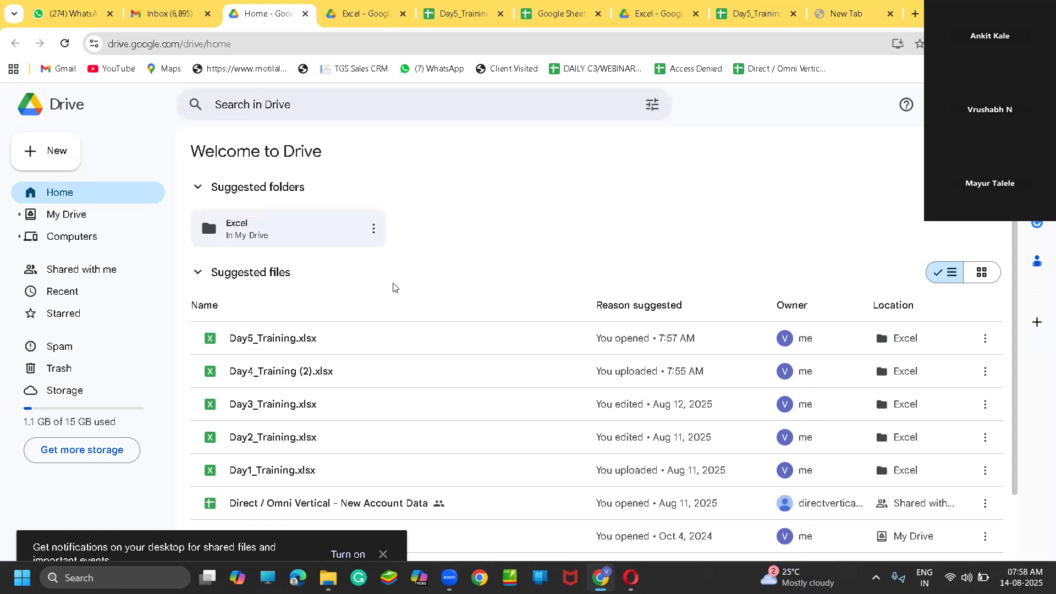
{"action": "double_click", "coordinate": [293, 240]}
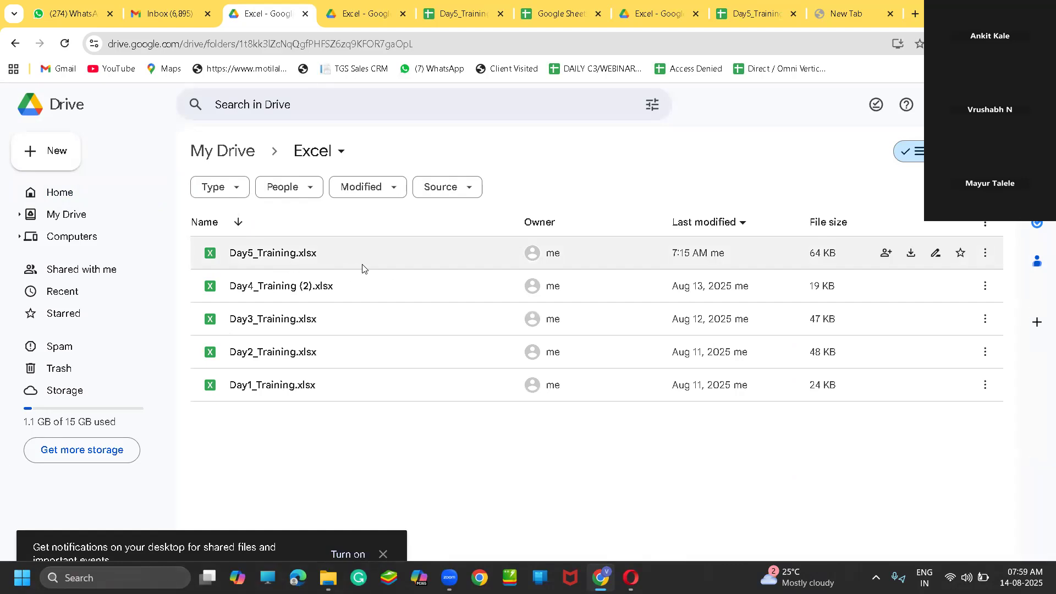
{"action": "left_click", "coordinate": [984, 254]}
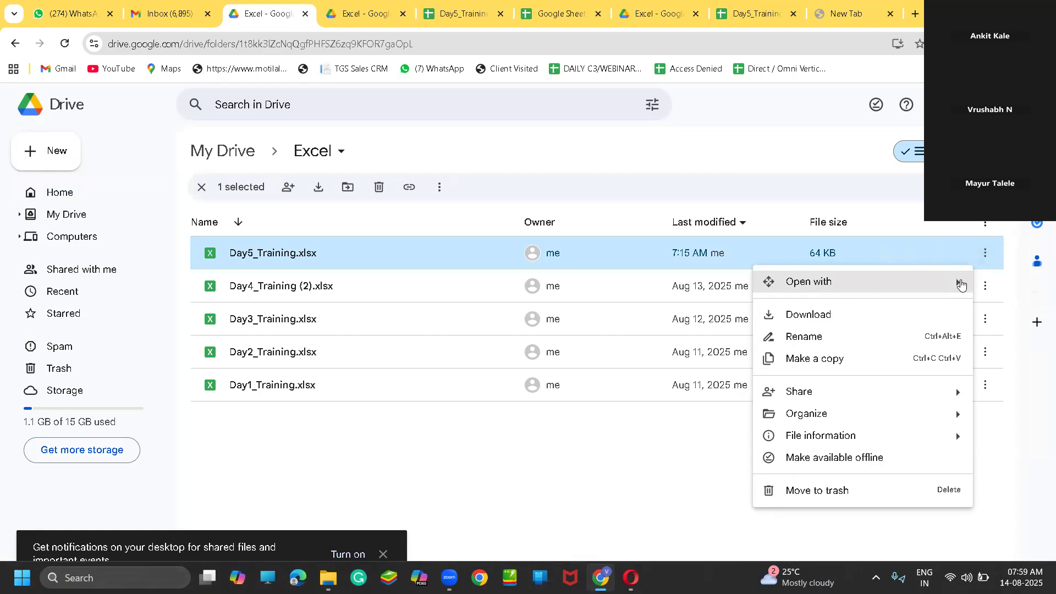
{"action": "mouse_move", "coordinate": [961, 284]}
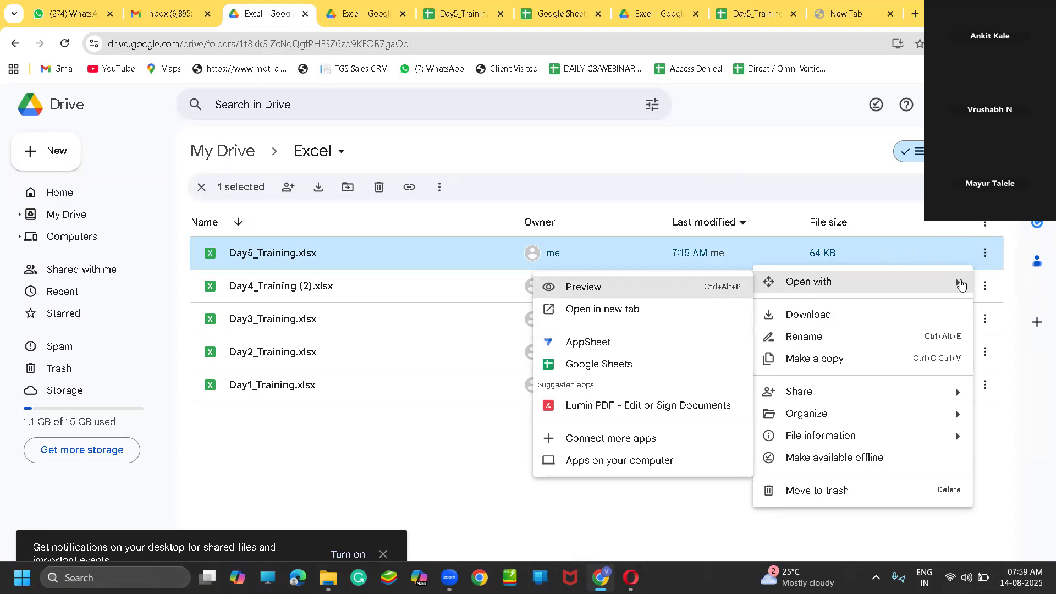
{"action": "left_click", "coordinate": [680, 375]}
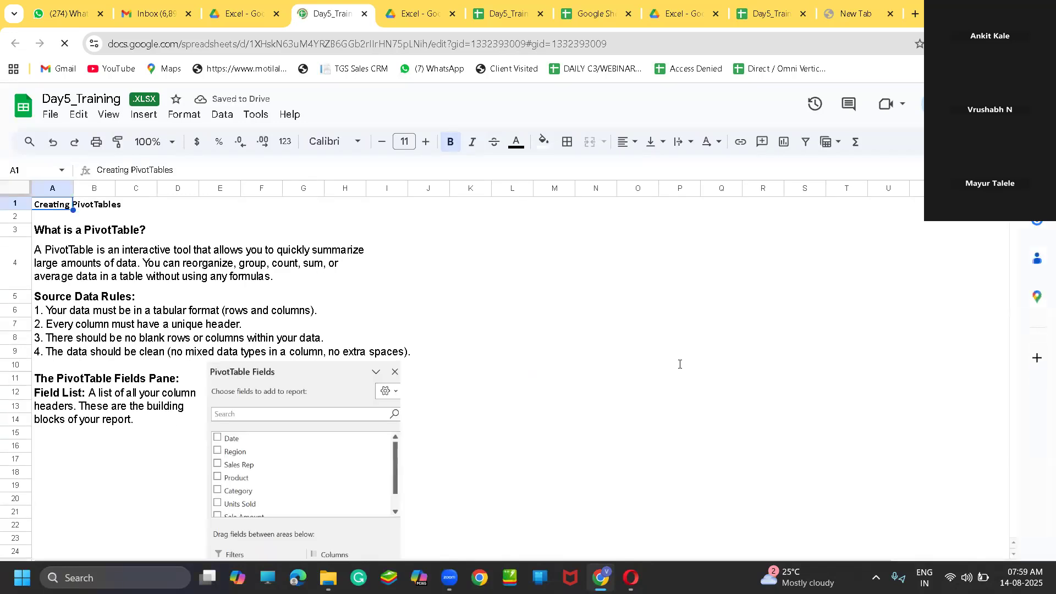
Look through the PivotTable concept sheet of the reopened Day5_Training file and return to its beginning
{"action": "double_click", "coordinate": [680, 364]}
{"action": "scroll", "coordinate": [604, 373], "scroll_direction": "down", "scroll_amount": 3}
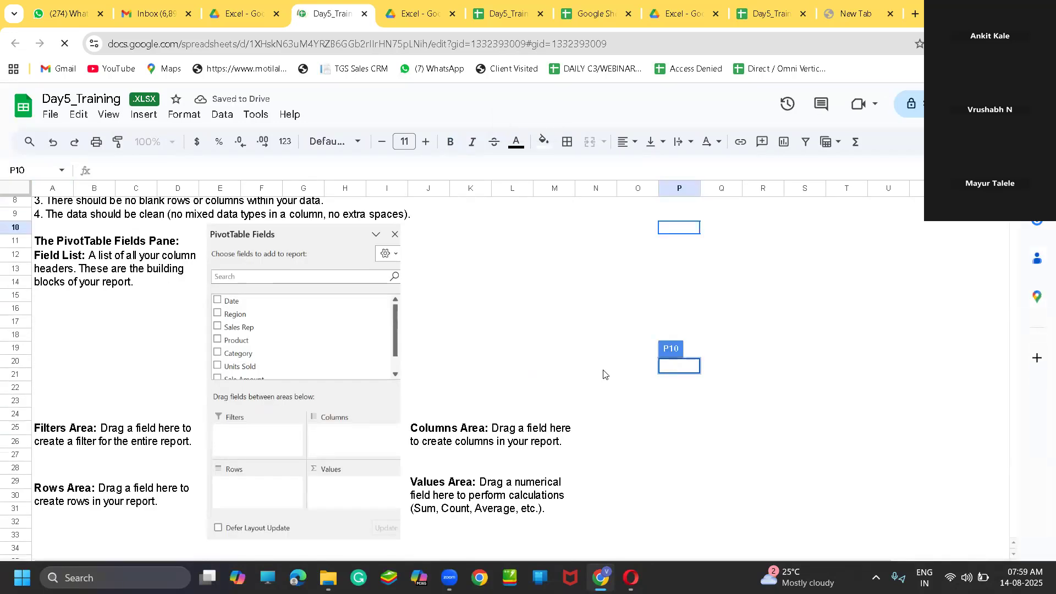
{"action": "scroll", "coordinate": [604, 373], "scroll_direction": "down", "scroll_amount": 5}
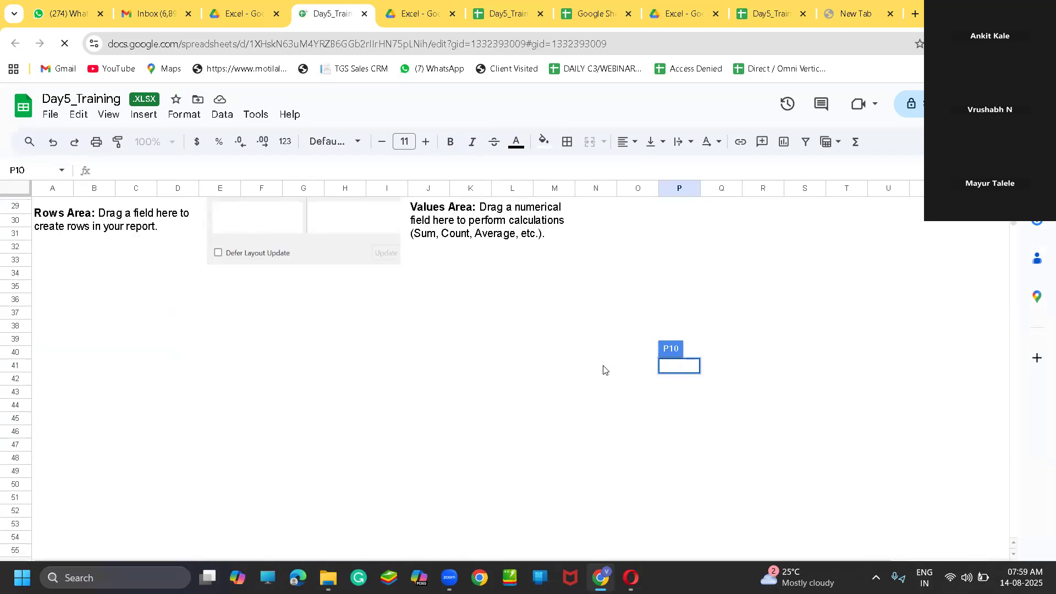
{"action": "scroll", "coordinate": [604, 369], "scroll_direction": "down", "scroll_amount": 10}
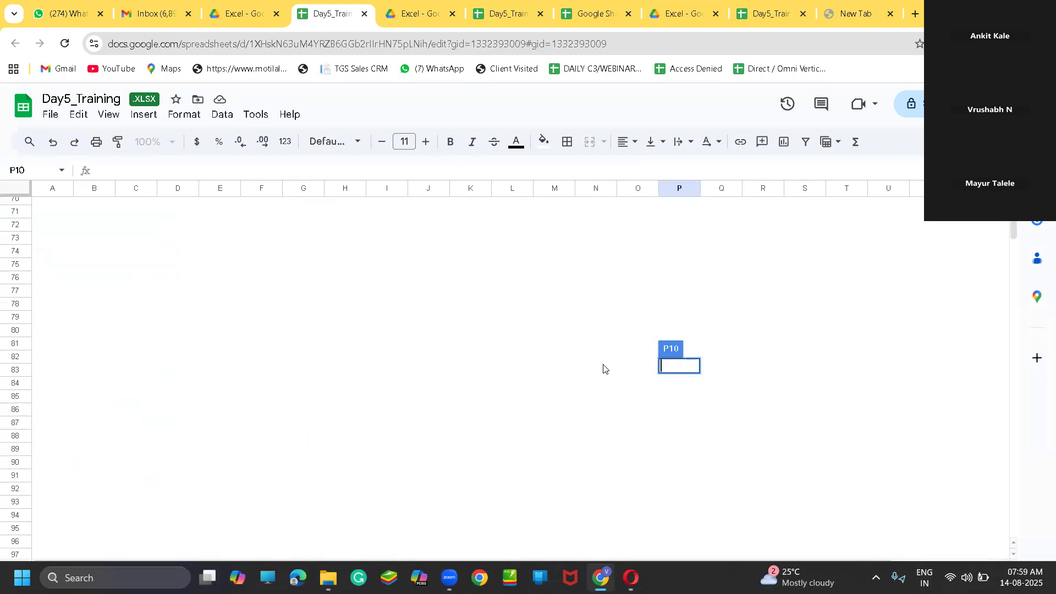
{"action": "scroll", "coordinate": [603, 368], "scroll_direction": "up", "scroll_amount": 15}
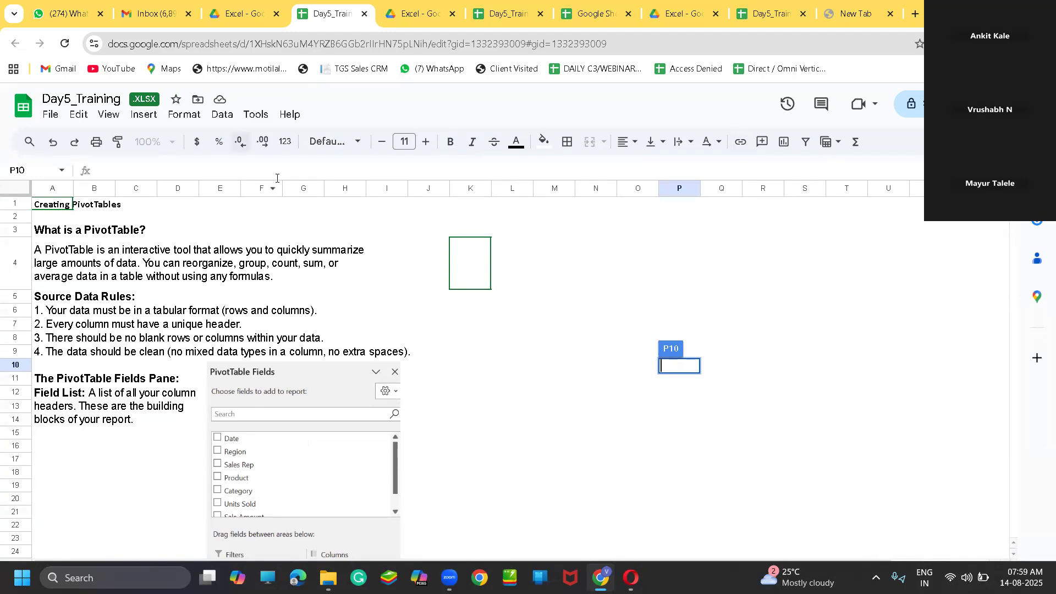
Leave Chrome, open Day5_Training from the Downloads folder in Excel, and look over its sales data sheet
{"action": "mouse_move", "coordinate": [145, 100]}
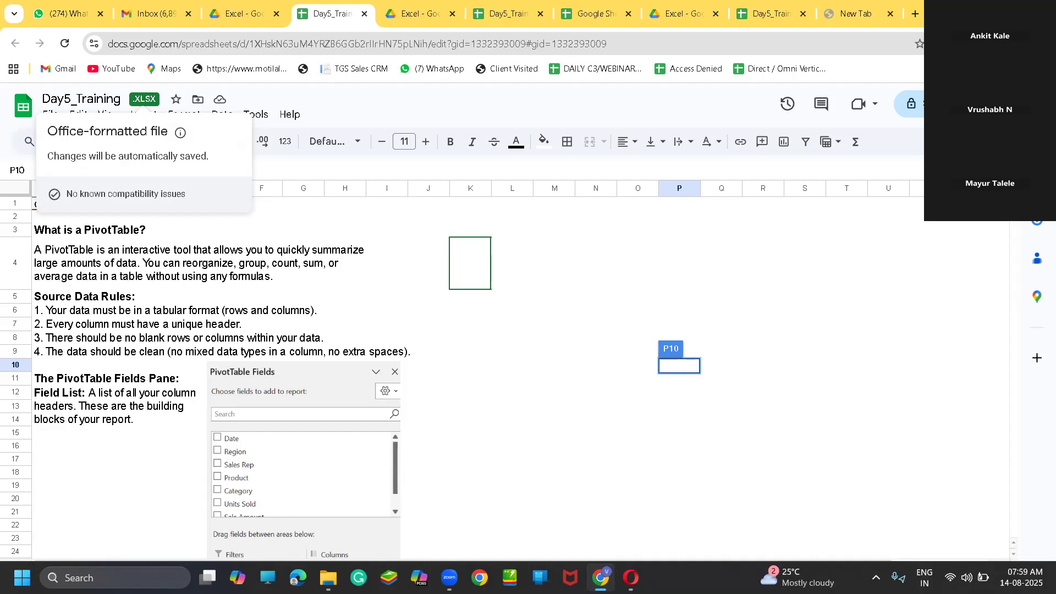
{"action": "left_click", "coordinate": [977, 12]}
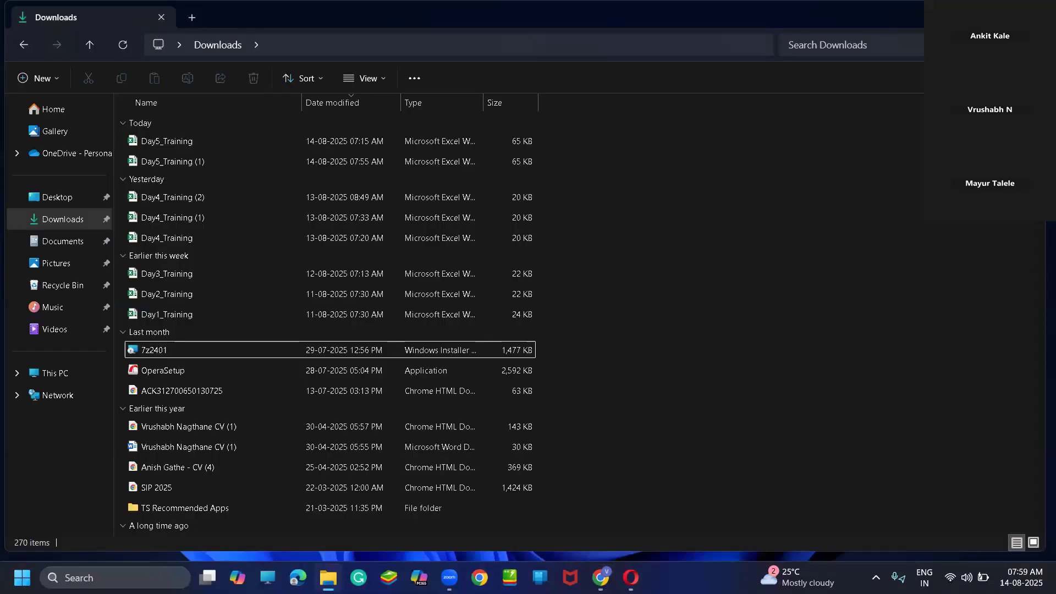
{"action": "double_click", "coordinate": [298, 141]}
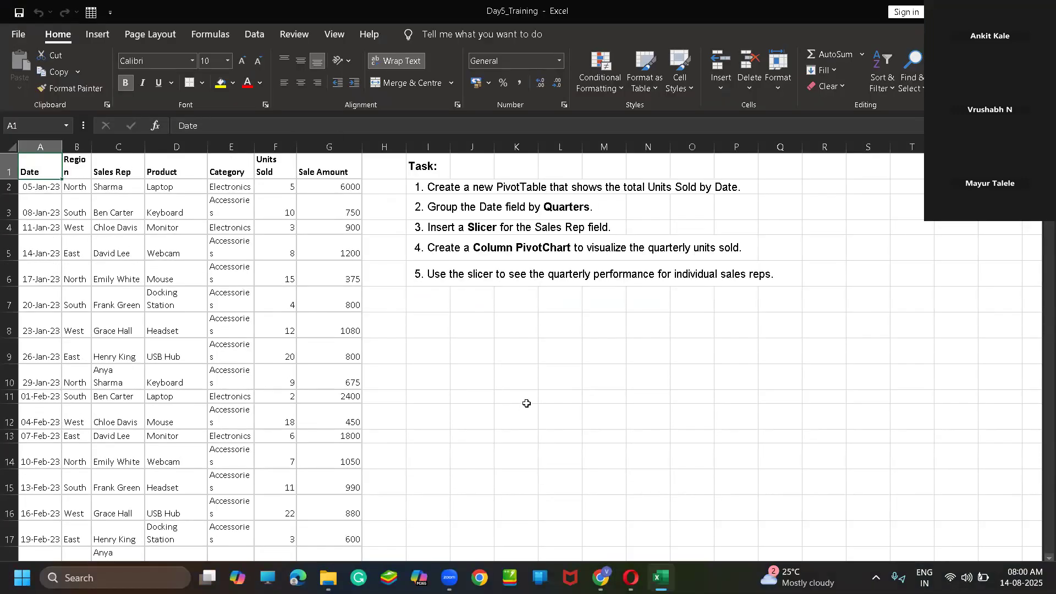
{"action": "scroll", "coordinate": [526, 404], "scroll_direction": "down", "scroll_amount": 14}
{"action": "scroll", "coordinate": [527, 402], "scroll_direction": "down", "scroll_amount": 6}
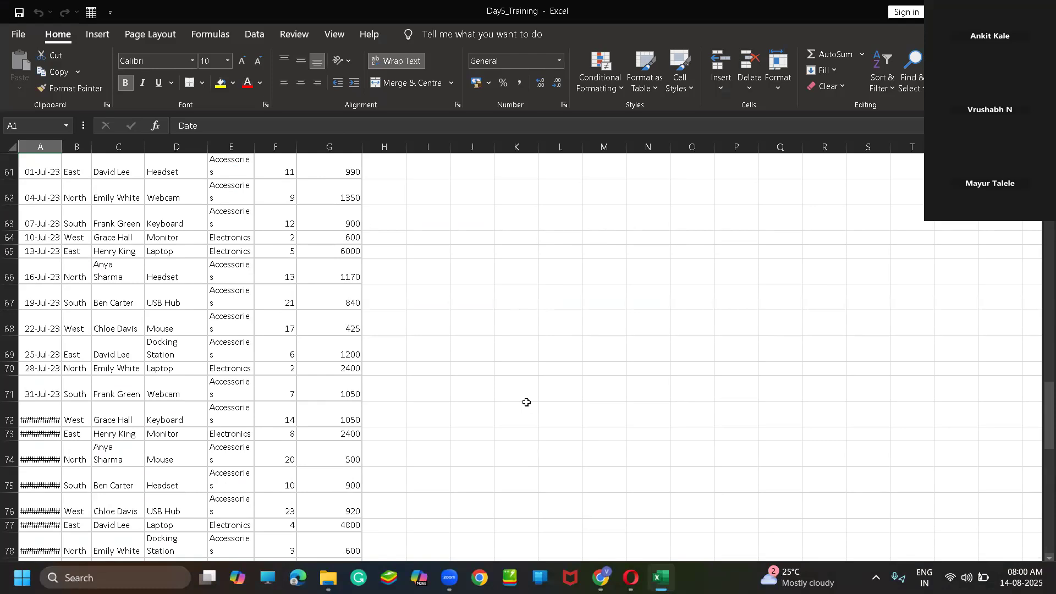
{"action": "scroll", "coordinate": [527, 402], "scroll_direction": "up", "scroll_amount": 20}
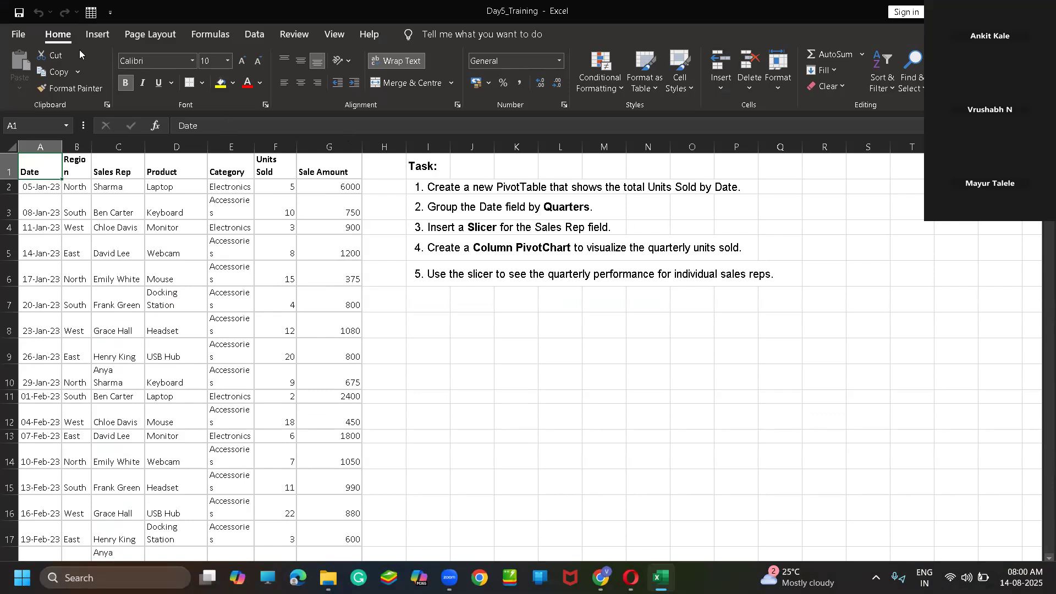
Insert a PivotTable from T3_Practice!$A$1:$G$105 on a new worksheet and select its empty report area
{"action": "left_click", "coordinate": [97, 34]}
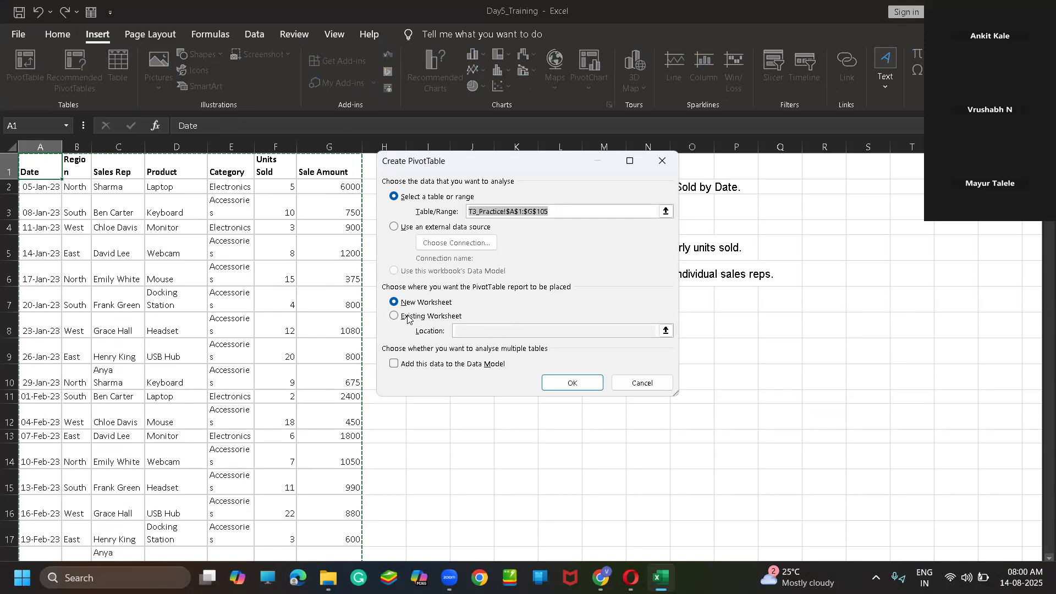
{"action": "left_click", "coordinate": [571, 380]}
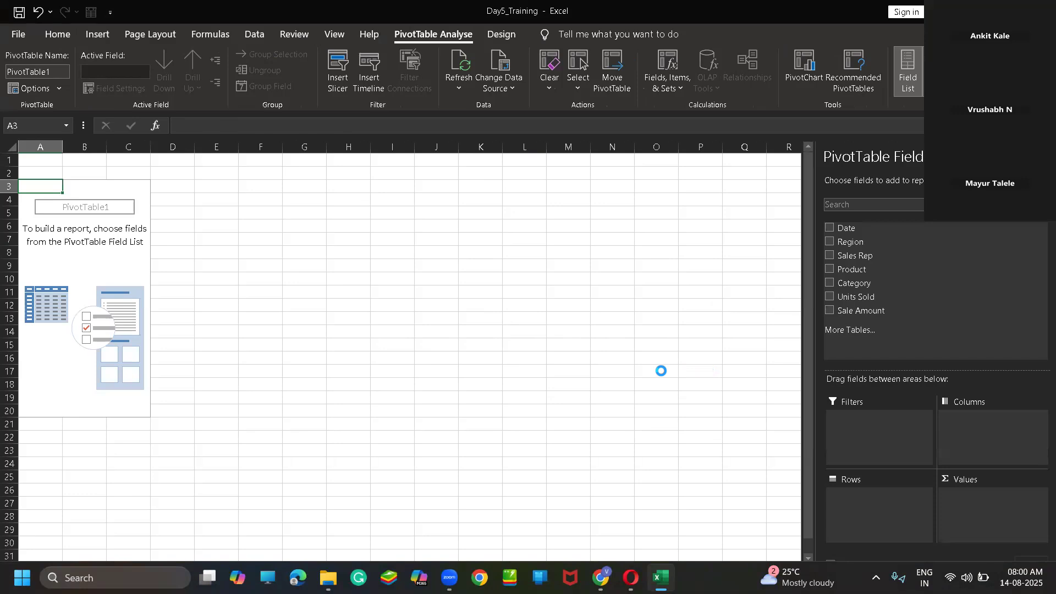
{"action": "left_click", "coordinate": [260, 342]}
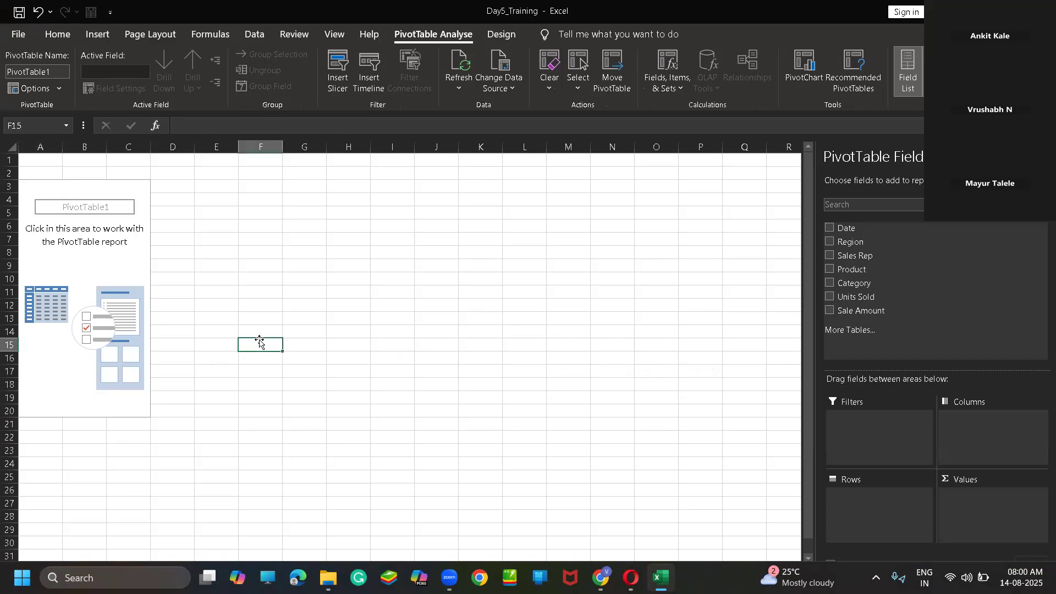
{"action": "left_click", "coordinate": [85, 212]}
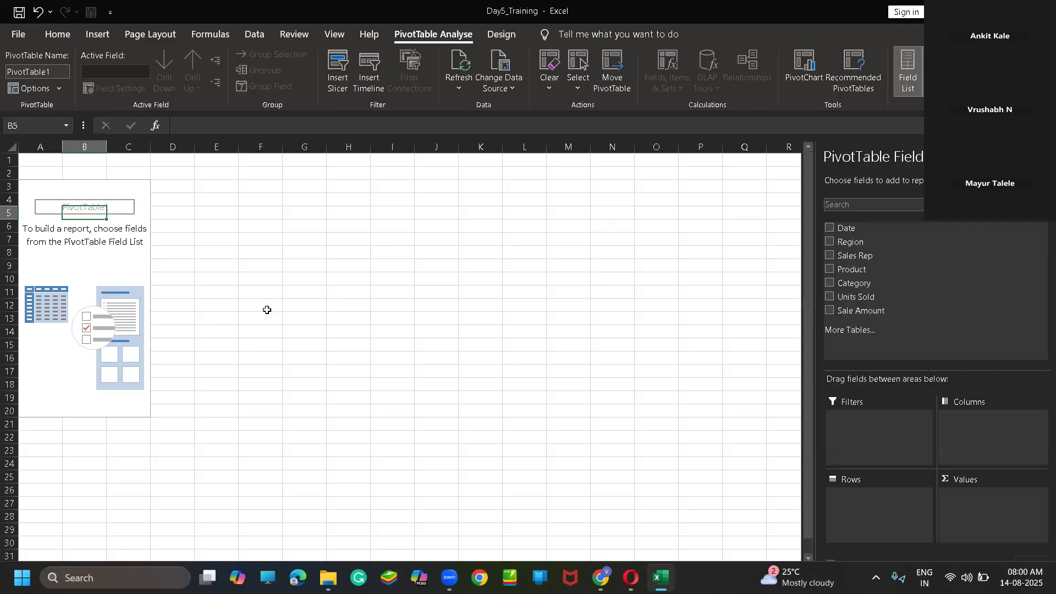
Build the PivotTable report with Sales Rep in Rows and the sum of Sale Amount in Values
{"action": "scroll", "coordinate": [248, 322], "scroll_direction": "down", "scroll_amount": 1}
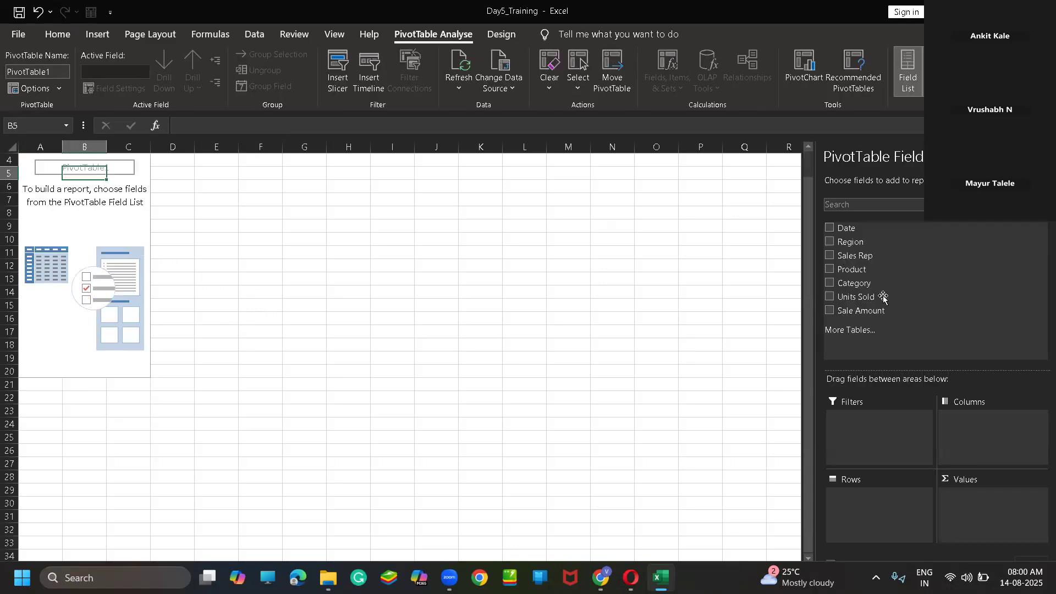
{"action": "scroll", "coordinate": [920, 423], "scroll_direction": "up", "scroll_amount": 1}
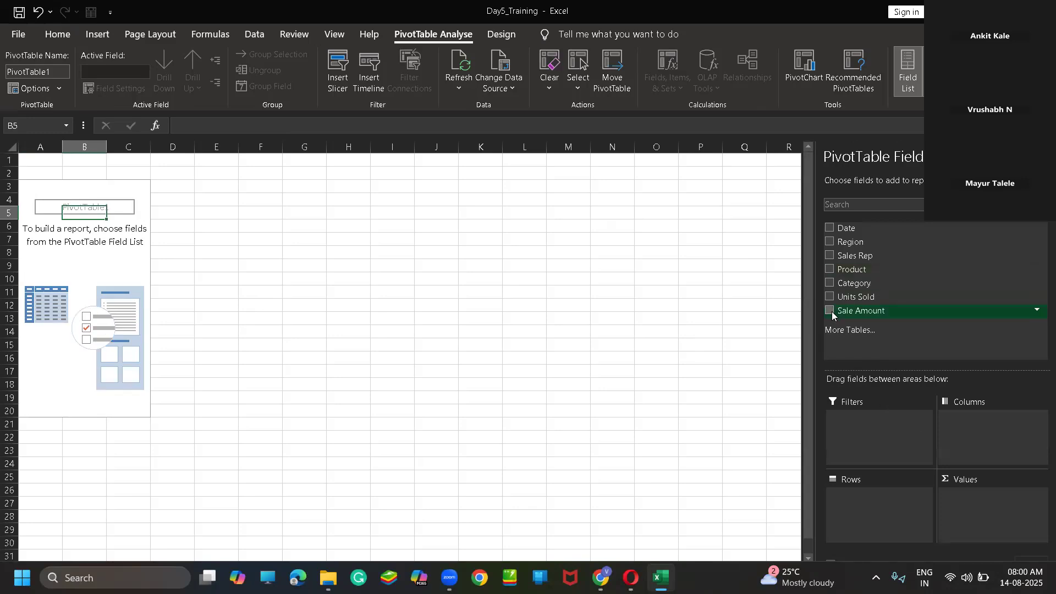
{"action": "left_click", "coordinate": [833, 257]}
{"action": "left_click_drag", "start_coordinate": [845, 258], "coordinate": [905, 486]}
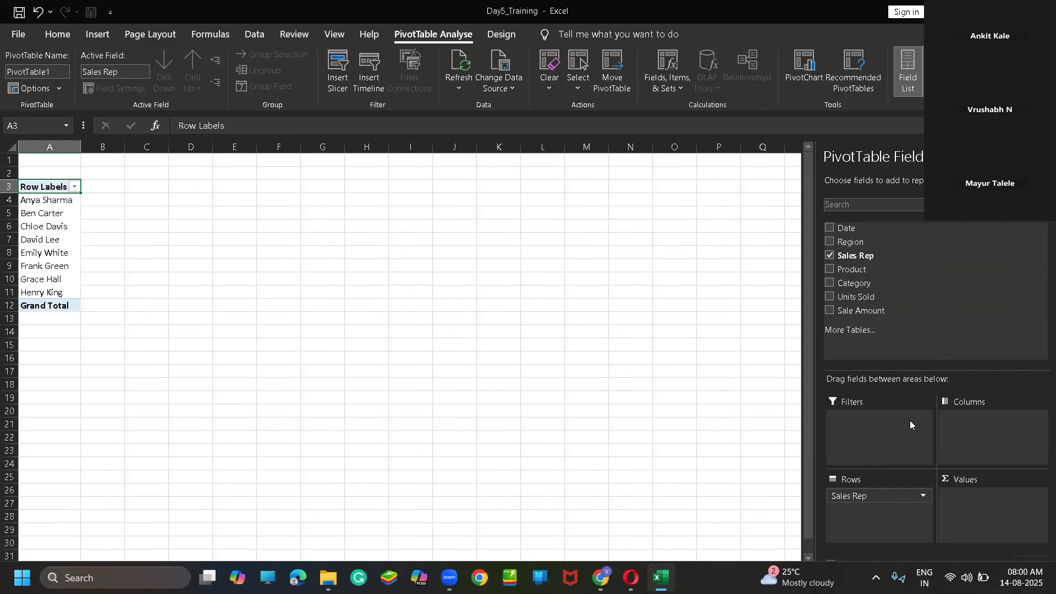
{"action": "left_click", "coordinate": [828, 311]}
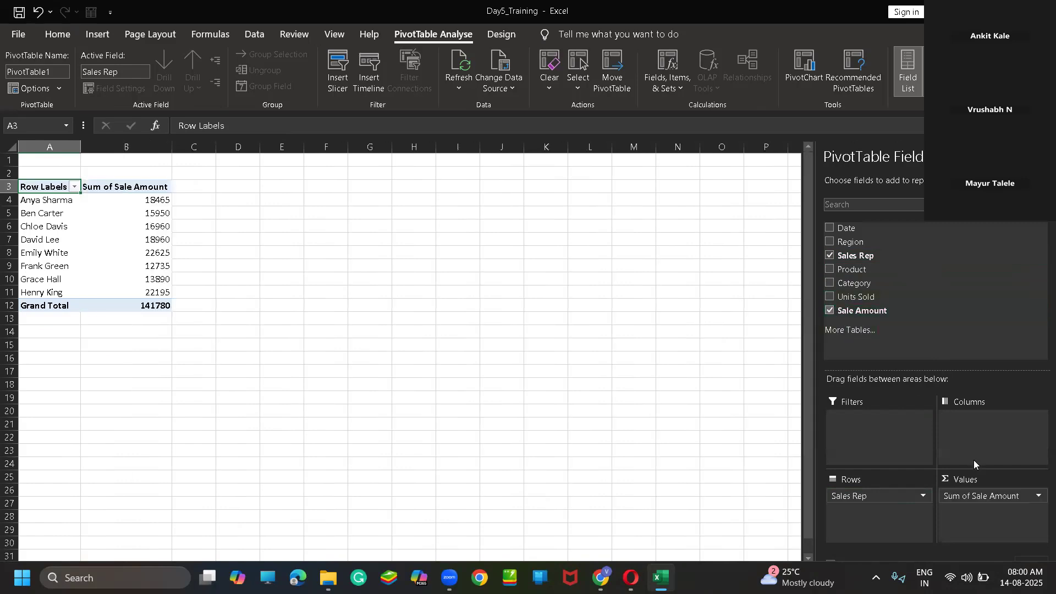
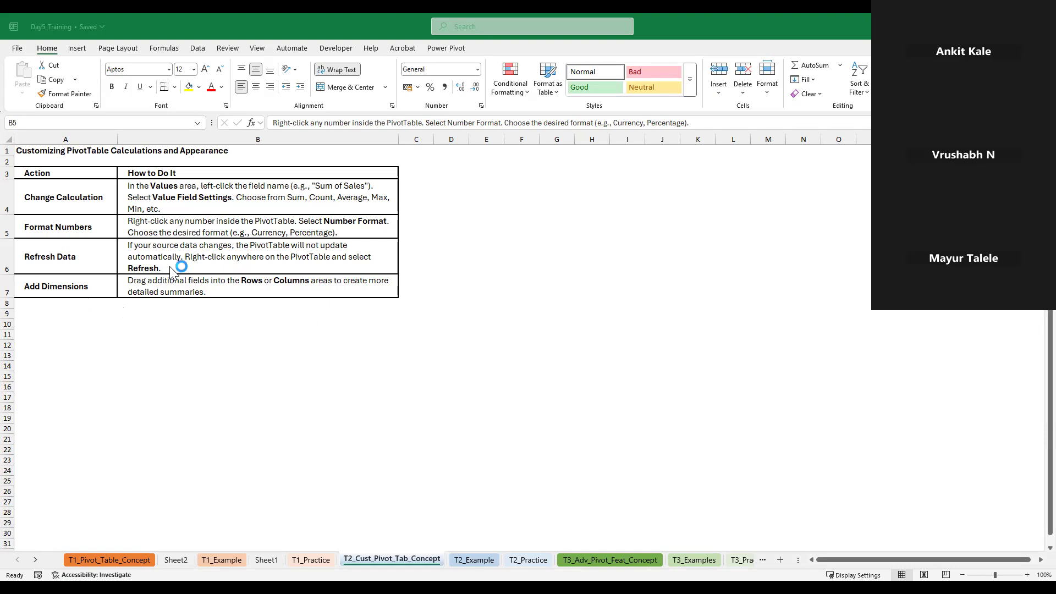
Copy the step-by-step guide in I1:P9 of T2_Example and paste it at Q1 on Sheet2 beside the empty PivotTable
{"action": "left_click", "coordinate": [463, 560]}
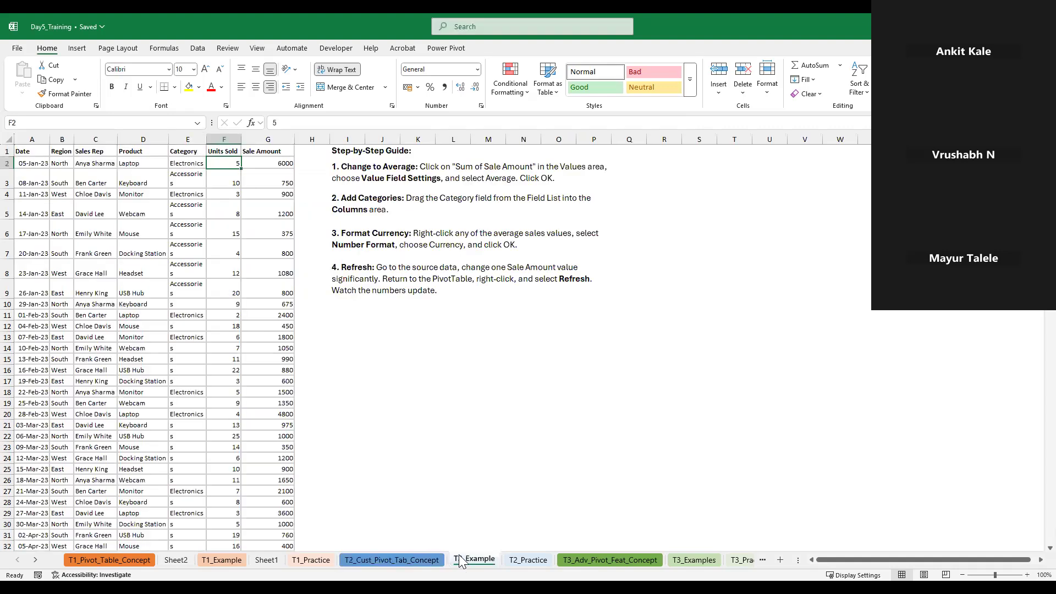
{"action": "left_click", "coordinate": [18, 152]}
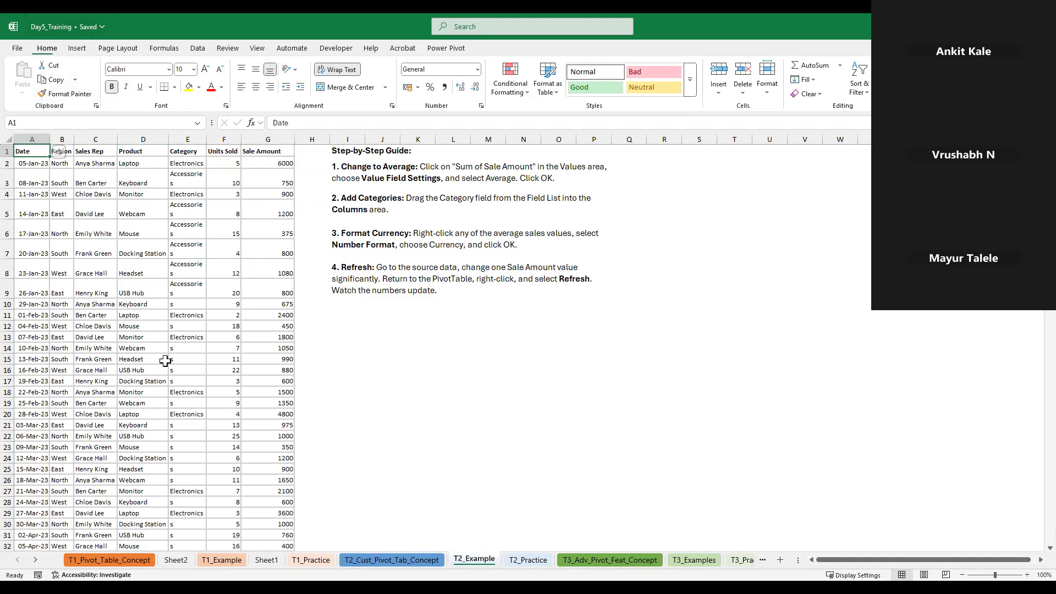
{"action": "left_click", "coordinate": [268, 559]}
{"action": "left_click", "coordinate": [176, 560]}
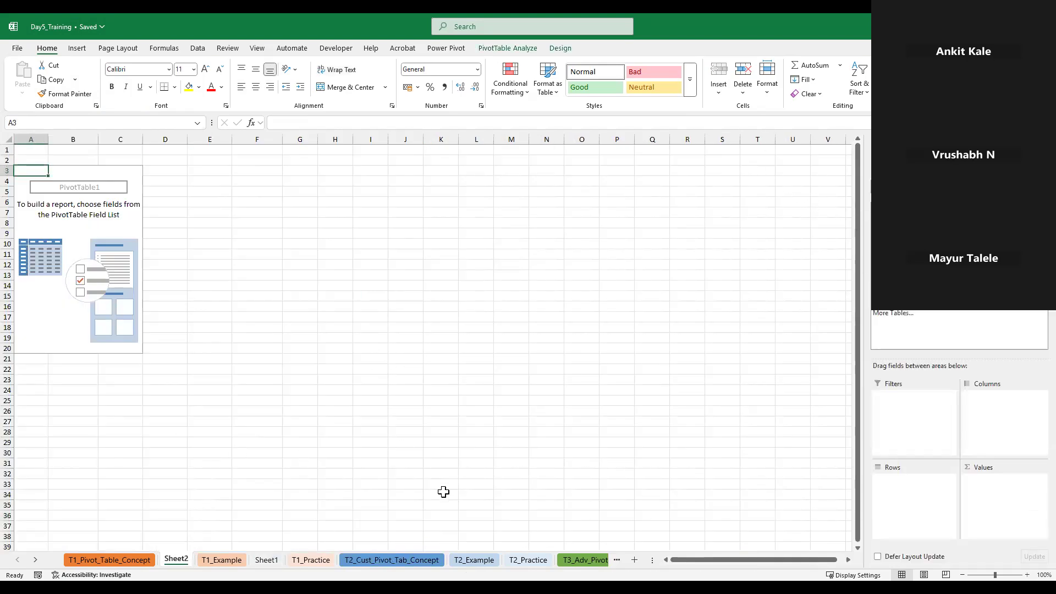
{"action": "left_click", "coordinate": [468, 560]}
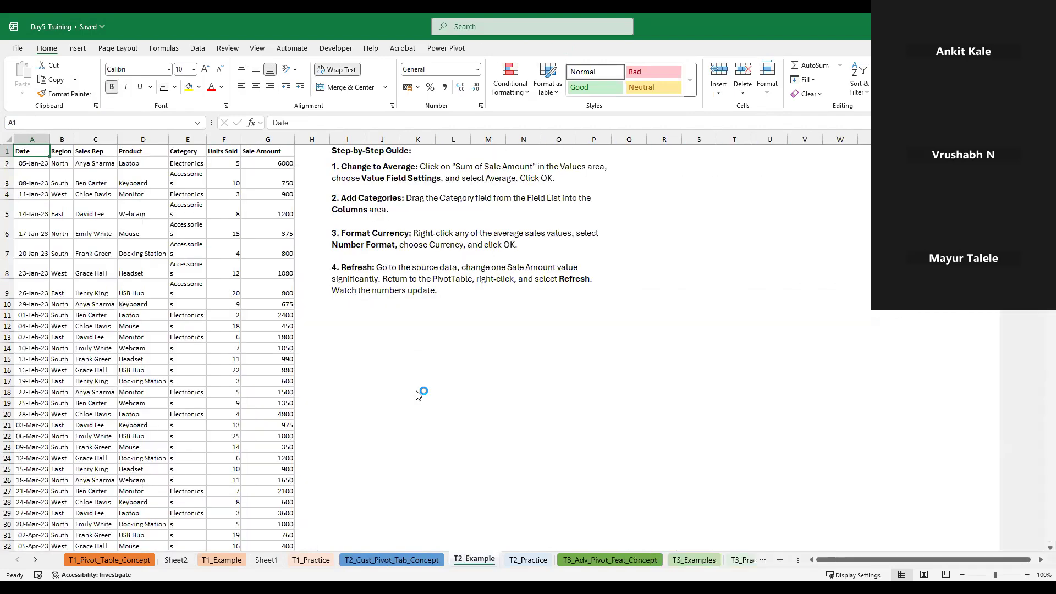
{"action": "left_click_drag", "start_coordinate": [360, 158], "coordinate": [385, 275]}
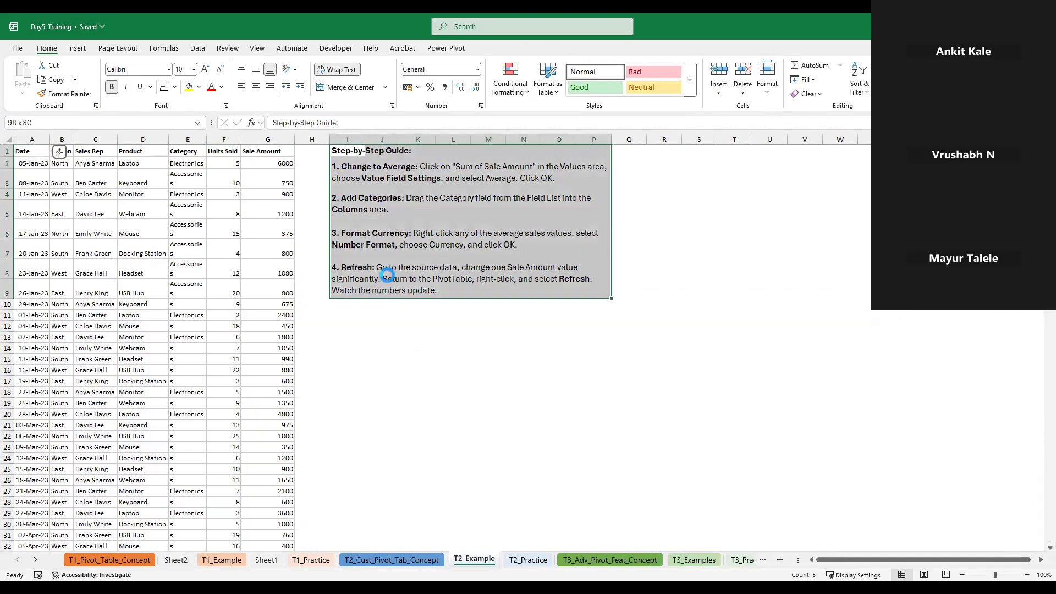
{"action": "key", "text": "ctrl+c"}
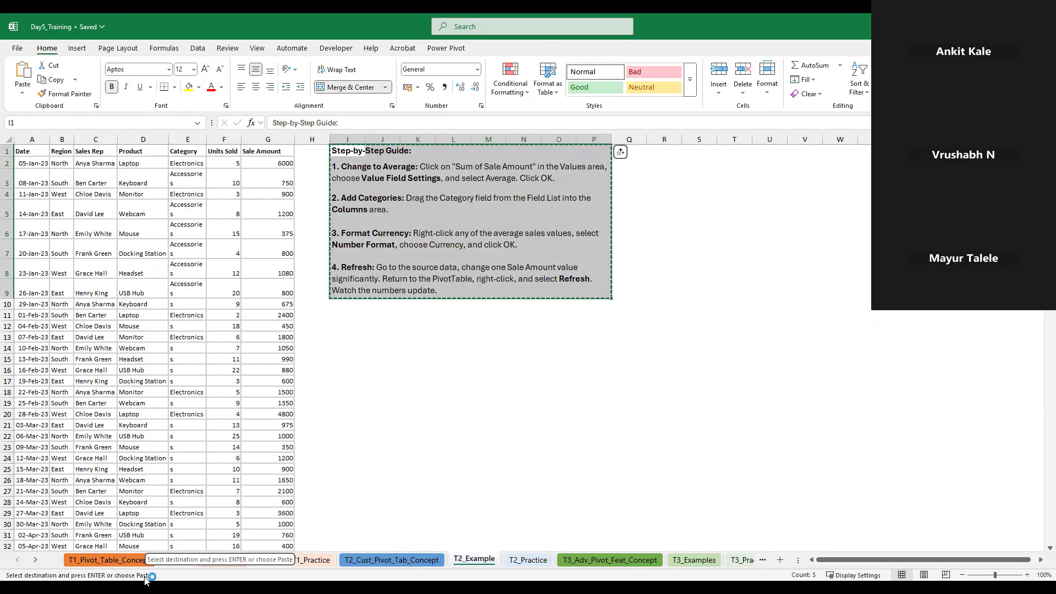
{"action": "left_click", "coordinate": [177, 559]}
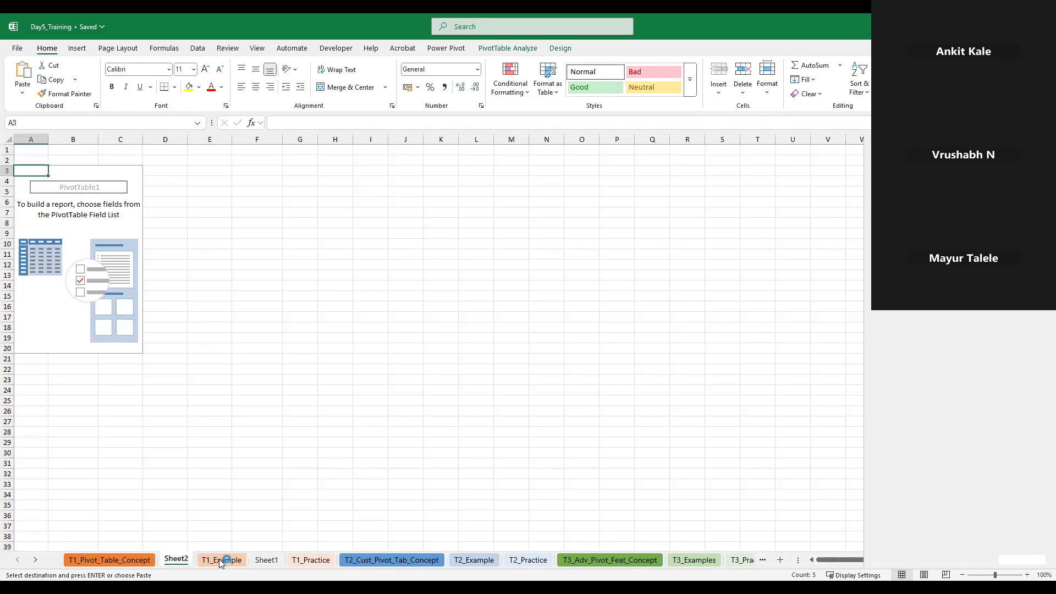
{"action": "left_click", "coordinate": [517, 149]}
{"action": "left_click", "coordinate": [649, 154]}
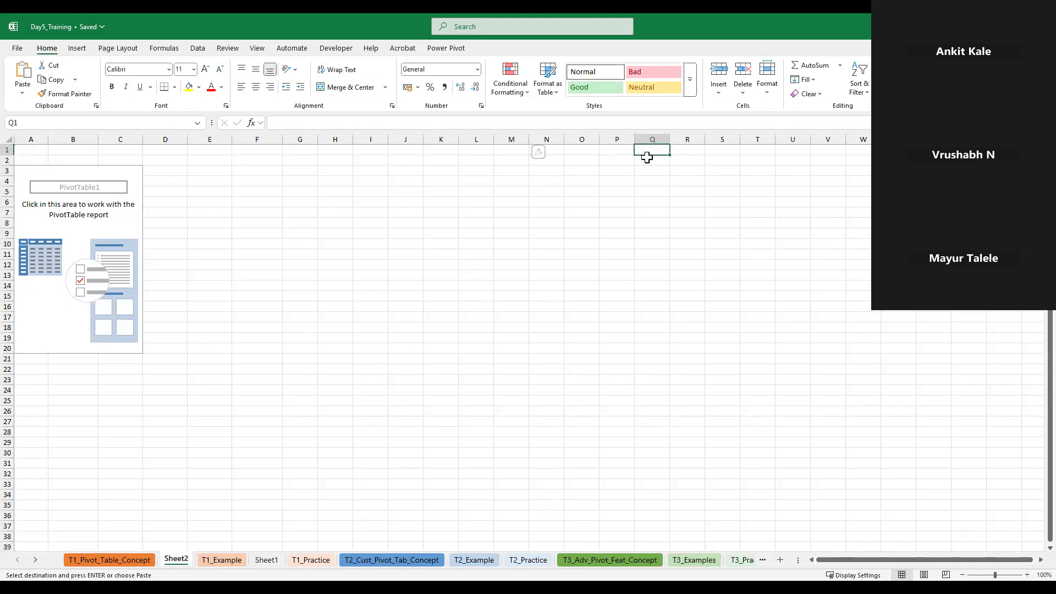
{"action": "key", "text": "ctrl+v"}
Build the Sheet2 PivotTable with Sales Rep in Rows and the sum of Sale Amount in Values
{"action": "left_click", "coordinate": [94, 225]}
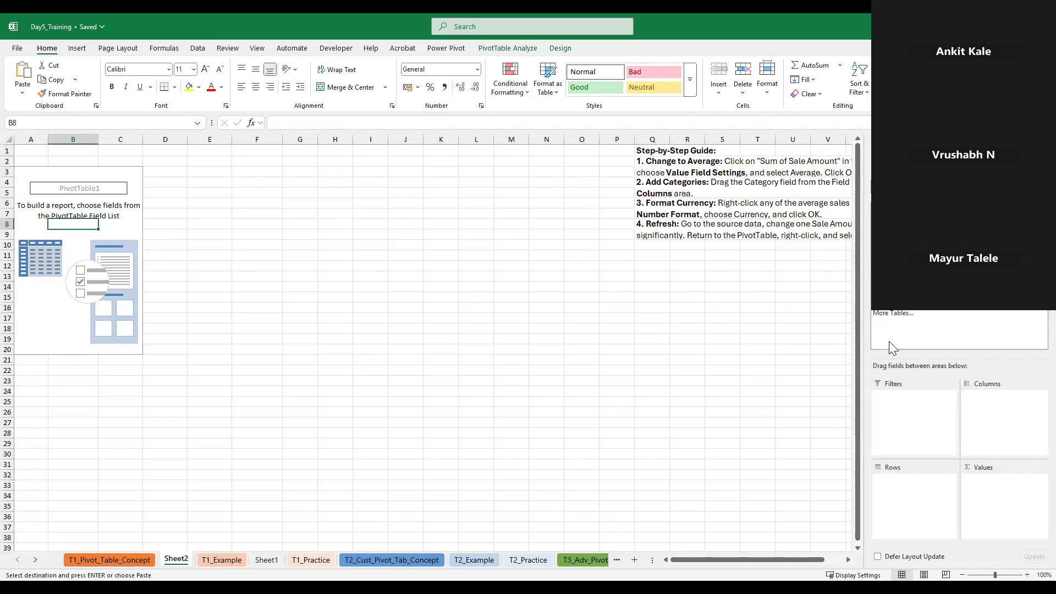
{"action": "left_click", "coordinate": [878, 230]}
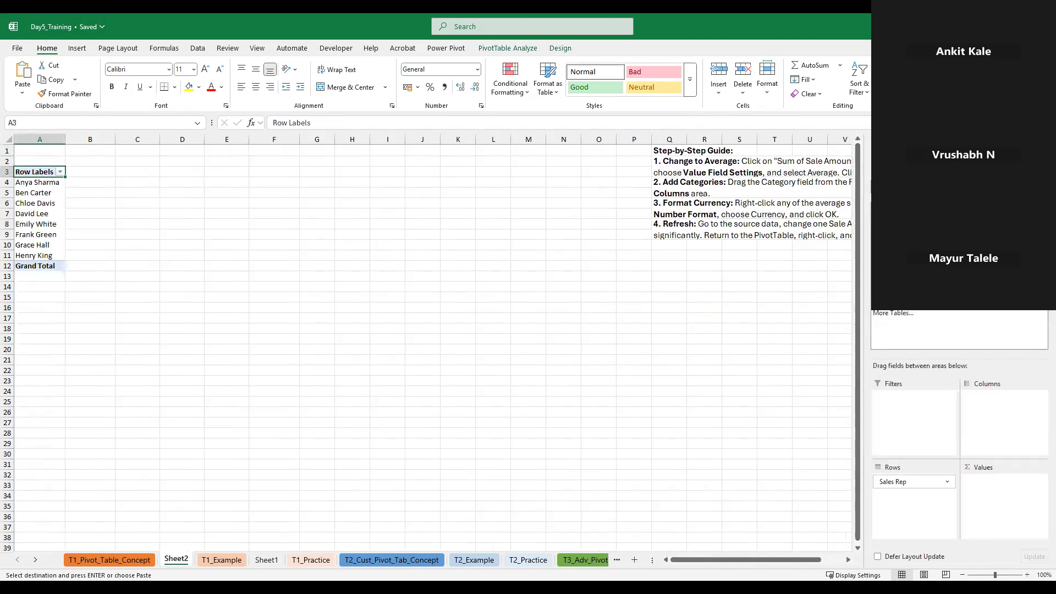
{"action": "left_click", "coordinate": [878, 275]}
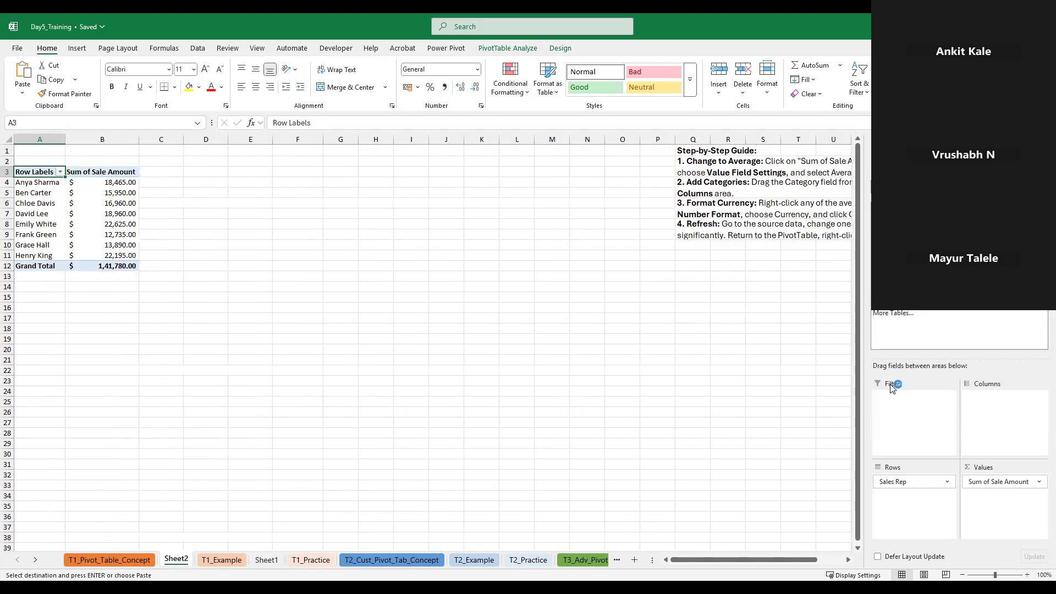
Delete two empty columns, starting at column K, between the PivotTable and the step-by-step guide
{"action": "left_click", "coordinate": [848, 560]}
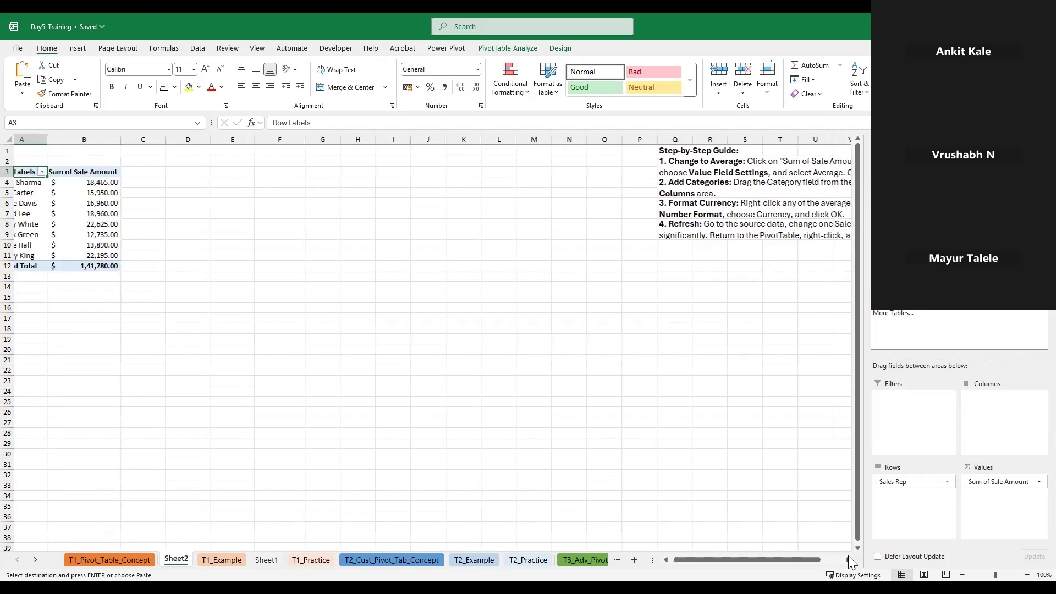
{"action": "left_click_drag", "start_coordinate": [715, 562], "coordinate": [698, 561]}
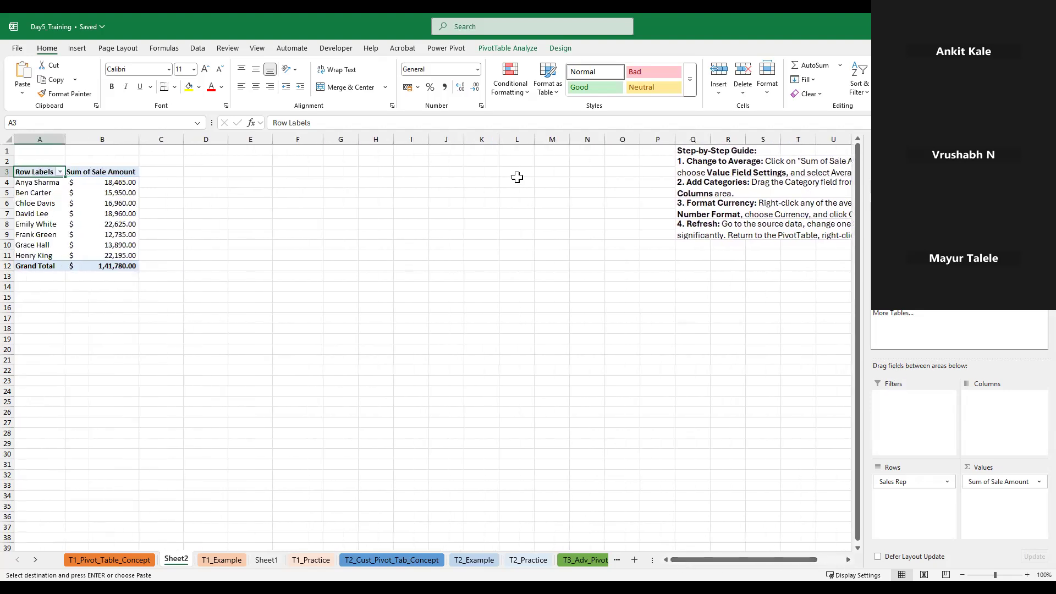
{"action": "left_click", "coordinate": [482, 136]}
{"action": "key", "text": "ctrl+minus"}
{"action": "key", "text": "ctrl+minus"}
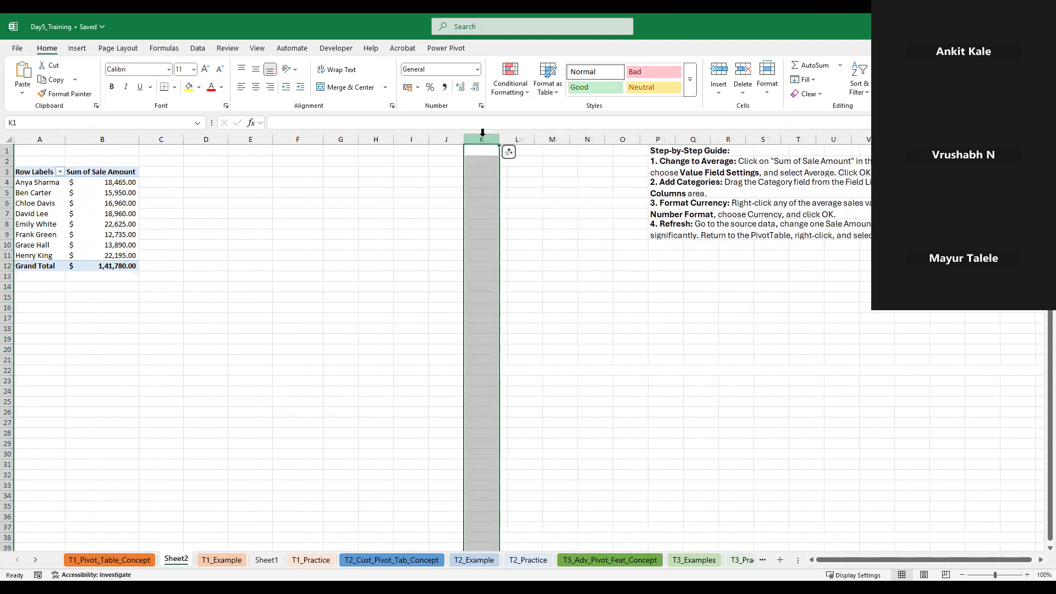
Summarize the PivotTable's Sale Amount values by Average and select the first sales rep's result
{"action": "left_click", "coordinate": [123, 203]}
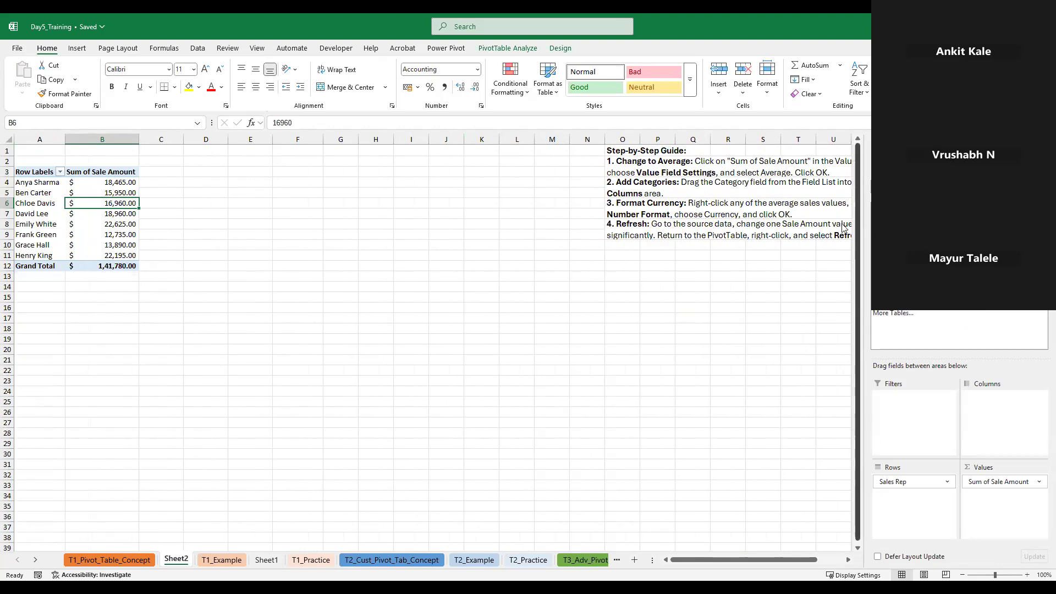
{"action": "left_click", "coordinate": [1038, 488]}
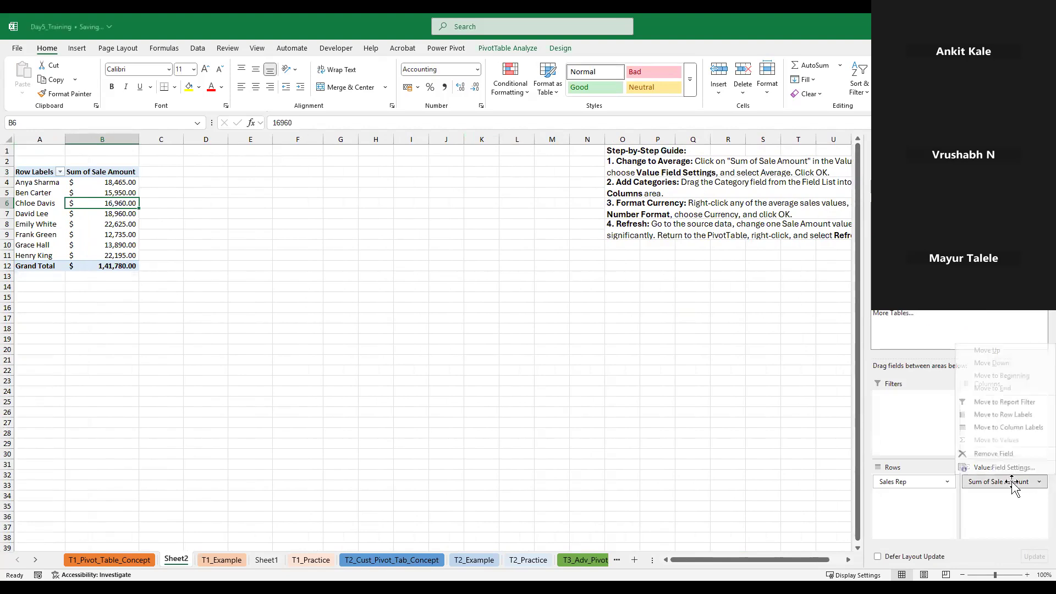
{"action": "left_click", "coordinate": [984, 467]}
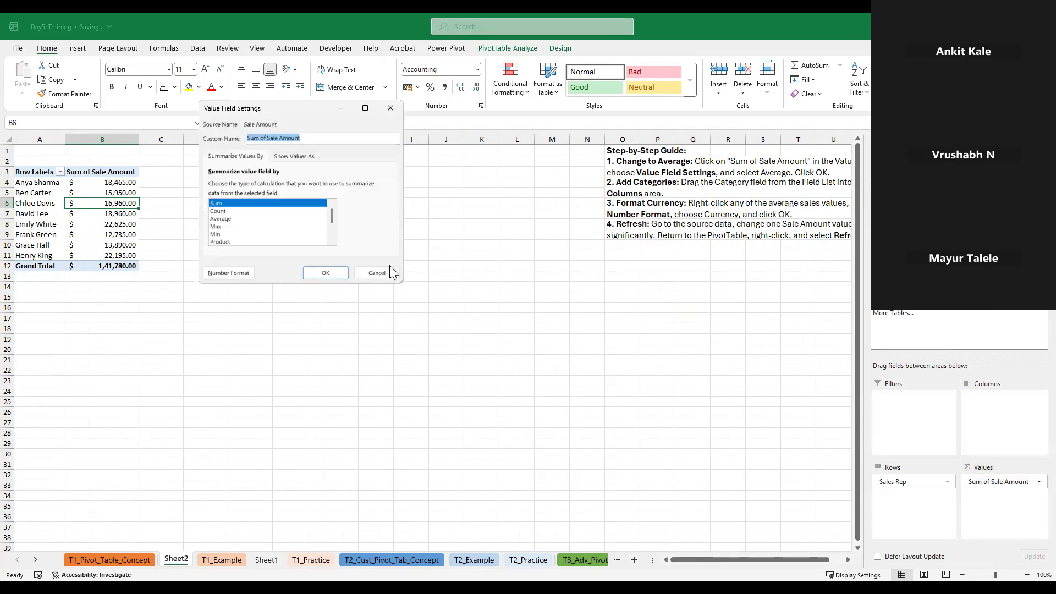
{"action": "left_click", "coordinate": [221, 218]}
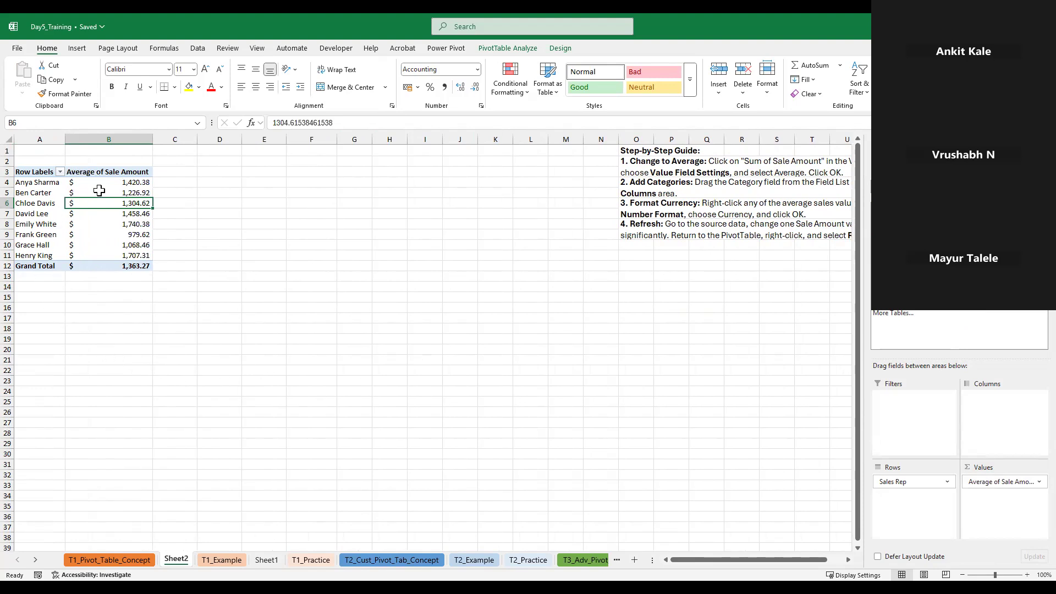
{"action": "left_click", "coordinate": [118, 185]}
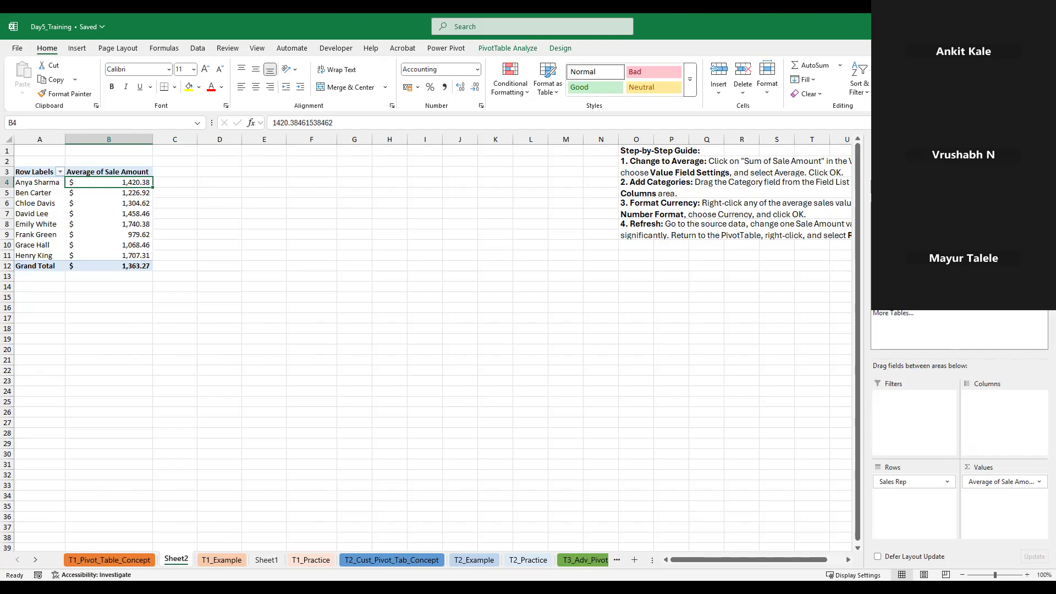
Add Units Sold to the PivotTable's Values as a sum
{"action": "left_click_drag", "start_coordinate": [902, 264], "coordinate": [998, 509]}
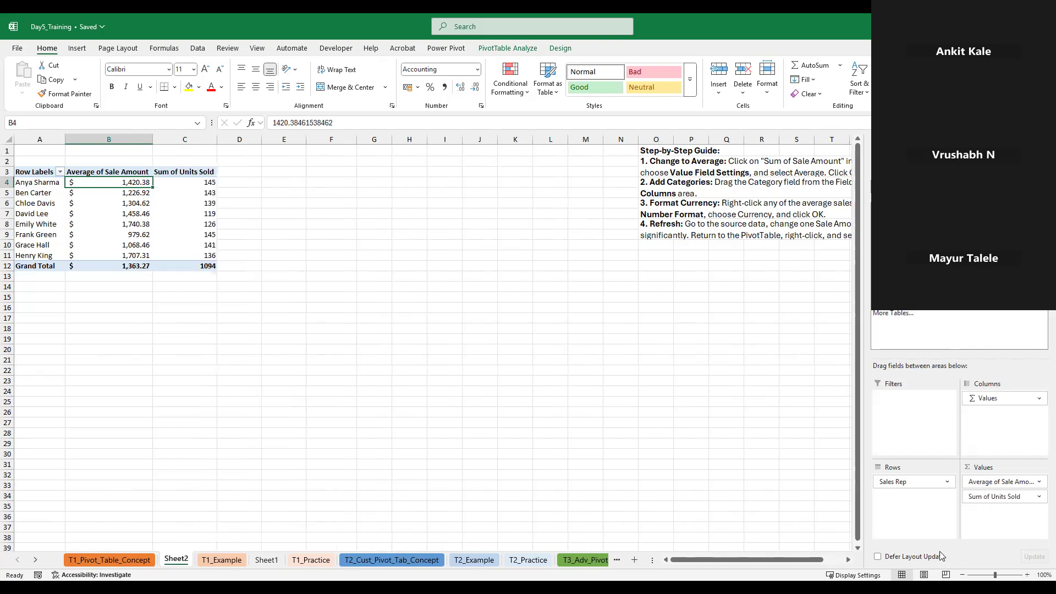
{"action": "left_click", "coordinate": [1007, 496]}
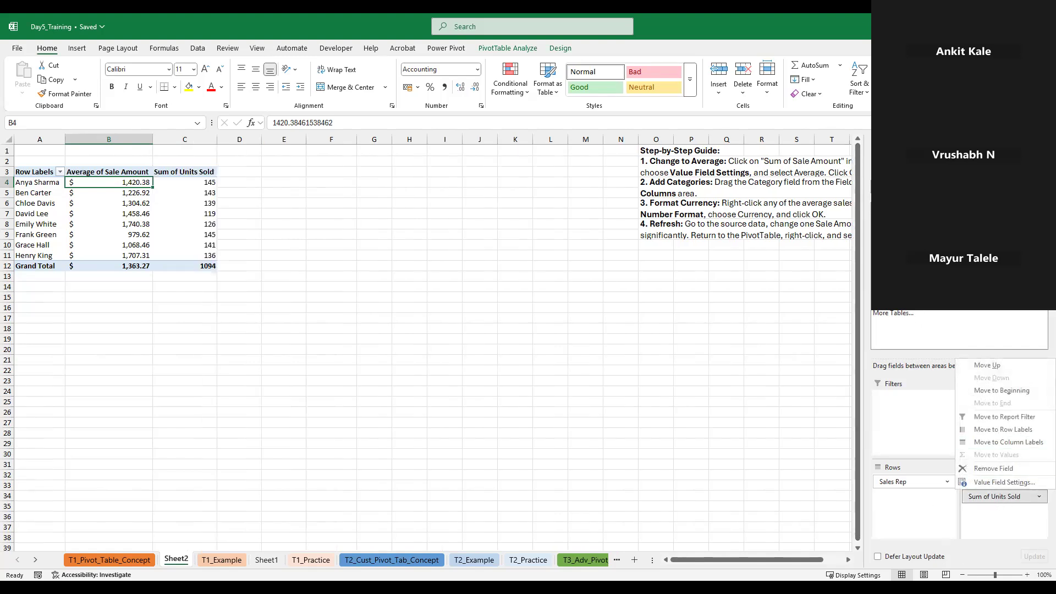
{"action": "left_click", "coordinate": [1004, 483]}
Add Units Sold to the PivotTable's Values a second time and summarize that copy by Average
{"action": "left_click_drag", "start_coordinate": [902, 264], "coordinate": [1008, 511]}
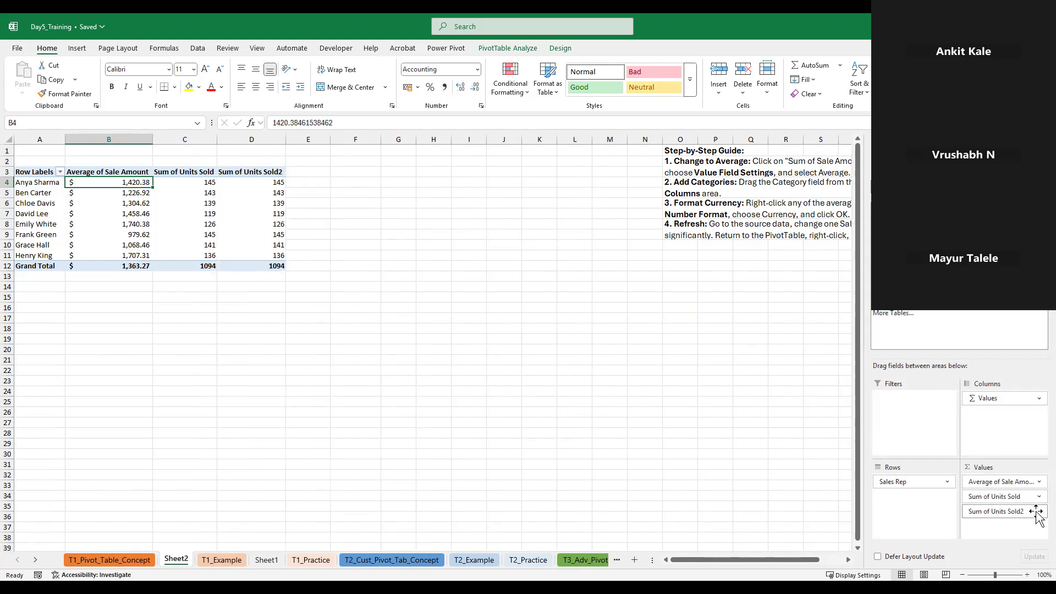
{"action": "left_click", "coordinate": [1037, 513]}
{"action": "left_click", "coordinate": [990, 497]}
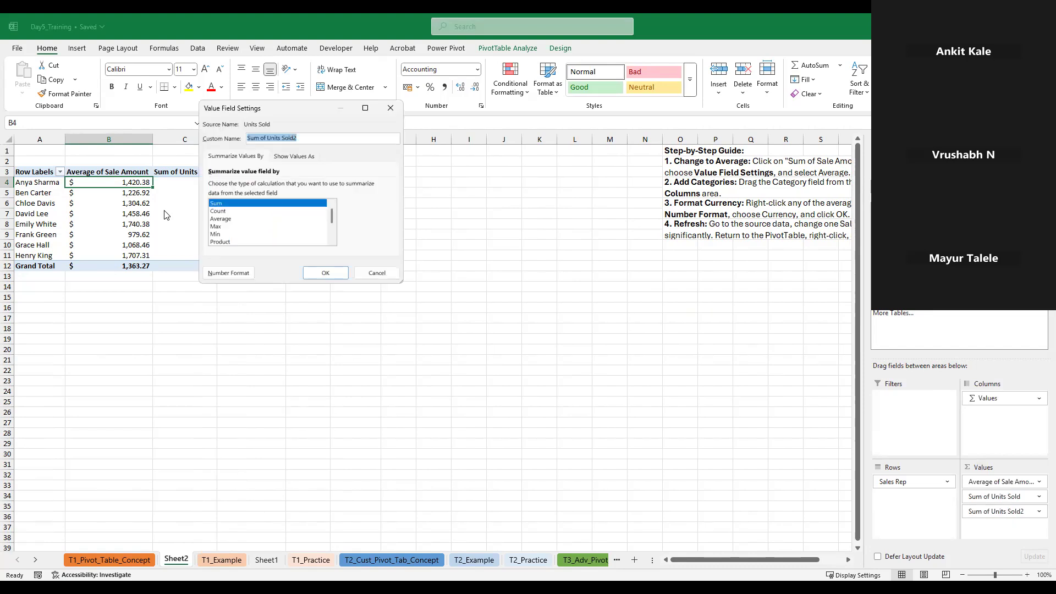
{"action": "left_click", "coordinate": [227, 219]}
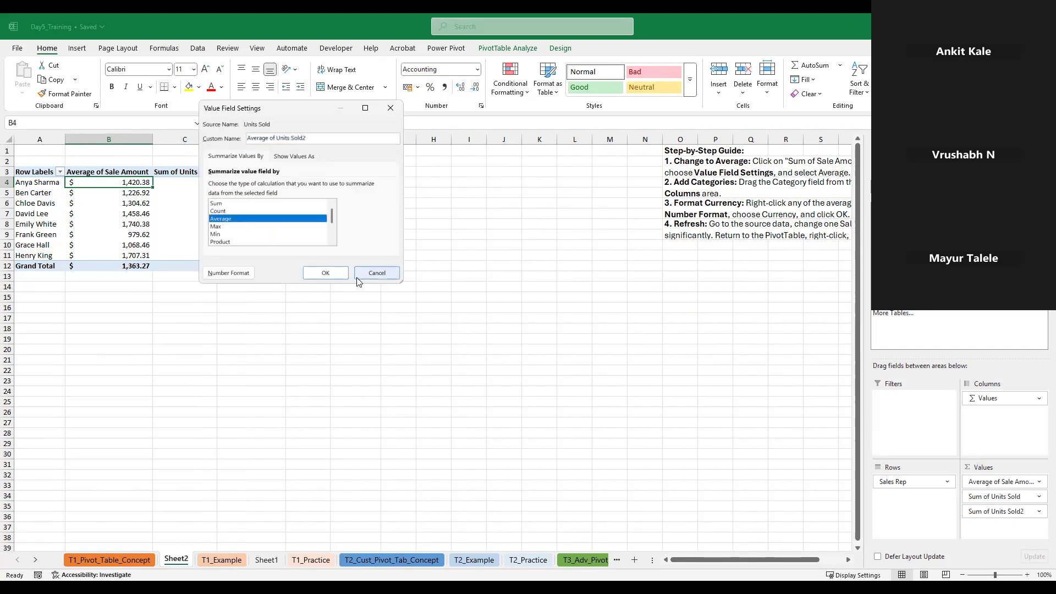
{"action": "left_click", "coordinate": [325, 273]}
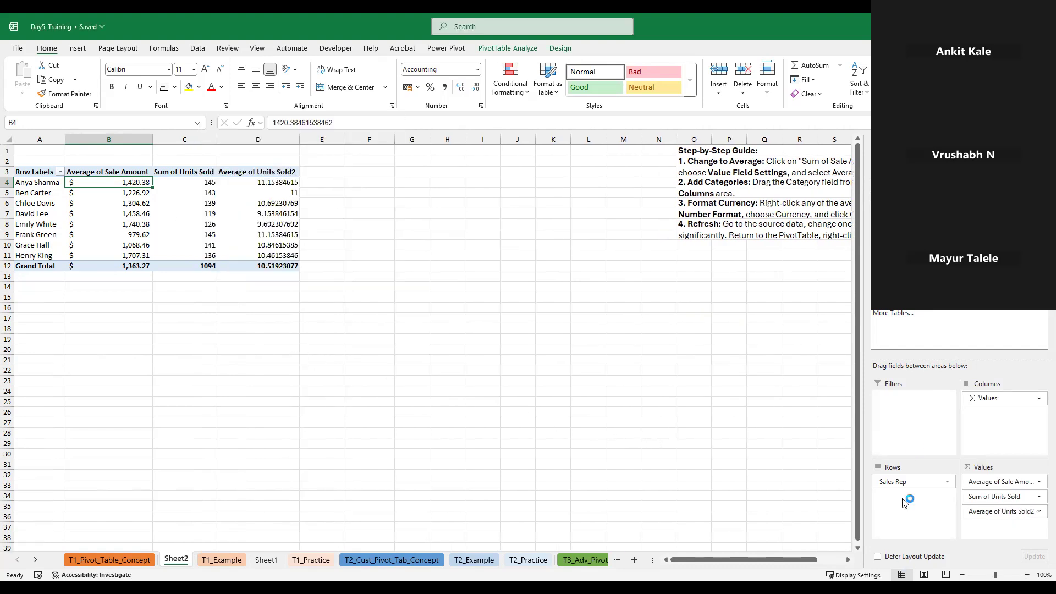
Reduce the average Units Sold values in D4:D12 to one decimal place
{"action": "left_click_drag", "start_coordinate": [259, 181], "coordinate": [263, 266]}
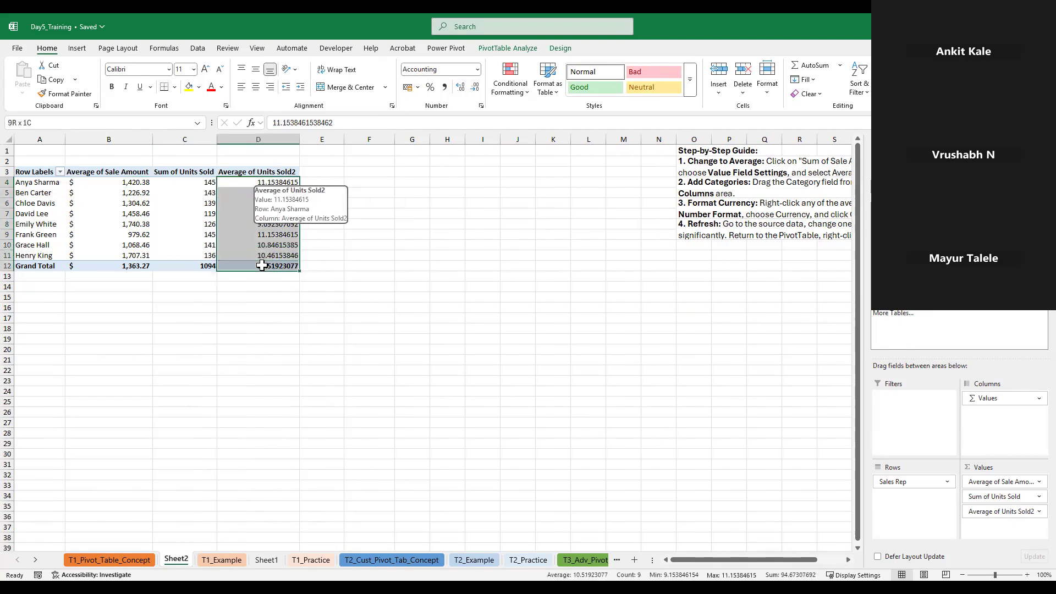
{"action": "left_click", "coordinate": [476, 88]}
{"action": "left_click", "coordinate": [476, 88]}
{"action": "left_click", "coordinate": [476, 88]}
{"action": "left_click", "coordinate": [476, 88]}
{"action": "left_click", "coordinate": [477, 88]}
{"action": "left_click", "coordinate": [476, 88]}
{"action": "left_click", "coordinate": [476, 88]}
{"action": "left_click", "coordinate": [391, 341]}
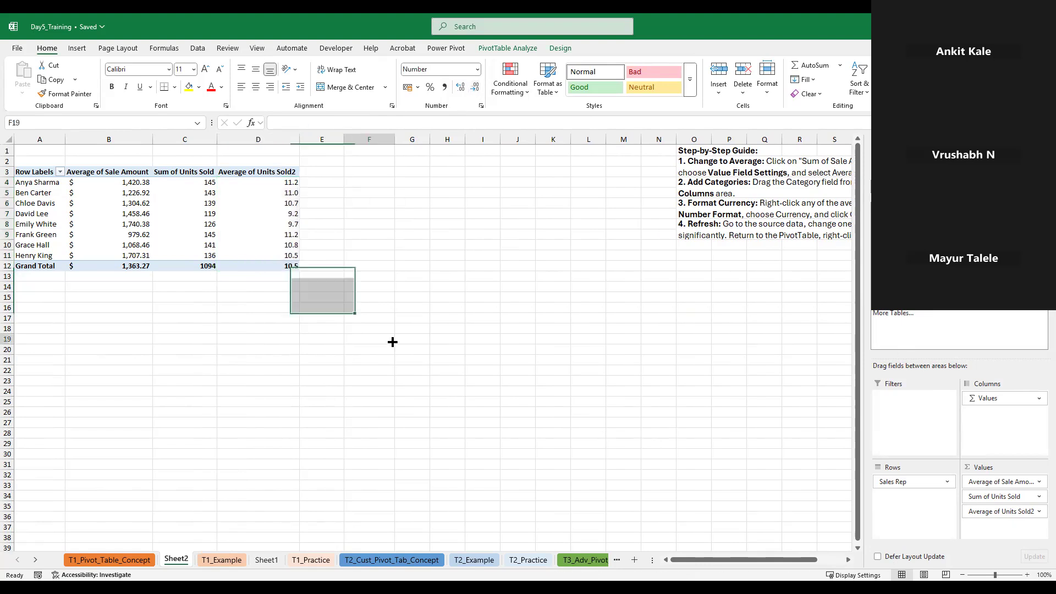
{"action": "left_click", "coordinate": [253, 234]}
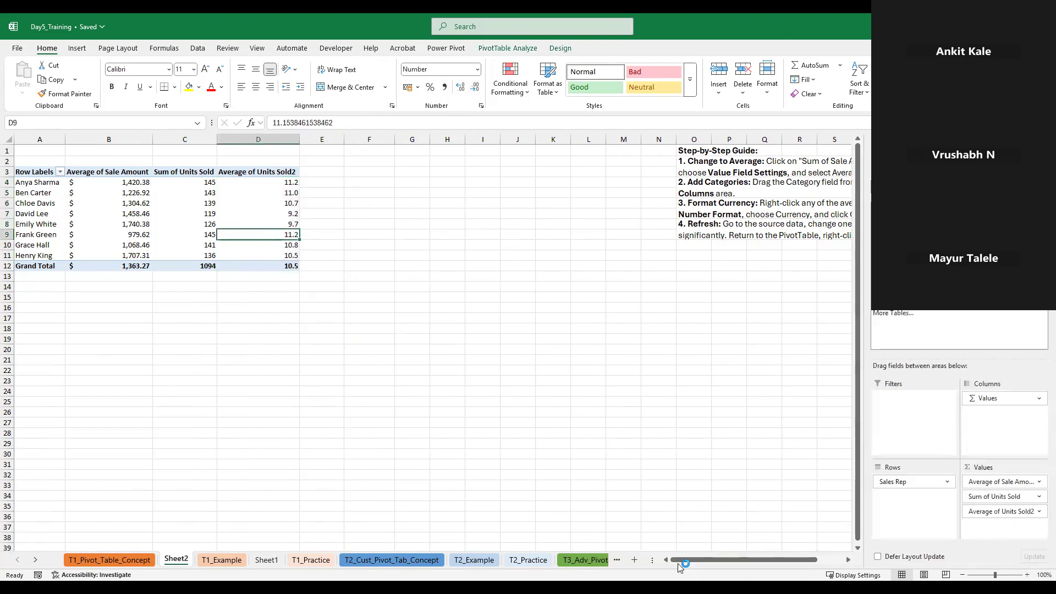
Change the Sale Amount in cell G2 of the T1_Example source data to 80,00,00,000
{"action": "left_click", "coordinate": [108, 187]}
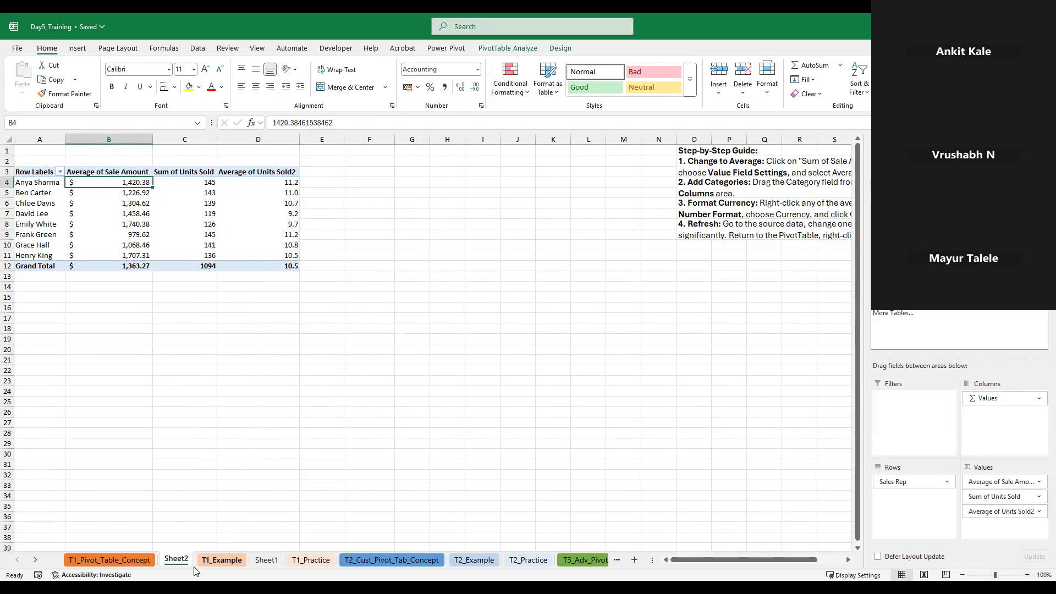
{"action": "left_click", "coordinate": [225, 563]}
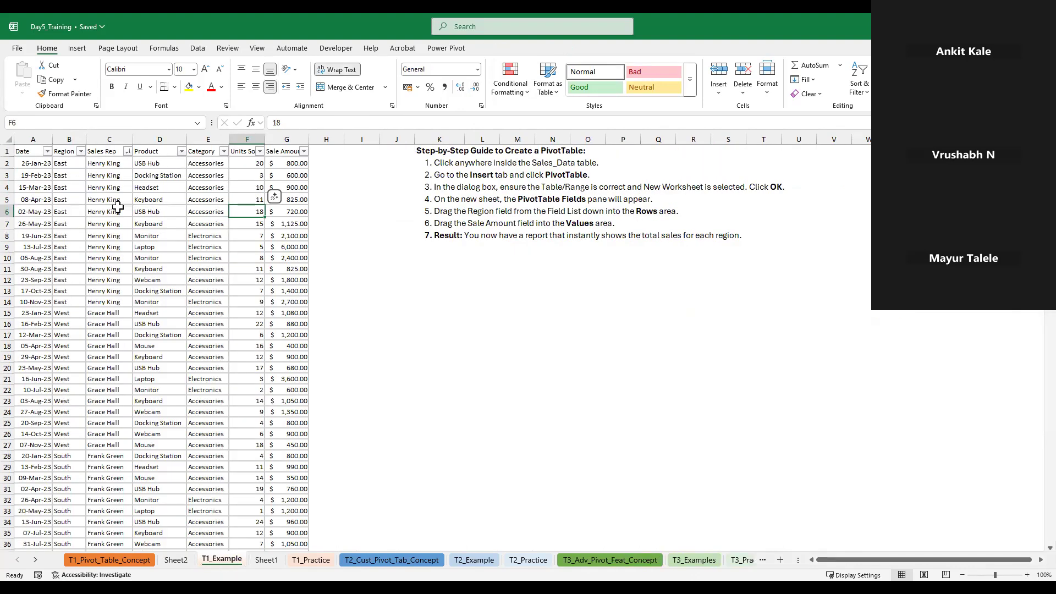
{"action": "left_click", "coordinate": [287, 163]}
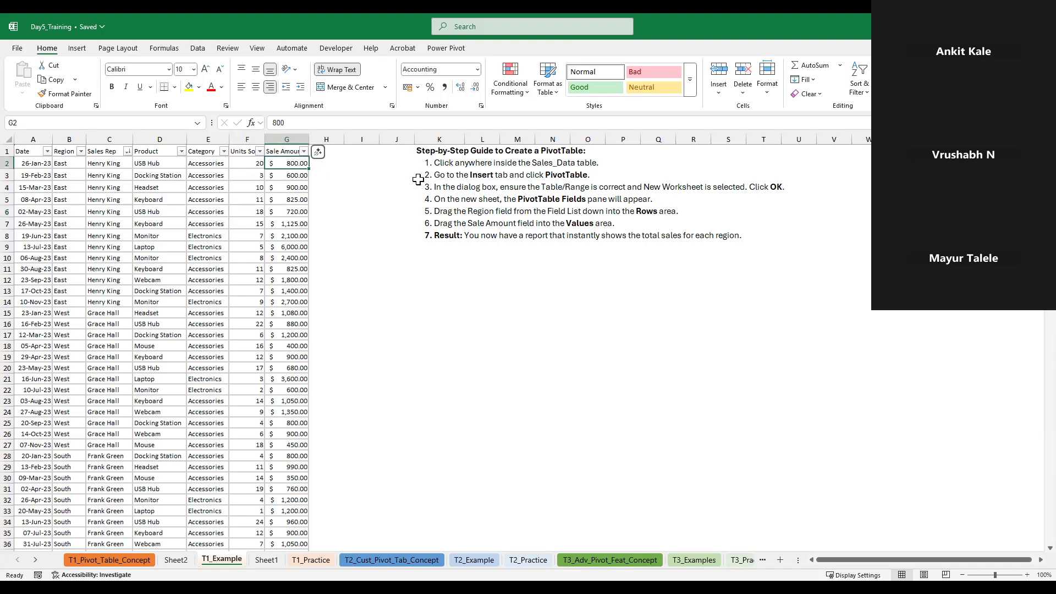
{"action": "key", "text": "F2"}
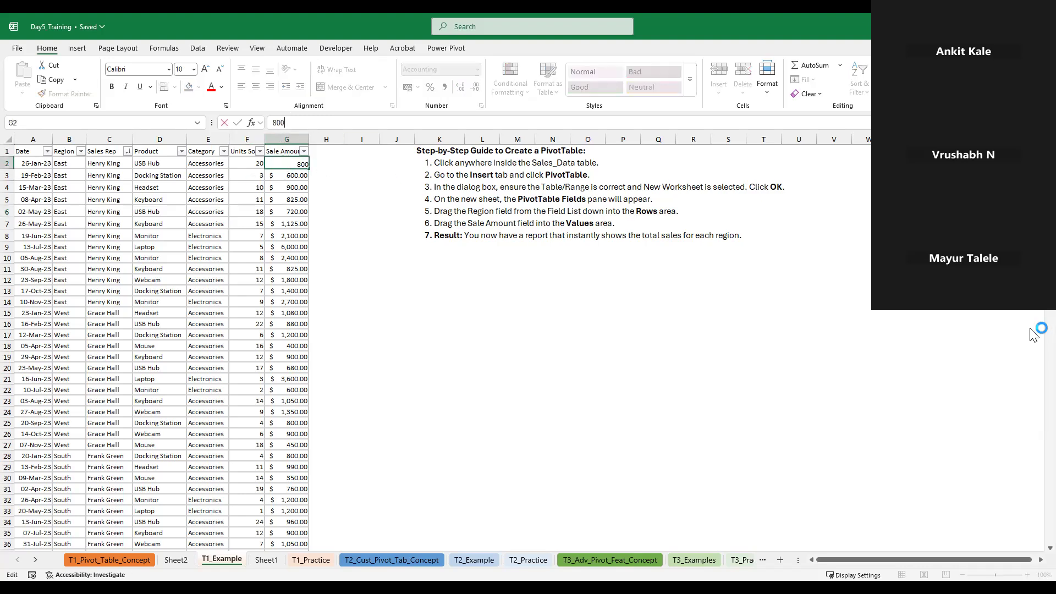
{"action": "type", "text": "00,00,000."}
{"action": "key", "text": "Return"}
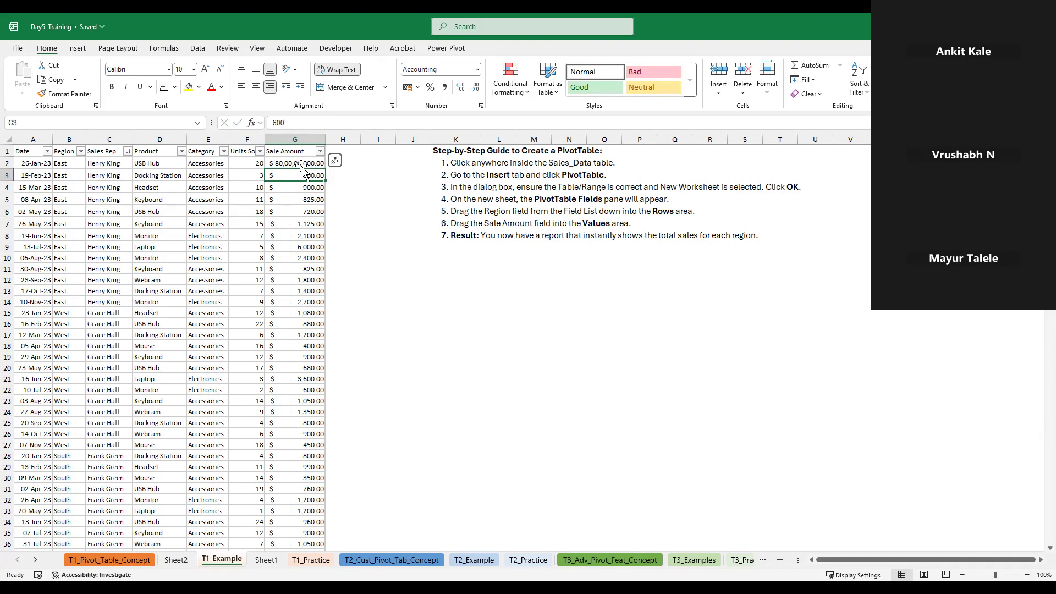
Add Sale Amount as a sum to the Values of the Sheet2 PivotTable, alongside its average
{"action": "left_click", "coordinate": [177, 565]}
{"action": "left_click", "coordinate": [251, 264]}
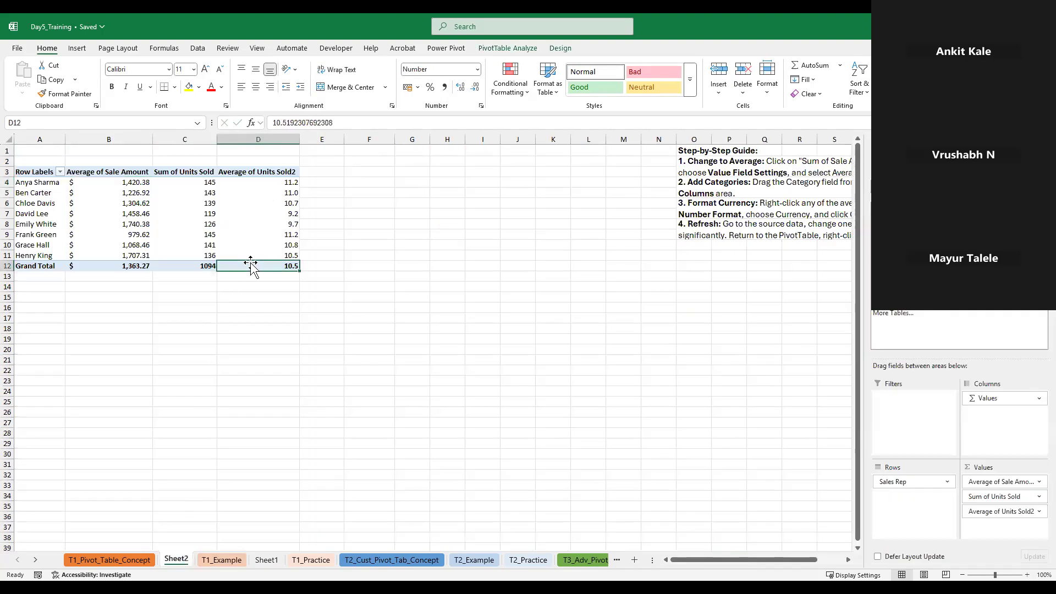
{"action": "left_click", "coordinate": [80, 195]}
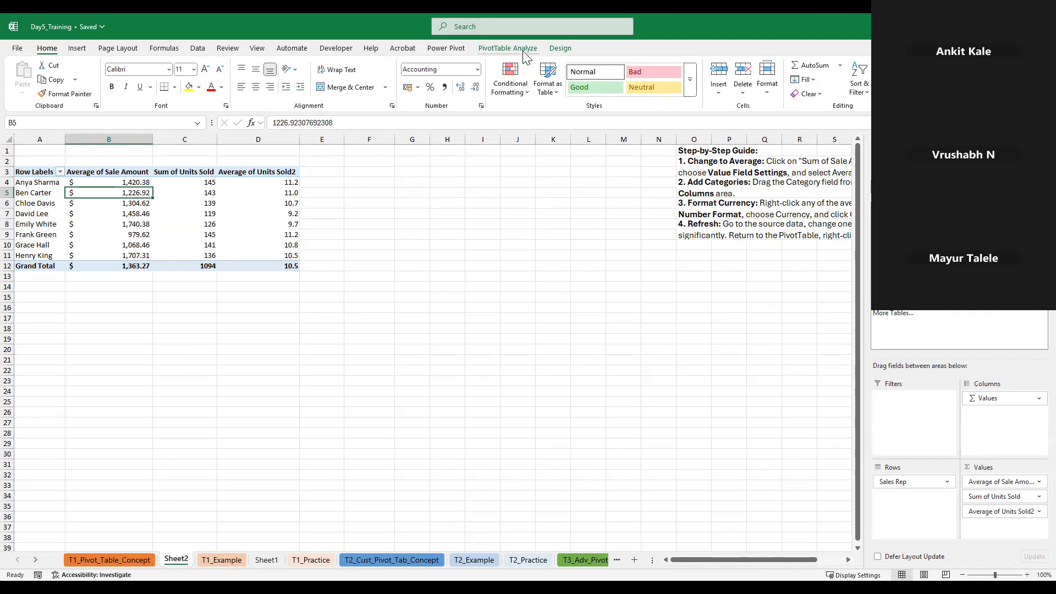
{"action": "left_click", "coordinate": [524, 52]}
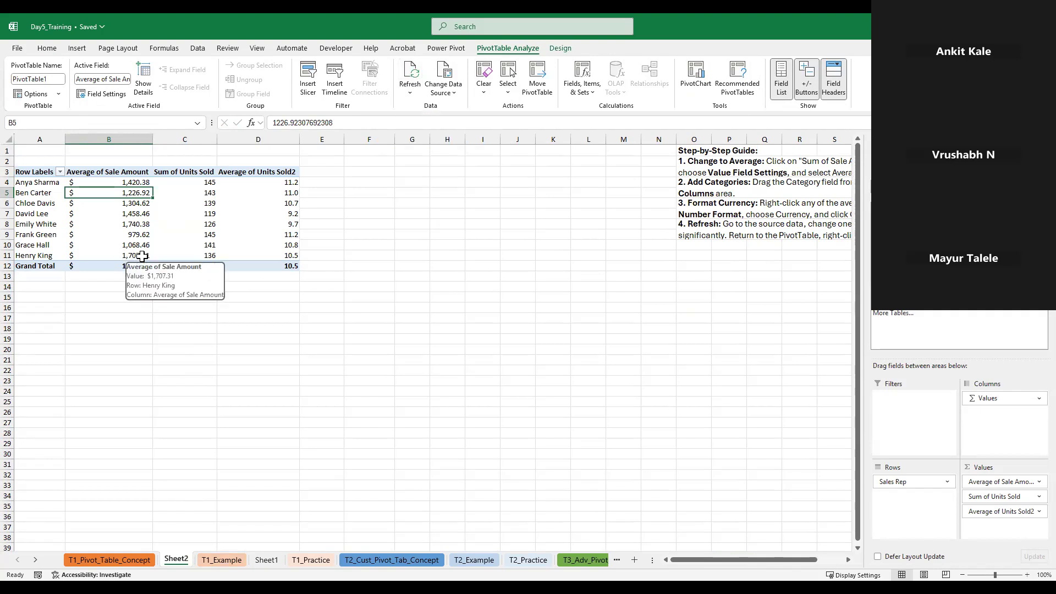
{"action": "left_click_drag", "start_coordinate": [935, 344], "coordinate": [998, 492]}
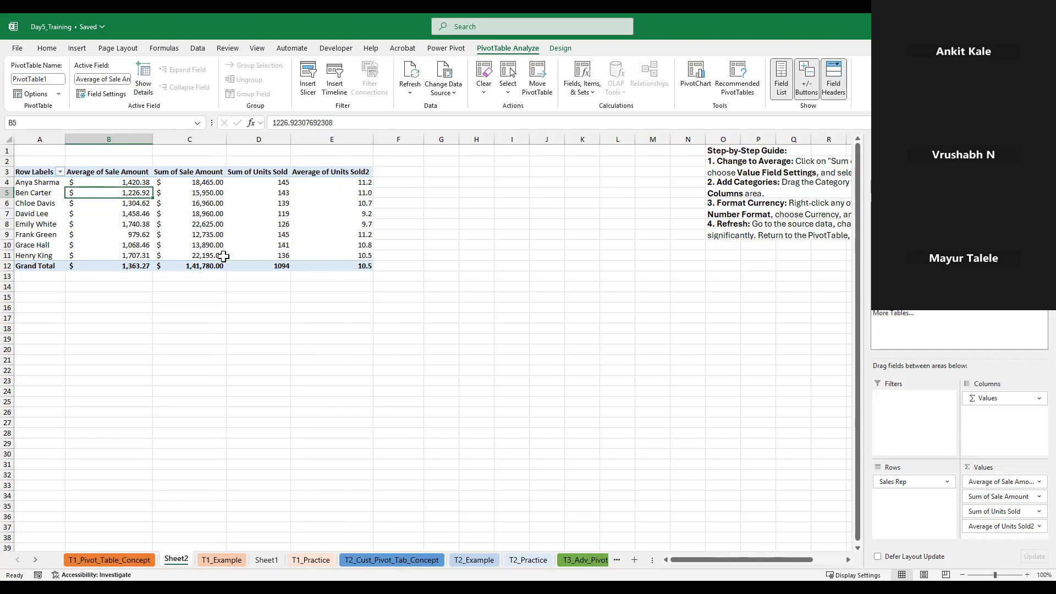
Refresh all PivotTables to pick up the changed Sale Amount in the source data
{"action": "mouse_move", "coordinate": [213, 257]}
{"action": "left_click", "coordinate": [410, 82]}
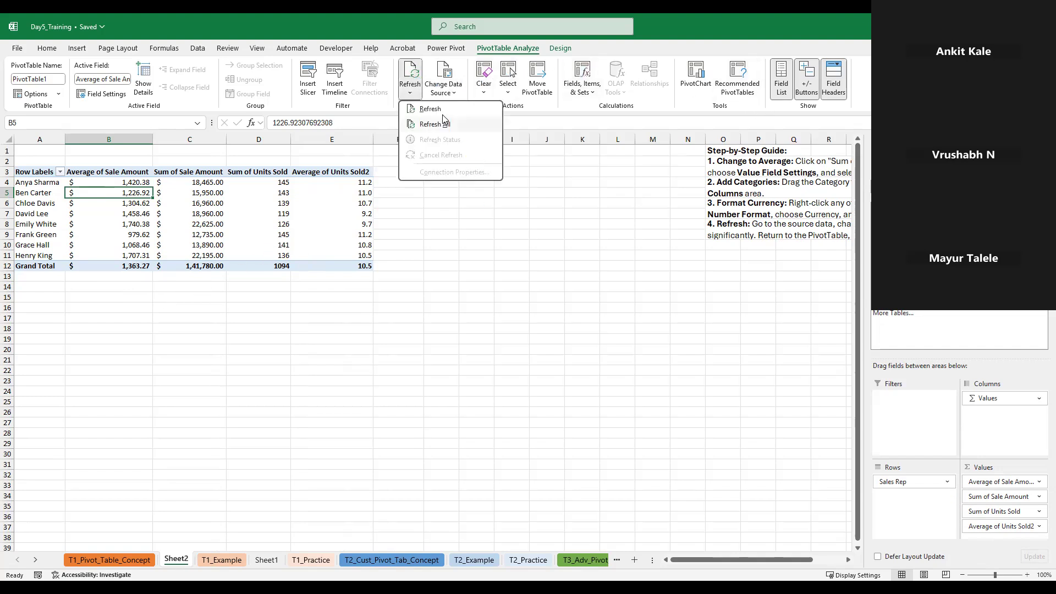
{"action": "left_click", "coordinate": [440, 124]}
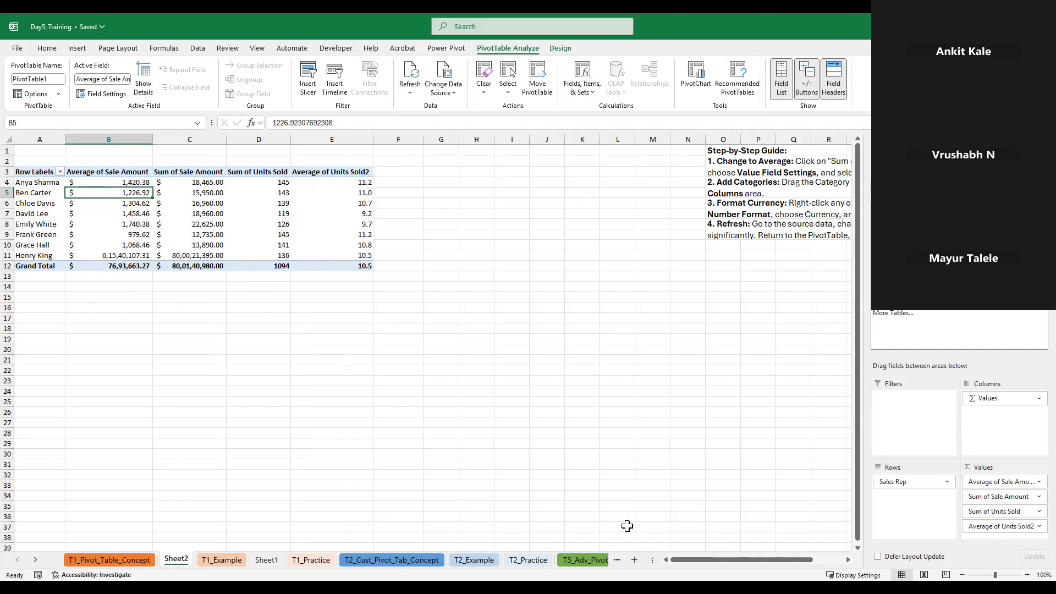
{"action": "mouse_move", "coordinate": [165, 257]}
Undo the PivotTable refresh and the Sale Amount edit in G2 of T1_Example, and return to the Sheet2 PivotTable
{"action": "left_click", "coordinate": [849, 559]}
{"action": "left_click", "coordinate": [849, 559]}
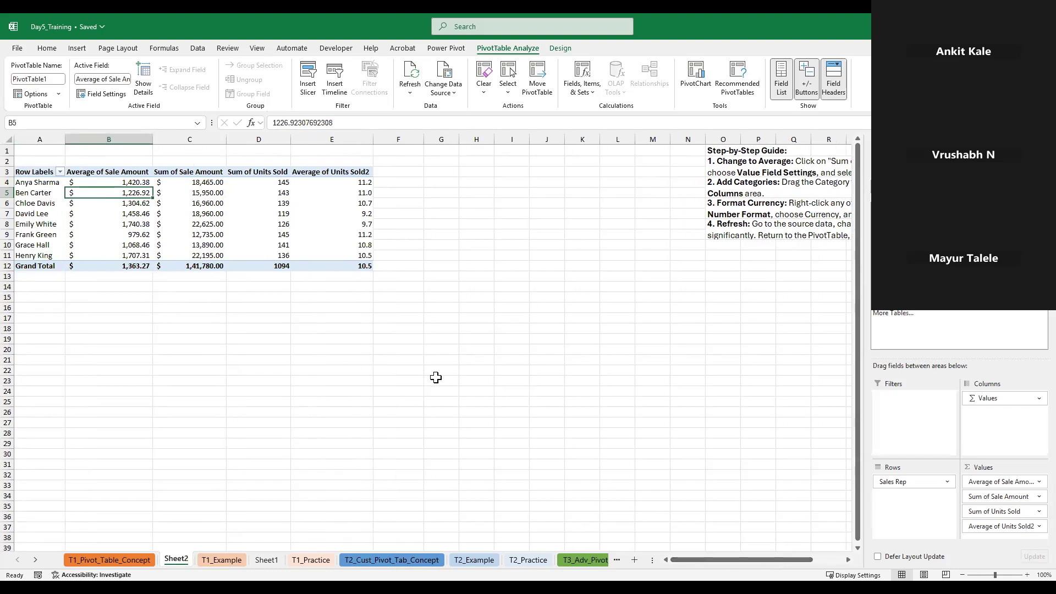
{"action": "key", "text": "ctrl+Page_Down"}
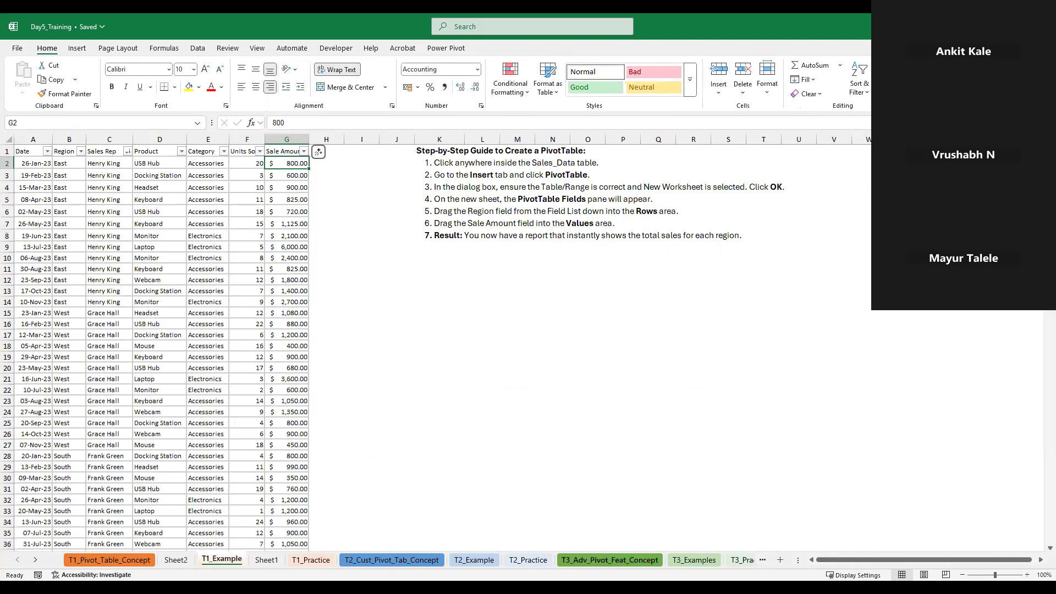
{"action": "left_click", "coordinate": [645, 559]}
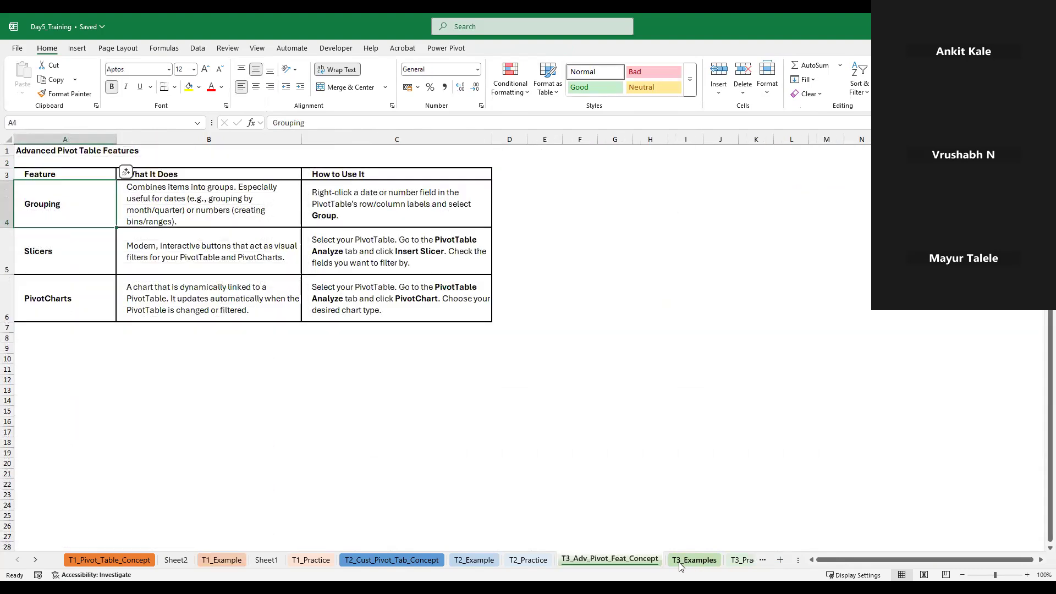
{"action": "left_click", "coordinate": [222, 559]}
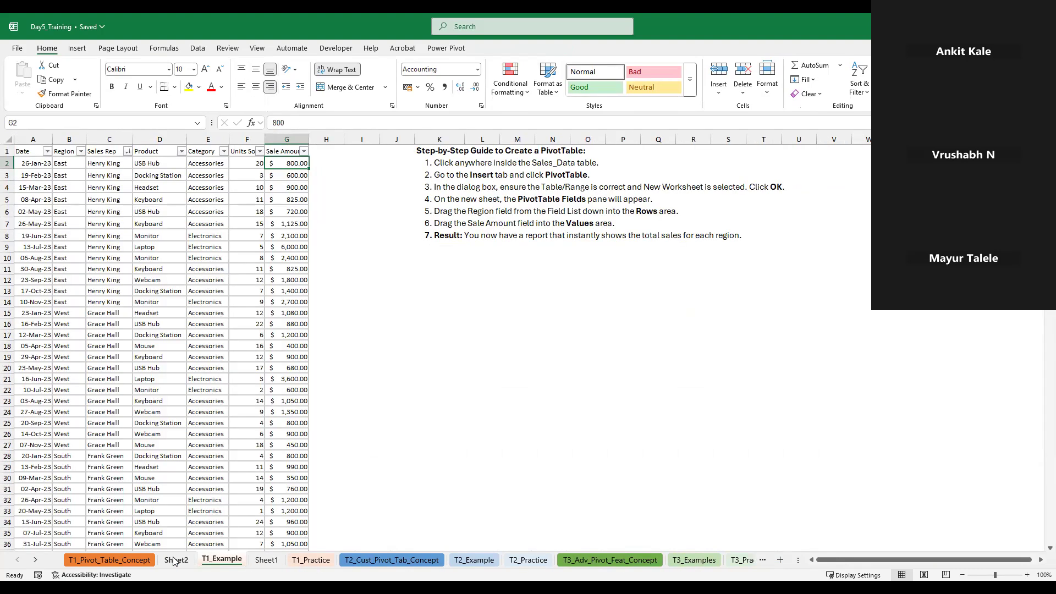
{"action": "left_click", "coordinate": [179, 560]}
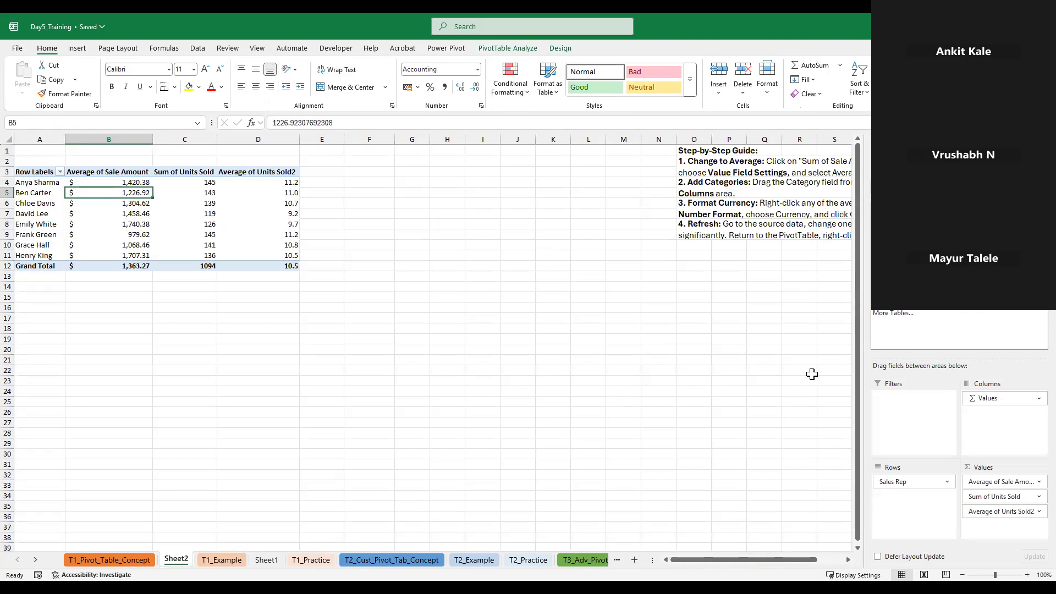
Empty the Sheet2 PivotTable by removing its Sale Amount, Units Sold and Sales Rep fields
{"action": "left_click", "coordinate": [878, 293]}
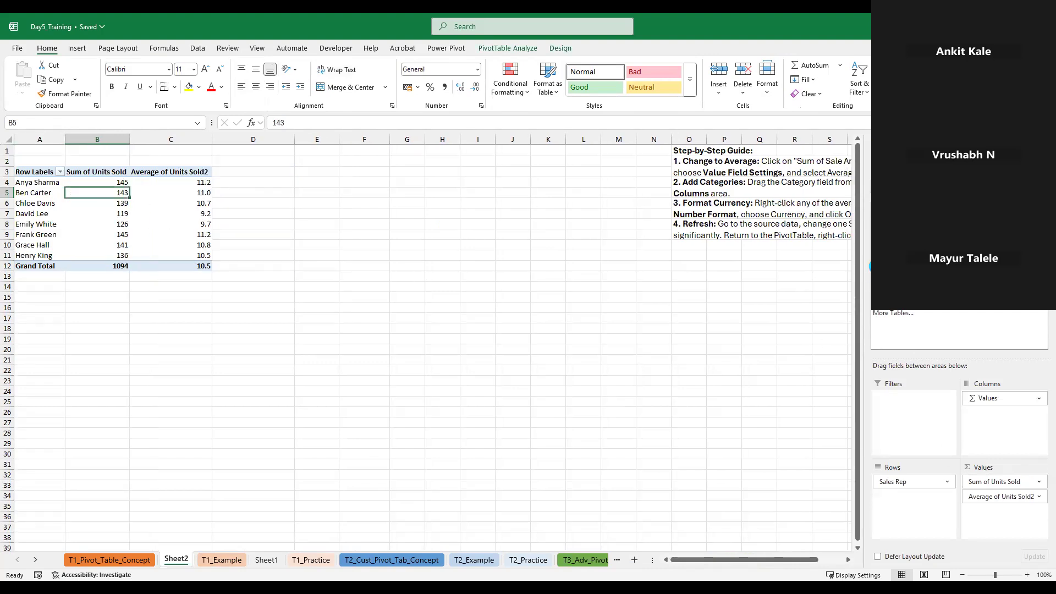
{"action": "left_click", "coordinate": [878, 281]}
{"action": "left_click", "coordinate": [878, 235]}
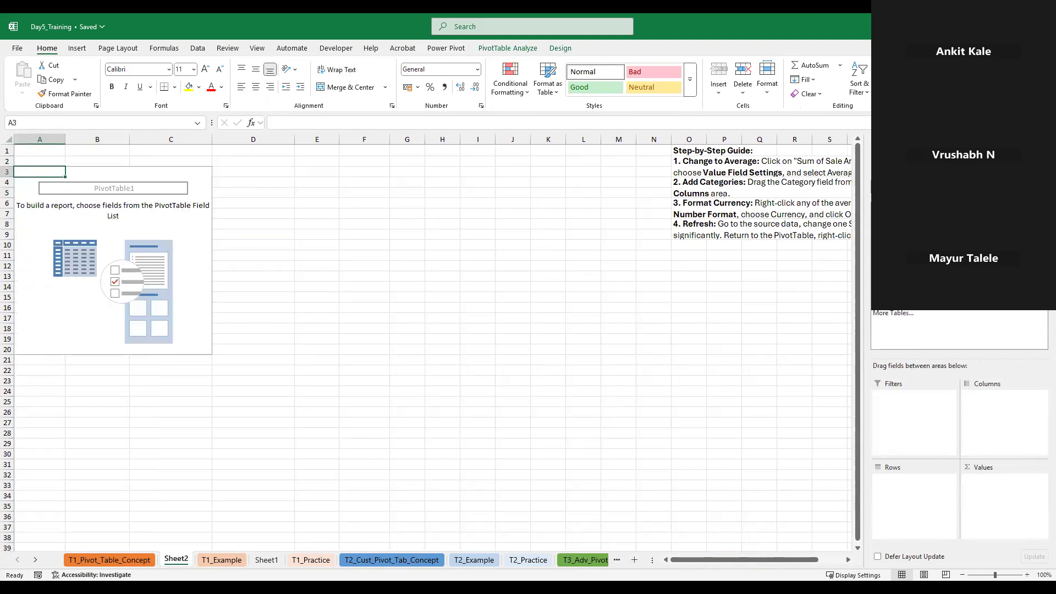
Build the PivotTable with Region and Sales Rep in Rows and the sum of Sale Amount in Values
{"action": "left_click", "coordinate": [880, 226]}
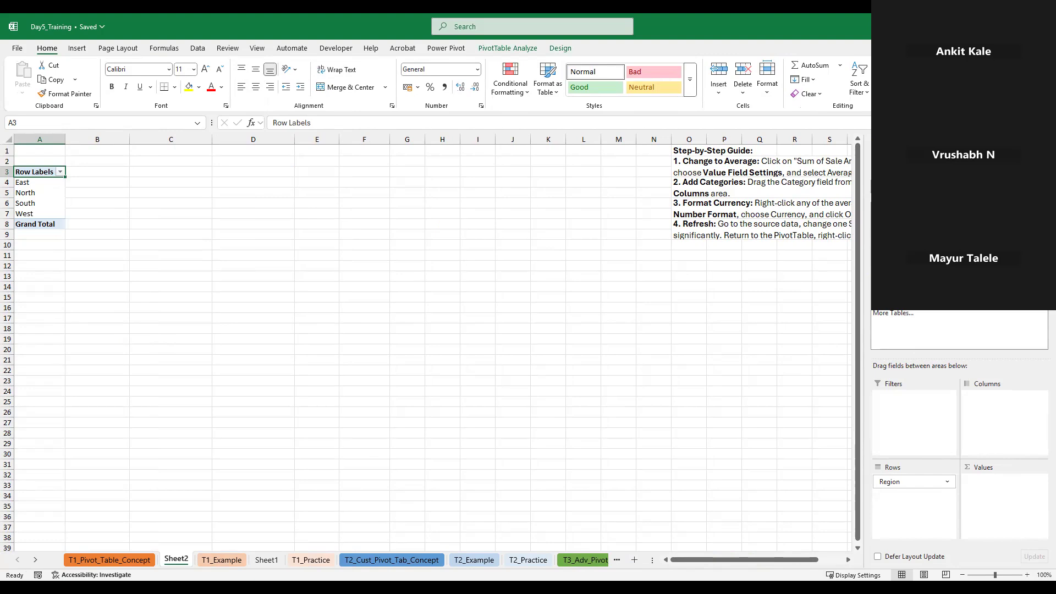
{"action": "left_click", "coordinate": [879, 241]}
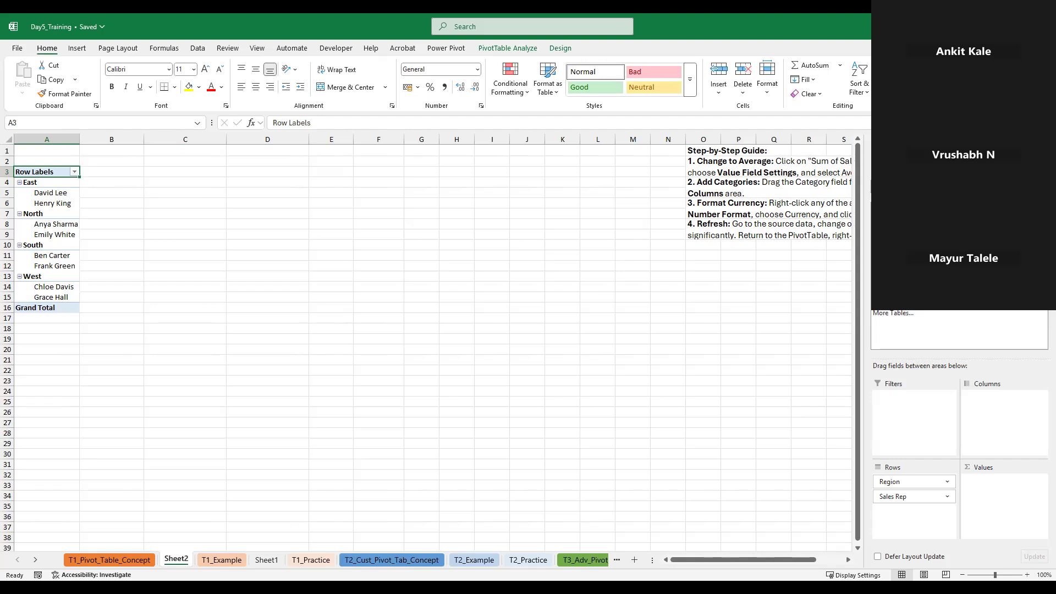
{"action": "left_click", "coordinate": [879, 291]}
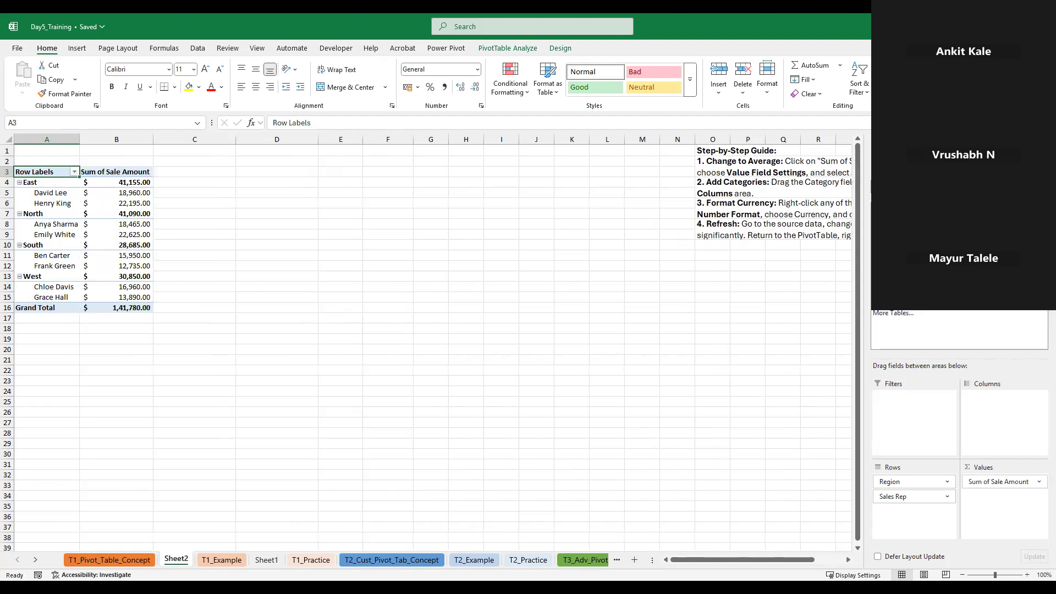
Show the PivotTable's Sum of Sale Amount values as % of Grand Total
{"action": "left_click", "coordinate": [130, 194]}
{"action": "right_click", "coordinate": [129, 193]}
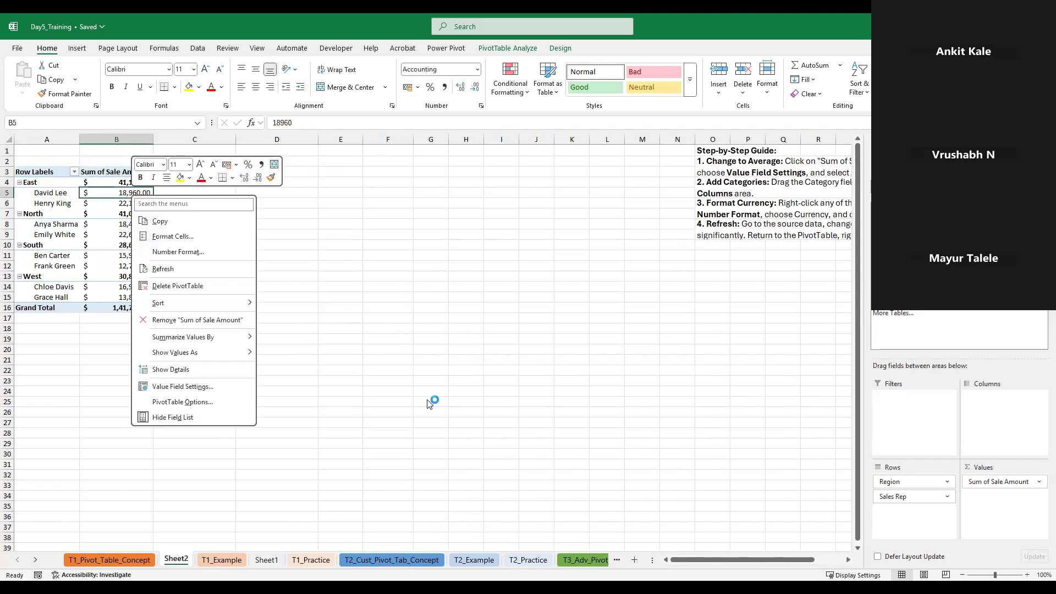
{"action": "left_click", "coordinate": [200, 386]}
{"action": "left_click", "coordinate": [130, 225]}
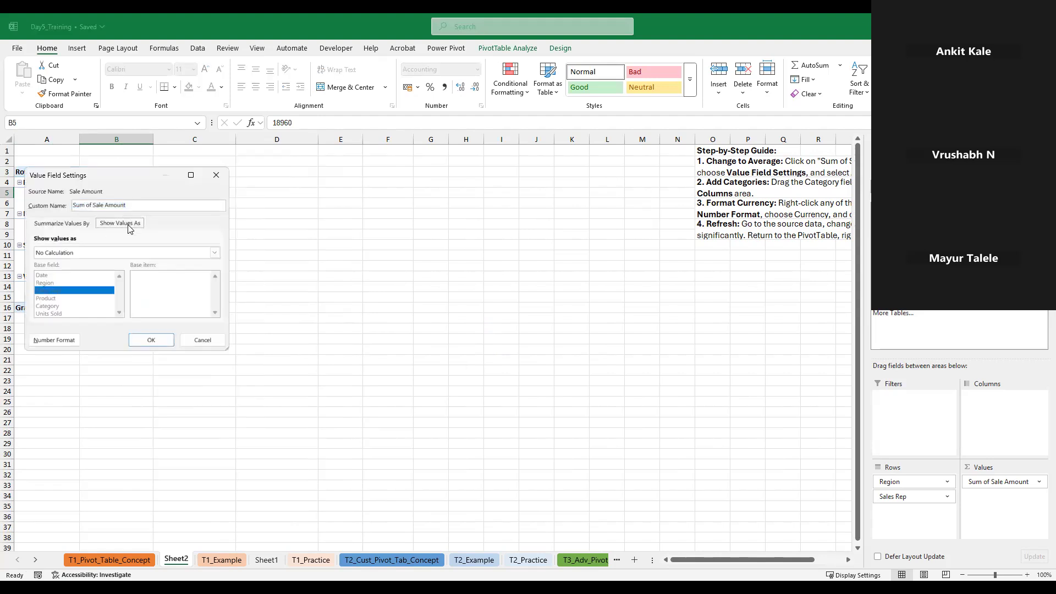
{"action": "left_click", "coordinate": [69, 254]}
{"action": "left_click", "coordinate": [80, 271]}
{"action": "left_click", "coordinate": [154, 340]}
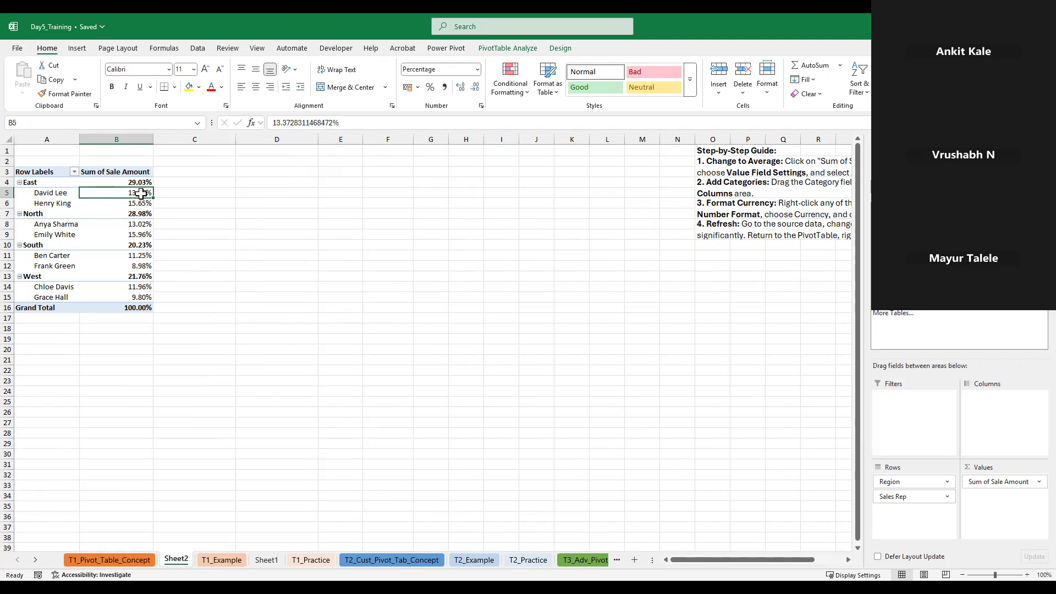
Examine how the sales reps' percentages relate to their East and North region percentages in the PivotTable
{"action": "mouse_move", "coordinate": [139, 203]}
{"action": "right_click", "coordinate": [123, 192]}
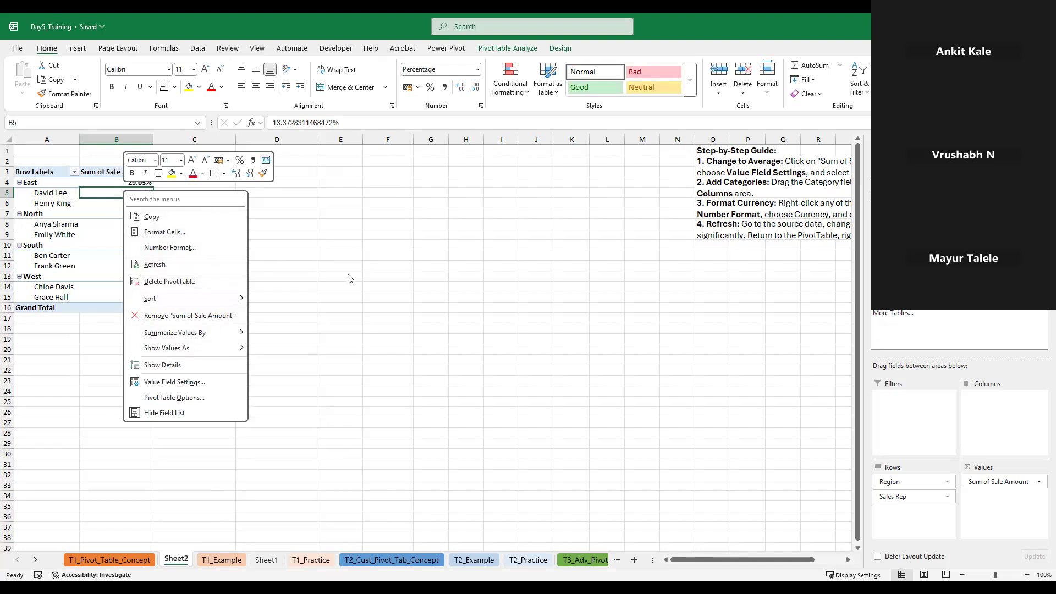
{"action": "left_click", "coordinate": [204, 203]}
{"action": "left_click_drag", "start_coordinate": [138, 195], "coordinate": [142, 205]}
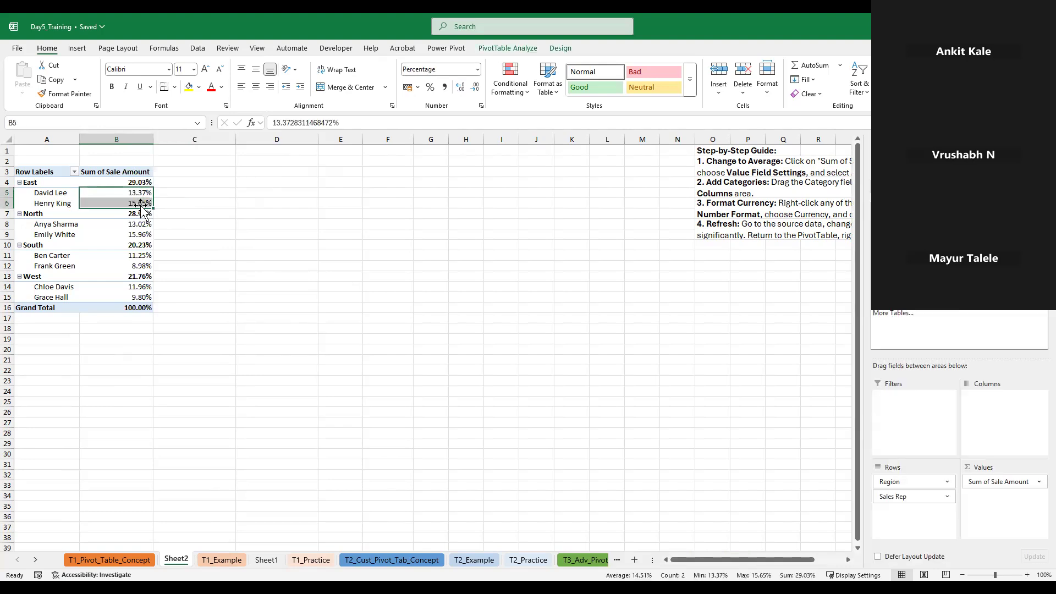
{"action": "left_click", "coordinate": [138, 182]}
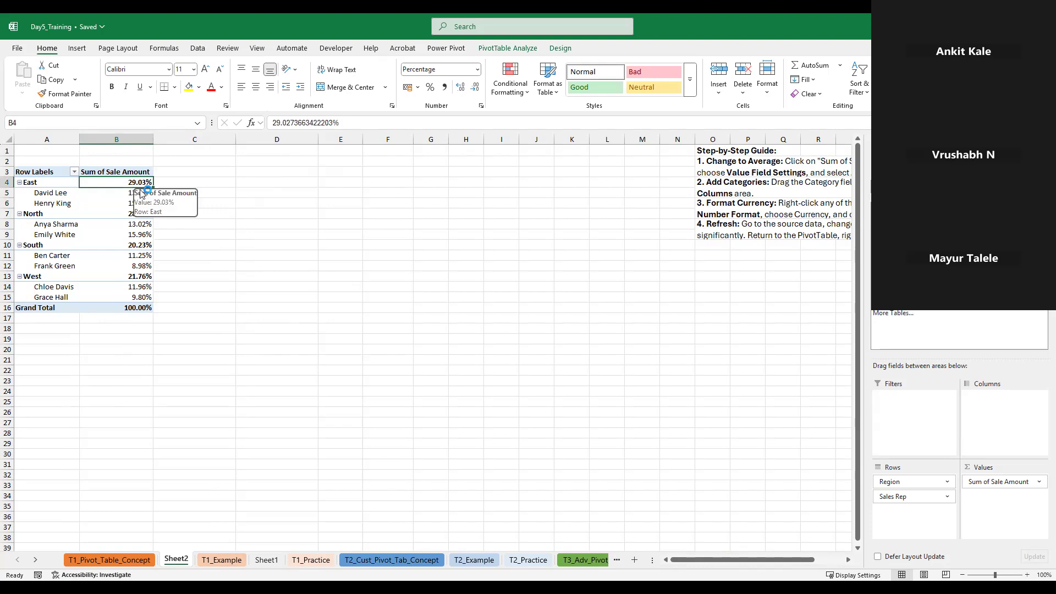
{"action": "left_click", "coordinate": [130, 195]}
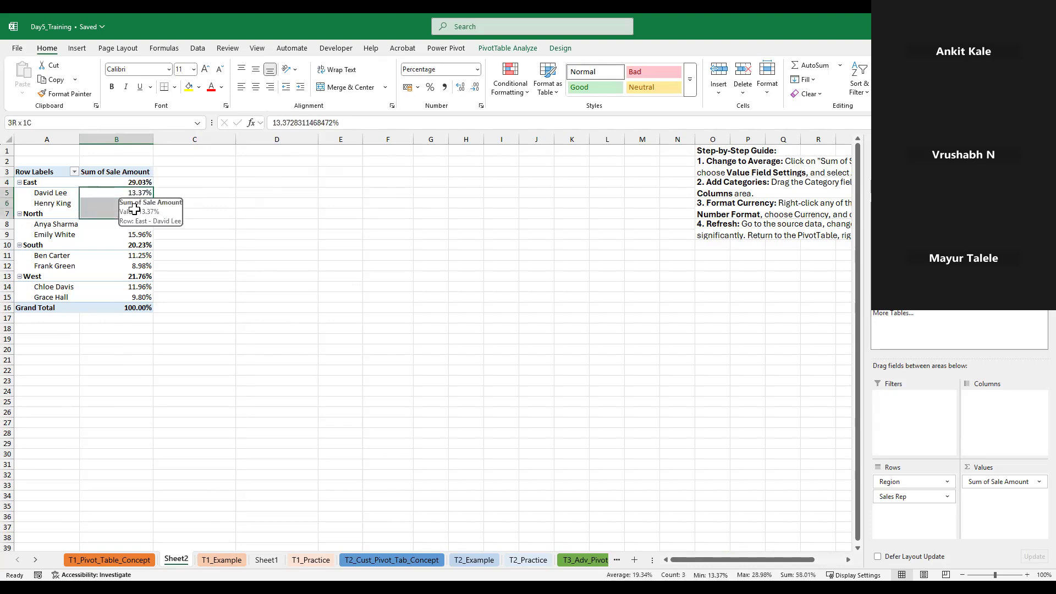
{"action": "left_click", "coordinate": [466, 287]}
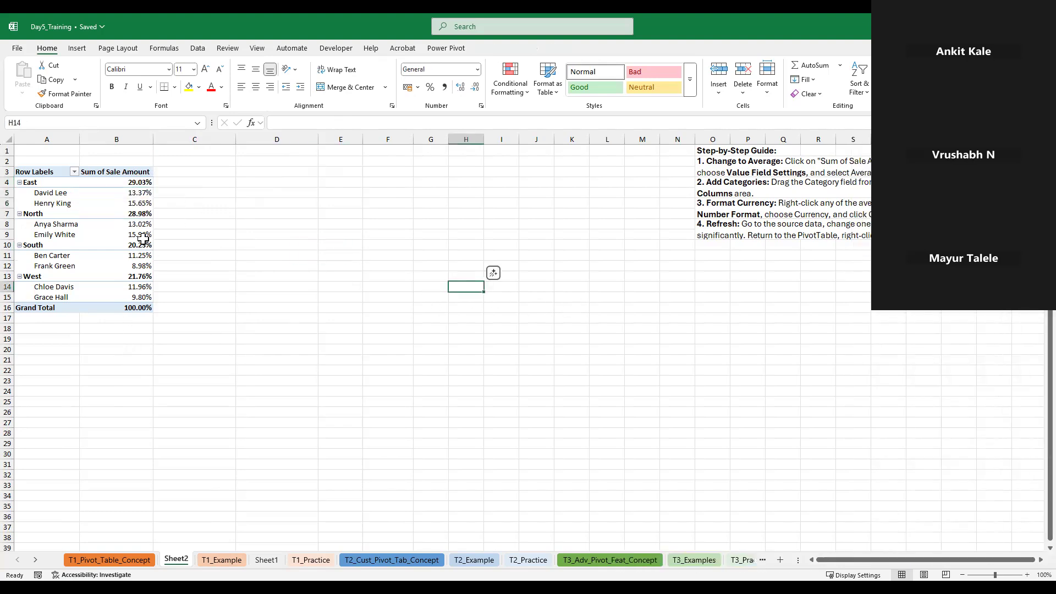
{"action": "left_click", "coordinate": [117, 226]}
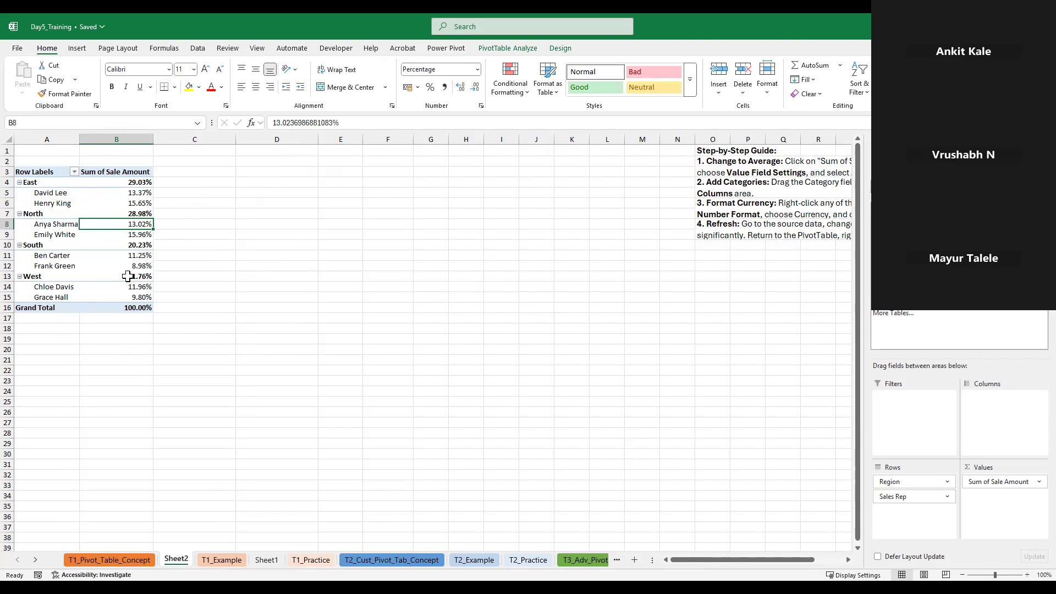
Show the PivotTable's Sum of Sale Amount values as % of Parent Row Total
{"action": "left_click", "coordinate": [137, 205]}
{"action": "right_click", "coordinate": [144, 207]}
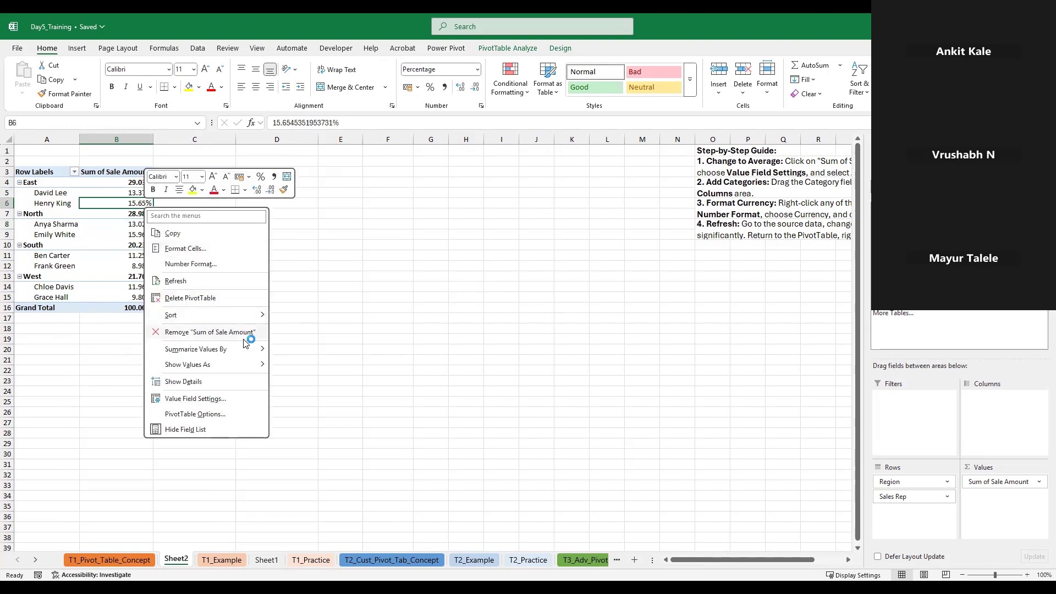
{"action": "left_click", "coordinate": [211, 366]}
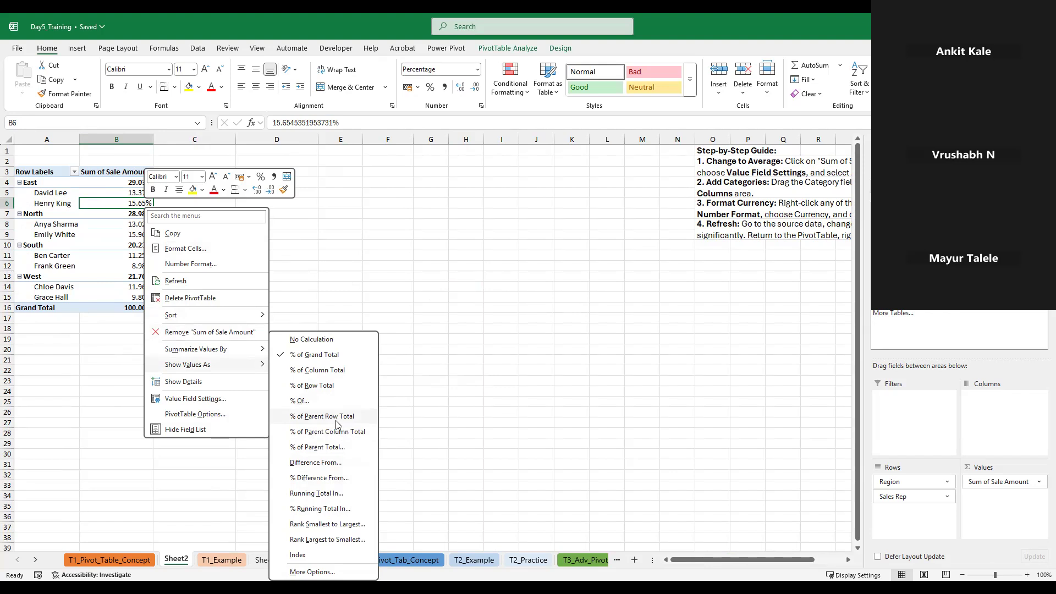
{"action": "left_click", "coordinate": [308, 414]}
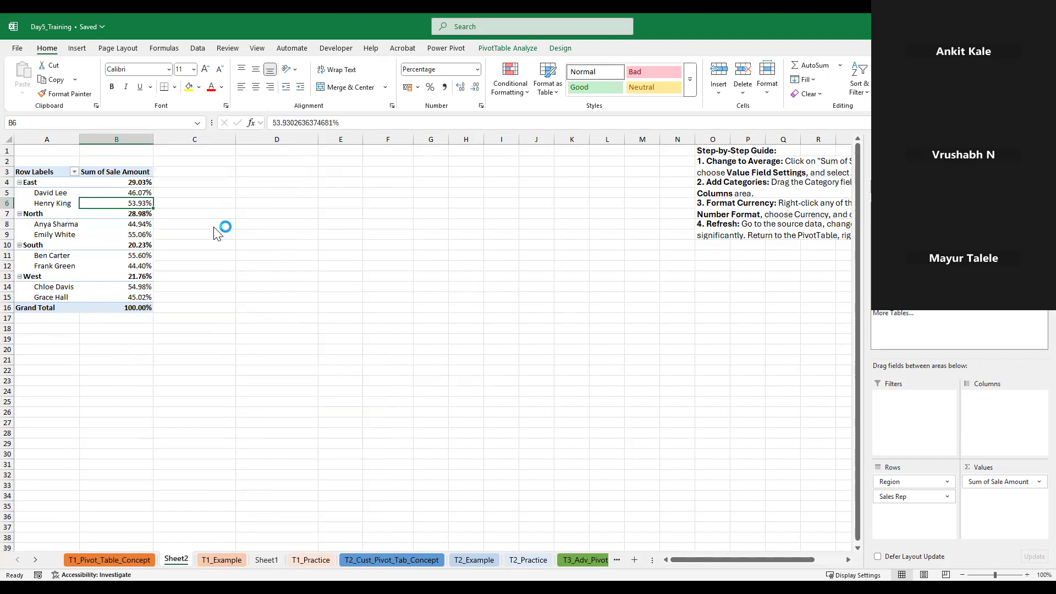
{"action": "right_click", "coordinate": [124, 181]}
{"action": "left_click", "coordinate": [396, 335]}
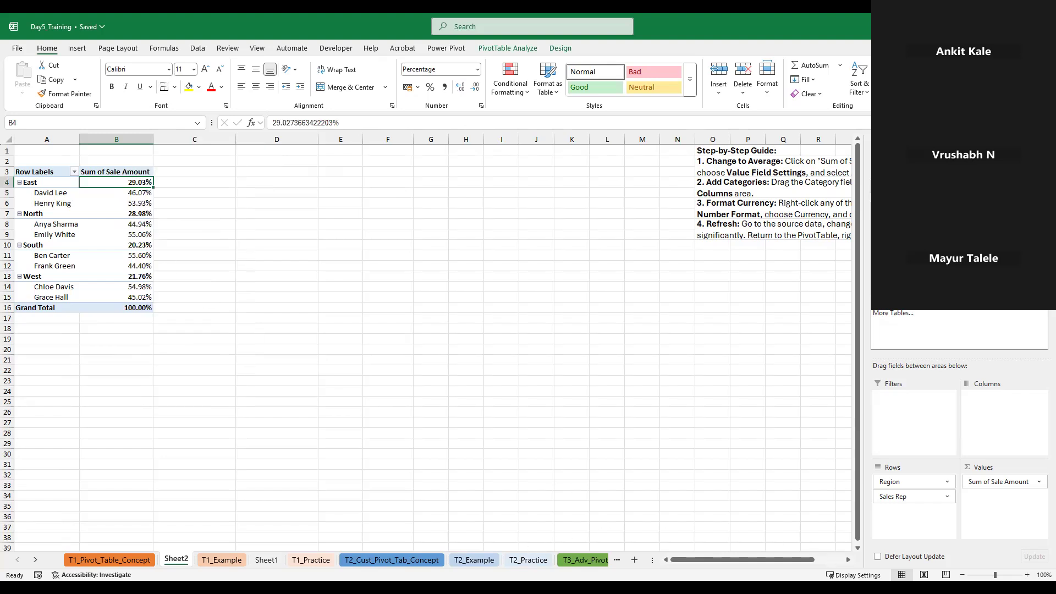
Clear Sale Amount and Date from the Sheet2 PivotTable, and add Date back to Rows grouped by months and days
{"action": "left_click", "coordinate": [536, 566]}
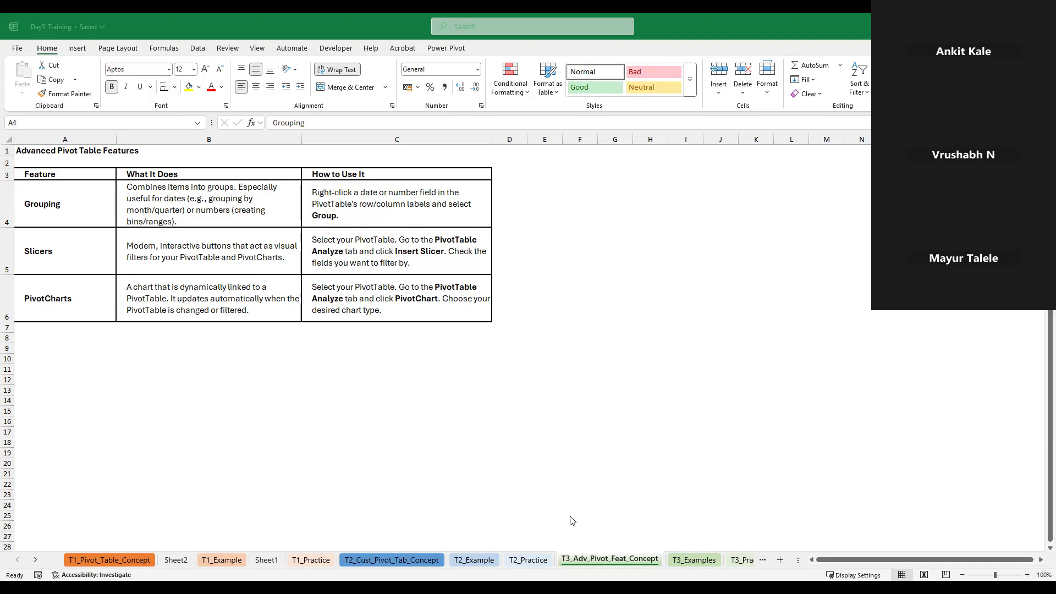
{"action": "left_click", "coordinate": [694, 560]}
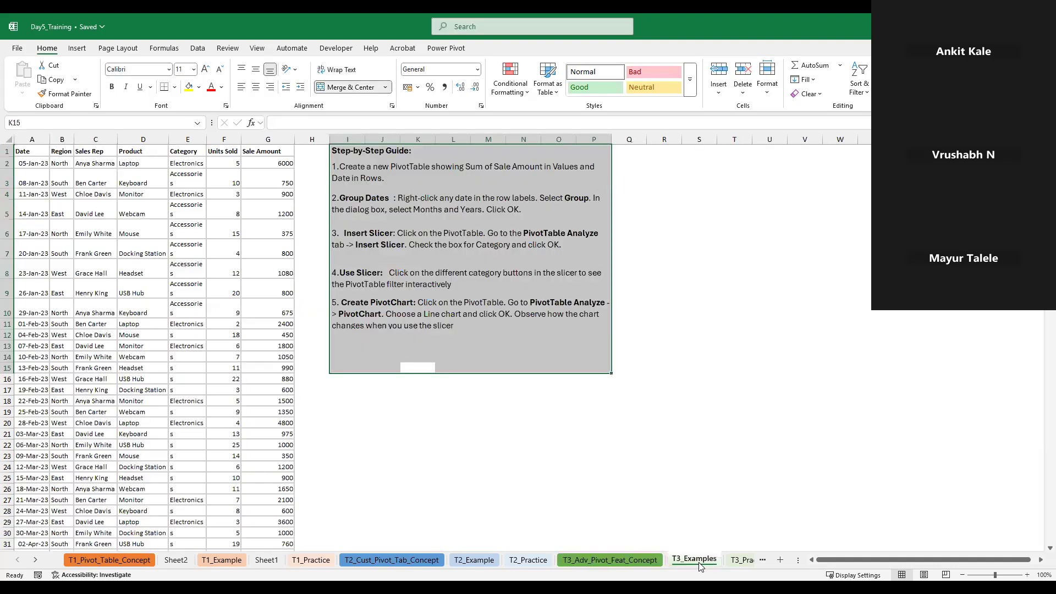
{"action": "left_click", "coordinate": [176, 560]}
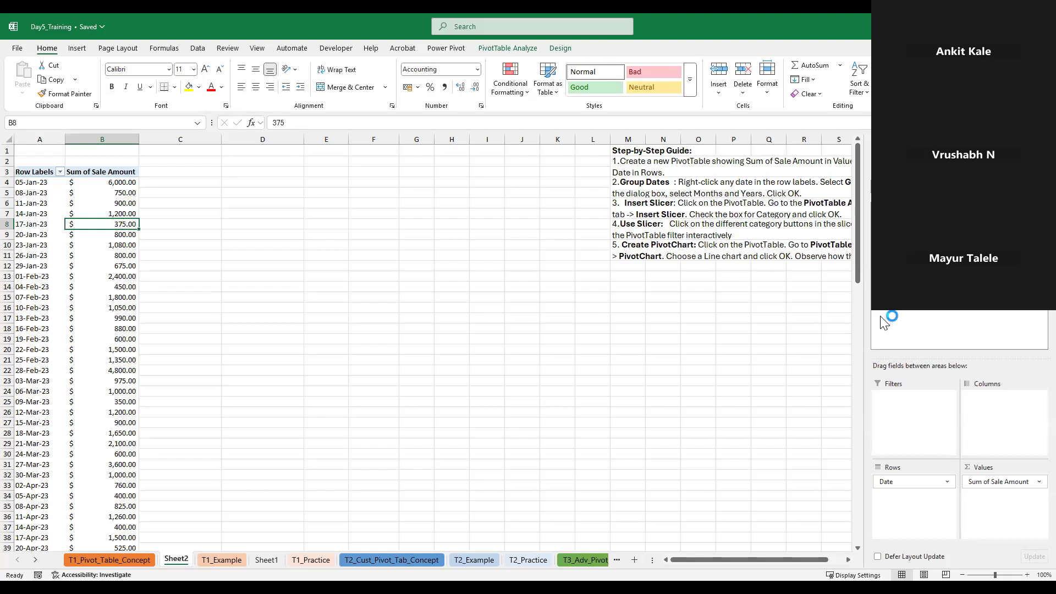
{"action": "left_click", "coordinate": [879, 270]}
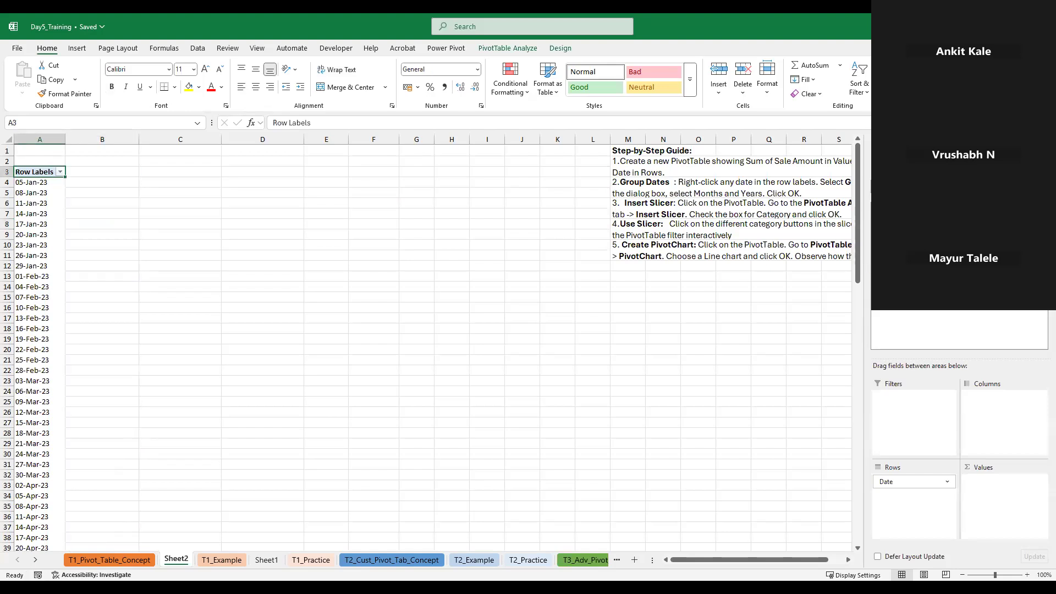
{"action": "left_click", "coordinate": [879, 220]}
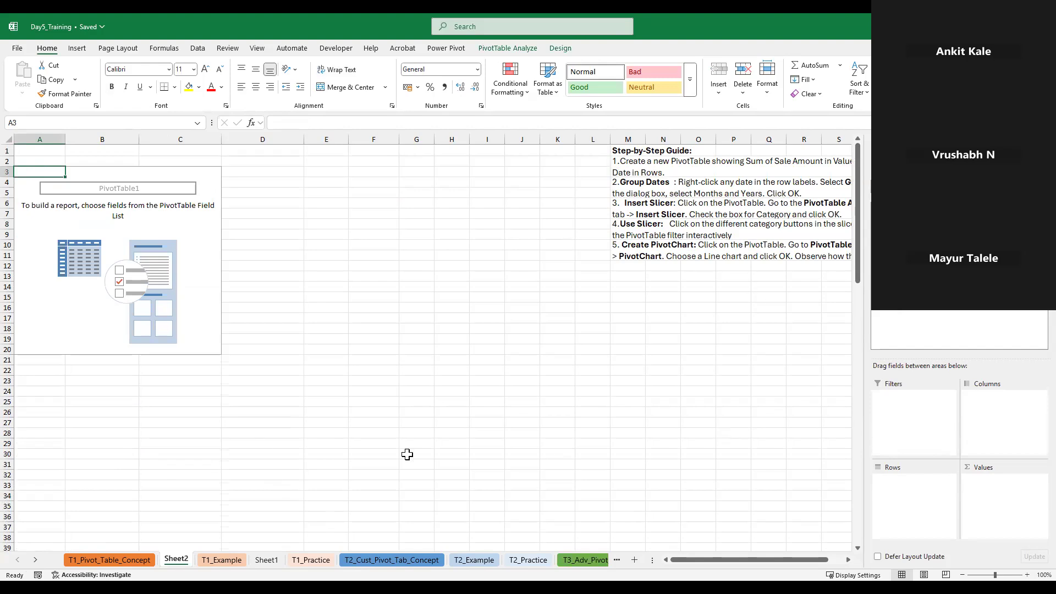
{"action": "left_click", "coordinate": [879, 218]}
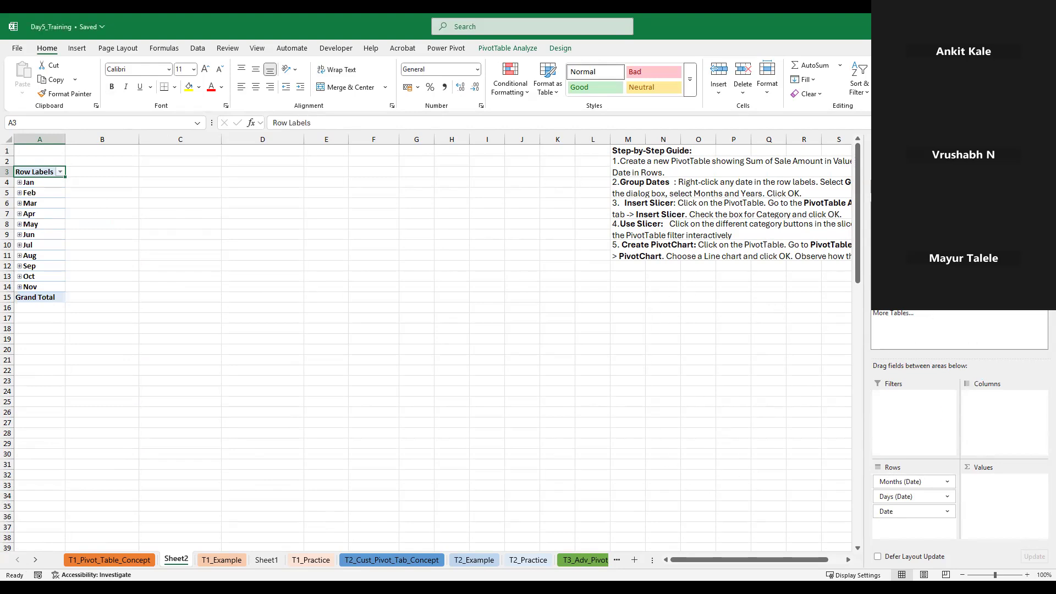
Add Sale Amount to the Sheet2 PivotTable's Values and group the row dates by quarters only
{"action": "left_click", "coordinate": [880, 270]}
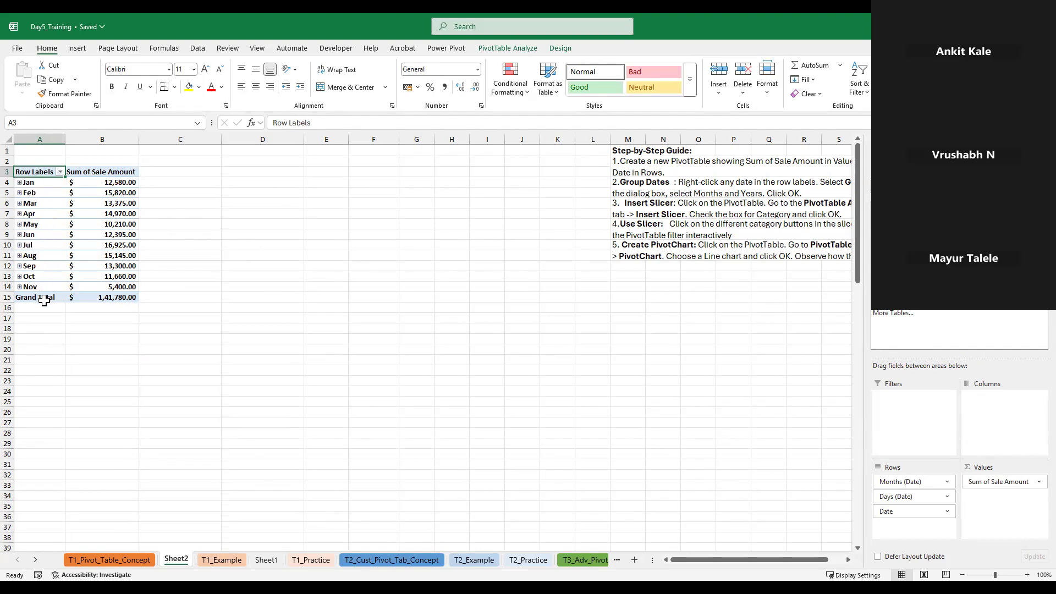
{"action": "right_click", "coordinate": [35, 183]}
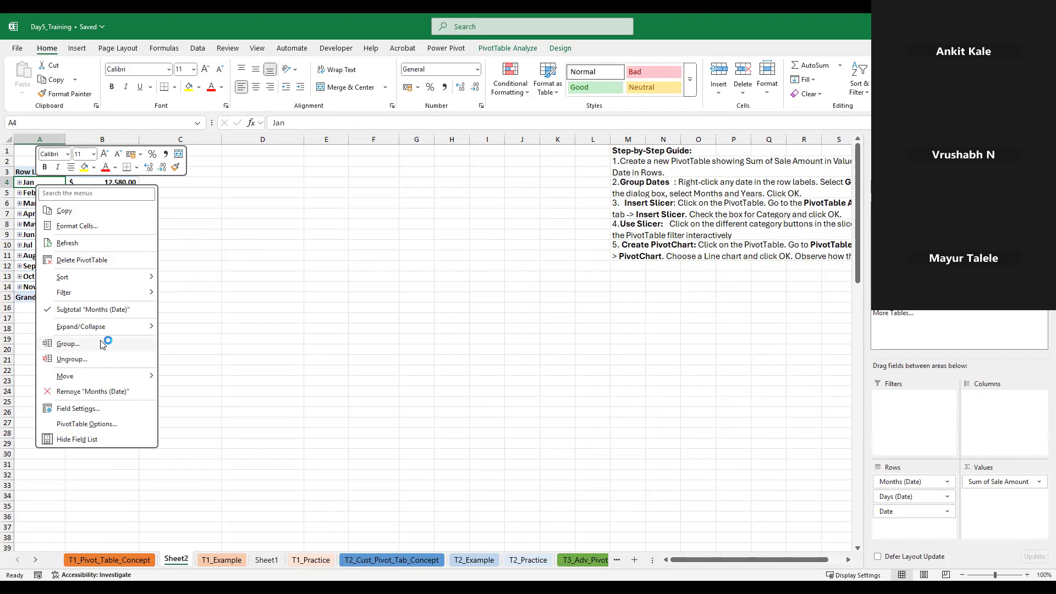
{"action": "left_click", "coordinate": [42, 236]}
{"action": "left_click", "coordinate": [41, 244]}
{"action": "left_click", "coordinate": [39, 250]}
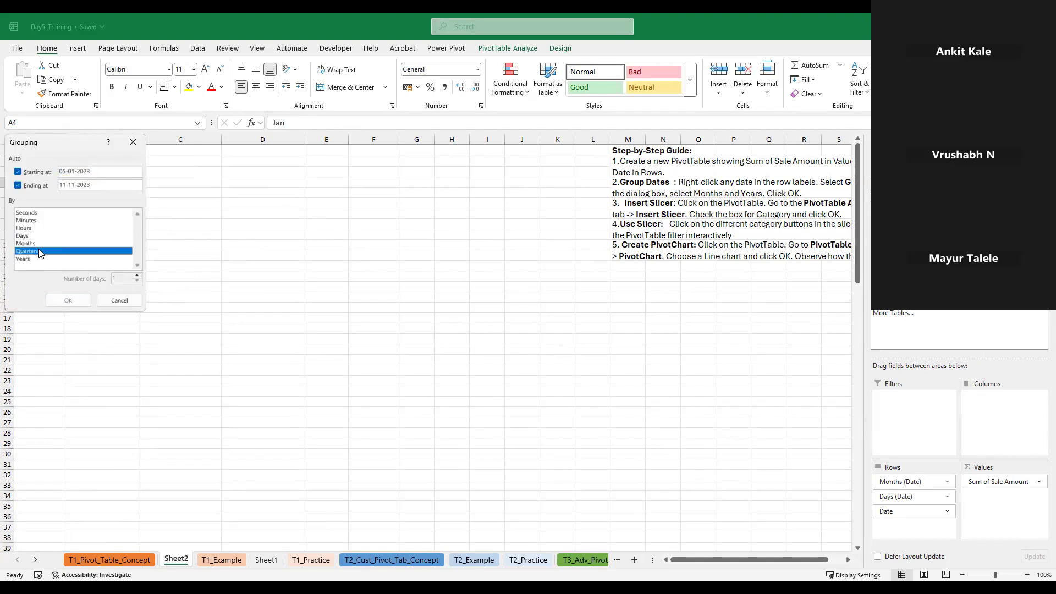
{"action": "left_click", "coordinate": [54, 300]}
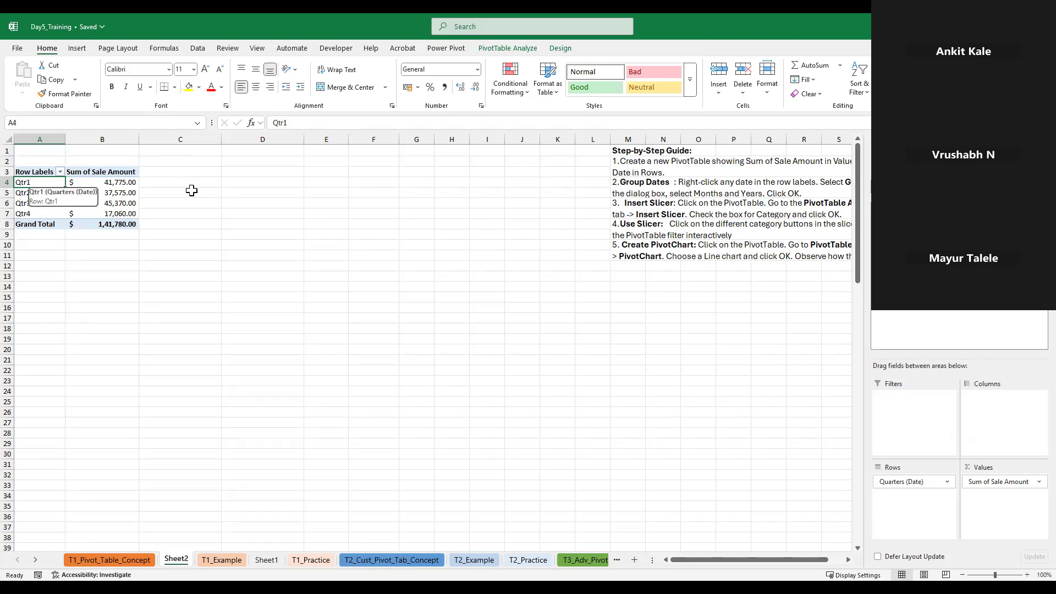
{"action": "right_click", "coordinate": [58, 190]}
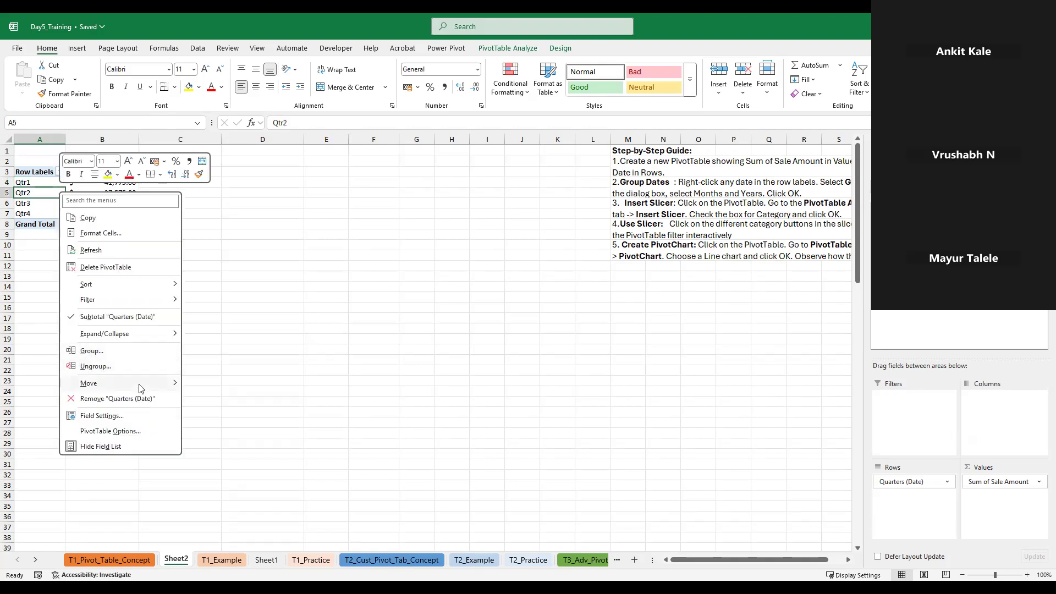
{"action": "mouse_move", "coordinate": [139, 387]}
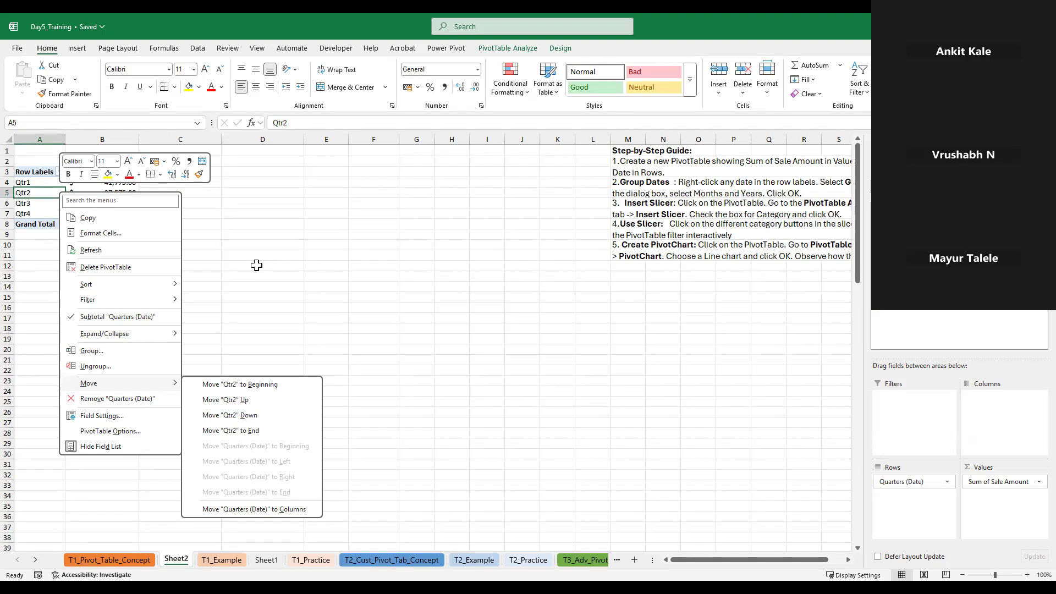
{"action": "left_click", "coordinate": [258, 268]}
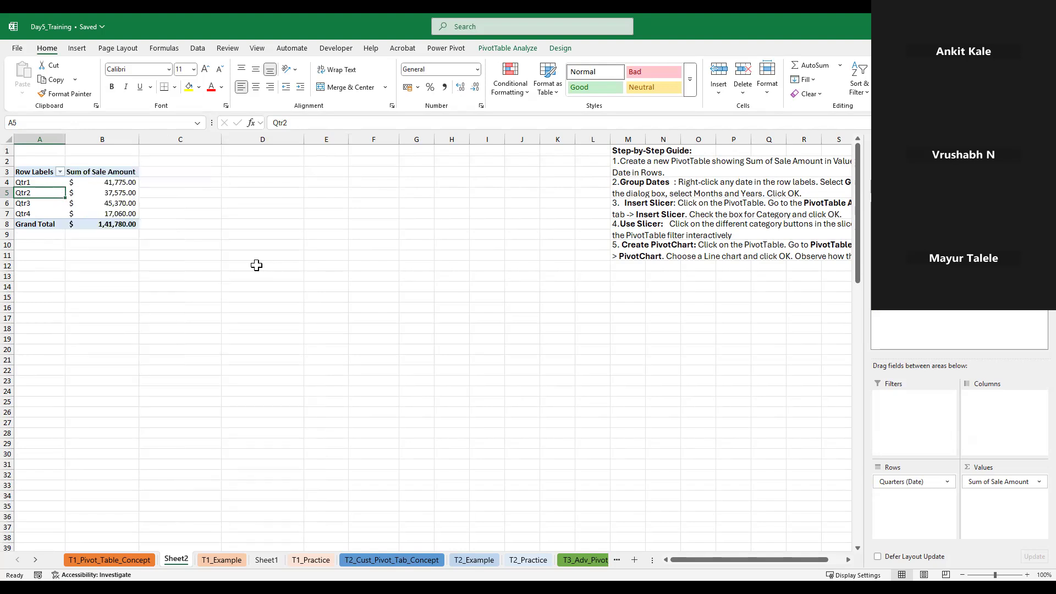
{"action": "left_click", "coordinate": [121, 205]}
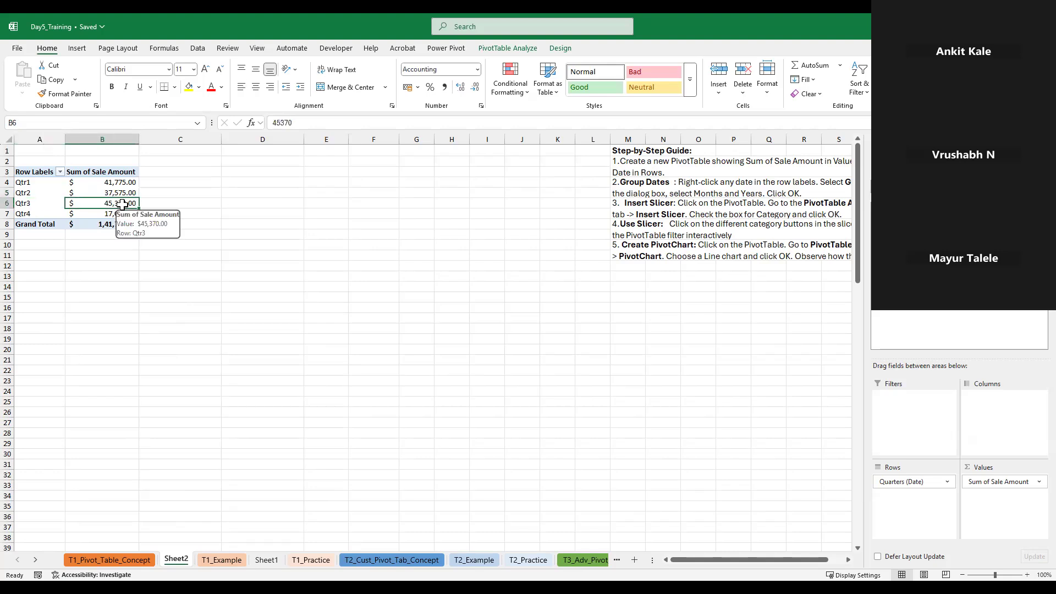
Ungroup the quarters in the PivotTable rows to list the individual dates
{"action": "right_click", "coordinate": [40, 182]}
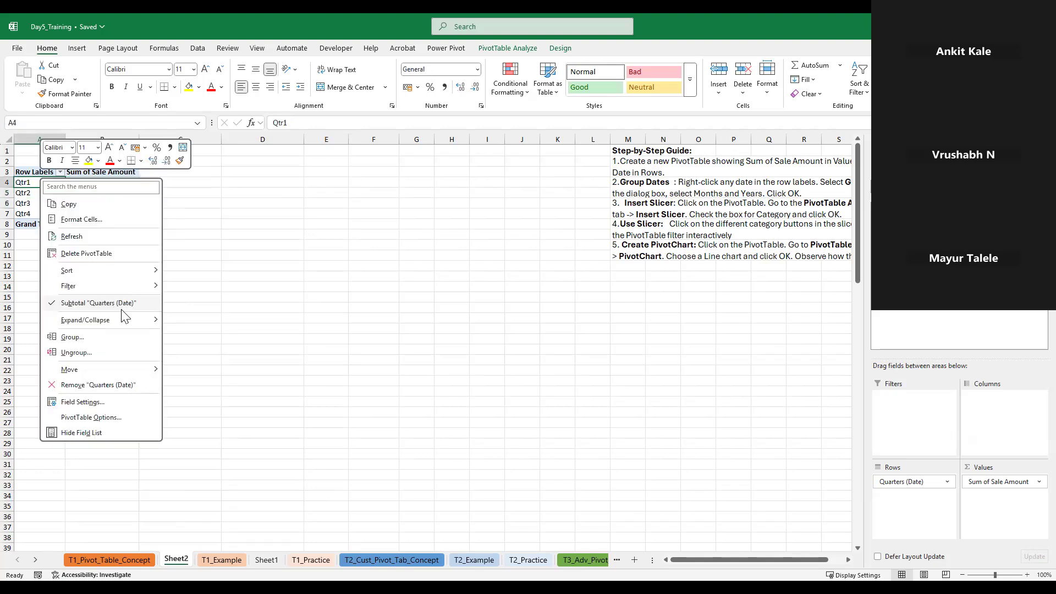
{"action": "left_click", "coordinate": [93, 358]}
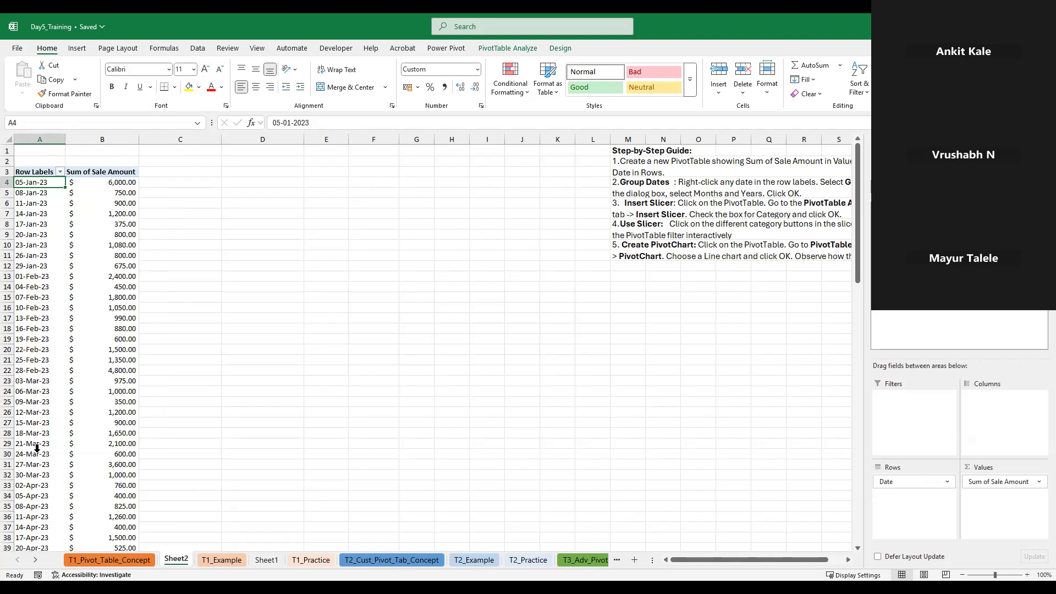
{"action": "scroll", "coordinate": [37, 448], "scroll_direction": "down", "scroll_amount": 20}
{"action": "scroll", "coordinate": [37, 448], "scroll_direction": "up", "scroll_amount": 20}
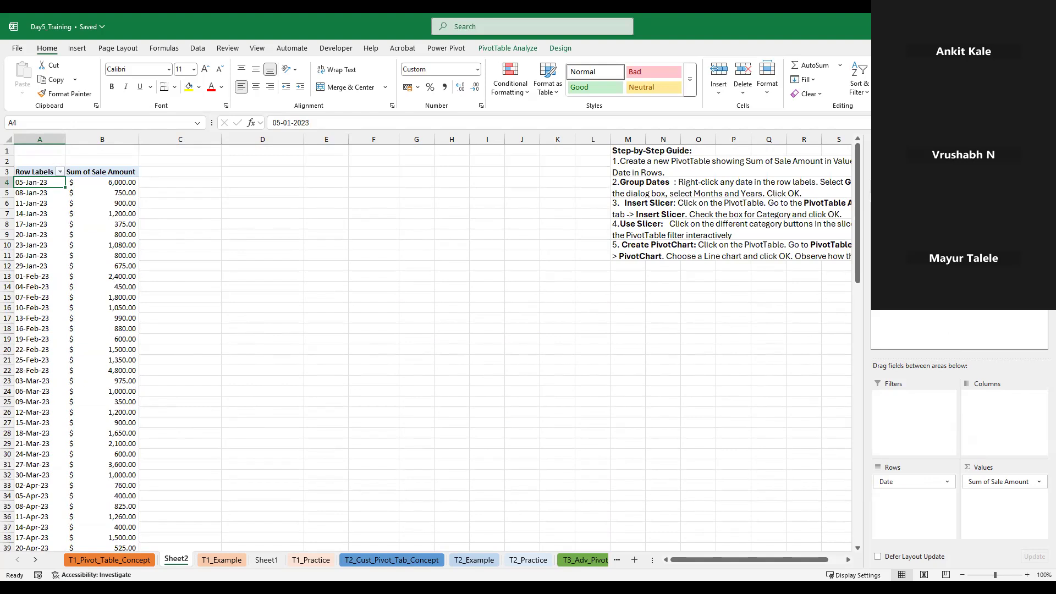
Group the PivotTable's row dates by months and years, and collapse the 2023 group
{"action": "right_click", "coordinate": [37, 245]}
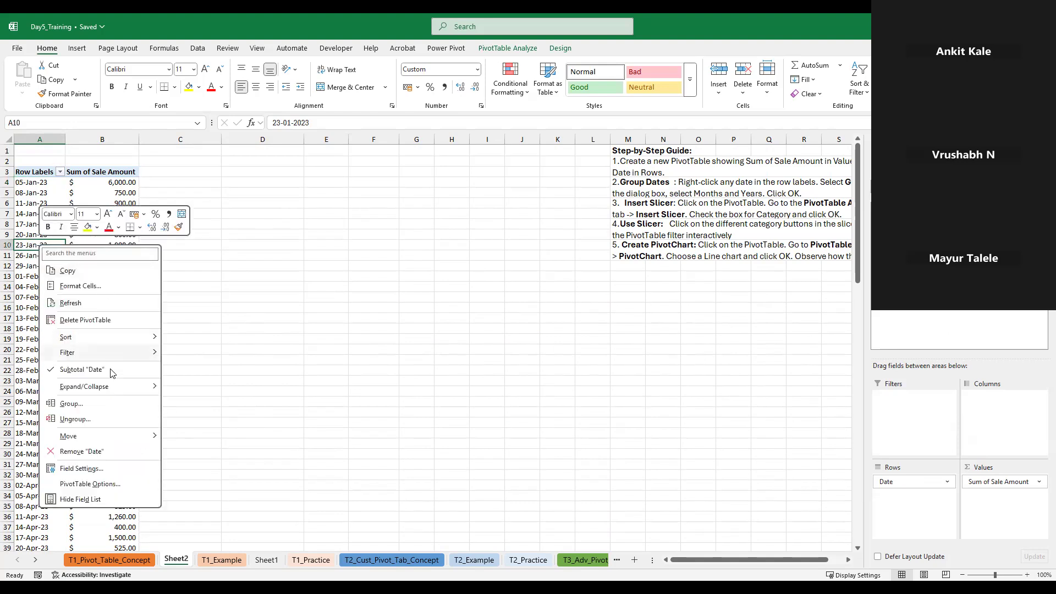
{"action": "left_click", "coordinate": [106, 403]}
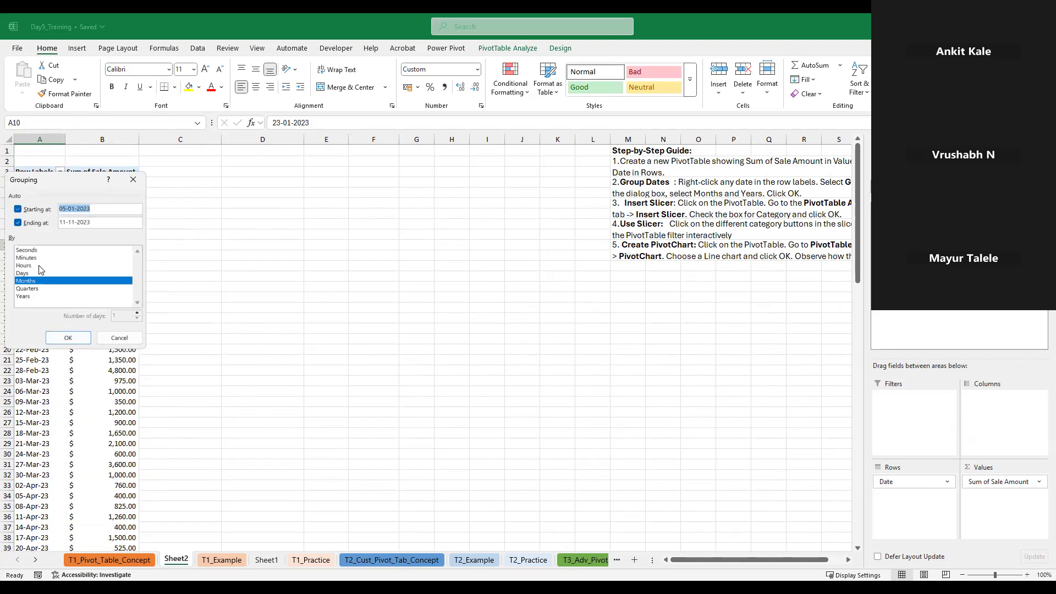
{"action": "left_click", "coordinate": [42, 296]}
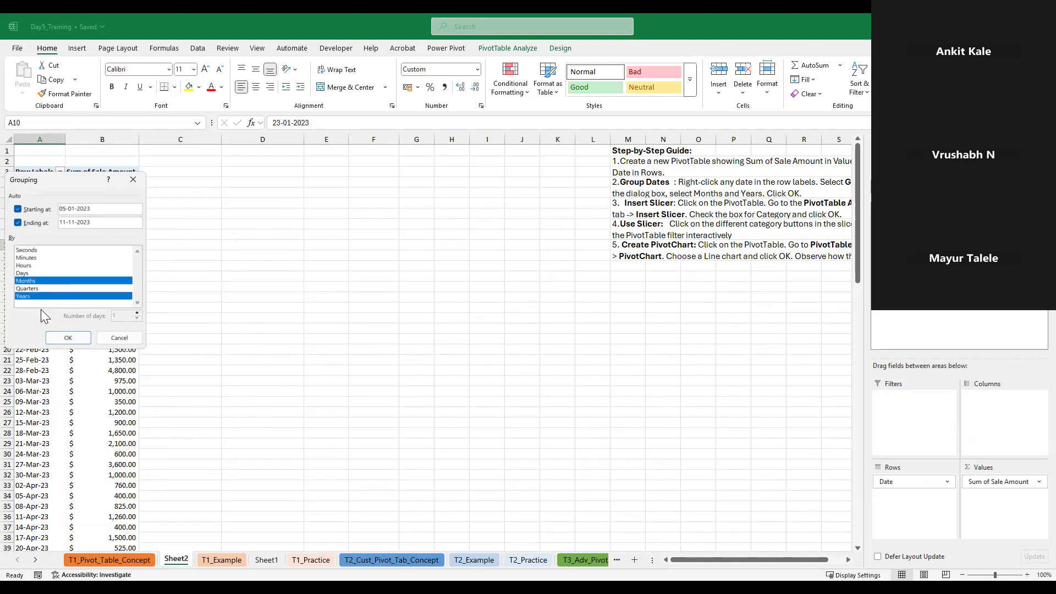
{"action": "left_click", "coordinate": [68, 338]}
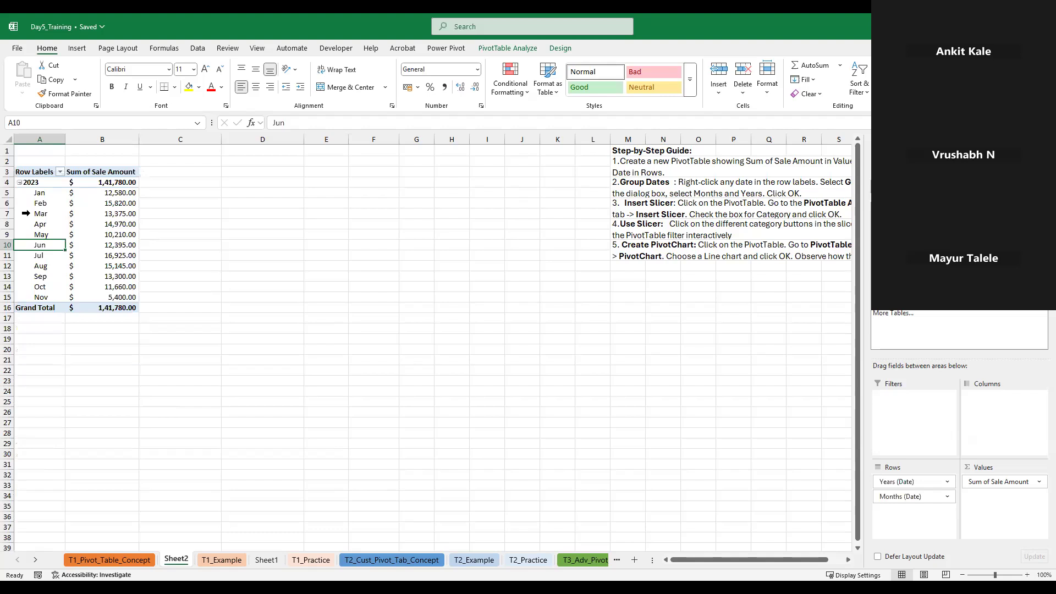
{"action": "left_click", "coordinate": [19, 182]}
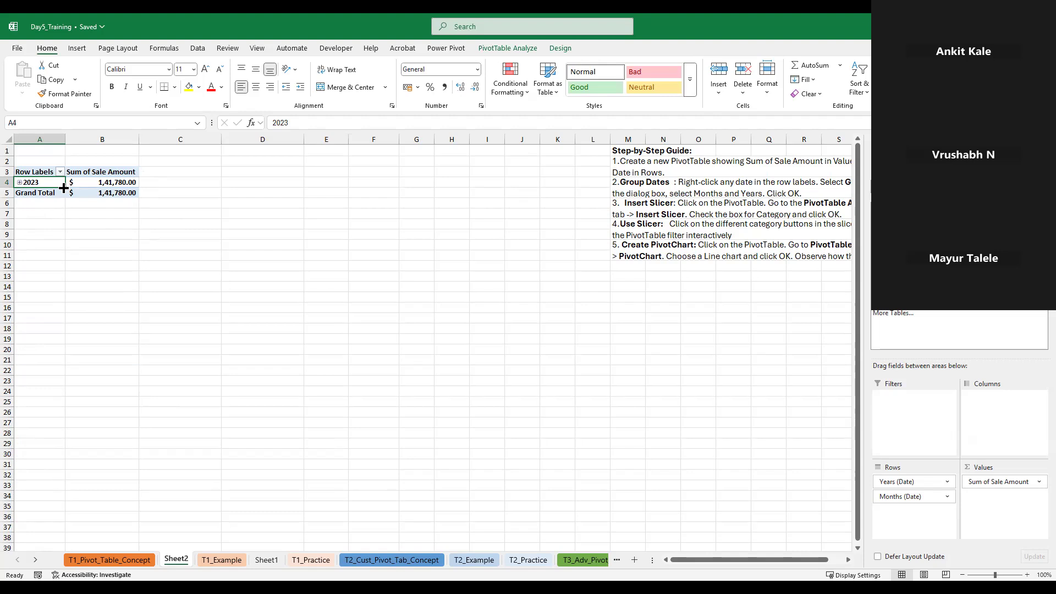
Replace the month and year fields in the PivotTable's Rows with Region, Sales Rep and Product
{"action": "scroll", "coordinate": [415, 343], "scroll_direction": "right", "scroll_amount": 5}
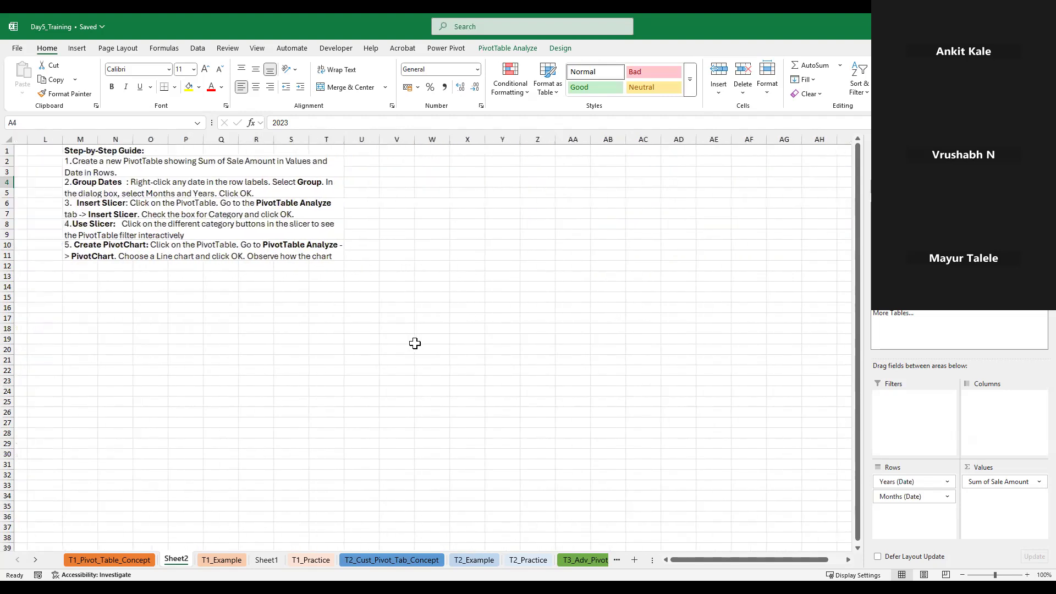
{"action": "scroll", "coordinate": [415, 343], "scroll_direction": "left", "scroll_amount": 5}
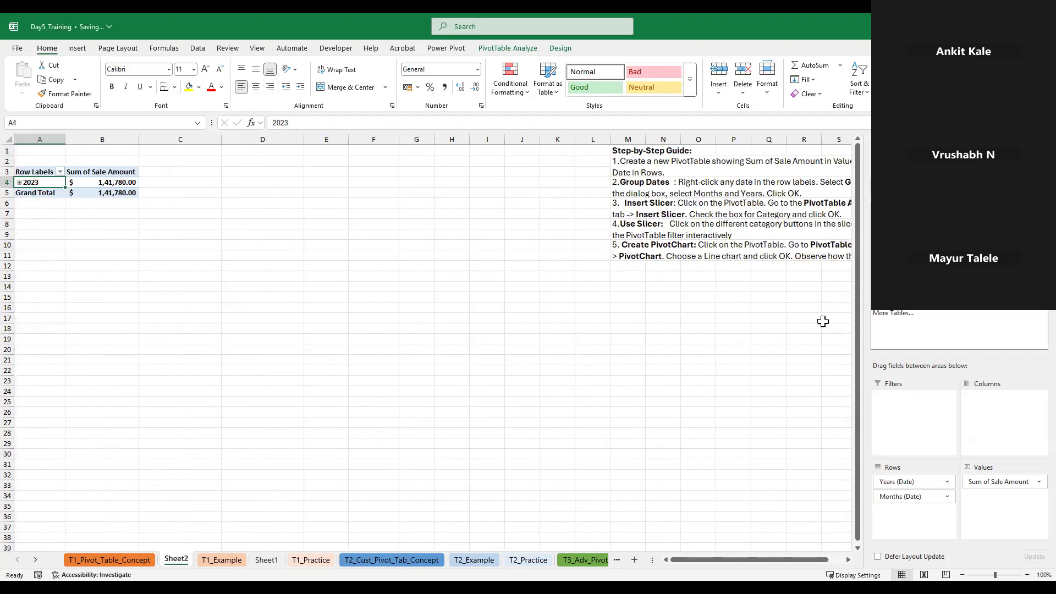
{"action": "left_click", "coordinate": [877, 289]}
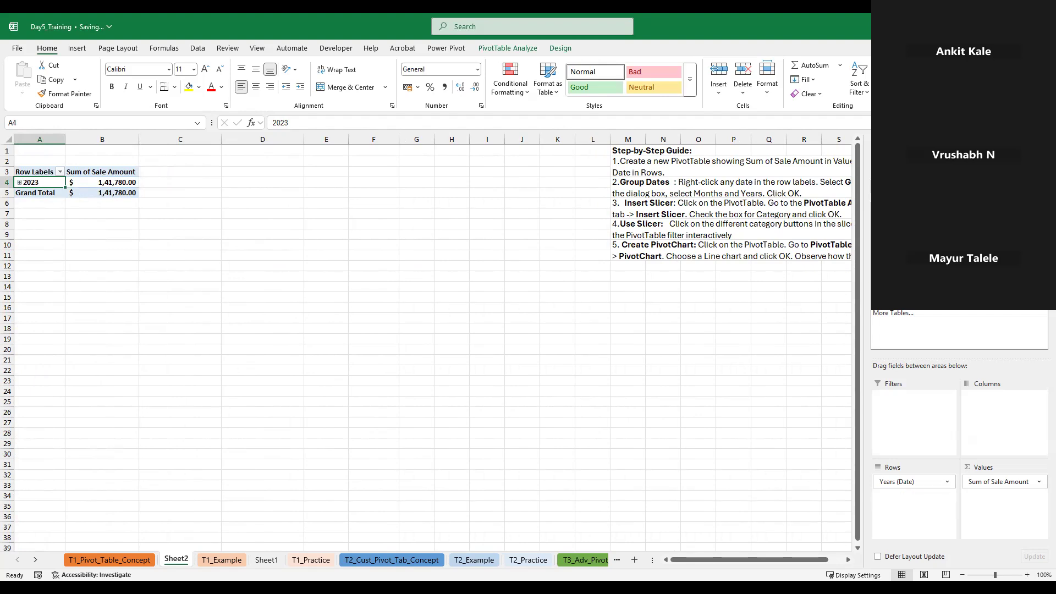
{"action": "left_click", "coordinate": [878, 300]}
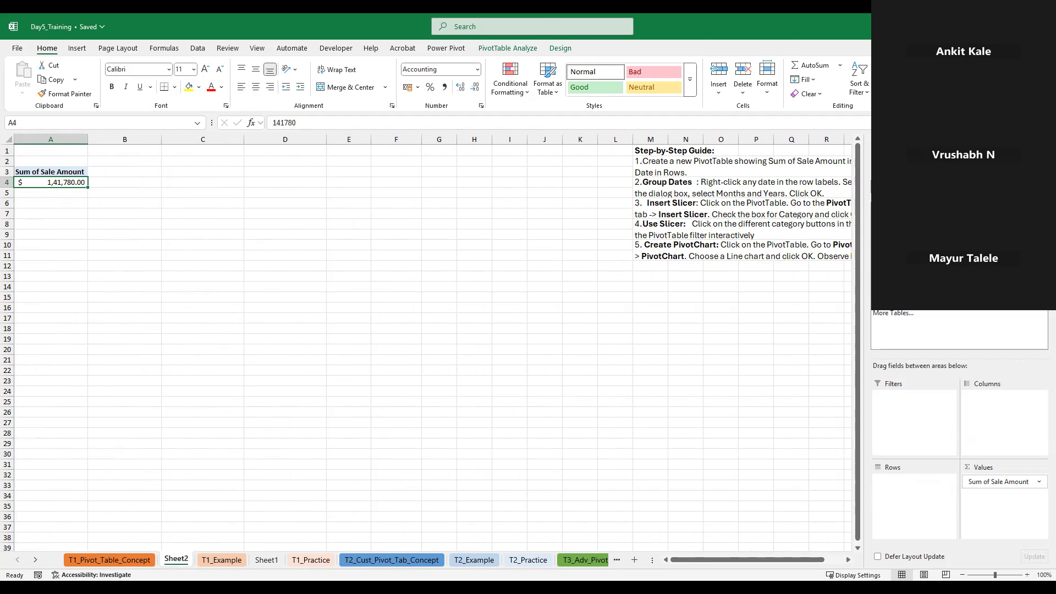
{"action": "left_click", "coordinate": [878, 231]}
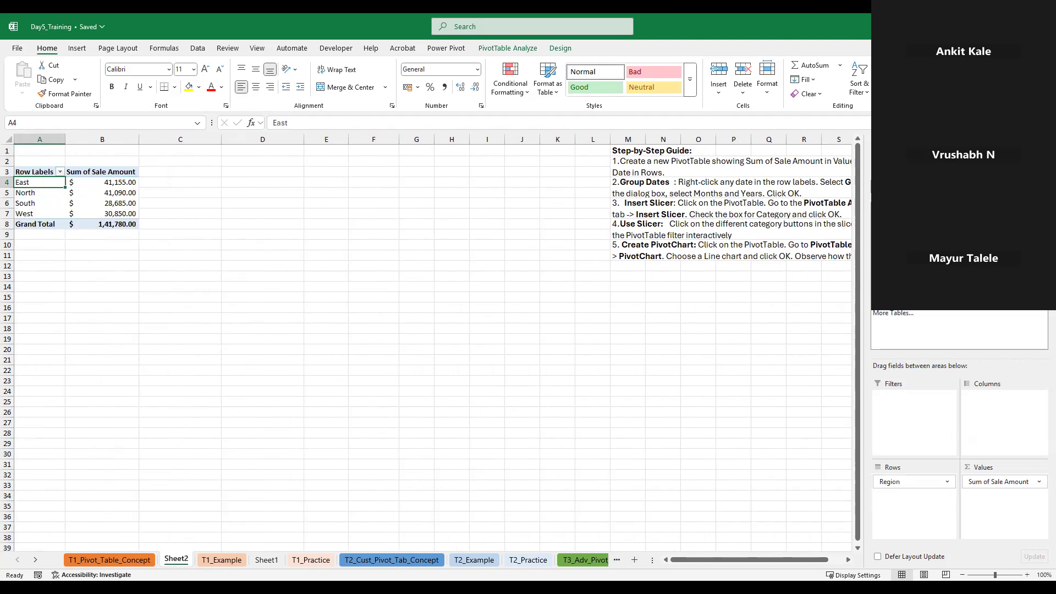
{"action": "left_click", "coordinate": [877, 242]}
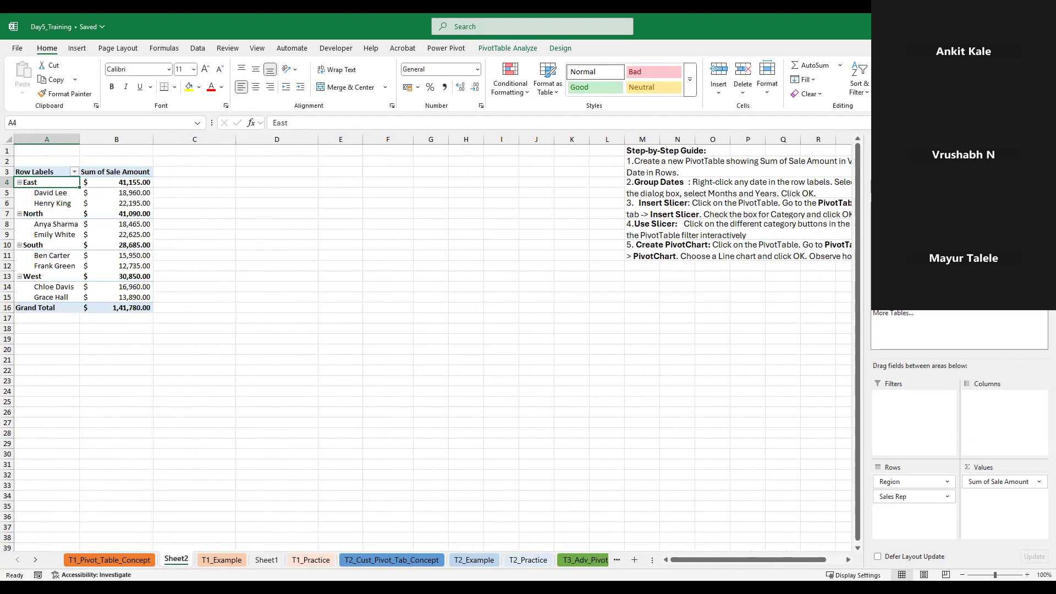
{"action": "left_click", "coordinate": [878, 254]}
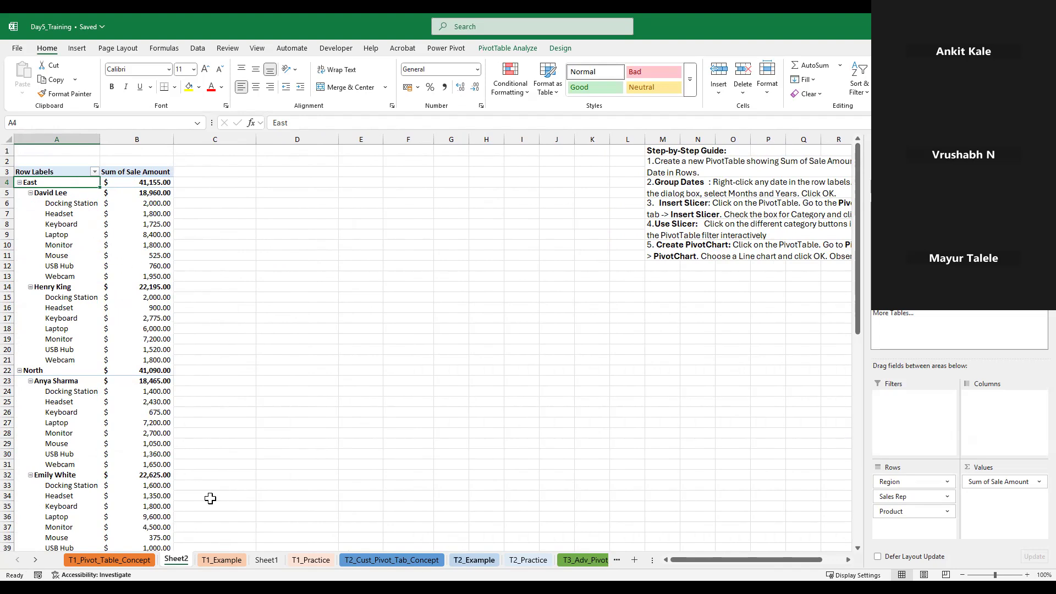
Insert slicers for Region, Sales Rep, Product and Category for the PivotTable
{"action": "left_click", "coordinate": [43, 267]}
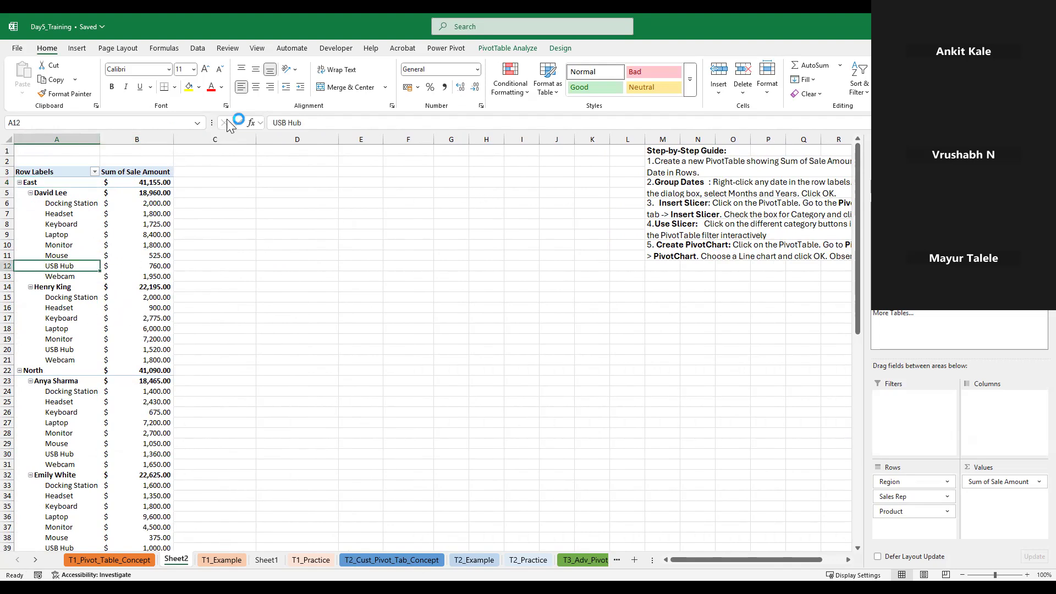
{"action": "left_click", "coordinate": [515, 51]}
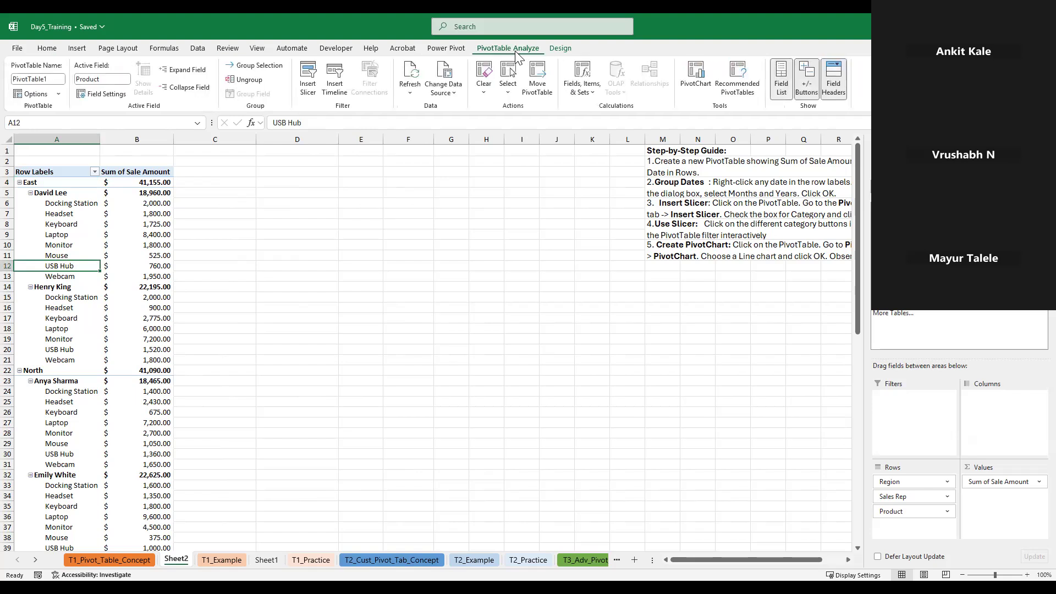
{"action": "left_click", "coordinate": [315, 95]}
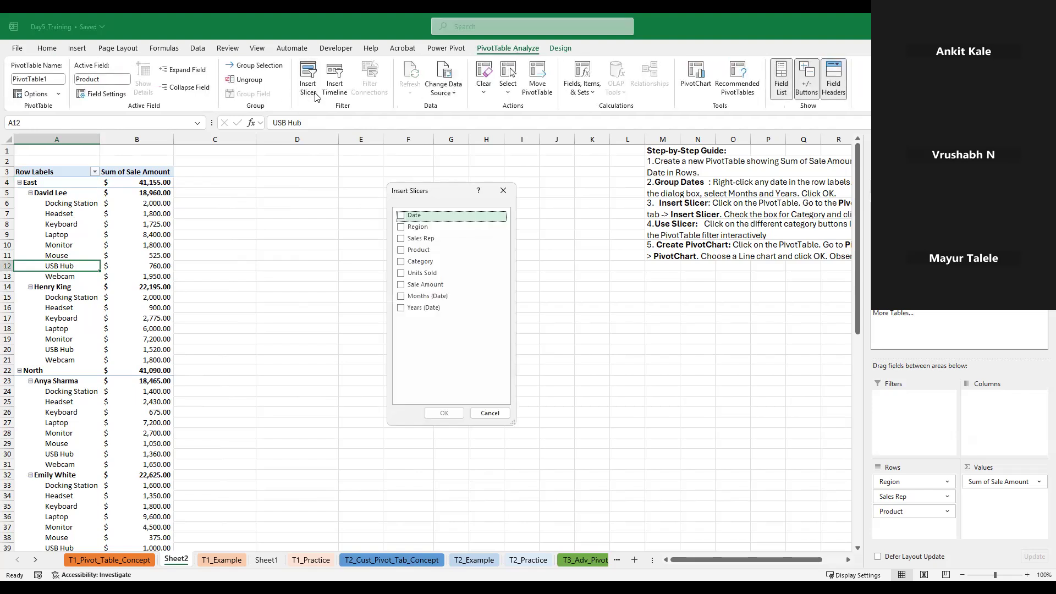
{"action": "left_click", "coordinate": [402, 227]}
{"action": "left_click", "coordinate": [400, 240]}
{"action": "left_click", "coordinate": [401, 250]}
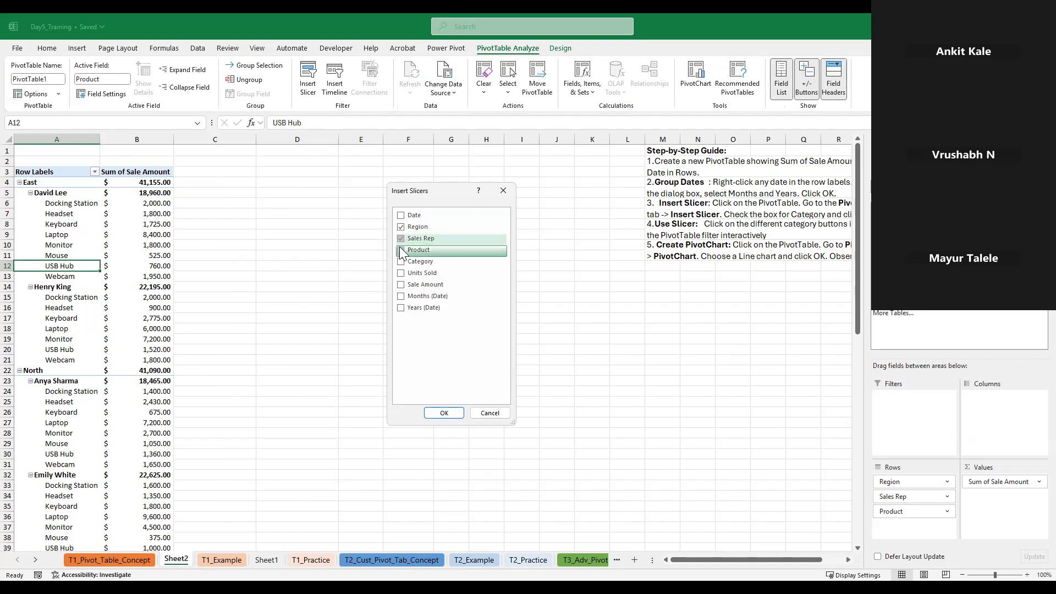
{"action": "left_click", "coordinate": [400, 262]}
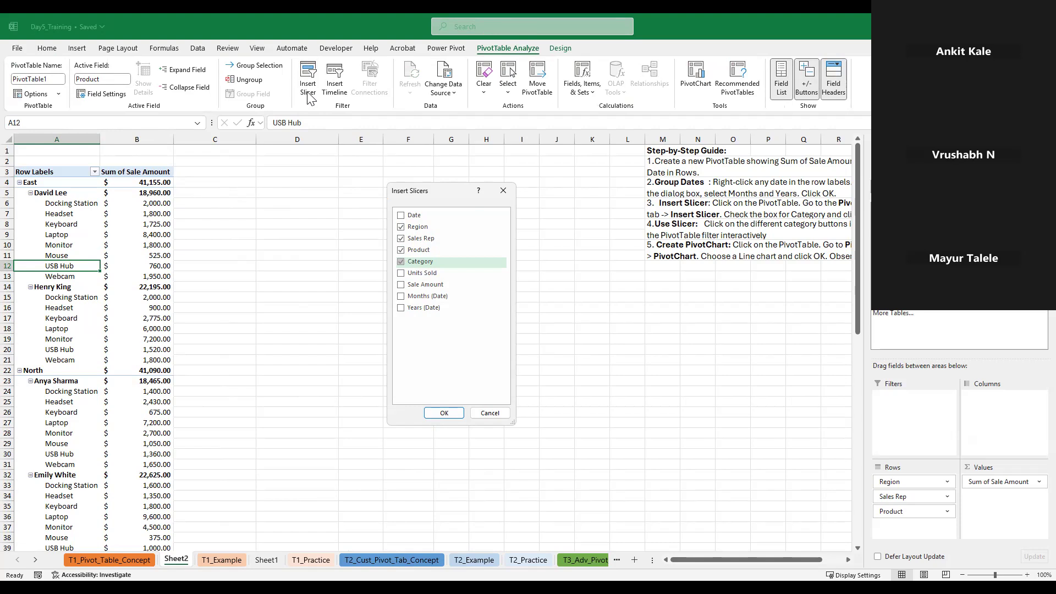
{"action": "left_click", "coordinate": [443, 412]}
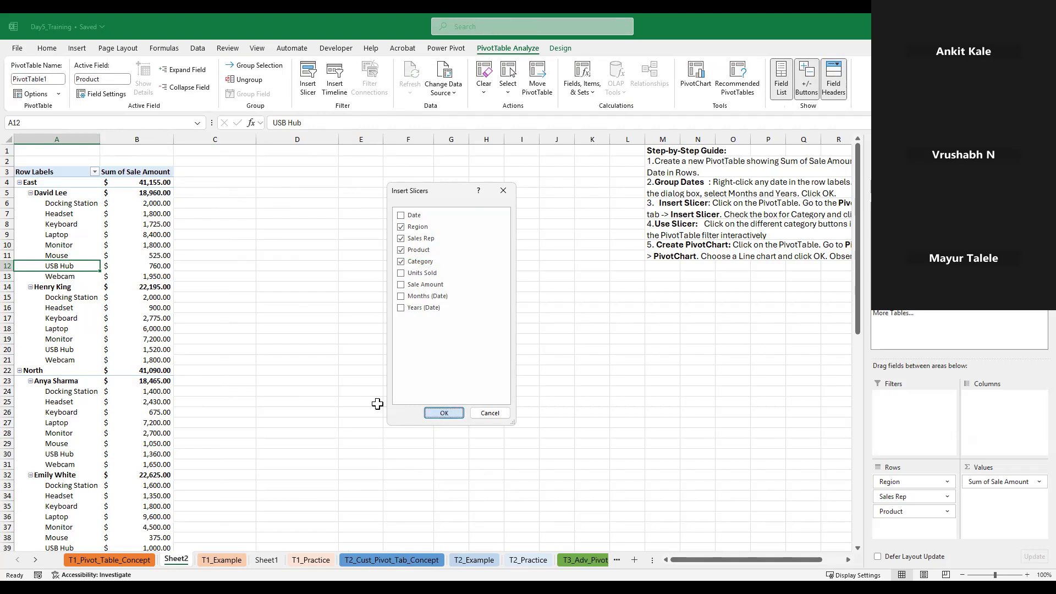
Place the Region slicer beside the PivotTable, resized to fit its four regions, with the Sales Rep slicer below it
{"action": "left_click_drag", "start_coordinate": [328, 214], "coordinate": [275, 170]}
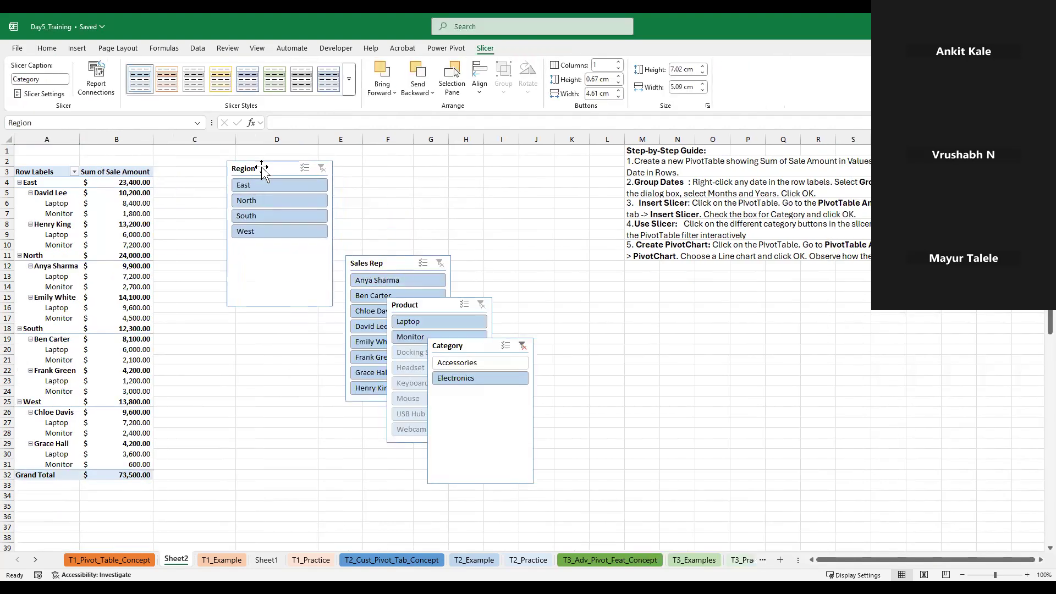
{"action": "left_click_drag", "start_coordinate": [280, 306], "coordinate": [280, 237]}
{"action": "left_click_drag", "start_coordinate": [373, 263], "coordinate": [259, 266]}
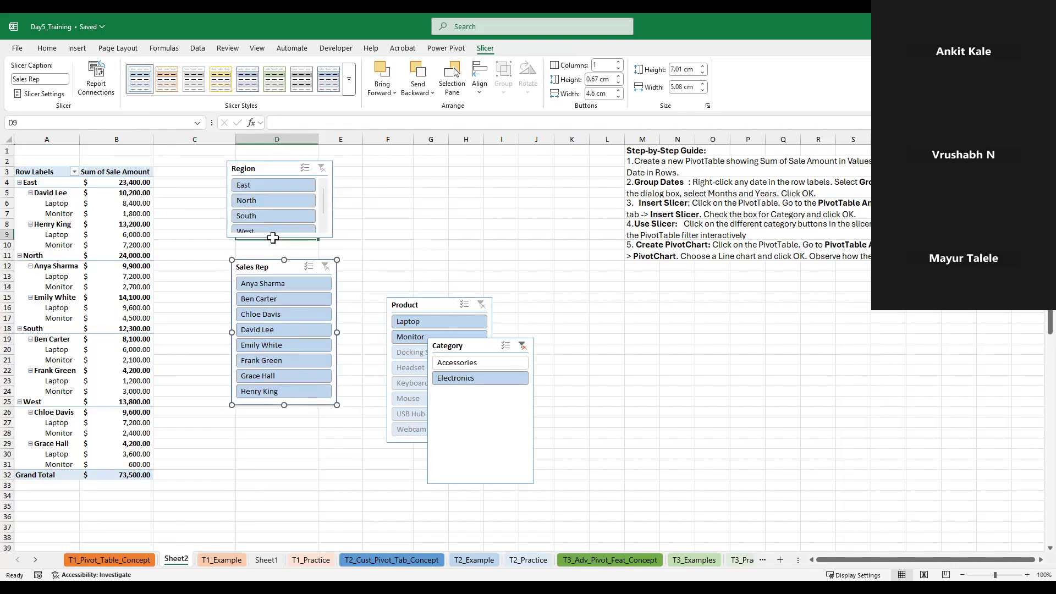
{"action": "left_click", "coordinate": [283, 169]}
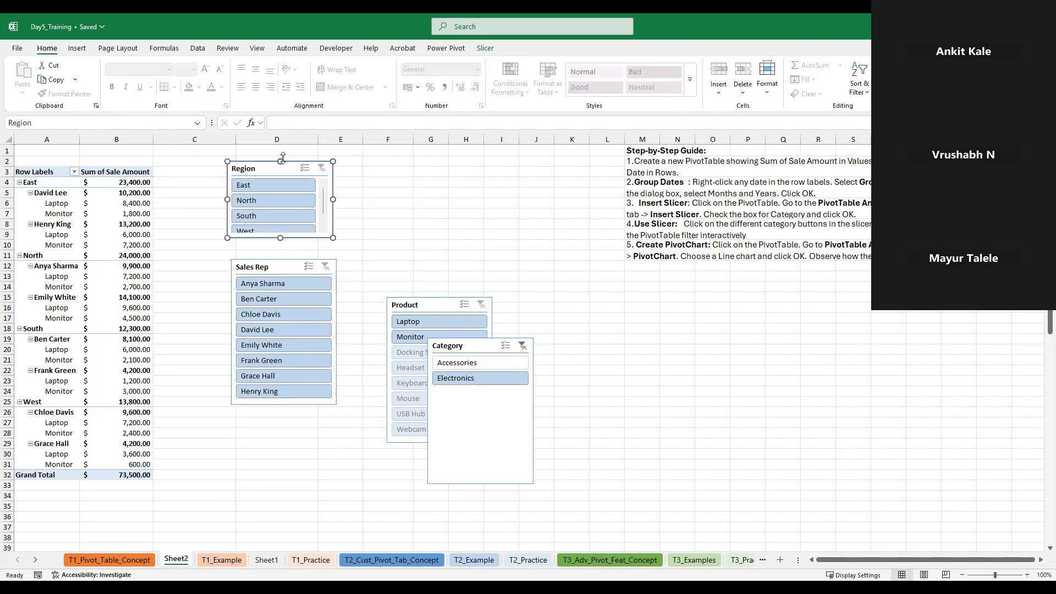
{"action": "left_click_drag", "start_coordinate": [282, 159], "coordinate": [281, 146]}
Move the Product slicer beside the Region slicer, and place the Category slicer below Sales Rep with its filter cleared
{"action": "left_click_drag", "start_coordinate": [405, 305], "coordinate": [365, 189]}
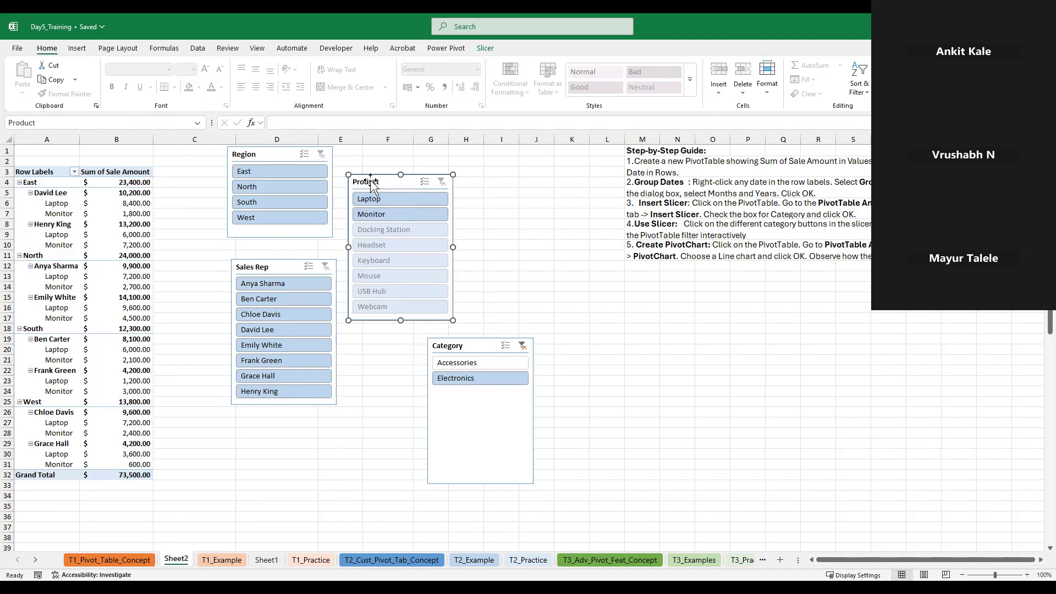
{"action": "left_click", "coordinate": [523, 345]}
{"action": "left_click_drag", "start_coordinate": [464, 353], "coordinate": [261, 426]}
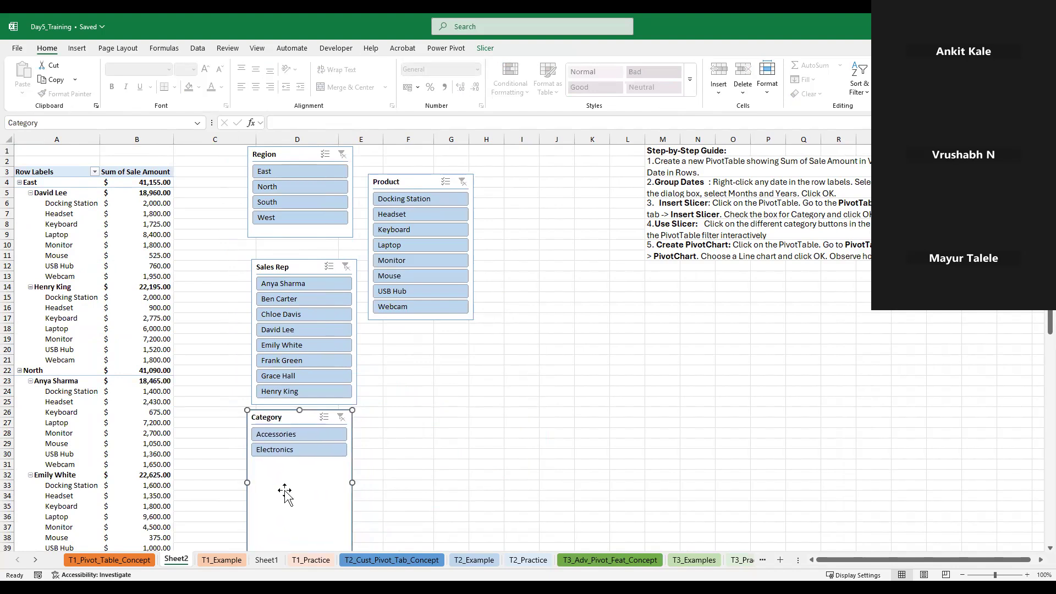
{"action": "scroll", "coordinate": [308, 495], "scroll_direction": "down", "scroll_amount": 3}
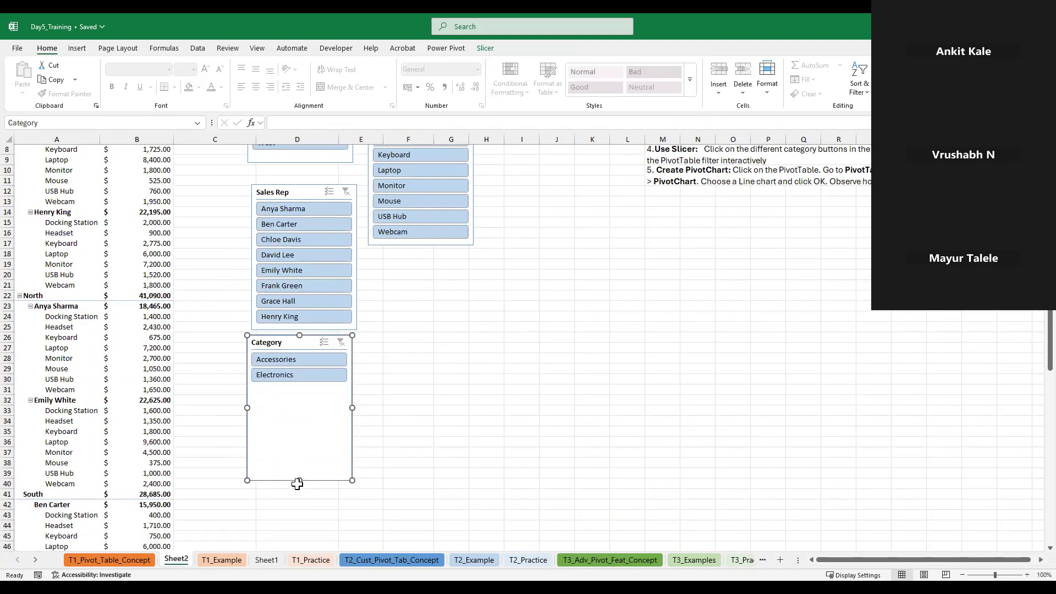
Shorten the Category slicer to fit its two categories
{"action": "left_click_drag", "start_coordinate": [299, 479], "coordinate": [300, 400]}
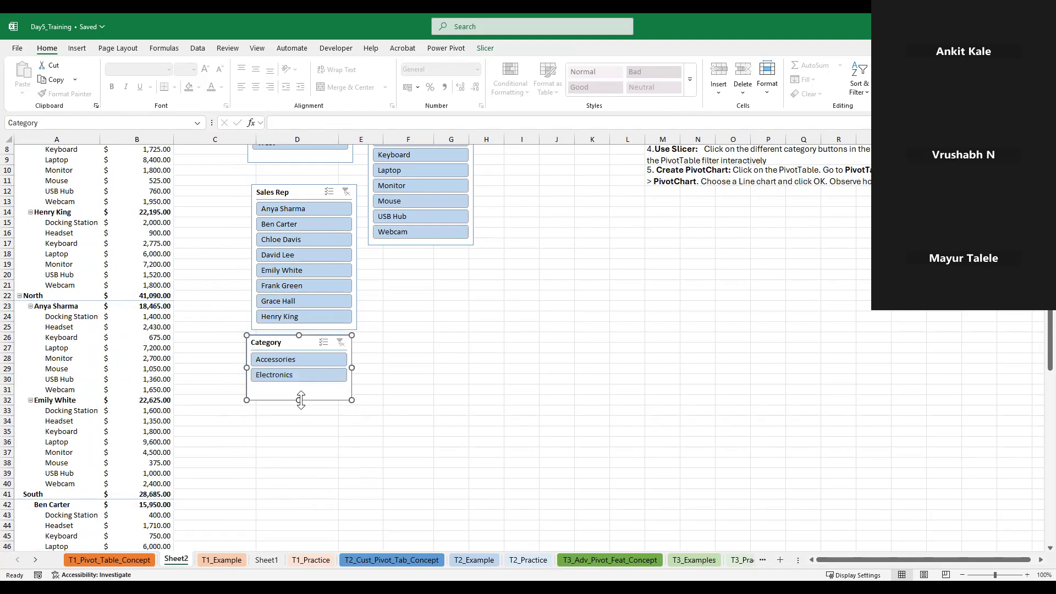
{"action": "scroll", "coordinate": [390, 354], "scroll_direction": "up", "scroll_amount": 3}
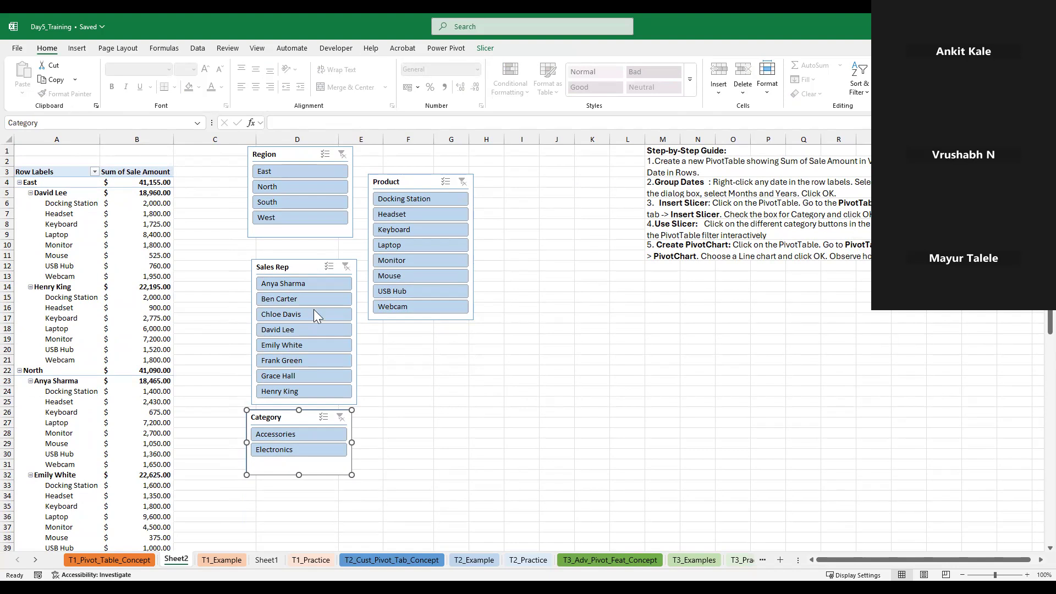
Show only the South region in the PivotTable using the Region slicer, and clear that filter again
{"action": "left_click", "coordinate": [279, 202]}
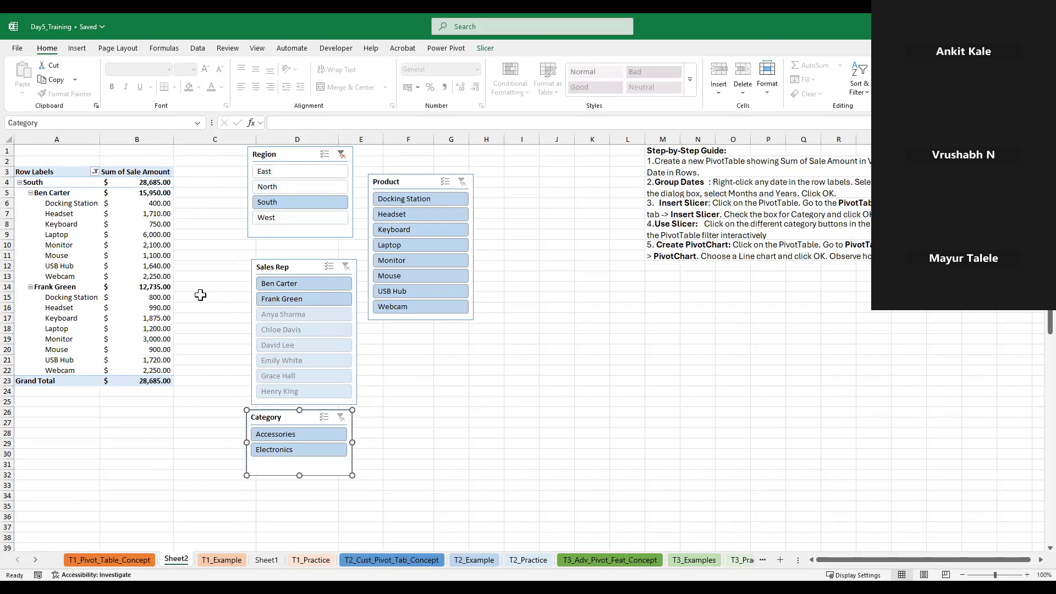
{"action": "mouse_move", "coordinate": [117, 291]}
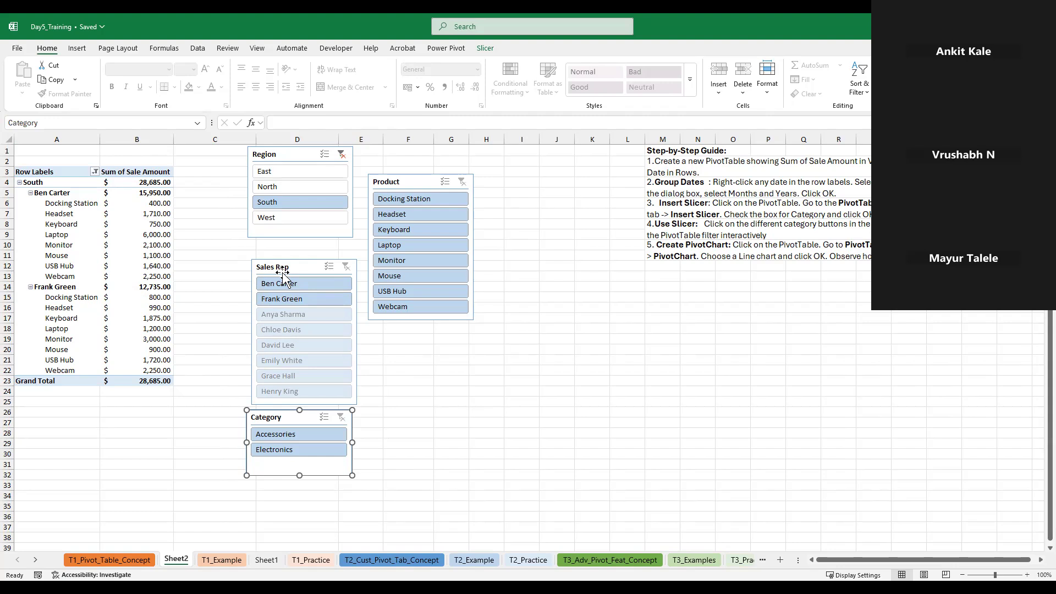
{"action": "left_click", "coordinate": [342, 157]}
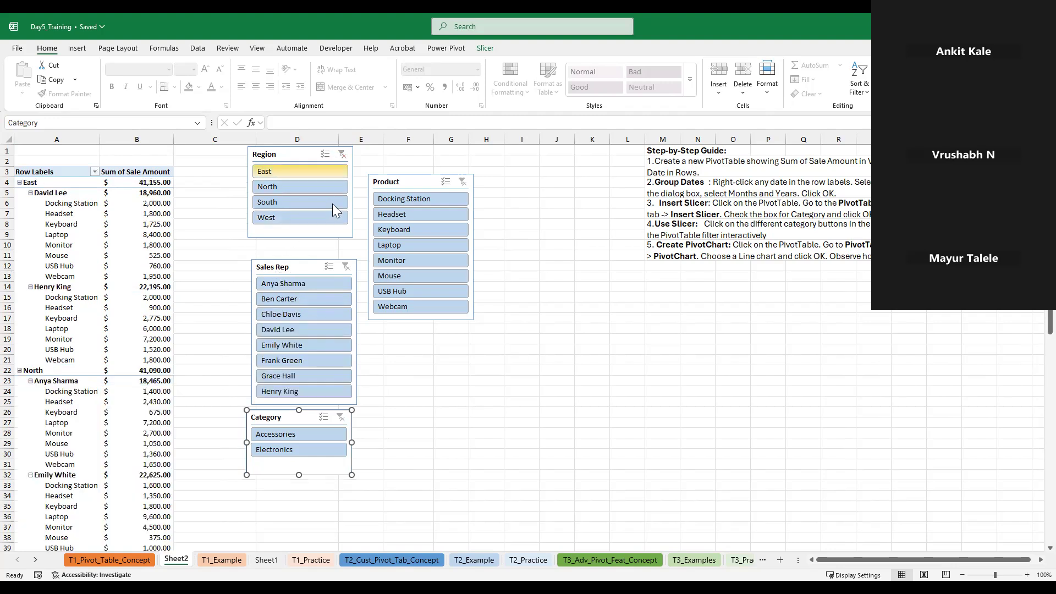
Try the Electronics filter in the Category slicer and the Laptop filter in the Product slicer, clearing each one again
{"action": "left_click", "coordinate": [308, 455]}
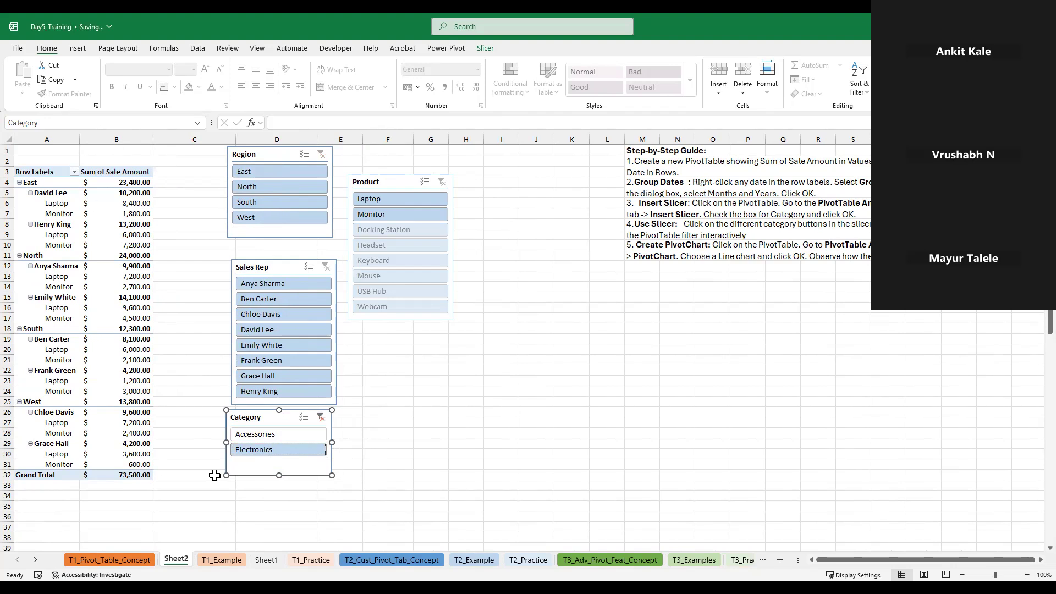
{"action": "left_click", "coordinate": [321, 421]}
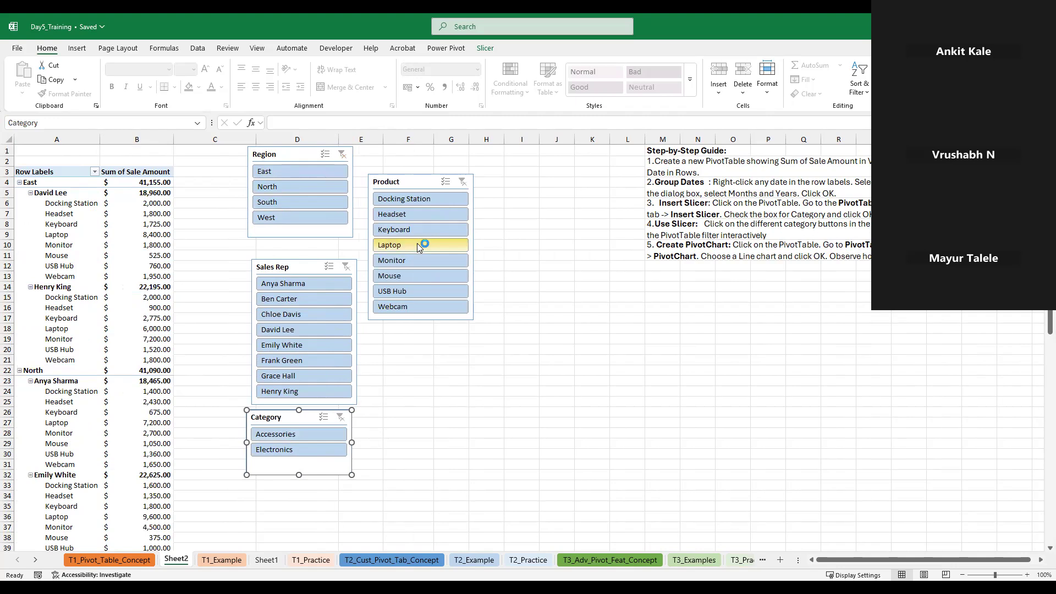
{"action": "left_click", "coordinate": [407, 246]}
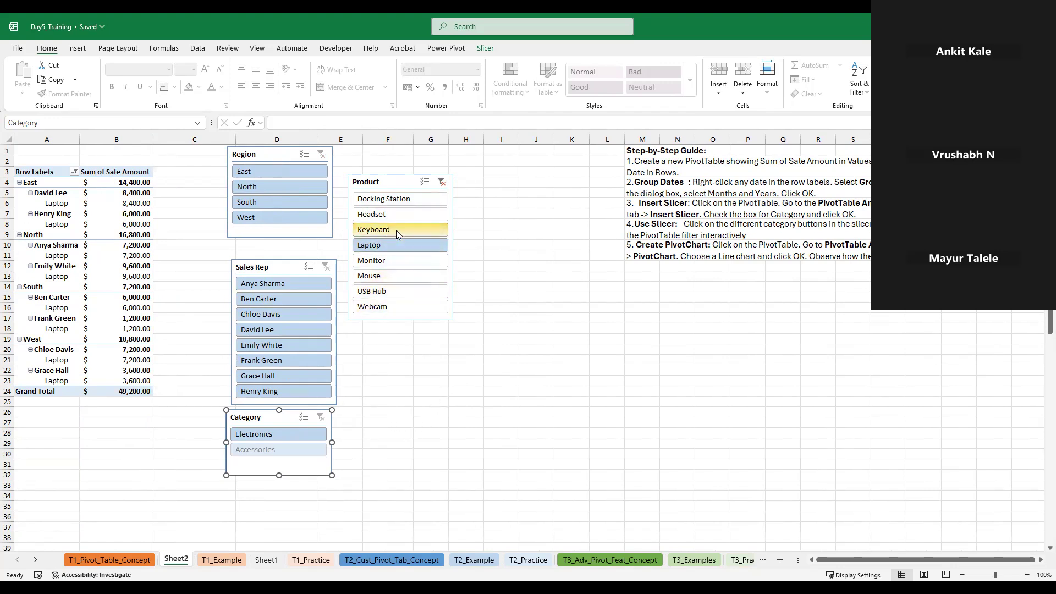
{"action": "left_click", "coordinate": [441, 182]}
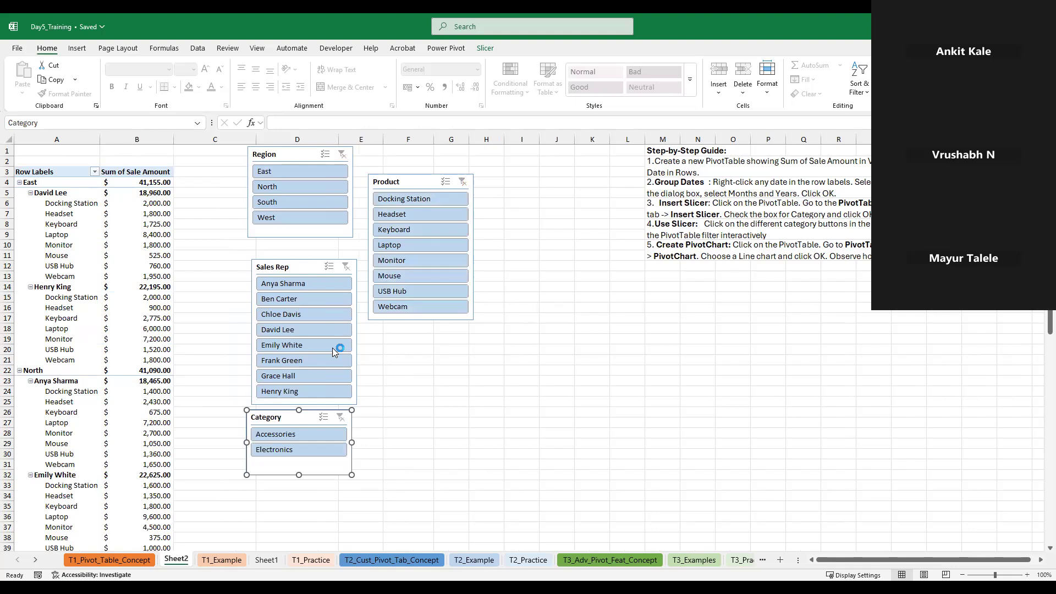
Delete the Region, Product, Sales Rep and Category slicers from Sheet2
{"action": "left_click", "coordinate": [307, 171]}
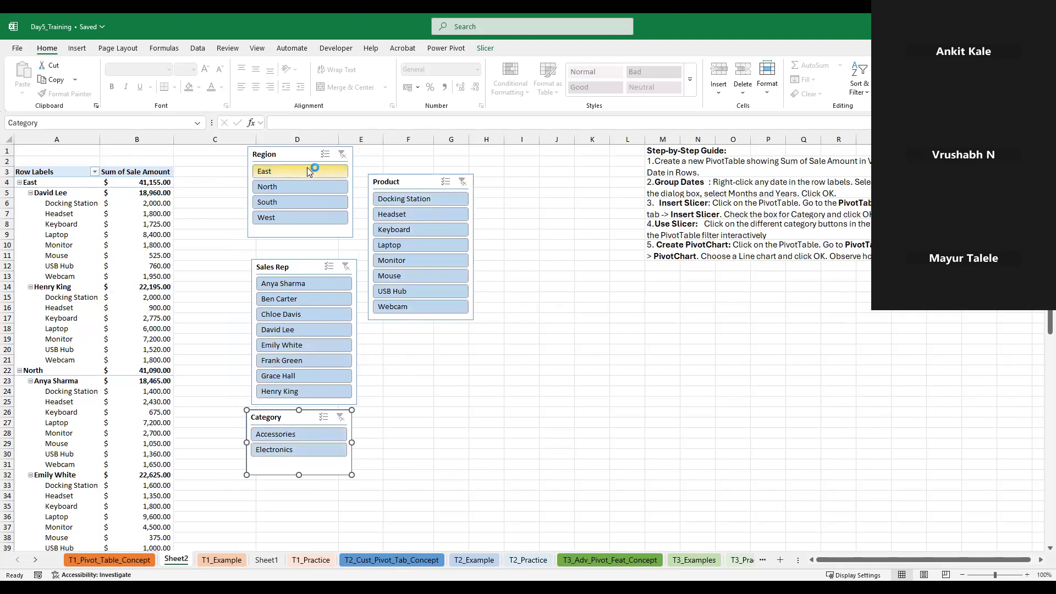
{"action": "left_click", "coordinate": [309, 156]}
{"action": "key", "text": "Delete"}
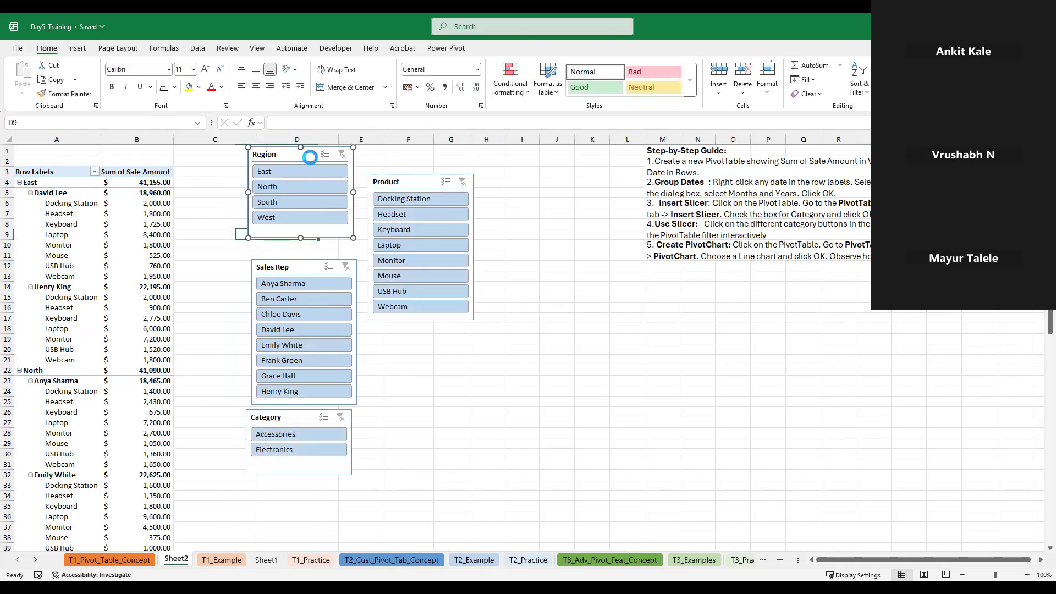
{"action": "left_click", "coordinate": [420, 180]}
{"action": "key", "text": "Delete"}
{"action": "left_click", "coordinate": [307, 266]}
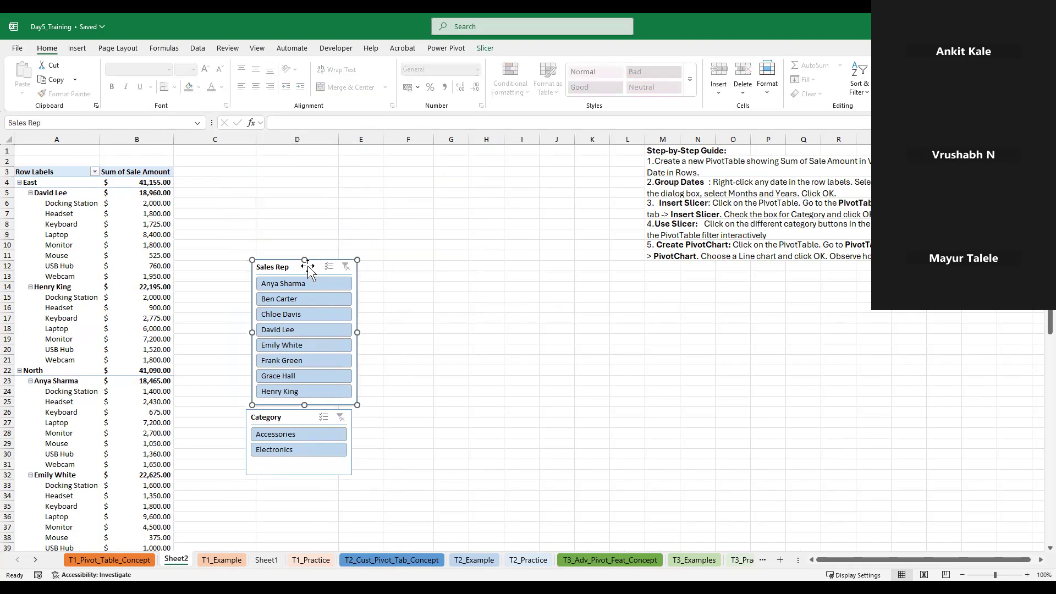
{"action": "key", "text": "Delete"}
{"action": "left_click", "coordinate": [290, 417]}
{"action": "key", "text": "Delete"}
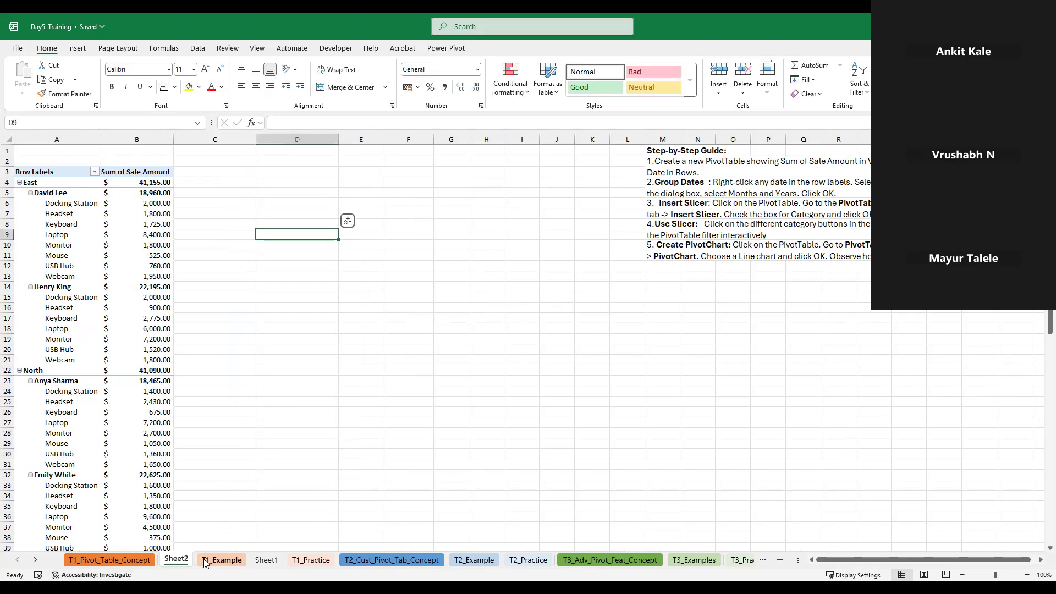
Open the T1_Example sheet and go to the first cell of its sales data
{"action": "left_click", "coordinate": [204, 563]}
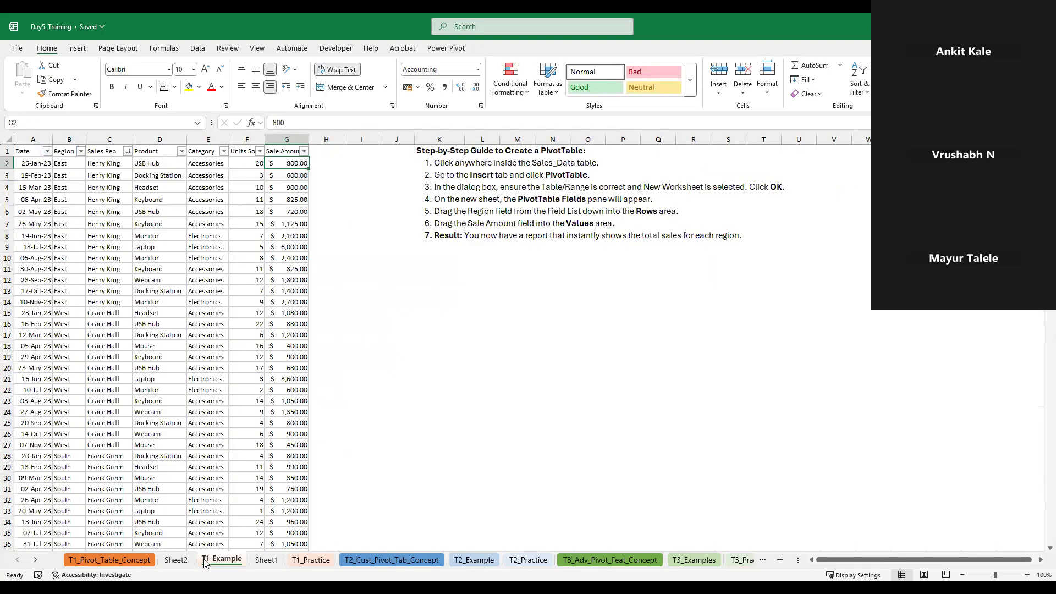
{"action": "left_click", "coordinate": [517, 467]}
{"action": "left_click", "coordinate": [399, 320]}
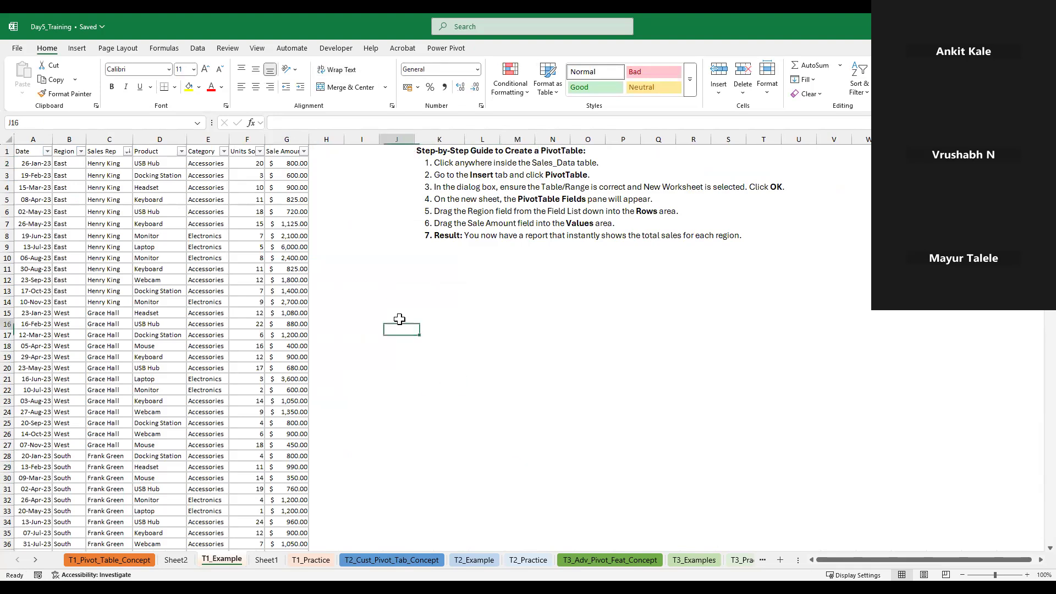
{"action": "left_click", "coordinate": [504, 324]}
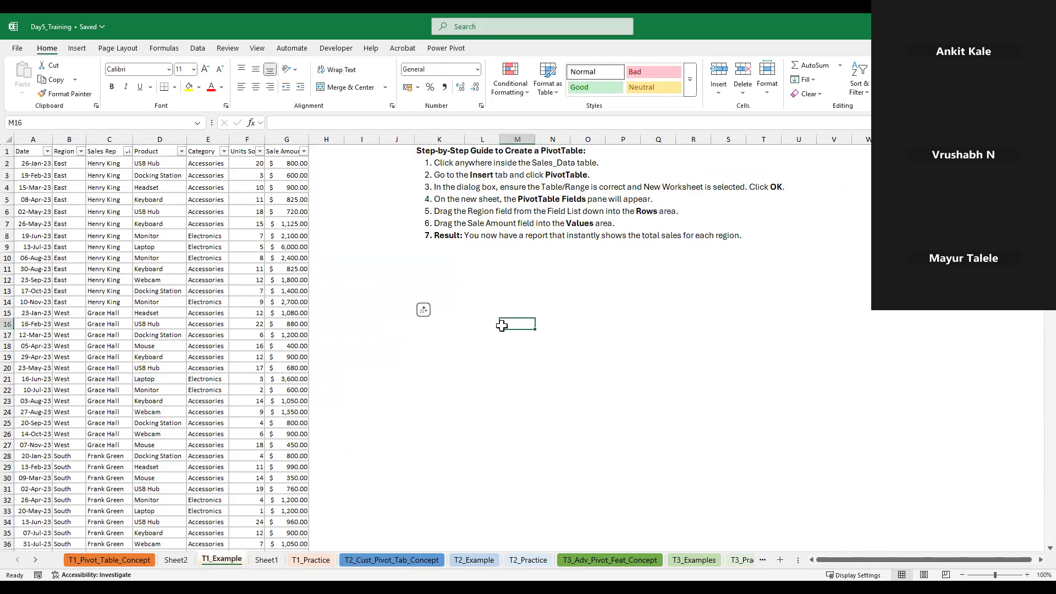
{"action": "left_click", "coordinate": [42, 311]}
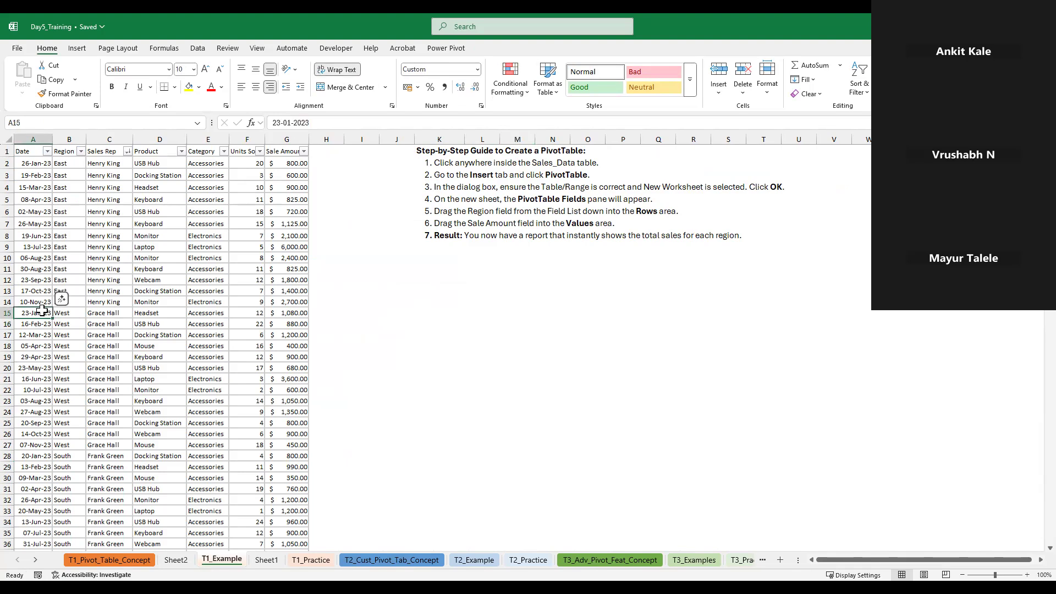
{"action": "key", "text": "ctrl+Home"}
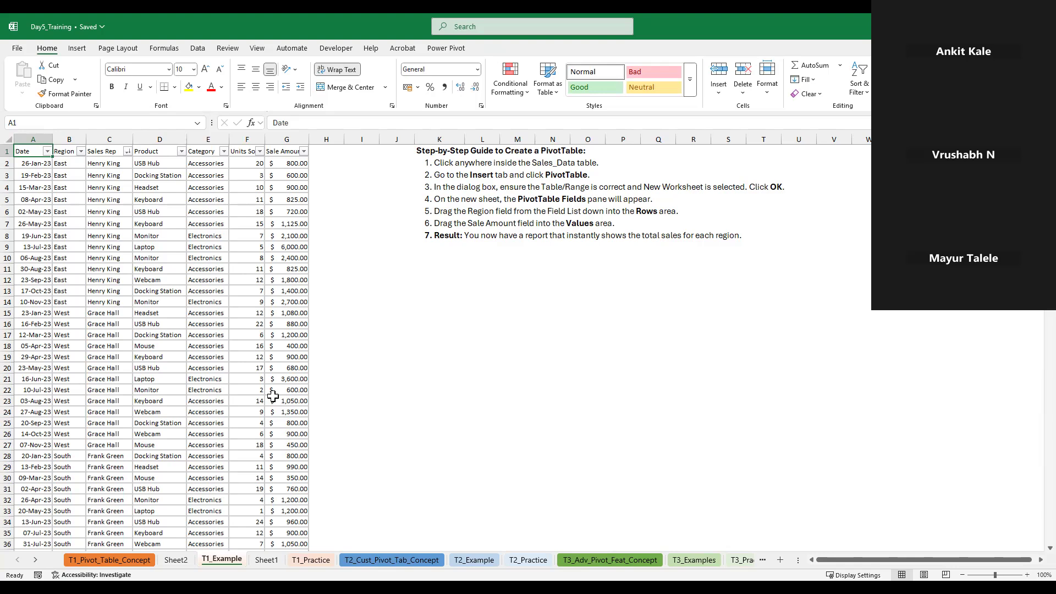
Insert a line chart from the Date and Sale Amount columns of the T1_Example sheet
{"action": "left_click", "coordinate": [35, 139]}
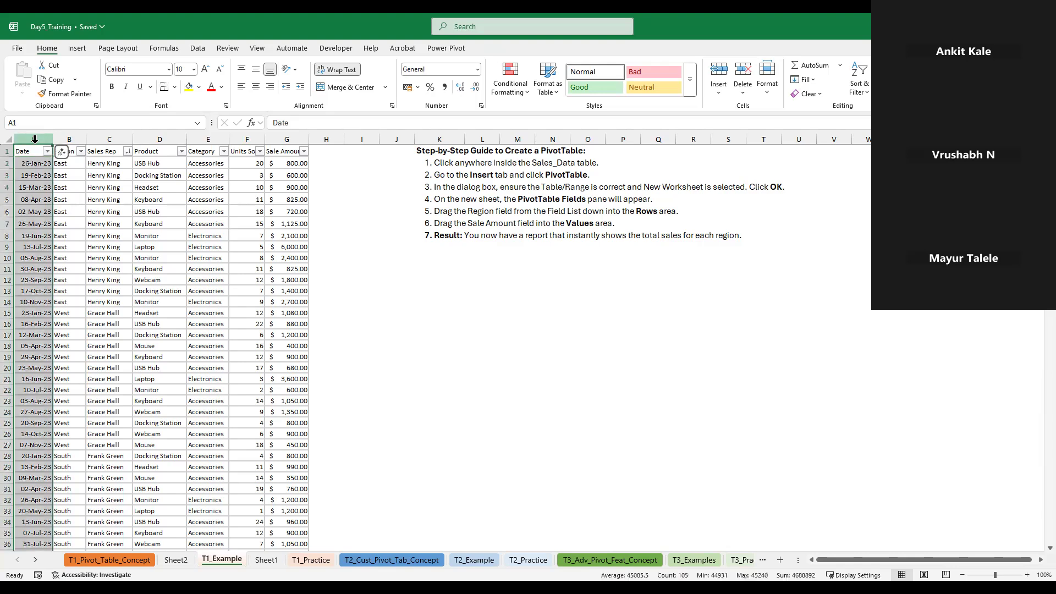
{"action": "left_click", "coordinate": [291, 138], "text": "ctrl"}
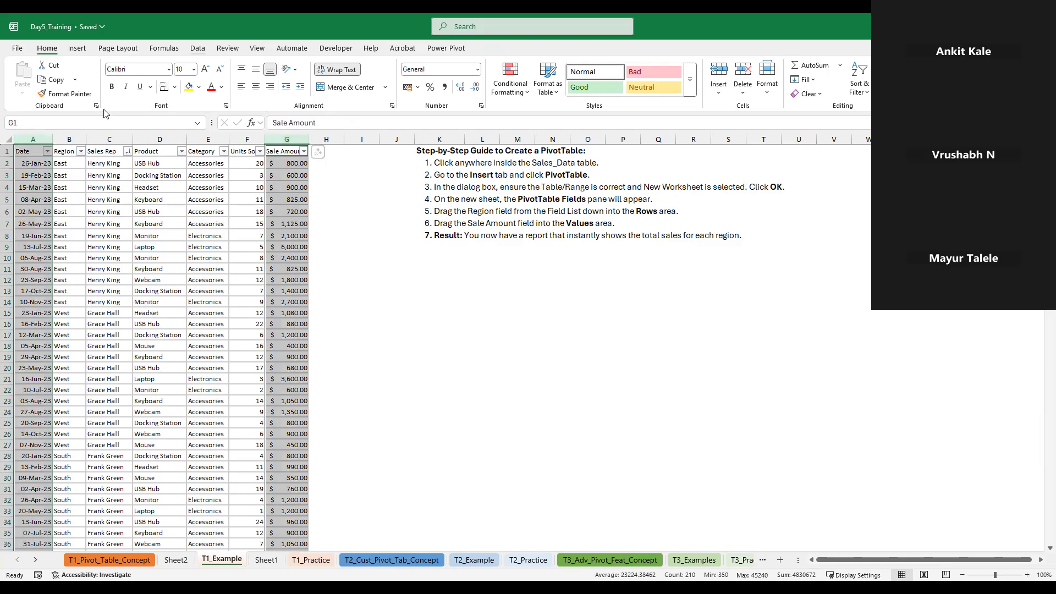
{"action": "left_click", "coordinate": [77, 50]}
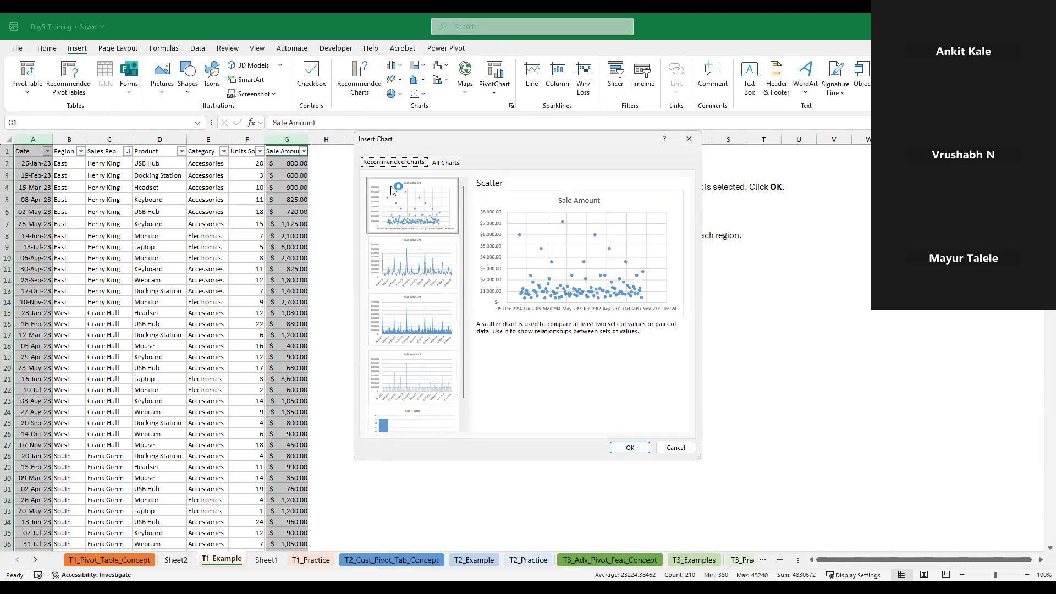
{"action": "left_click", "coordinate": [446, 164]}
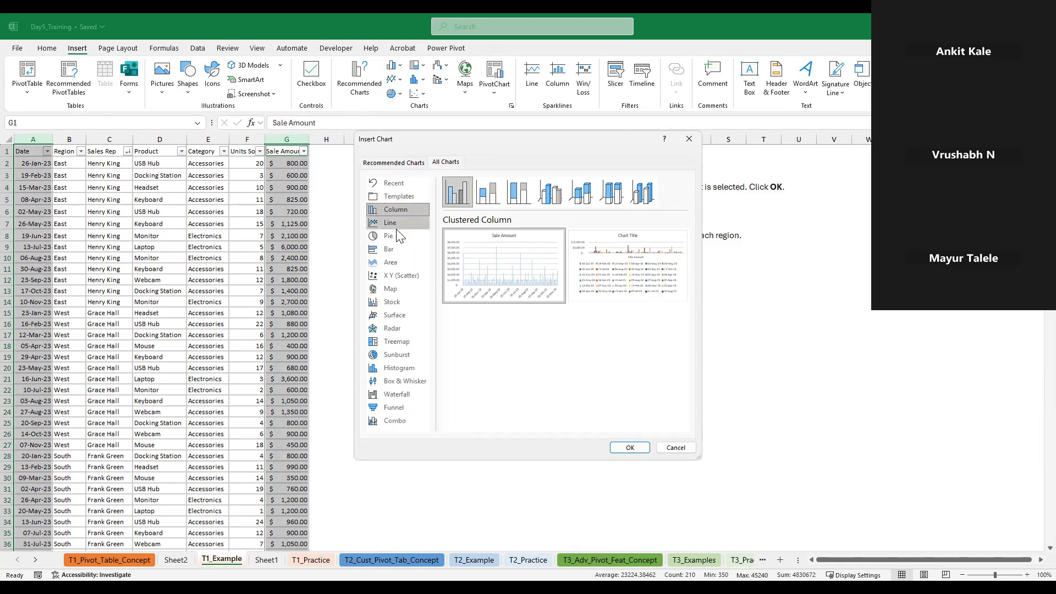
{"action": "left_click", "coordinate": [395, 226]}
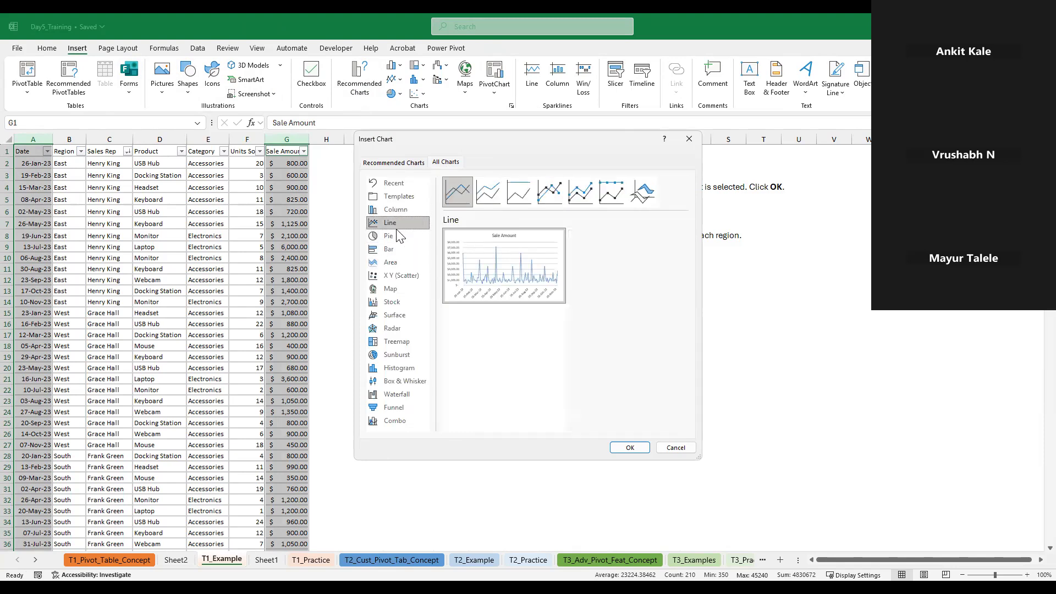
{"action": "left_click", "coordinate": [628, 446]}
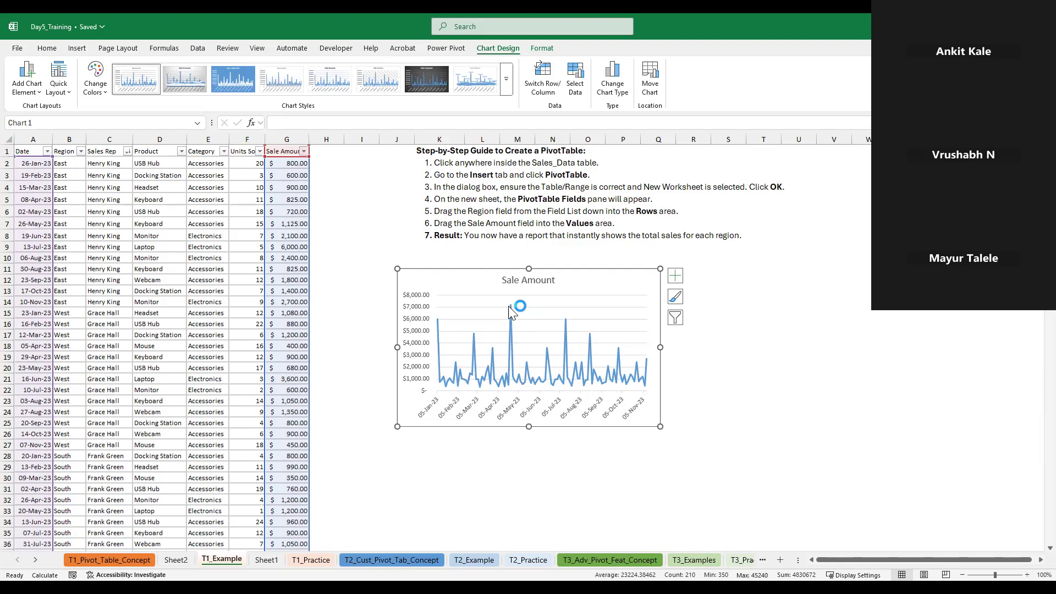
Delete the Sale Amount line chart from the T1_Example sheet
{"action": "left_click", "coordinate": [330, 379]}
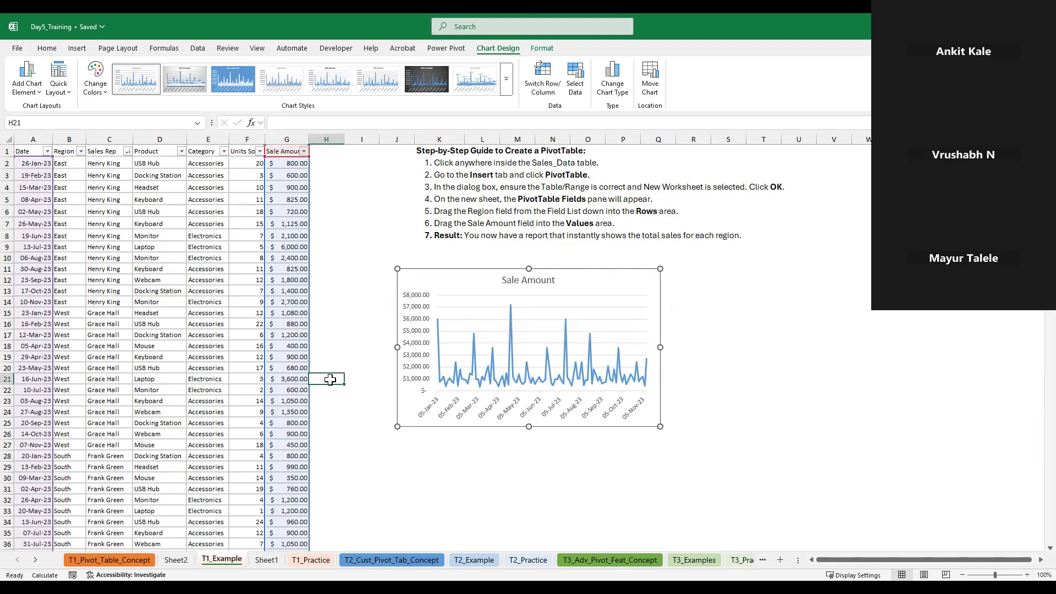
{"action": "left_click", "coordinate": [785, 345]}
{"action": "left_click", "coordinate": [603, 282]}
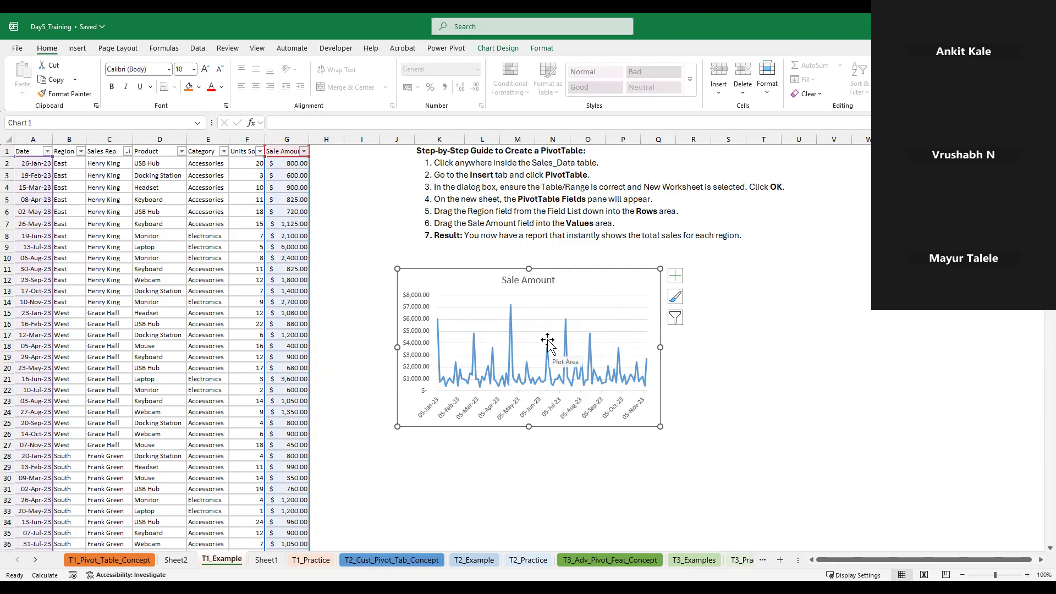
{"action": "left_click", "coordinate": [576, 296]}
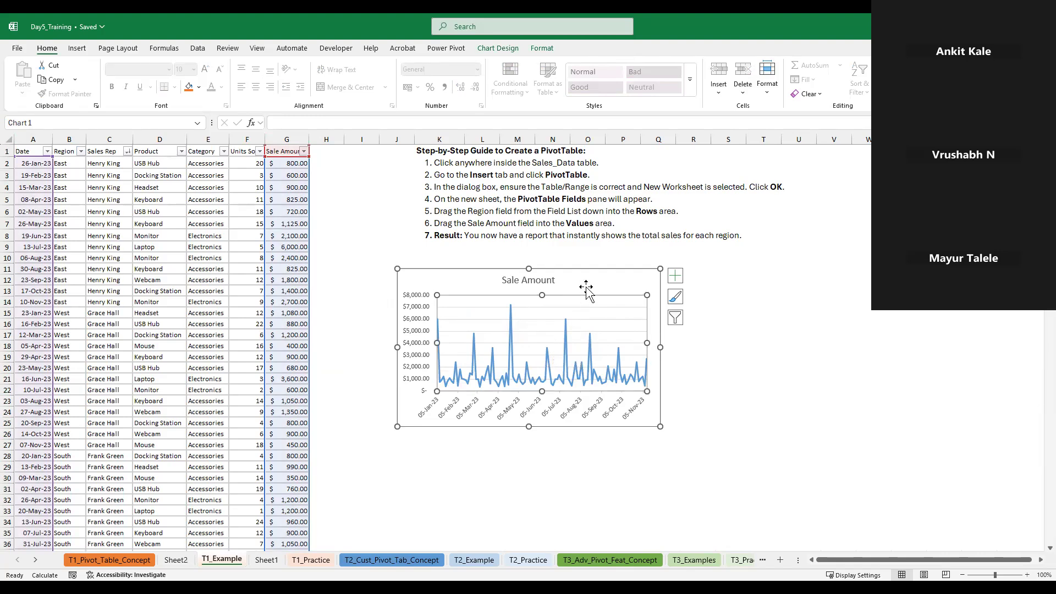
{"action": "left_click", "coordinate": [584, 278]}
{"action": "key", "text": "Delete"}
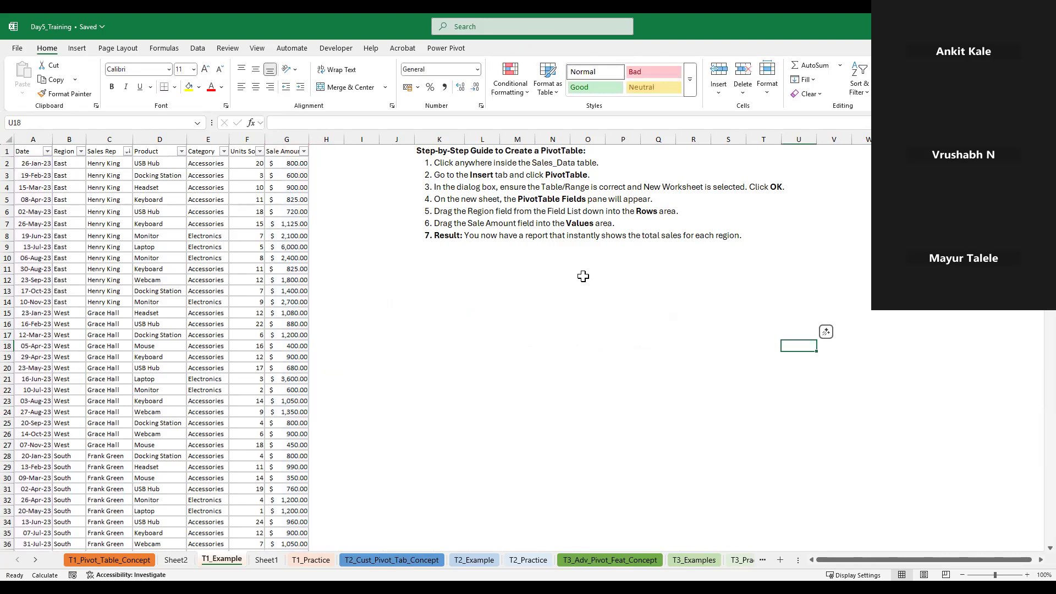
Select the PivotTable on Sheet2 and preview the PivotChart types without inserting a chart
{"action": "left_click", "coordinate": [704, 565]}
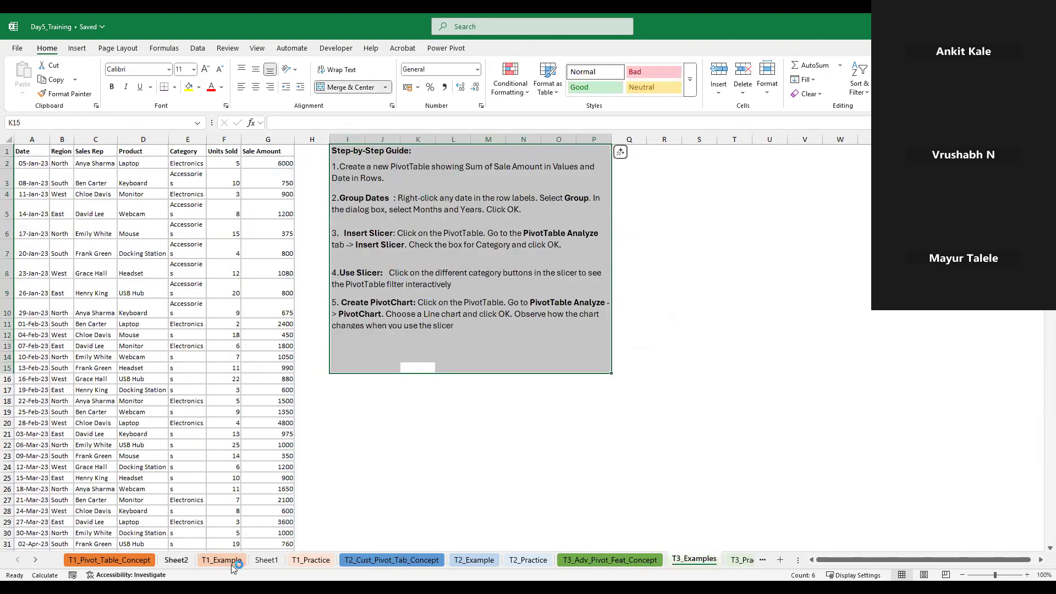
{"action": "left_click", "coordinate": [267, 567]}
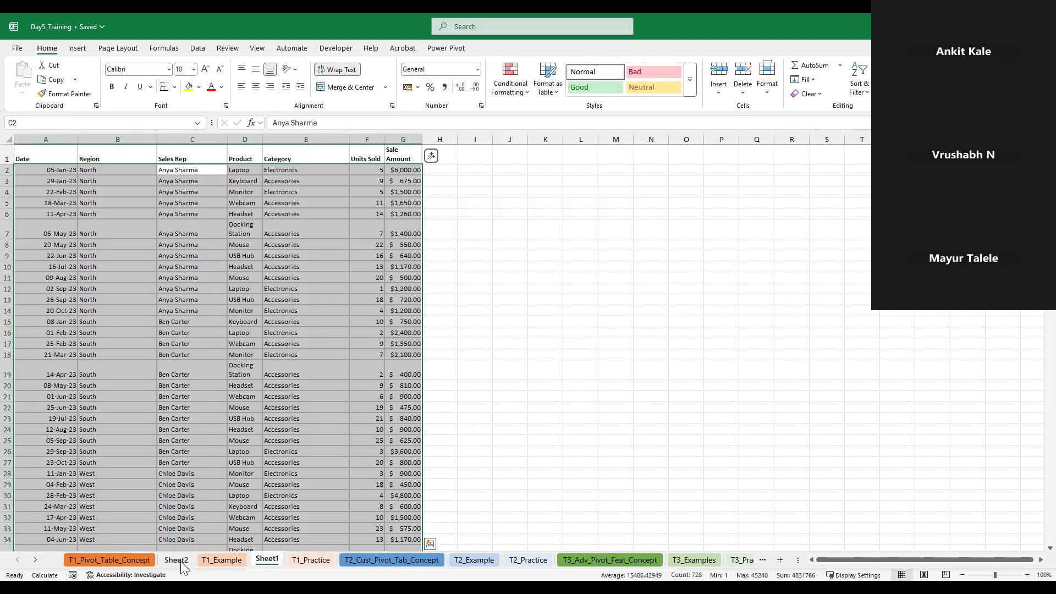
{"action": "left_click", "coordinate": [178, 562]}
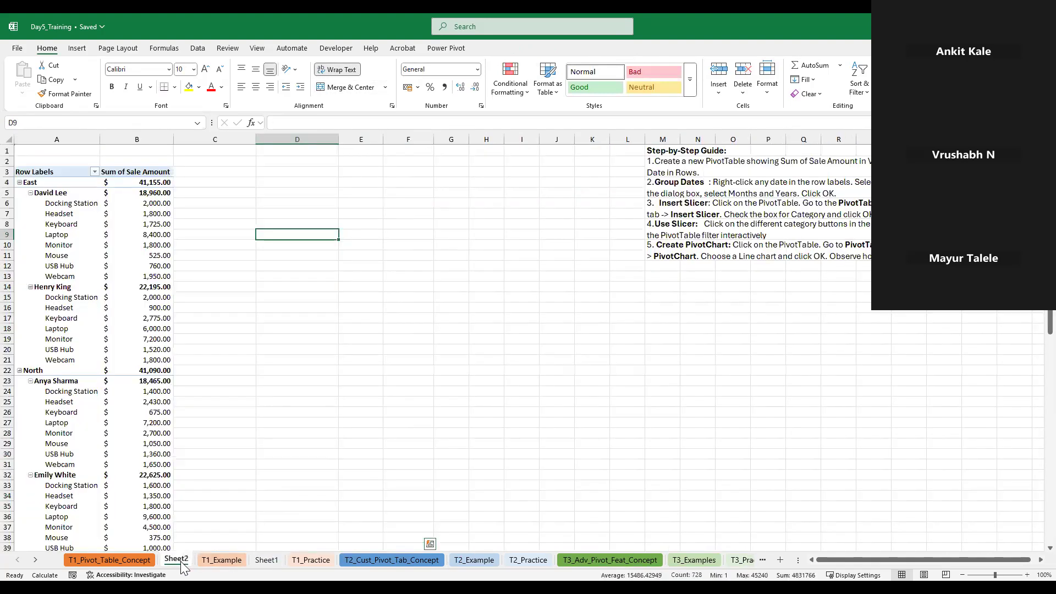
{"action": "left_click", "coordinate": [51, 173]}
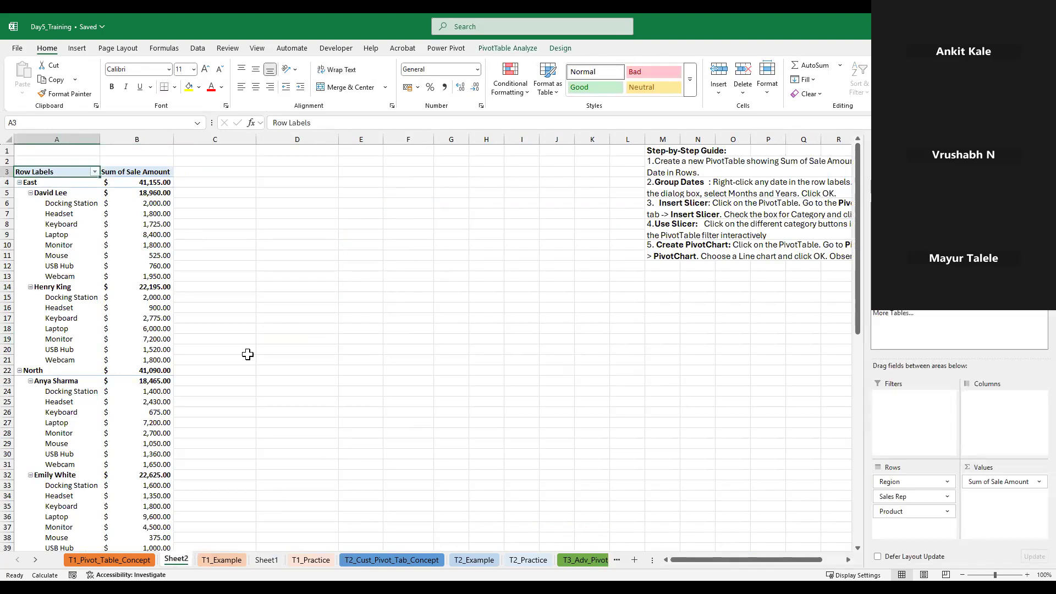
{"action": "left_click", "coordinate": [508, 47]}
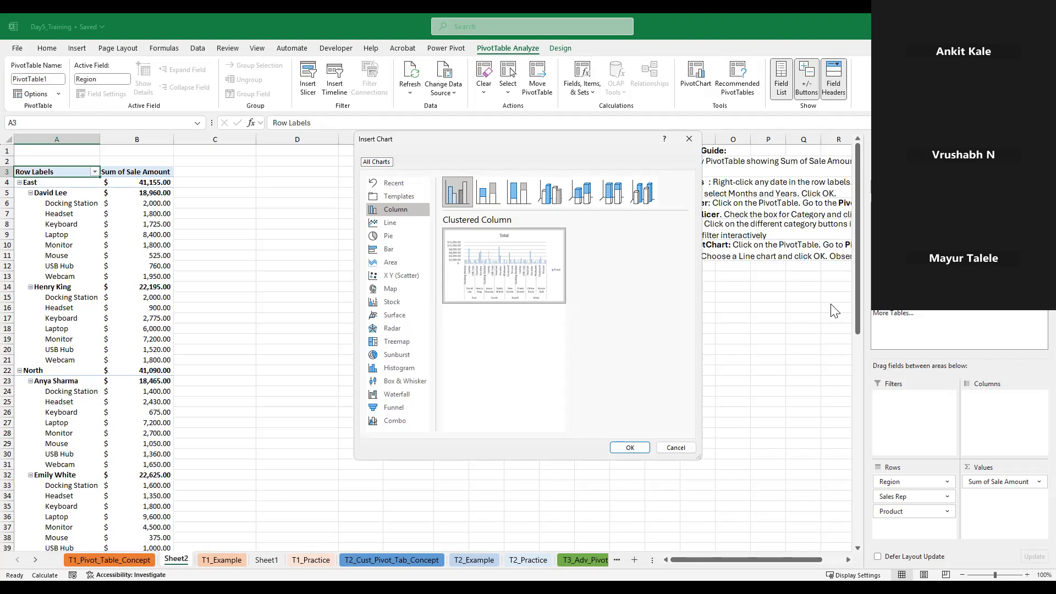
{"action": "left_click", "coordinate": [670, 450]}
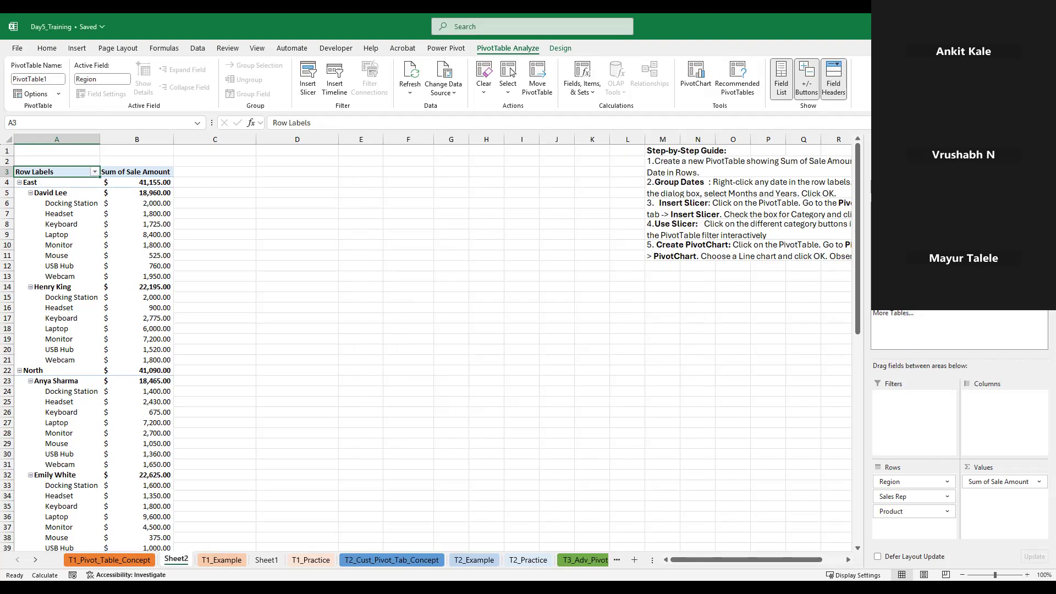
Remove the Region, Sales Rep and Product fields from the PivotTable's Rows
{"action": "left_click", "coordinate": [878, 231]}
{"action": "left_click", "coordinate": [879, 243]}
{"action": "left_click", "coordinate": [878, 254]}
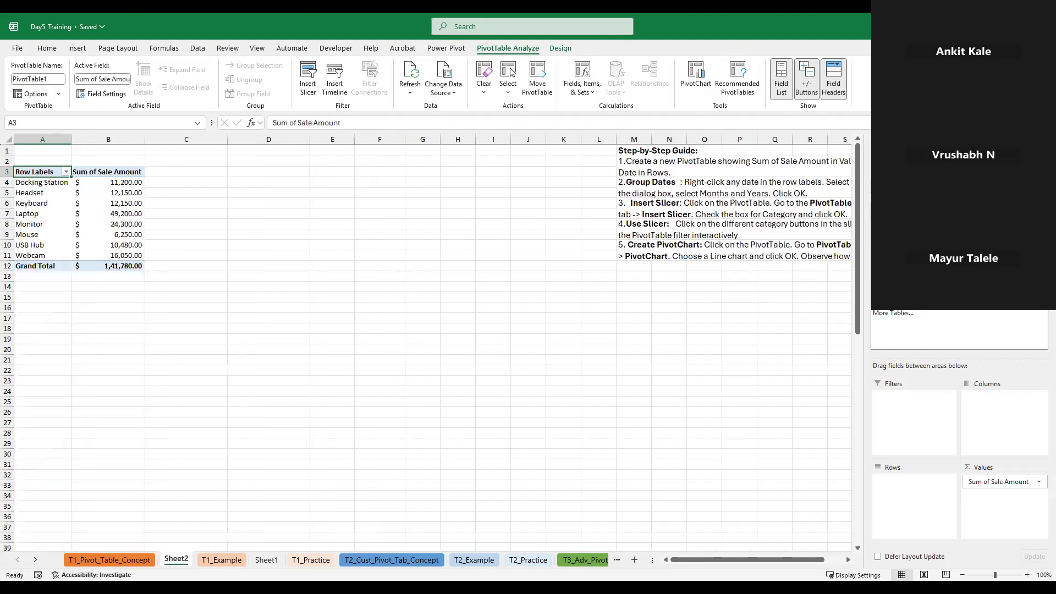
Add the Date field to the PivotTable's Rows and expand the 2023 group to its months
{"action": "left_click", "coordinate": [879, 219]}
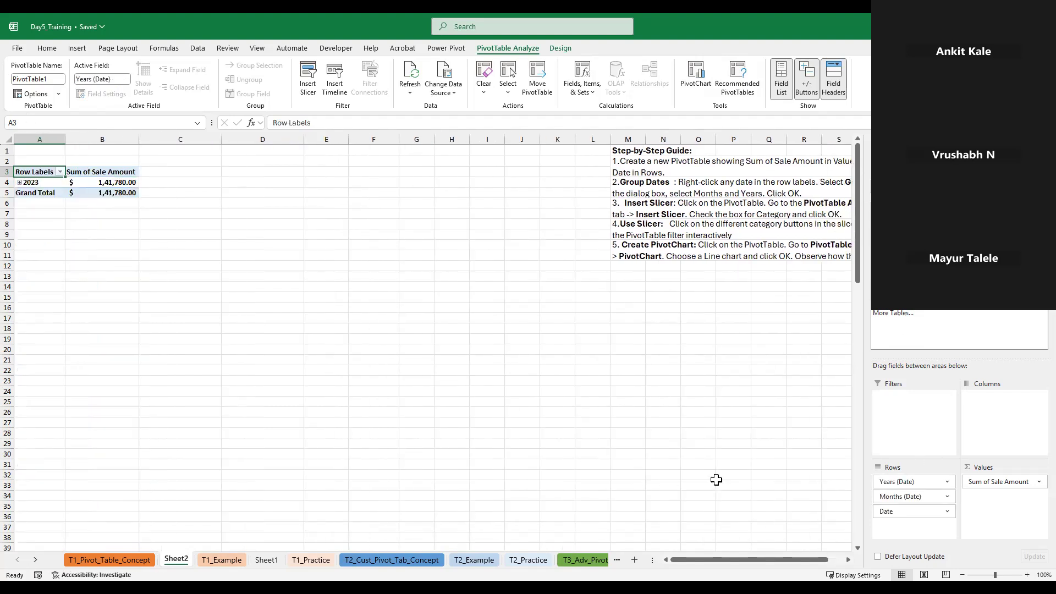
{"action": "left_click", "coordinate": [19, 182]}
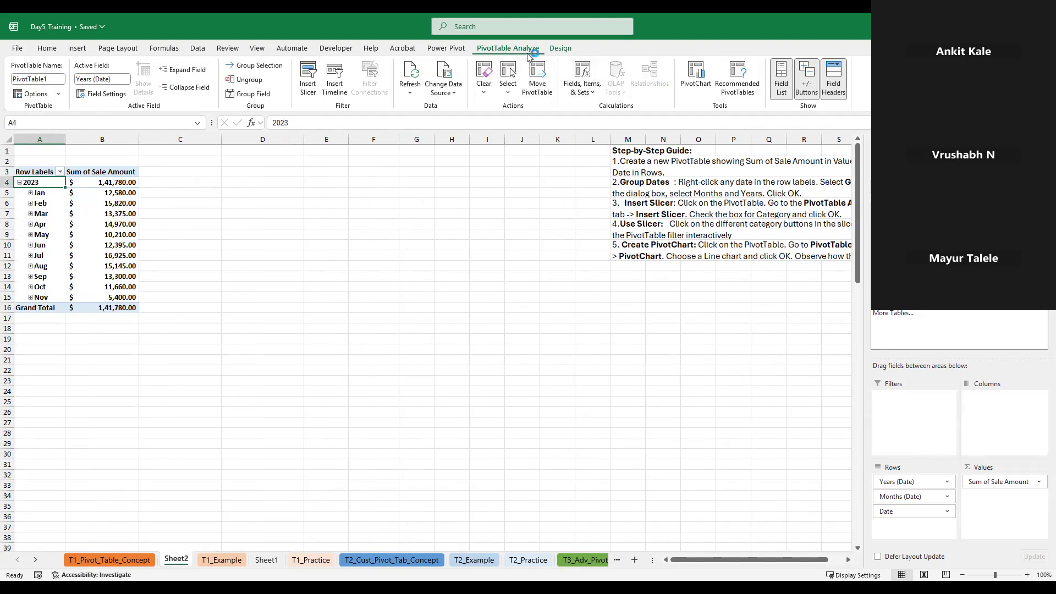
Insert slicers for the Region, Sales Rep, Product and Category fields
{"action": "left_click", "coordinate": [308, 81]}
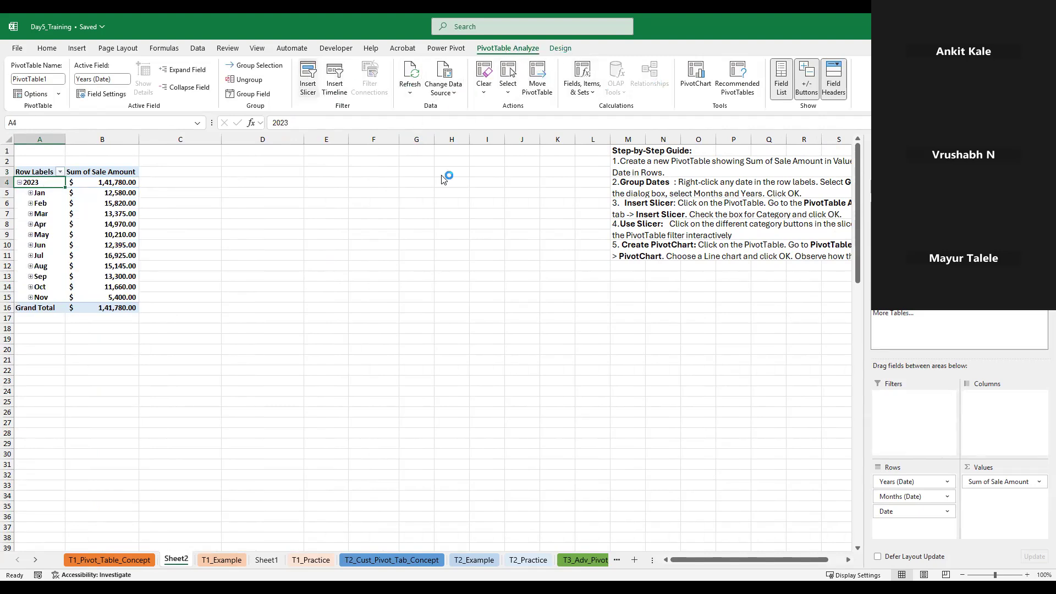
{"action": "left_click", "coordinate": [401, 226]}
{"action": "left_click", "coordinate": [402, 238]}
{"action": "left_click", "coordinate": [401, 250]}
{"action": "left_click", "coordinate": [402, 262]}
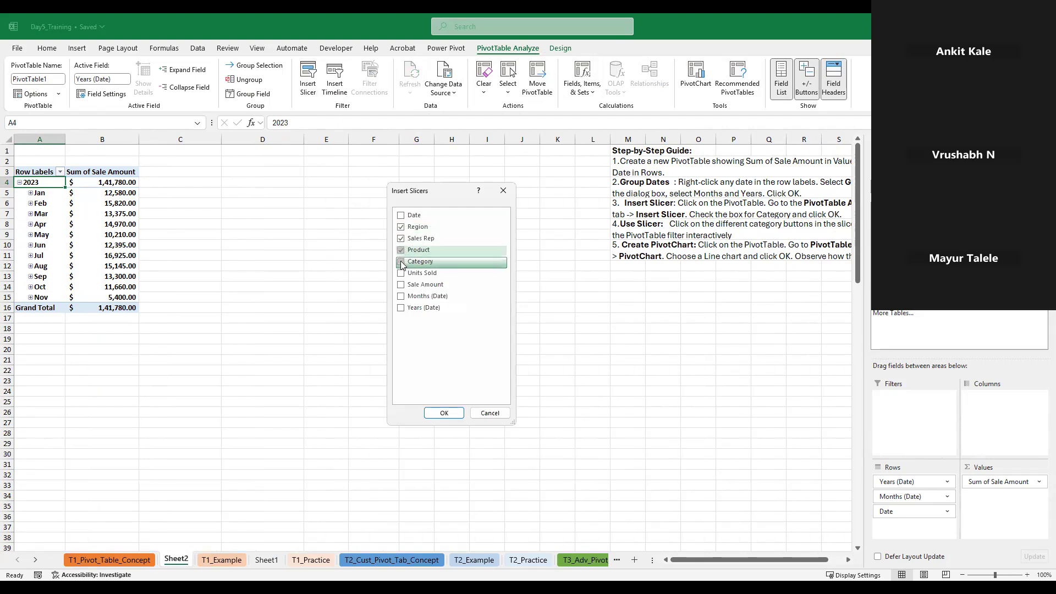
{"action": "left_click", "coordinate": [444, 414]}
Move the Region slicer directly below the PivotTable and shorten it to fit its items
{"action": "left_click_drag", "start_coordinate": [350, 233], "coordinate": [43, 348]}
{"action": "left_click_drag", "start_coordinate": [69, 473], "coordinate": [67, 418]}
Line up the Sales Rep and Product slicers beside the Region slicer, giving Sales Rep an orange style and Product a green style
{"action": "left_click_drag", "start_coordinate": [415, 259], "coordinate": [187, 322]}
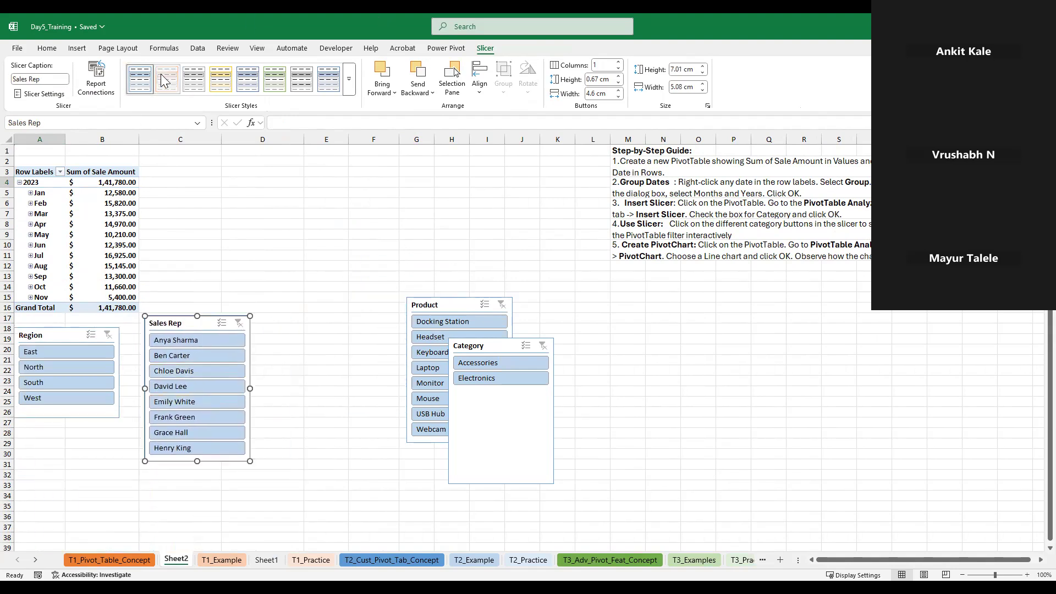
{"action": "left_click", "coordinate": [448, 304]}
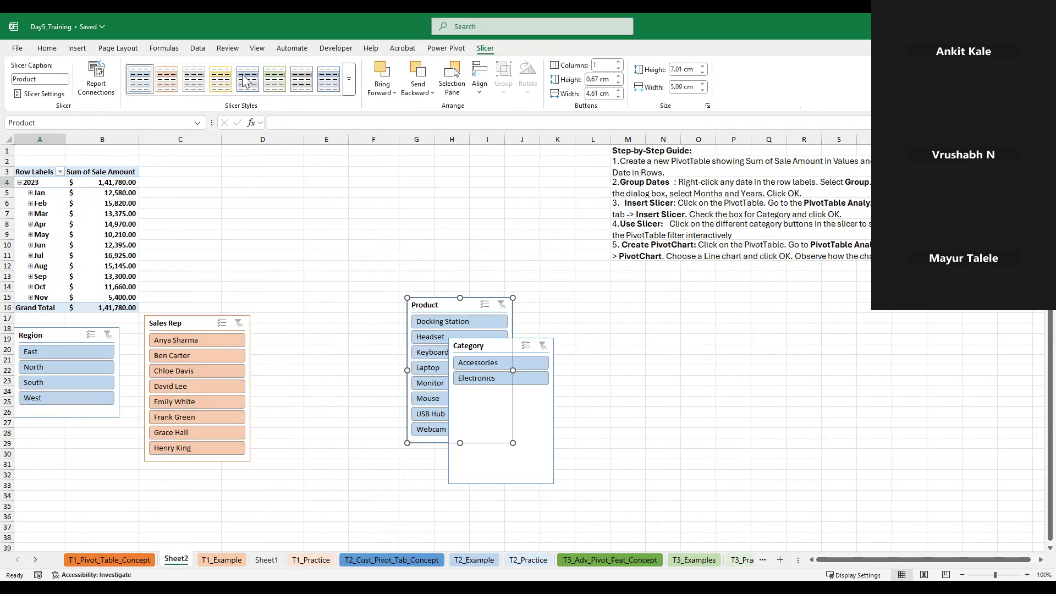
{"action": "left_click", "coordinate": [283, 82]}
{"action": "left_click_drag", "start_coordinate": [428, 303], "coordinate": [284, 325]}
Shorten the Category slicer, place it beneath the Region slicer and give it a gray style
{"action": "left_click", "coordinate": [478, 348]}
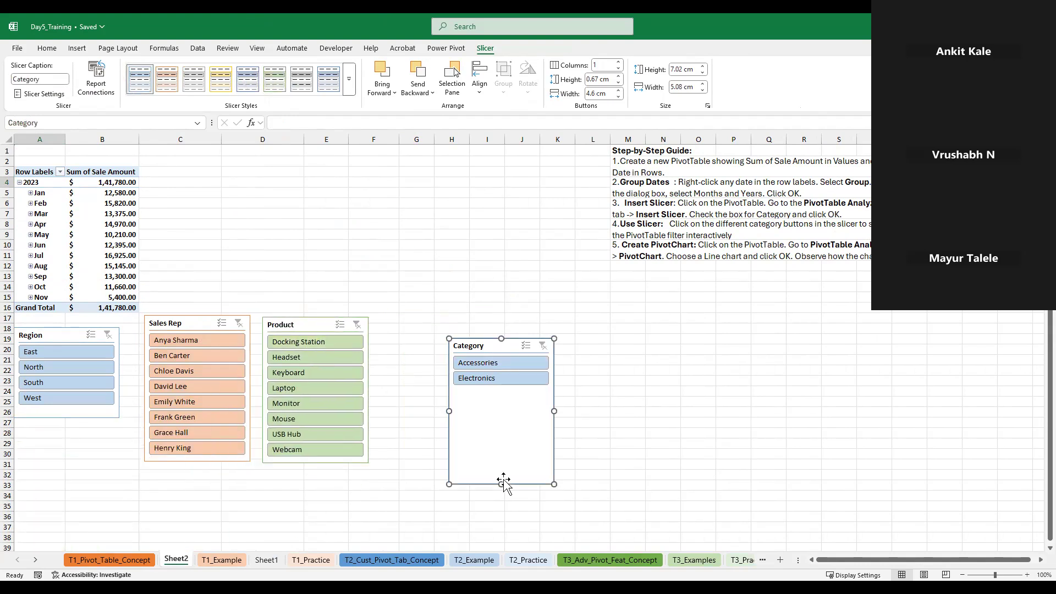
{"action": "left_click_drag", "start_coordinate": [505, 483], "coordinate": [516, 389]}
{"action": "left_click_drag", "start_coordinate": [537, 347], "coordinate": [61, 417]}
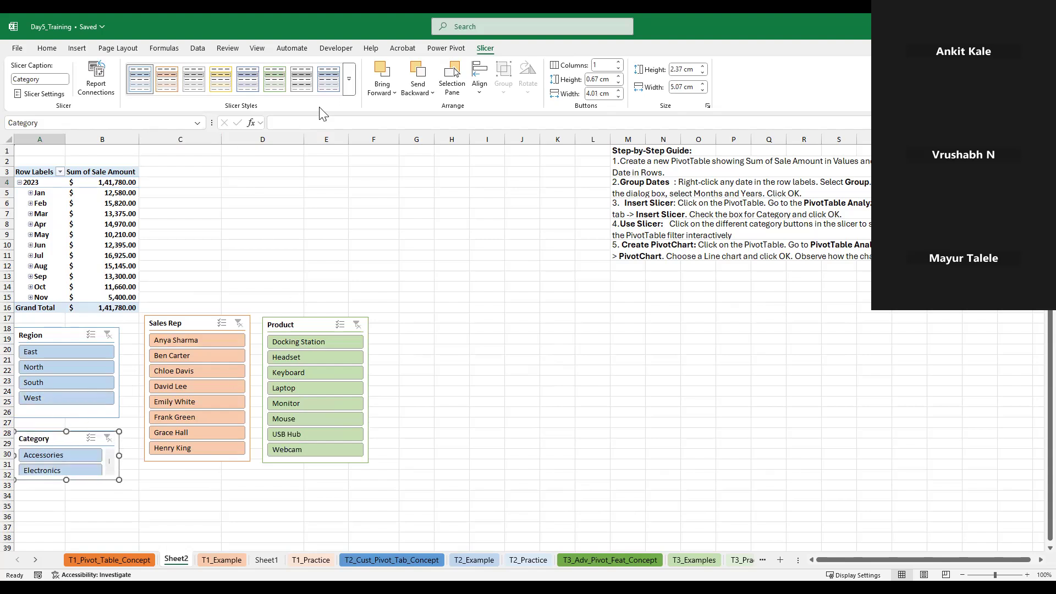
Shift the Sales Rep, Product and Region slicers slightly lower so they line up below the PivotTable
{"action": "left_click_drag", "start_coordinate": [203, 324], "coordinate": [192, 343]}
{"action": "left_click_drag", "start_coordinate": [302, 328], "coordinate": [297, 348]}
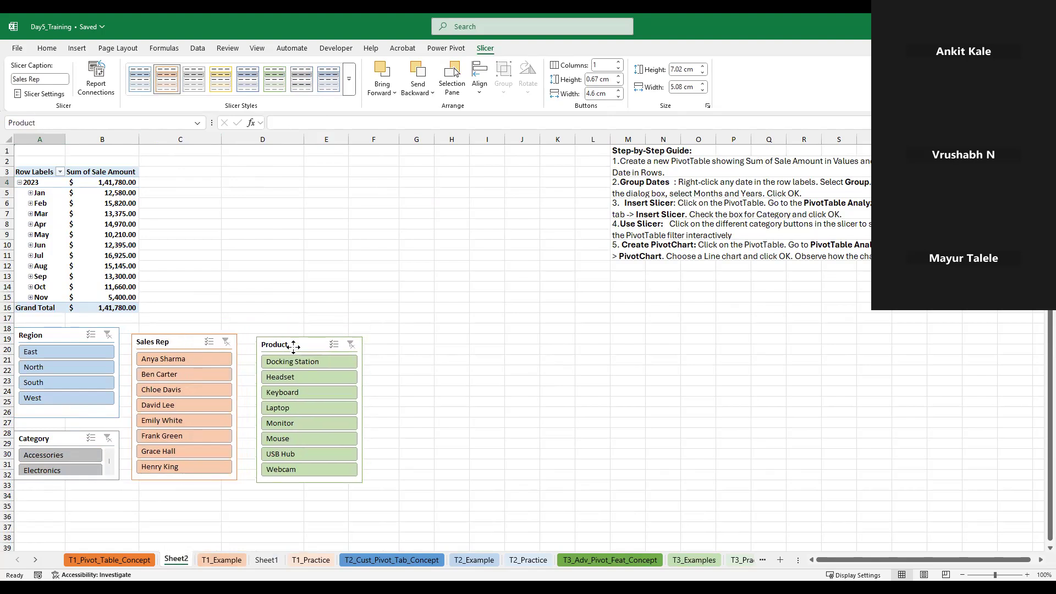
{"action": "left_click_drag", "start_coordinate": [66, 334], "coordinate": [66, 341]}
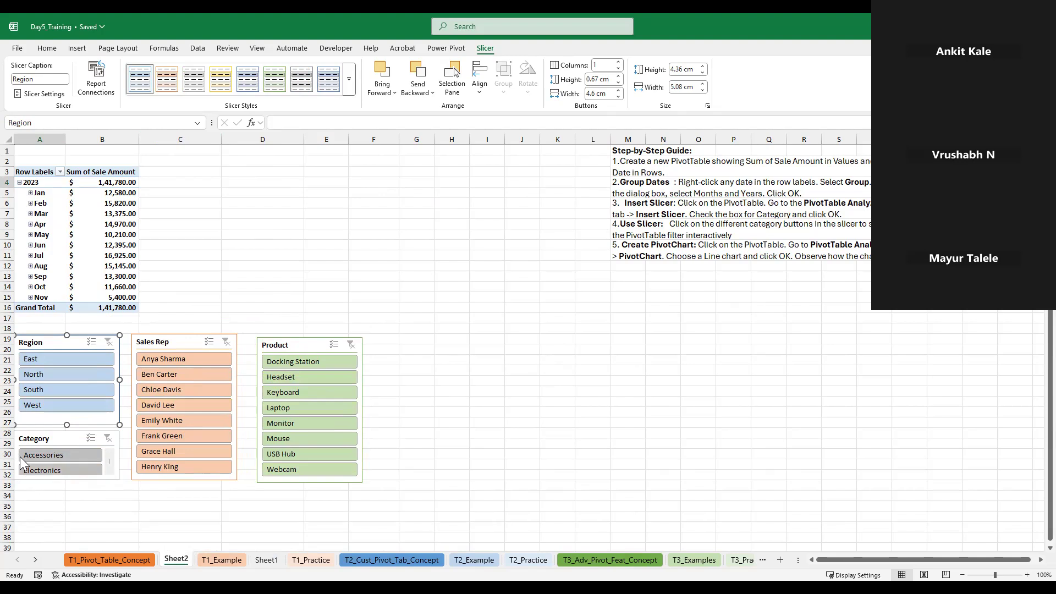
Insert a Line PivotChart based on the PivotTable's monthly sale amounts
{"action": "left_click", "coordinate": [104, 222]}
{"action": "left_click", "coordinate": [508, 48]}
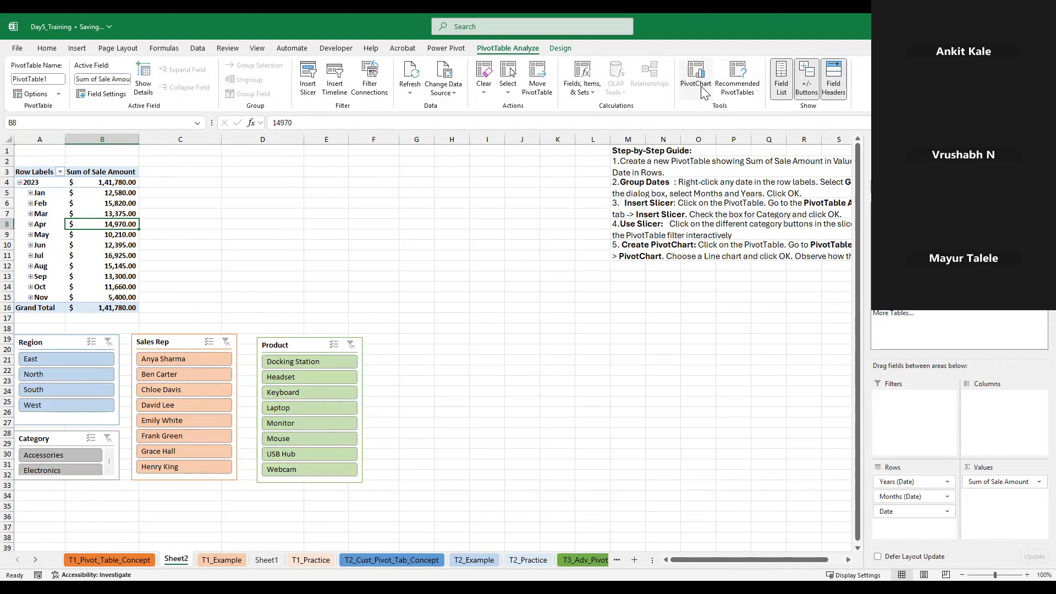
{"action": "left_click", "coordinate": [702, 91]}
{"action": "left_click", "coordinate": [390, 223]}
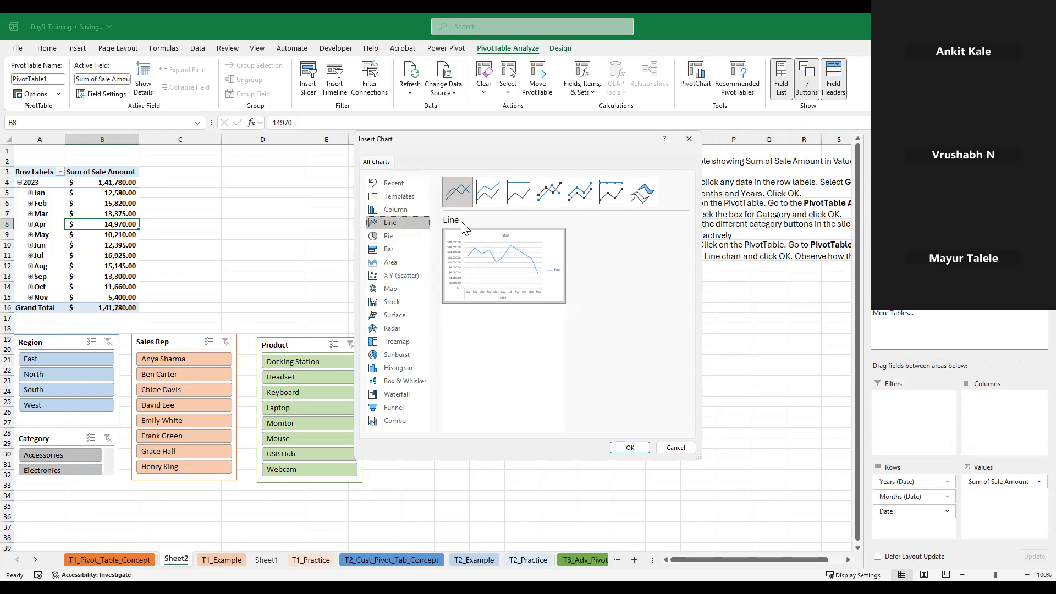
{"action": "left_click", "coordinate": [396, 226]}
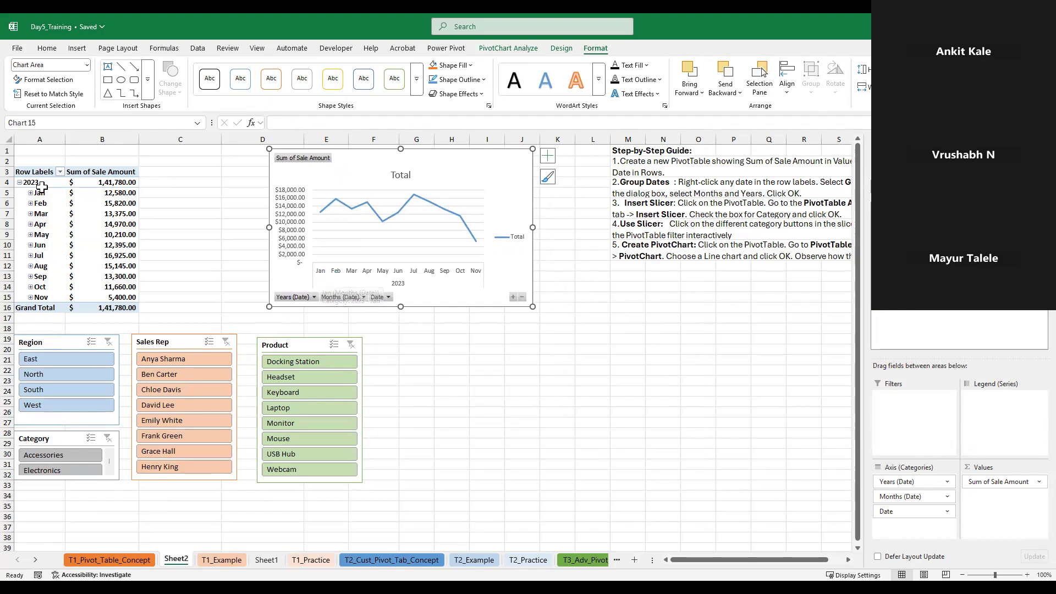
Move the Region and Category slicers to the far side of the Product slicer and bring the Sales Rep slicer closer to Product
{"action": "left_click_drag", "start_coordinate": [58, 342], "coordinate": [421, 345]}
{"action": "left_click_drag", "start_coordinate": [197, 342], "coordinate": [214, 342]}
{"action": "left_click_drag", "start_coordinate": [44, 438], "coordinate": [404, 449]}
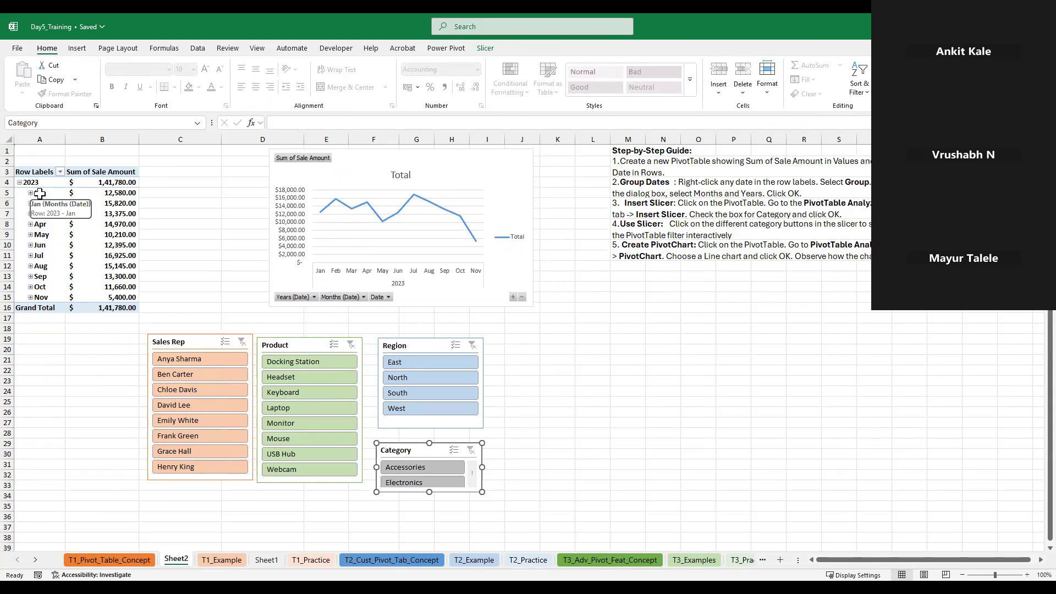
Ungroup the month groups in the PivotTable's row labels so individual dates are listed
{"action": "left_click", "coordinate": [40, 213]}
{"action": "right_click", "coordinate": [44, 214]}
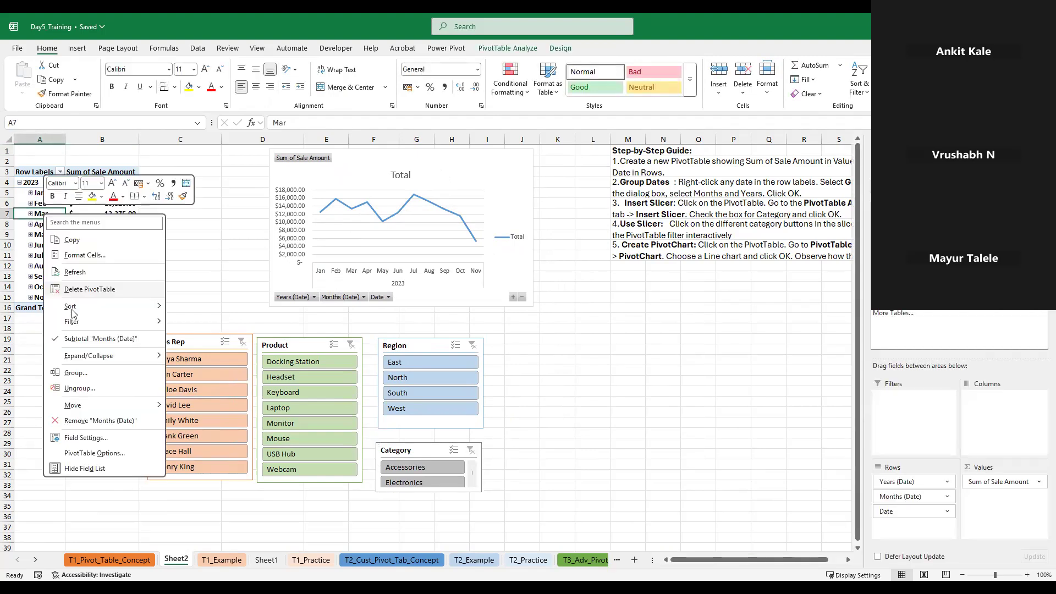
{"action": "left_click", "coordinate": [80, 388]}
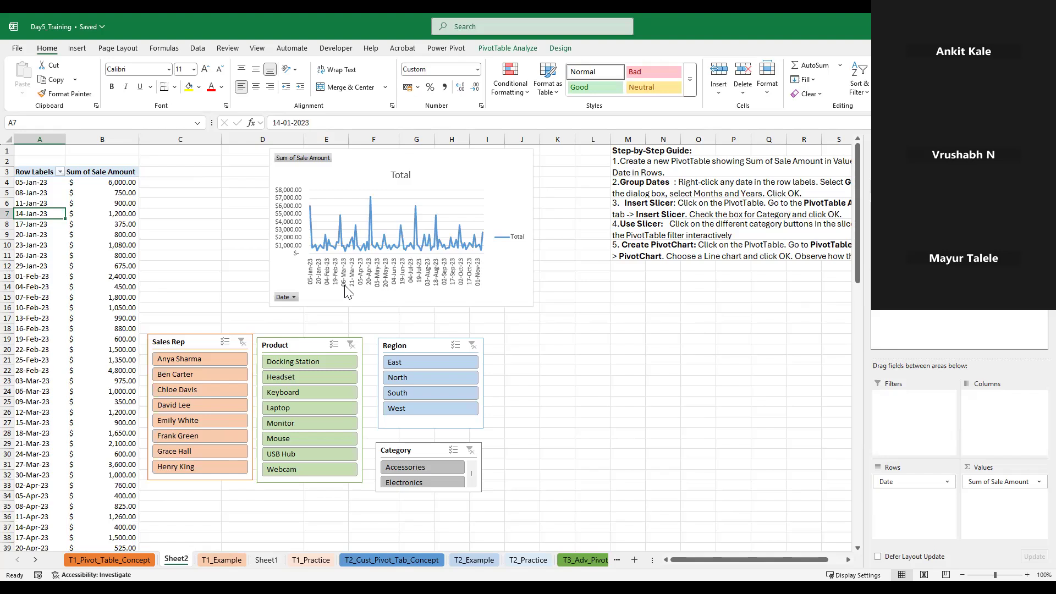
Widen the PivotChart toward the PivotTable and apply the dark chart style with line markers
{"action": "left_click", "coordinate": [277, 206]}
{"action": "left_click_drag", "start_coordinate": [270, 227], "coordinate": [192, 227]}
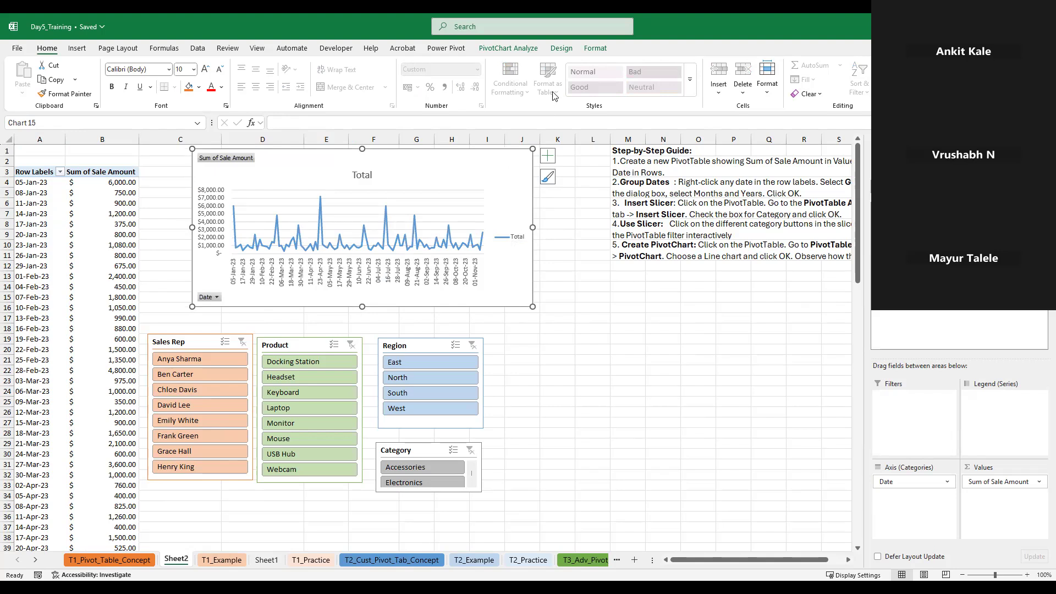
{"action": "left_click", "coordinate": [560, 49]}
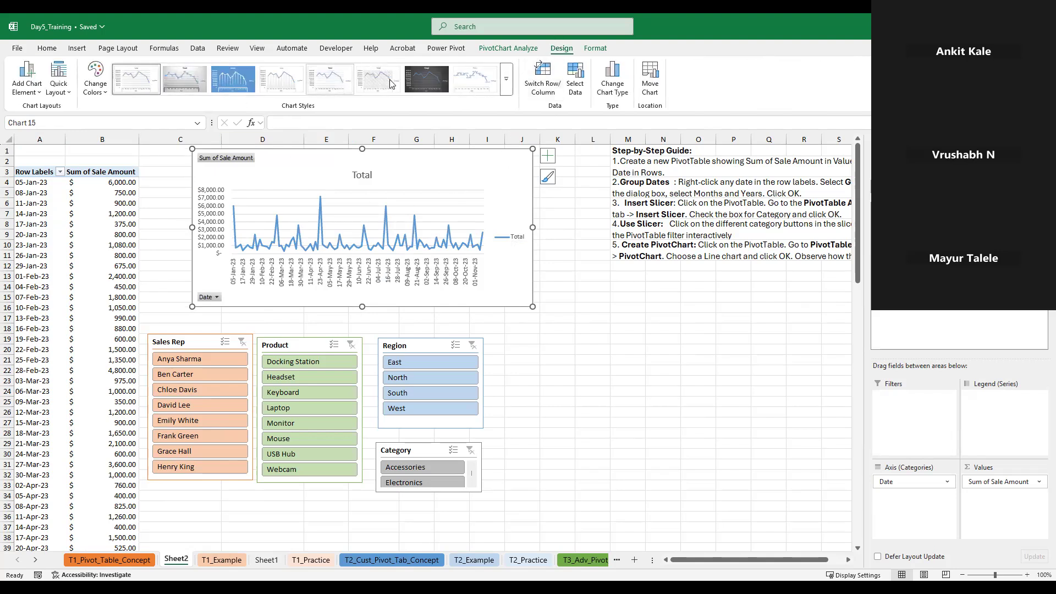
{"action": "left_click", "coordinate": [419, 80]}
{"action": "left_click", "coordinate": [768, 370]}
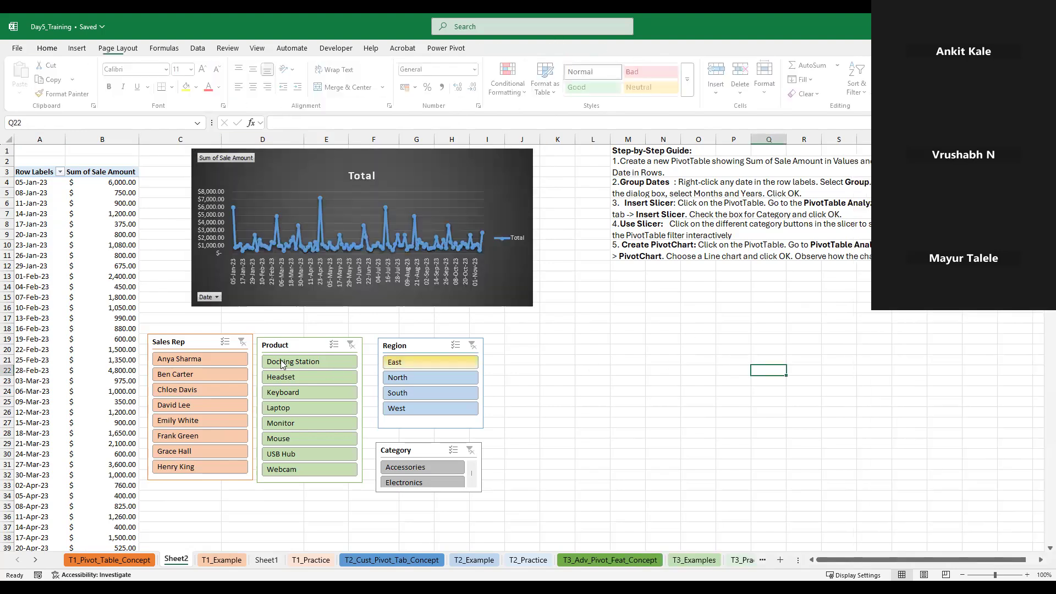
Filter the PivotChart by the first and second sales reps in turn, and clear the Sales Rep slicer's filter
{"action": "left_click", "coordinate": [480, 254]}
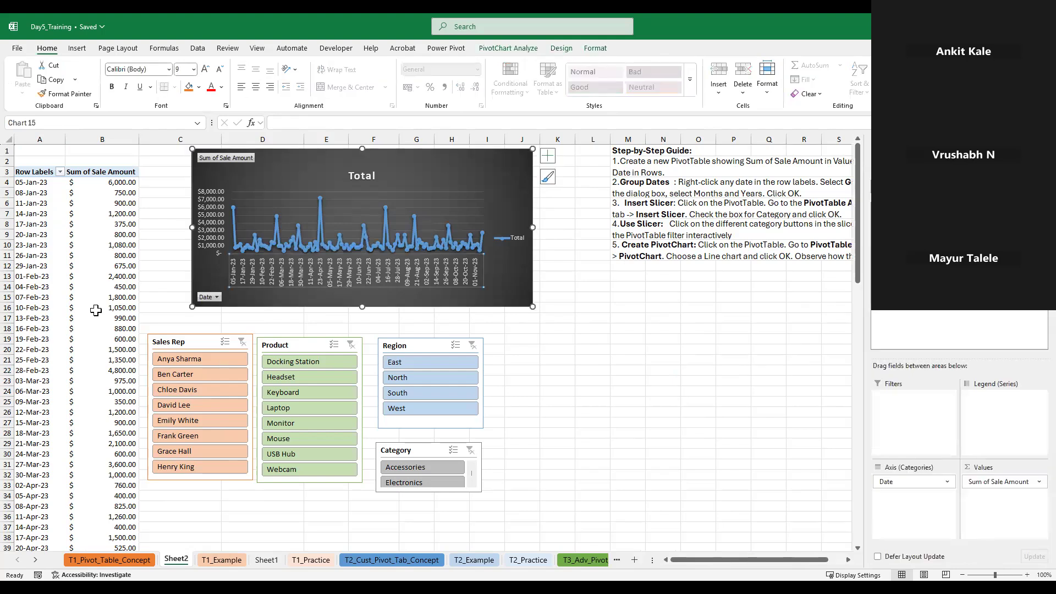
{"action": "left_click", "coordinate": [175, 360]}
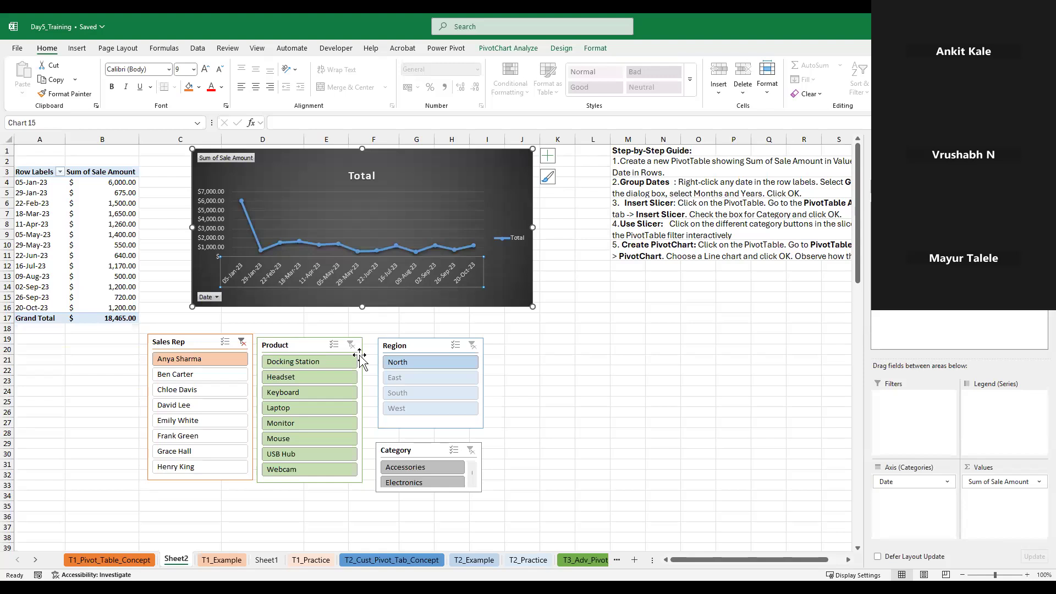
{"action": "left_click", "coordinate": [196, 377]}
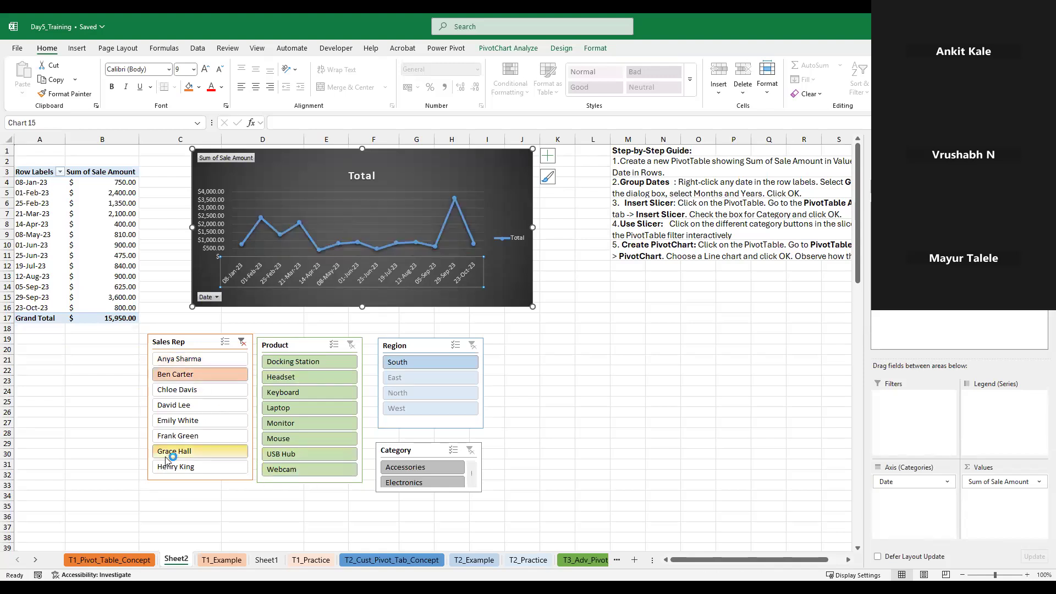
{"action": "left_click", "coordinate": [196, 360]}
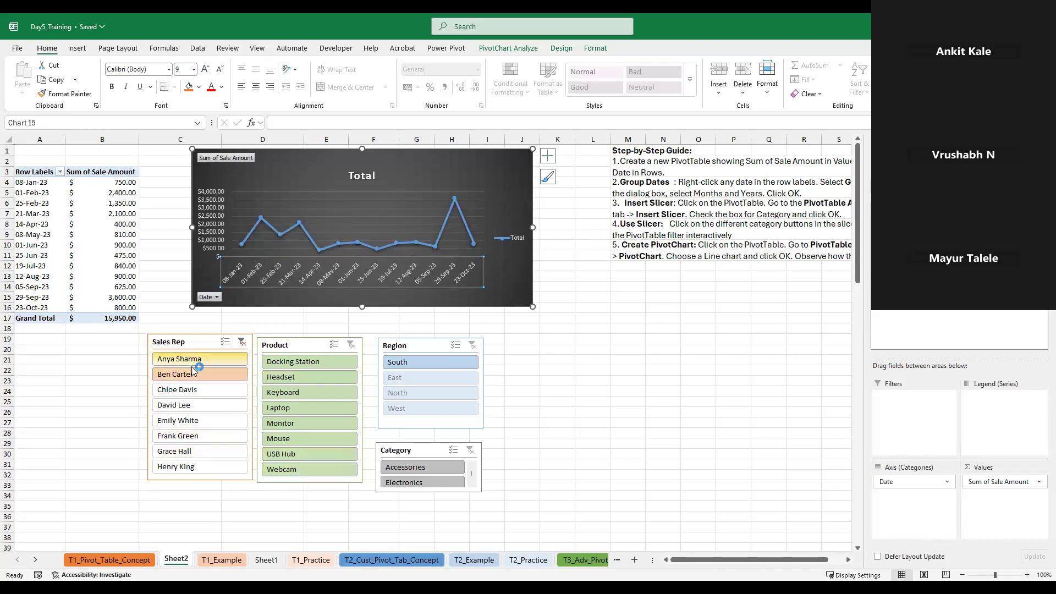
{"action": "left_click", "coordinate": [241, 342]}
Filter the PivotTable and PivotChart by region with the slicer, trying East and North and ending on West
{"action": "left_click", "coordinate": [431, 363]}
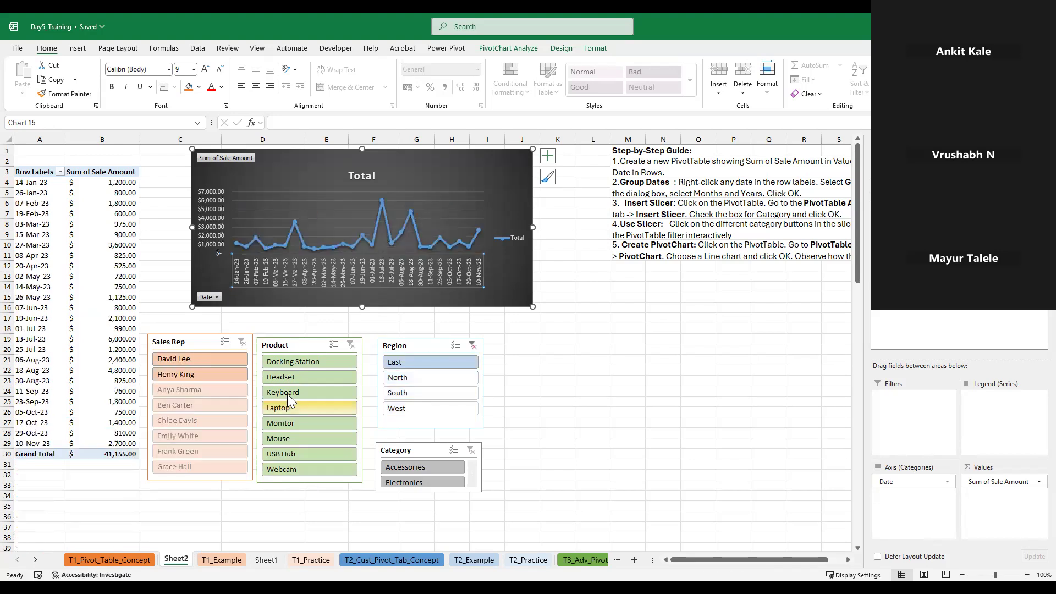
{"action": "left_click", "coordinate": [429, 378]}
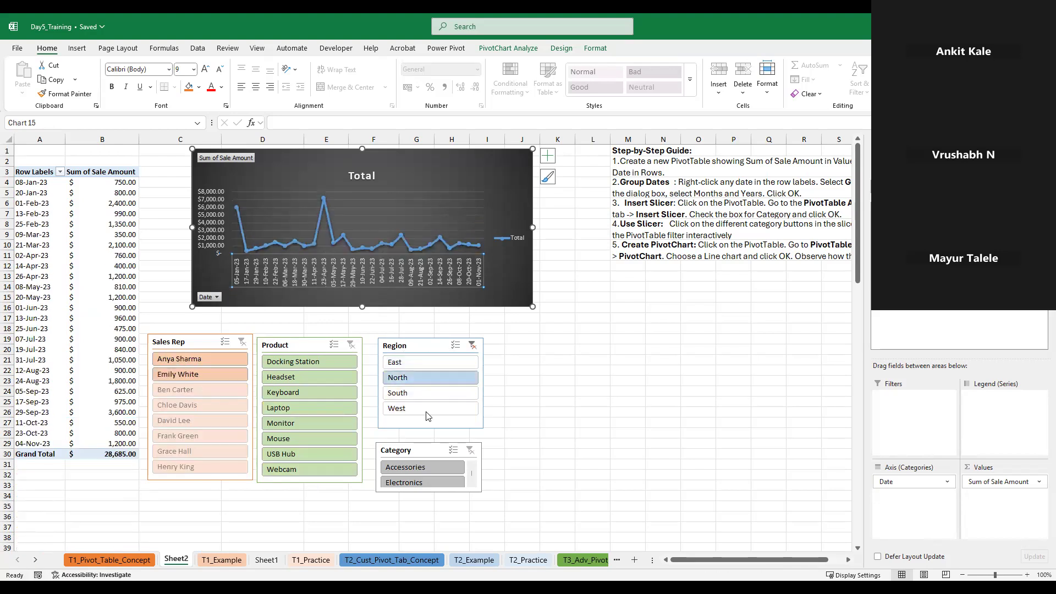
{"action": "left_click", "coordinate": [428, 410]}
{"action": "left_click", "coordinate": [663, 380]}
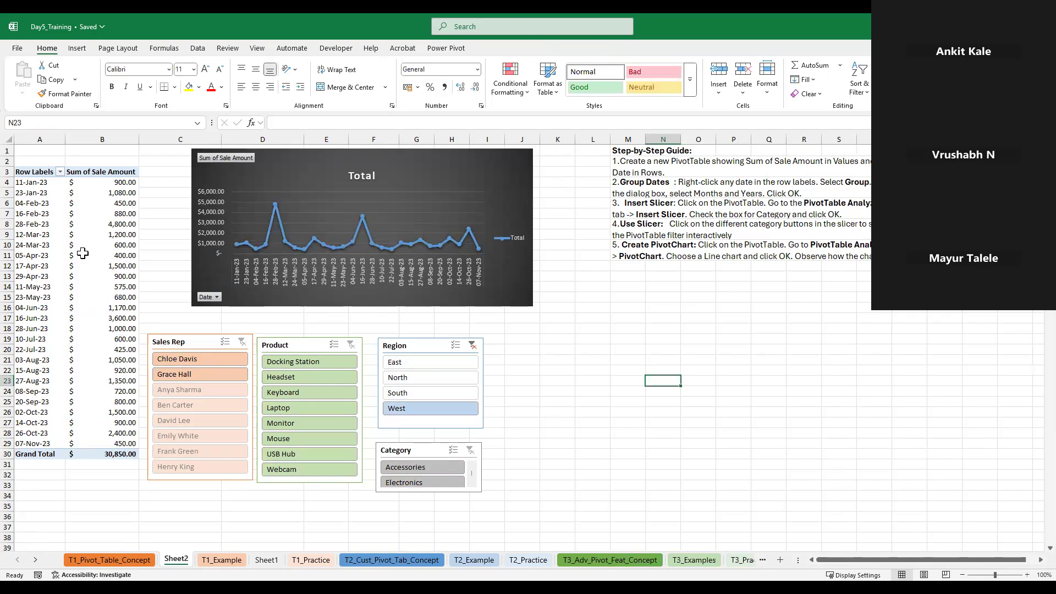
{"action": "left_click", "coordinate": [52, 246]}
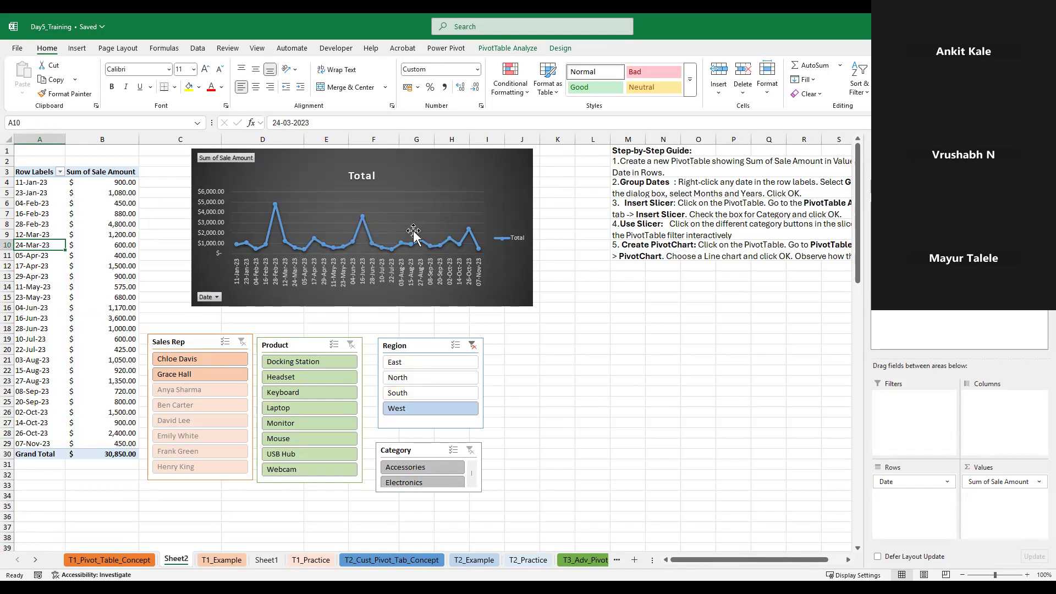
{"action": "left_click", "coordinate": [66, 203]}
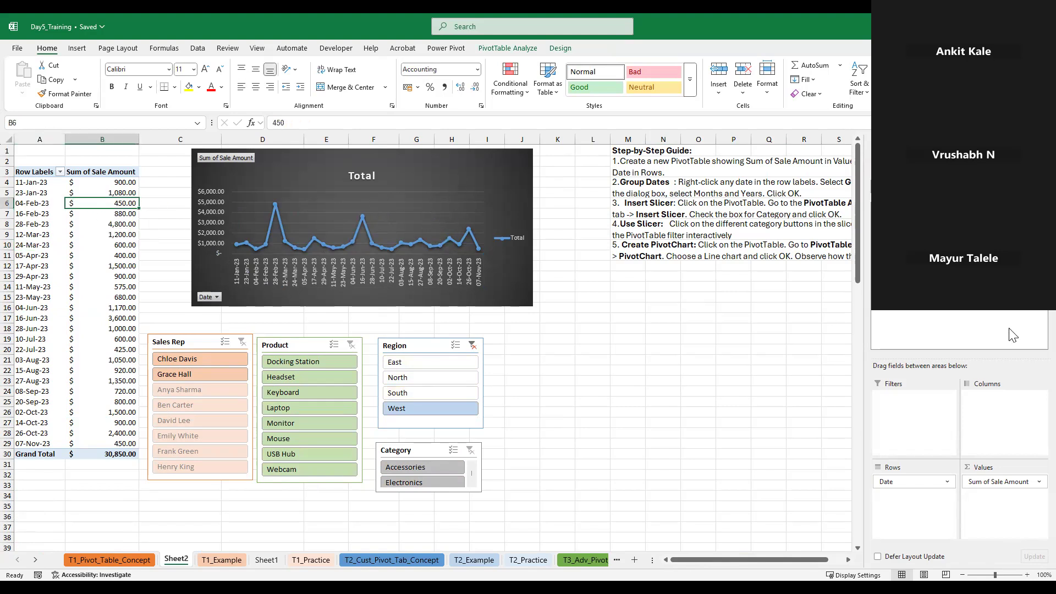
{"action": "left_click", "coordinate": [448, 175]}
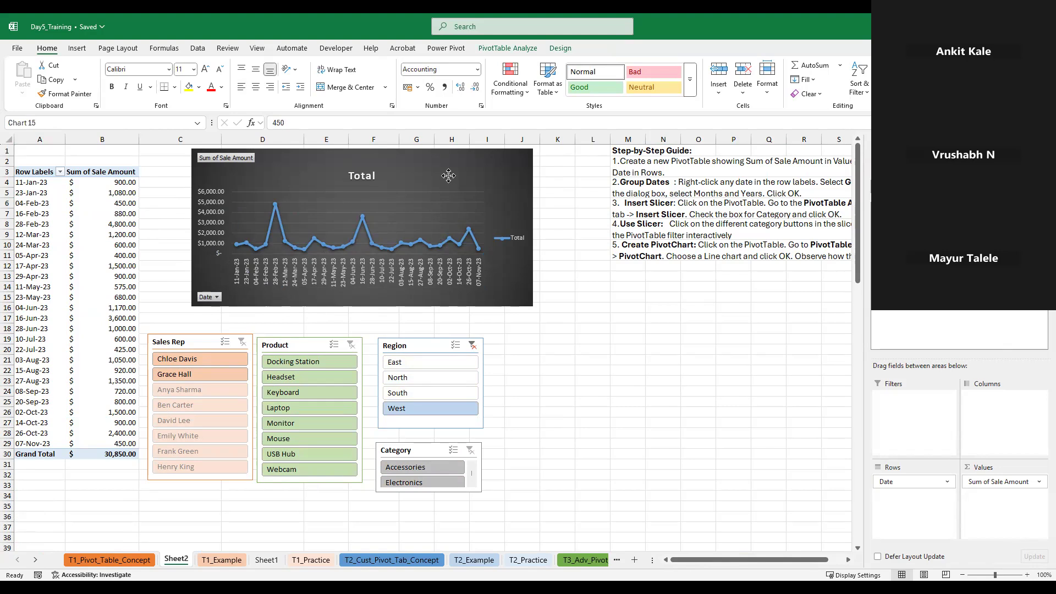
{"action": "left_click_drag", "start_coordinate": [28, 174], "coordinate": [99, 454]}
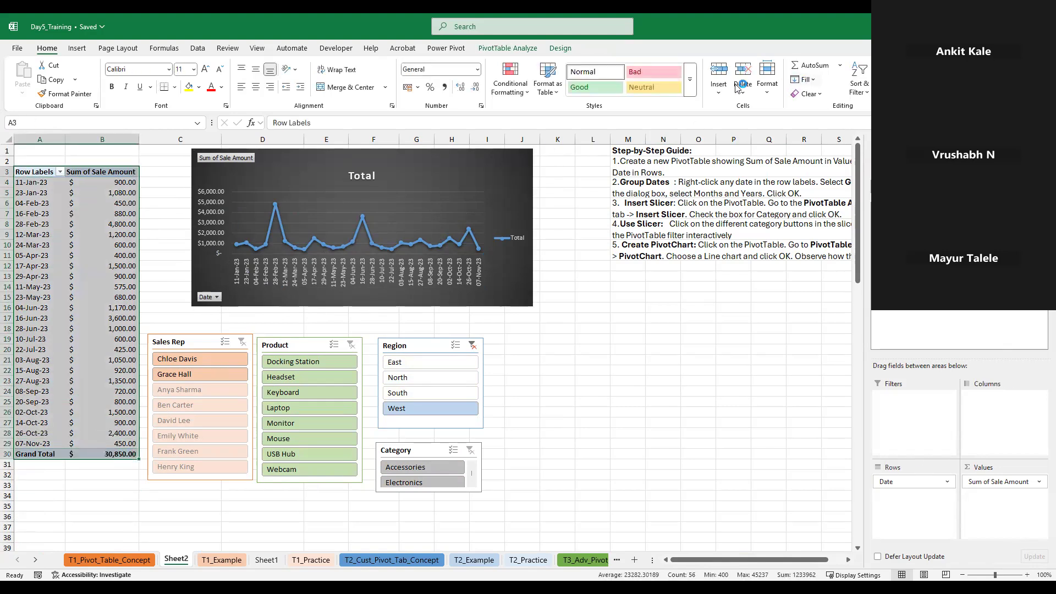
{"action": "left_click", "coordinate": [292, 48]}
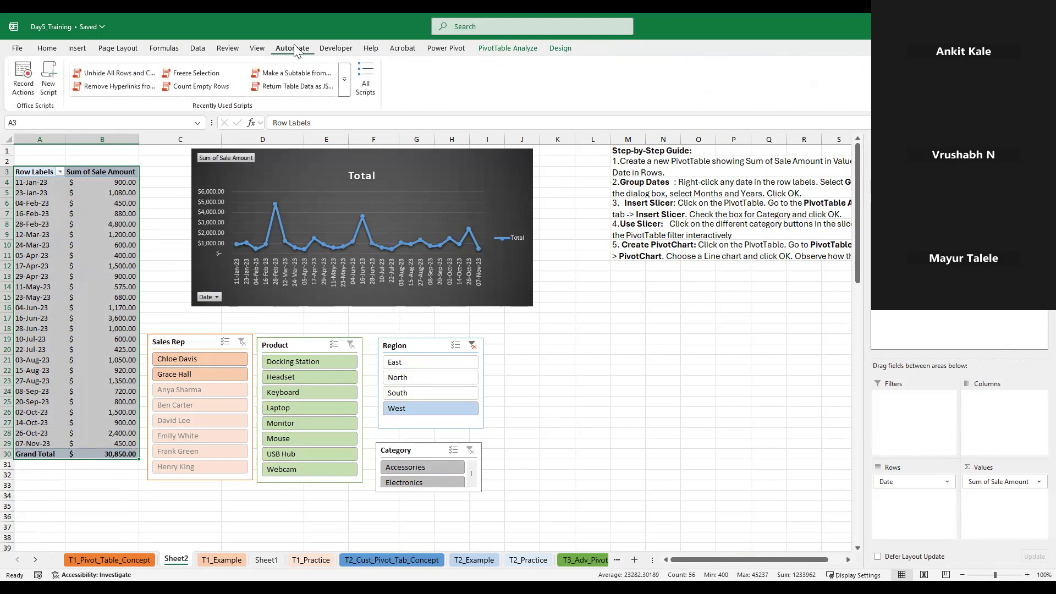
{"action": "left_click", "coordinate": [515, 51]}
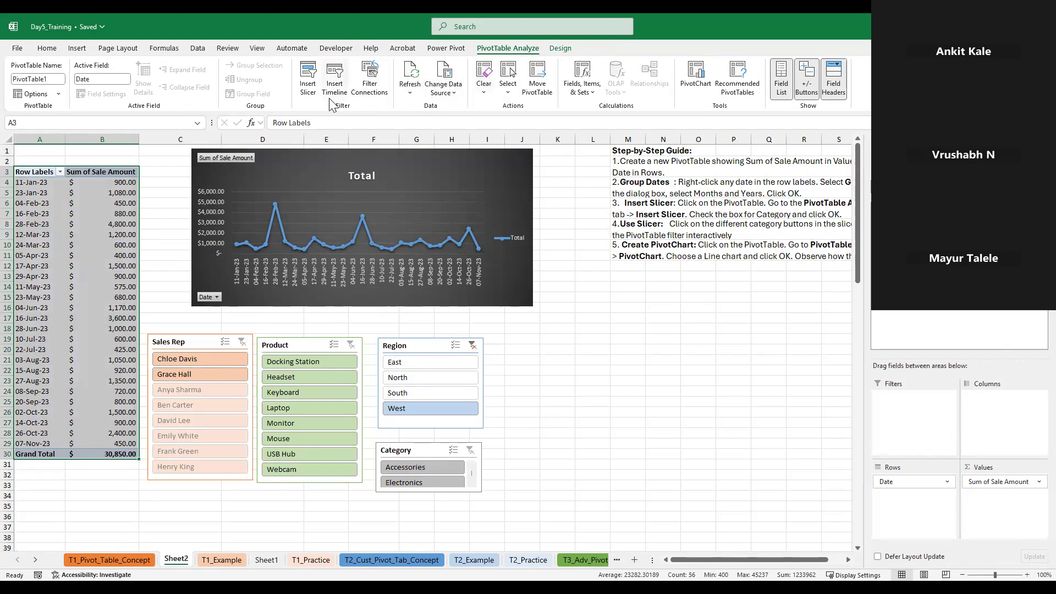
{"action": "left_click", "coordinate": [784, 367]}
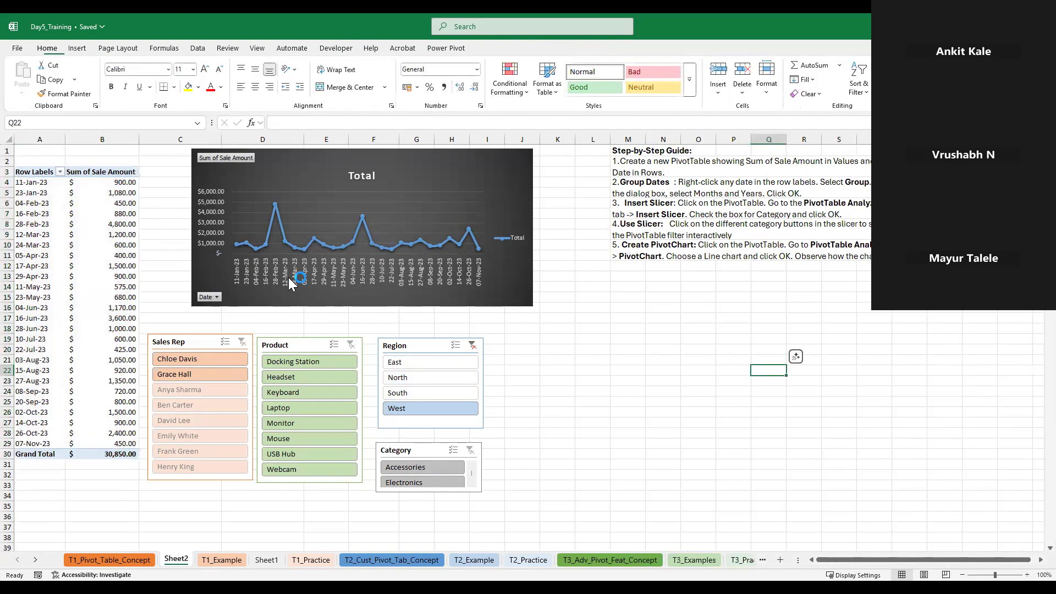
Replace the Date field with the Region field in the PivotTable's Rows
{"action": "key", "text": "ctrl+z"}
{"action": "key", "text": "ctrl+z"}
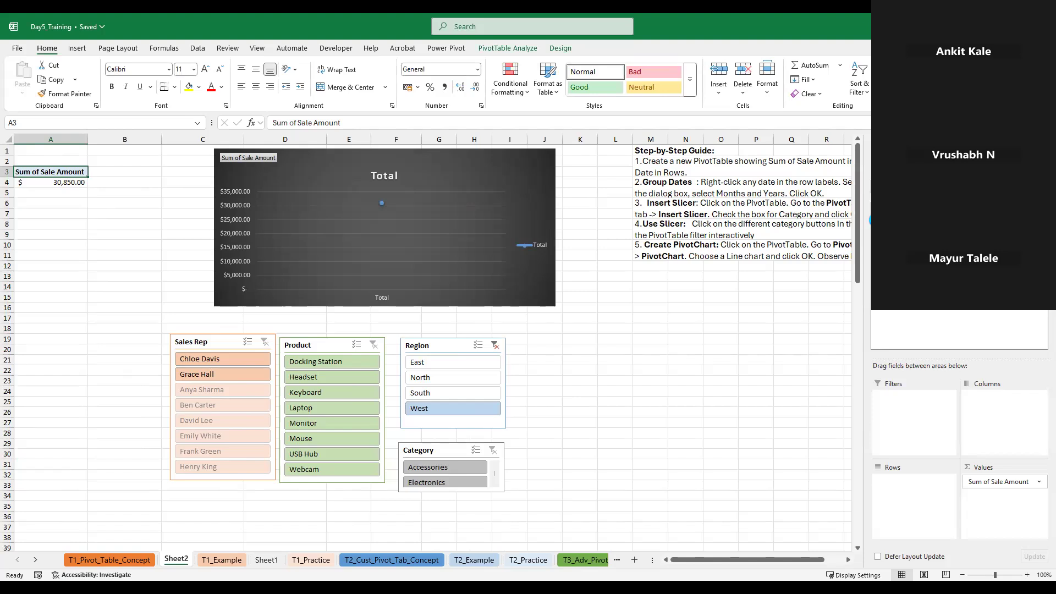
{"action": "left_click", "coordinate": [875, 220]}
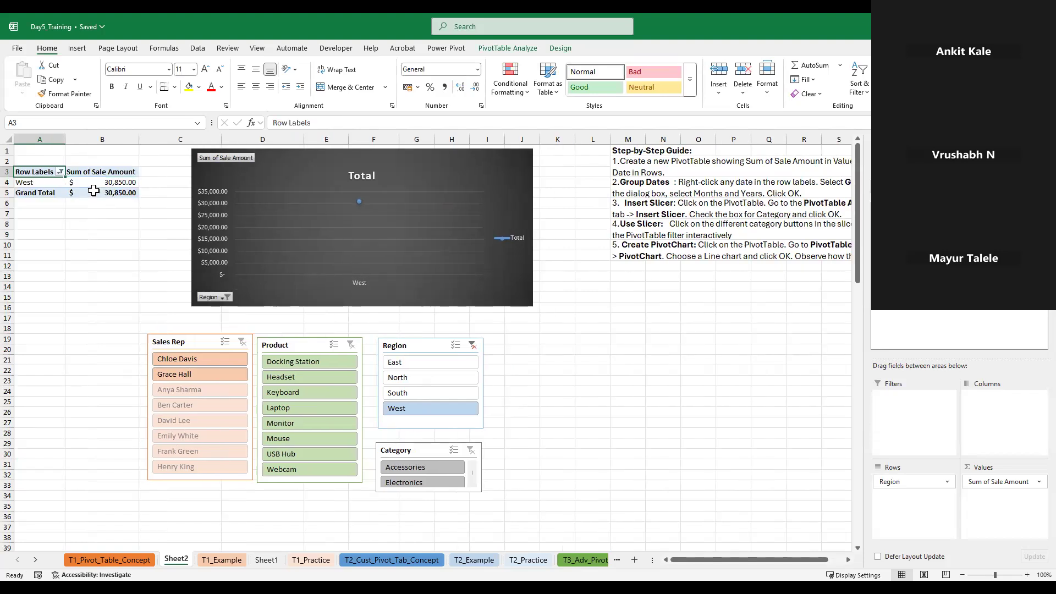
Clear the Region filter from the PivotTable's row labels
{"action": "left_click", "coordinate": [60, 172]}
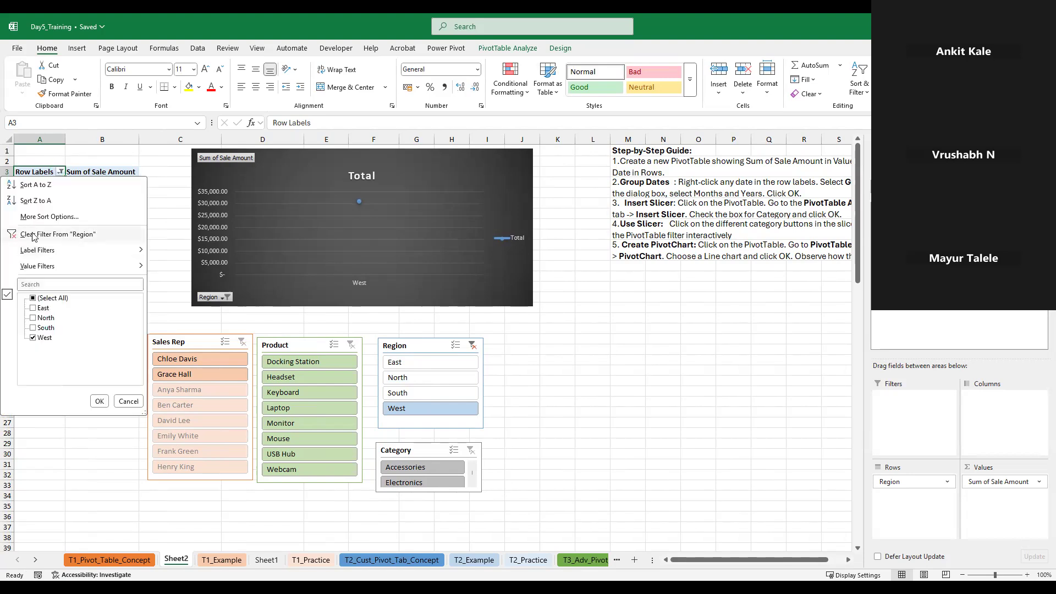
{"action": "left_click", "coordinate": [31, 235]}
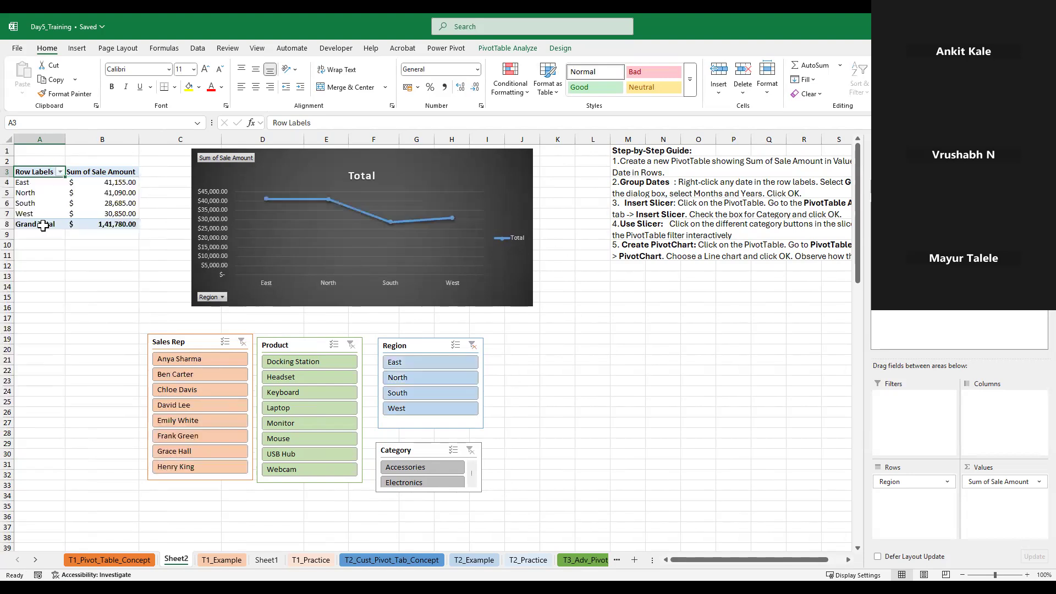
{"action": "left_click", "coordinate": [89, 213]}
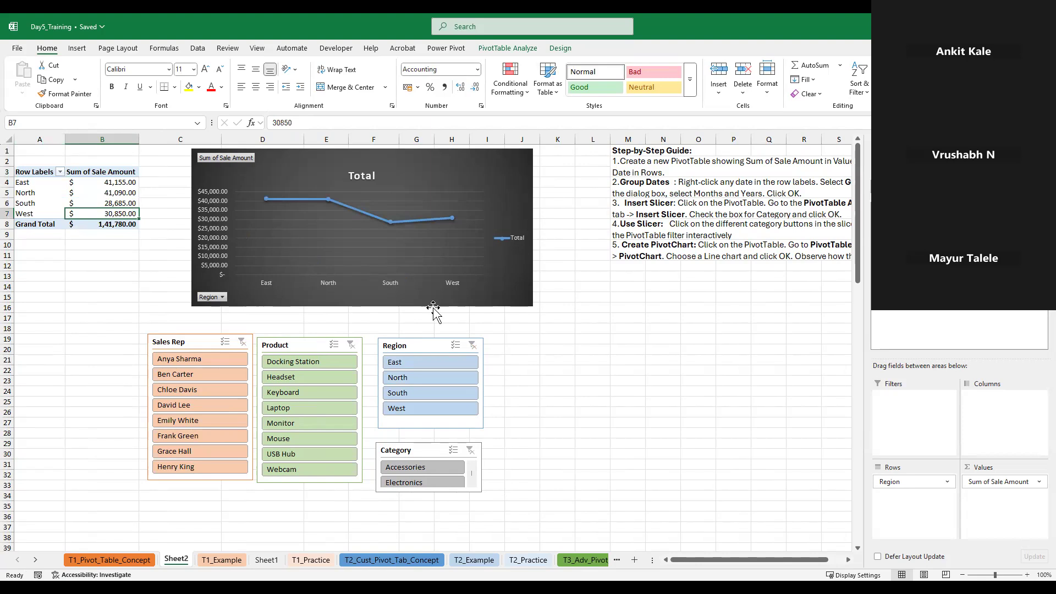
{"action": "left_click", "coordinate": [108, 225]}
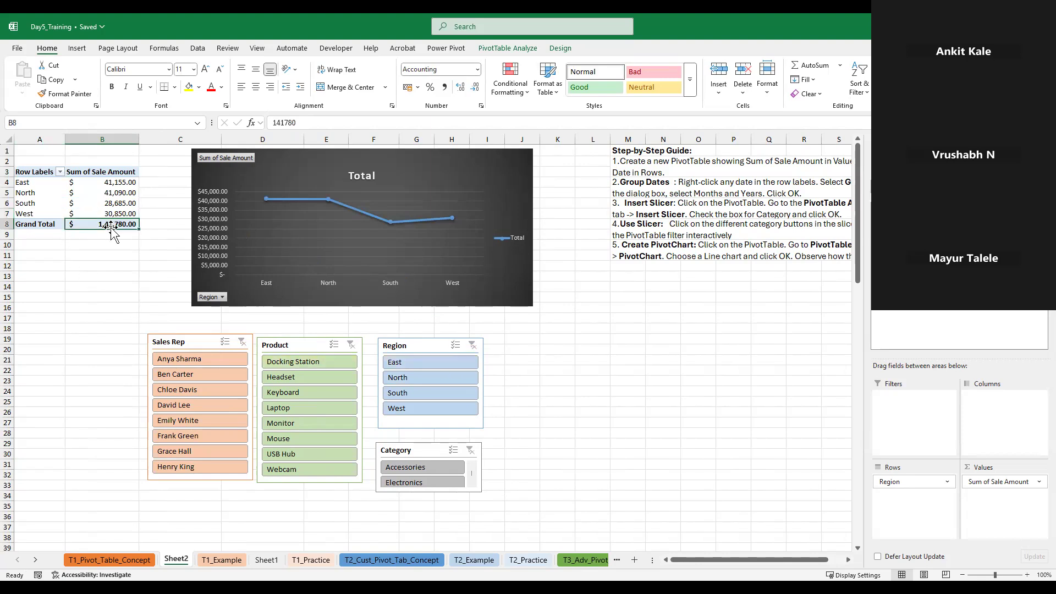
Delete the line PivotChart, insert a pie PivotChart of the sales by region instead, and place it above the slicers
{"action": "left_click", "coordinate": [465, 222]}
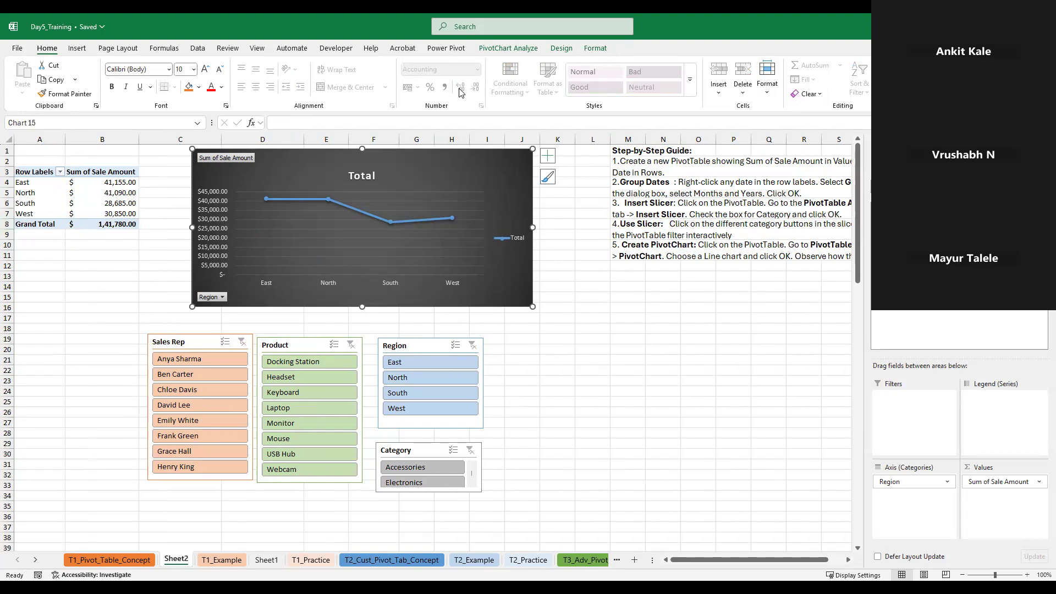
{"action": "key", "text": "Delete"}
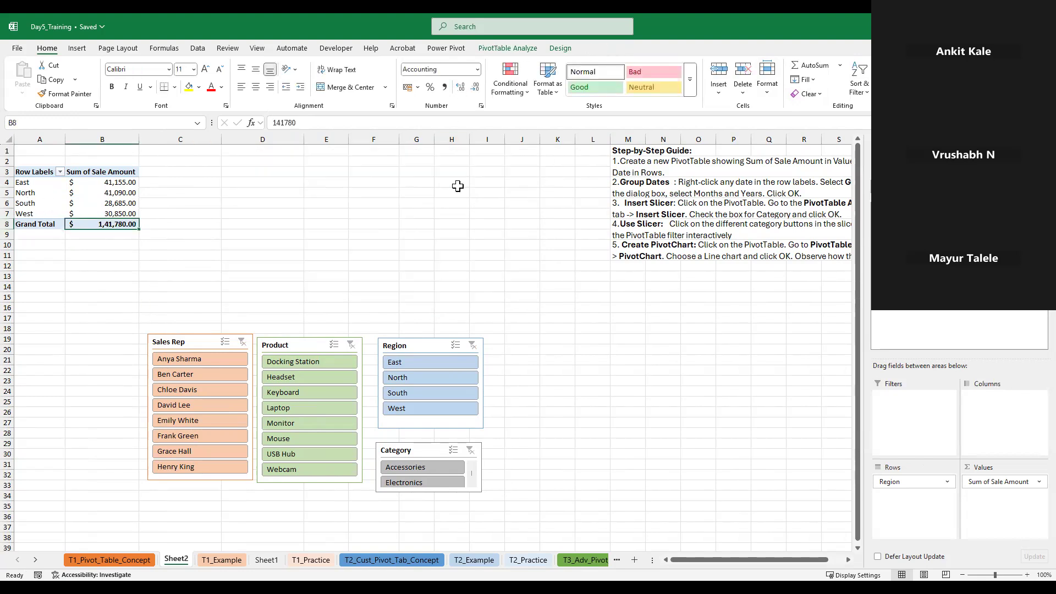
{"action": "left_click", "coordinate": [83, 201]}
{"action": "left_click", "coordinate": [513, 50]}
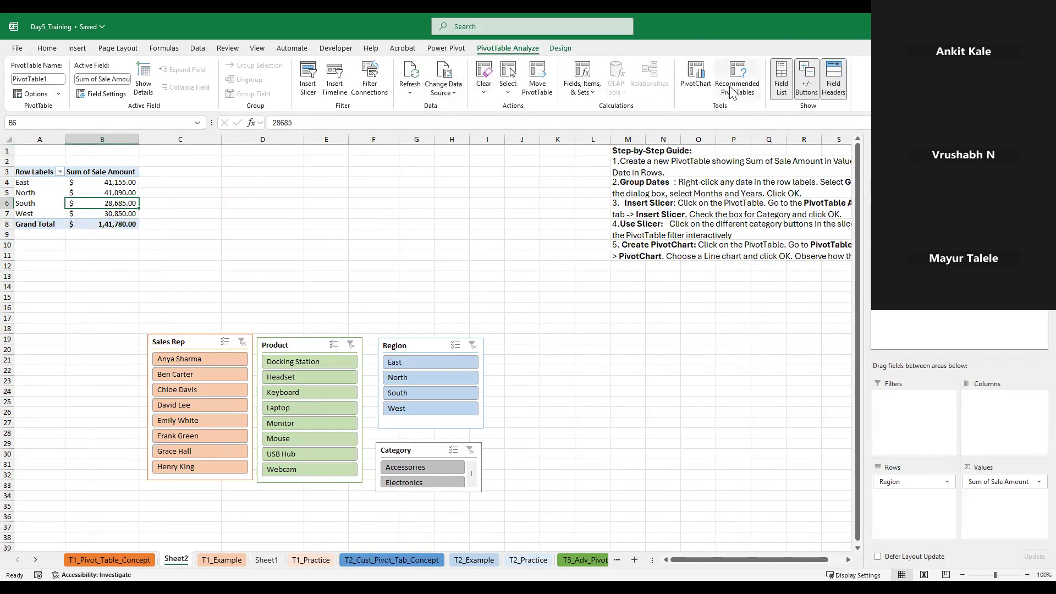
{"action": "left_click", "coordinate": [691, 76]}
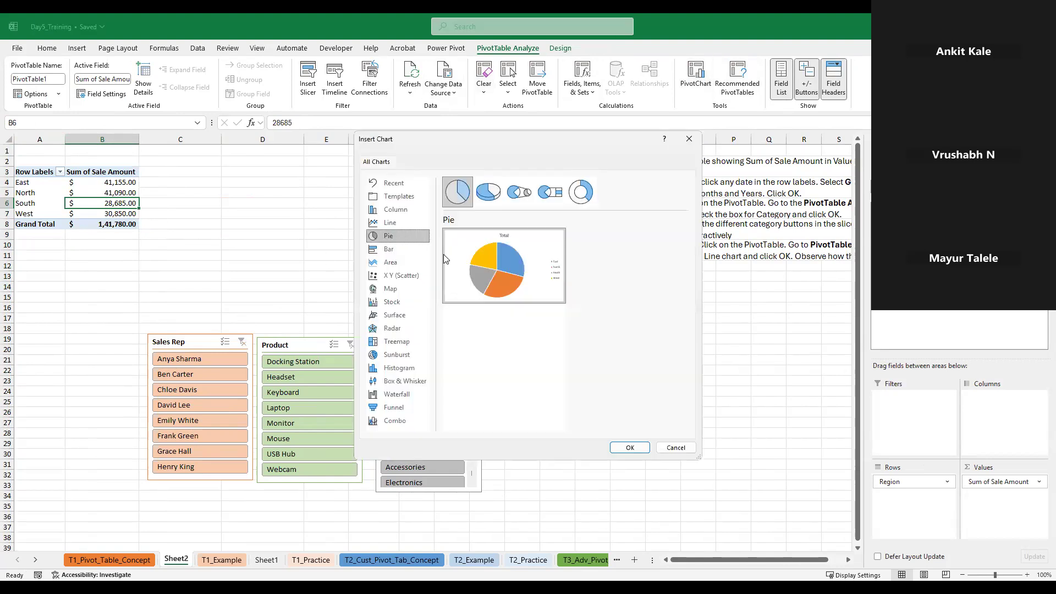
{"action": "mouse_move", "coordinate": [539, 312]}
{"action": "left_click", "coordinate": [630, 447]}
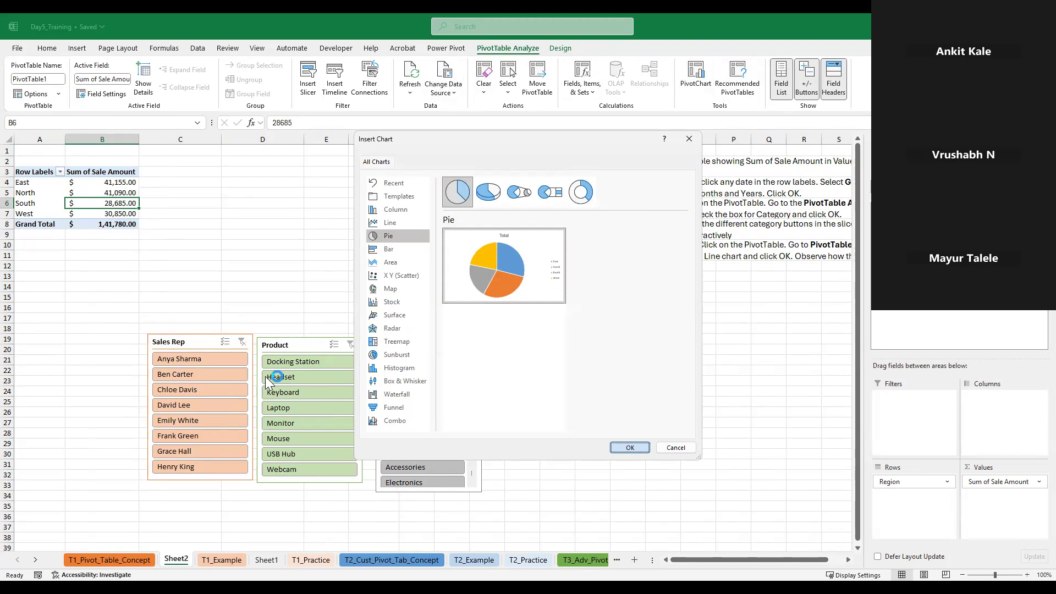
{"action": "left_click_drag", "start_coordinate": [369, 362], "coordinate": [338, 247]}
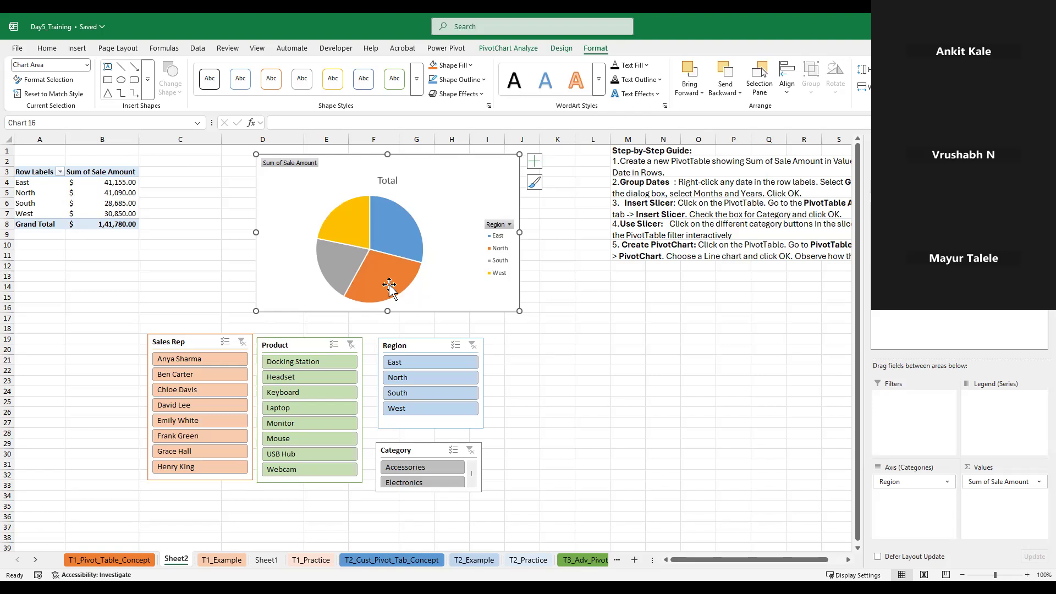
{"action": "mouse_move", "coordinate": [387, 245]}
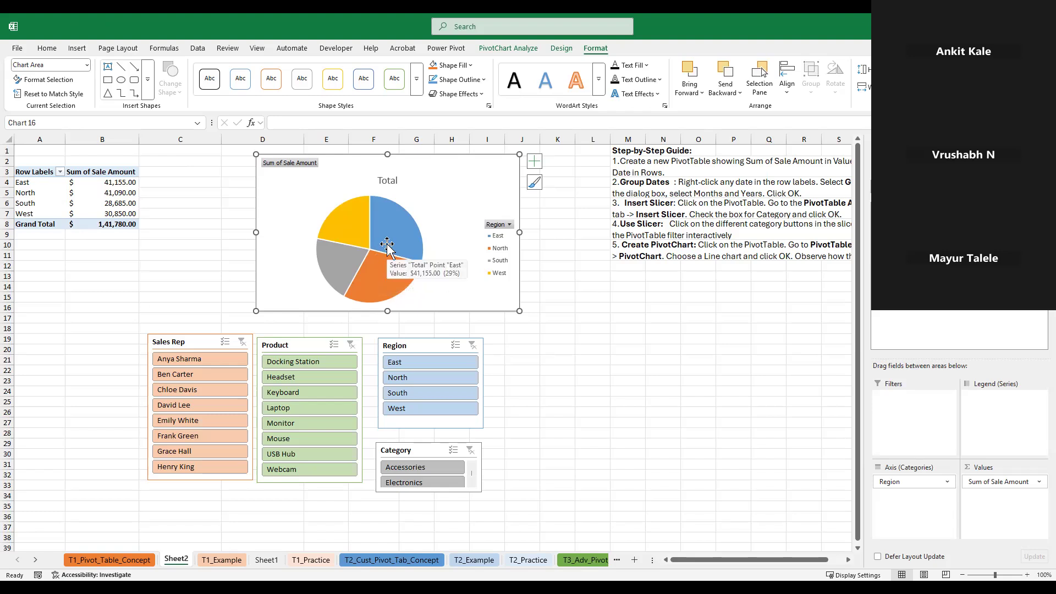
Show the PivotTable's Sum of Sale Amount values as % of Grand Total
{"action": "left_click", "coordinate": [117, 205]}
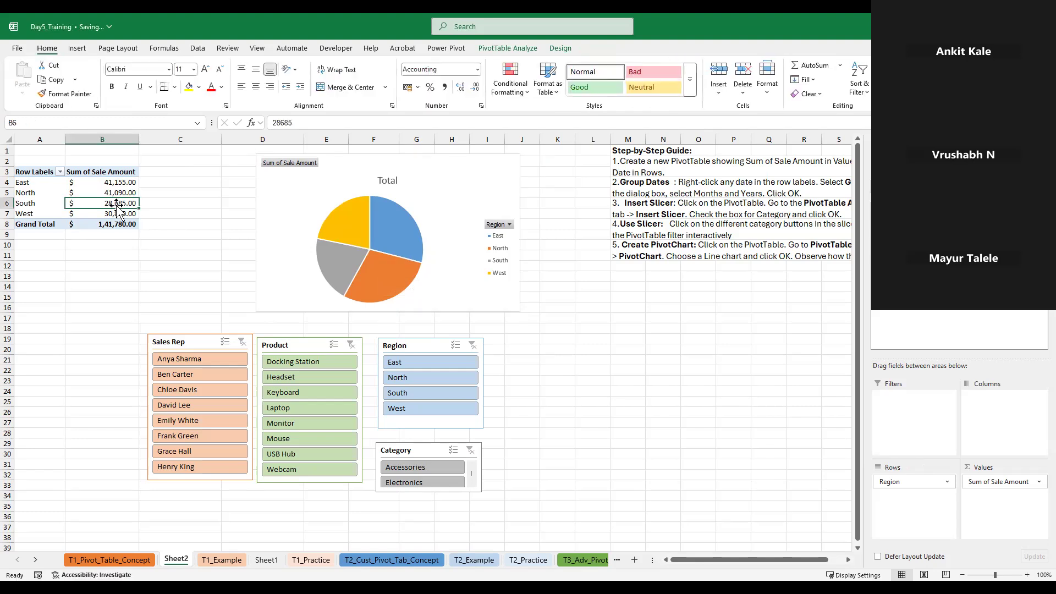
{"action": "right_click", "coordinate": [102, 200]}
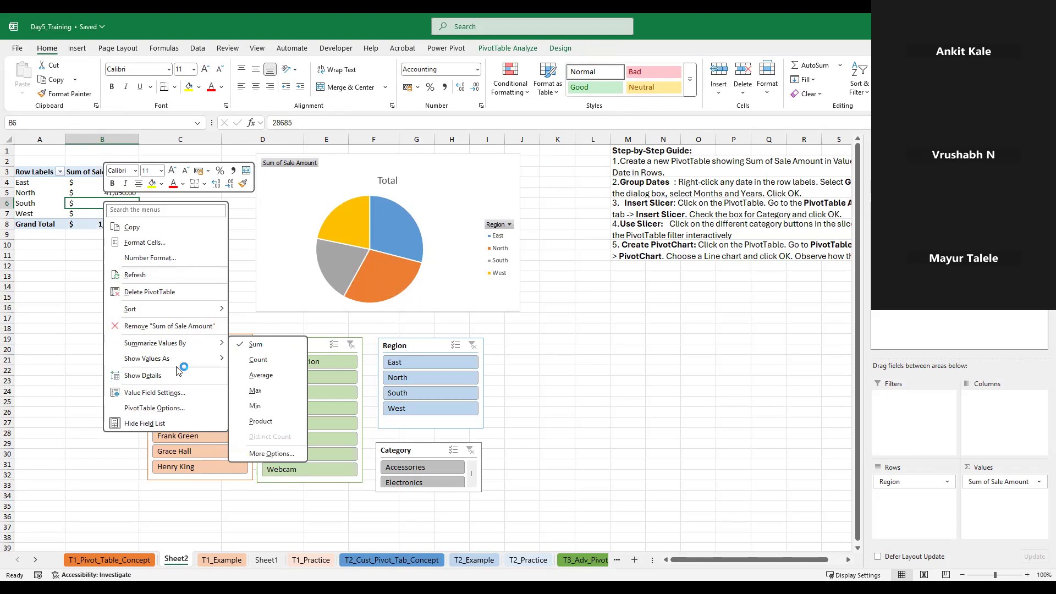
{"action": "mouse_move", "coordinate": [187, 359]}
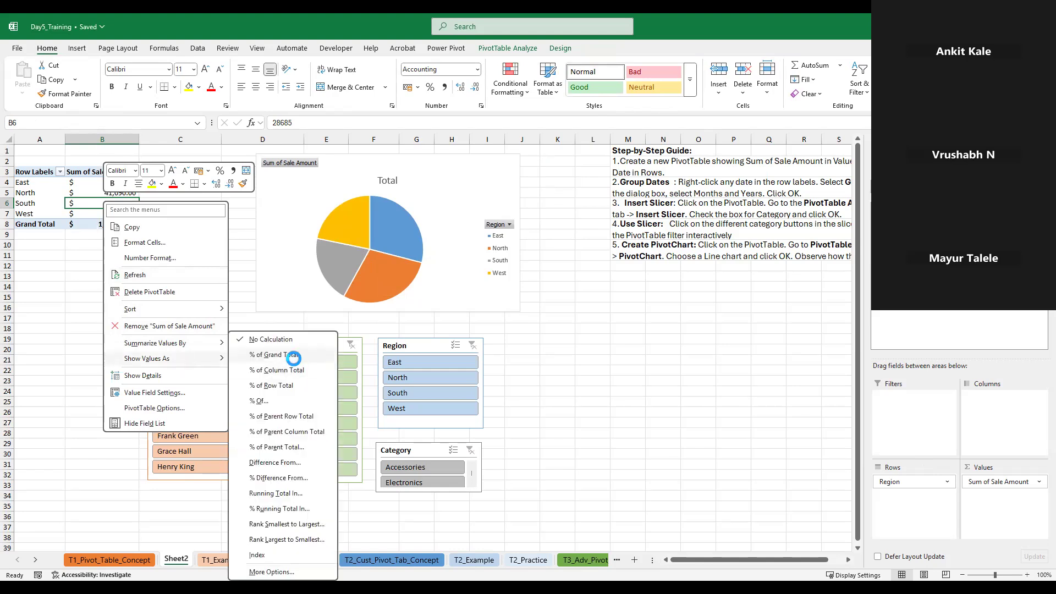
{"action": "left_click", "coordinate": [293, 358]}
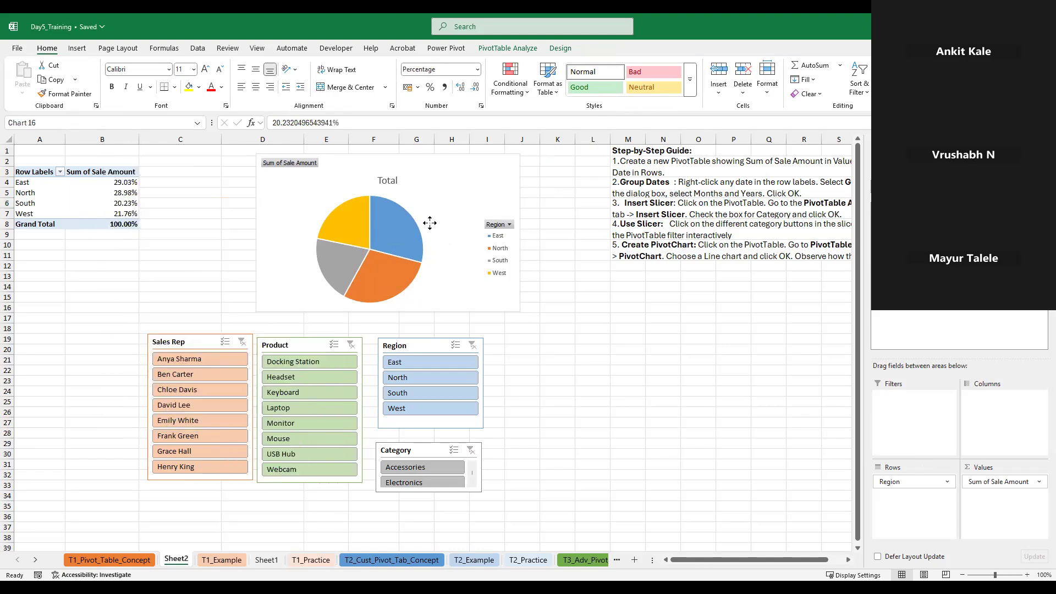
Add data labels to the pie PivotChart
{"action": "right_click", "coordinate": [395, 213]}
{"action": "key", "text": "Escape"}
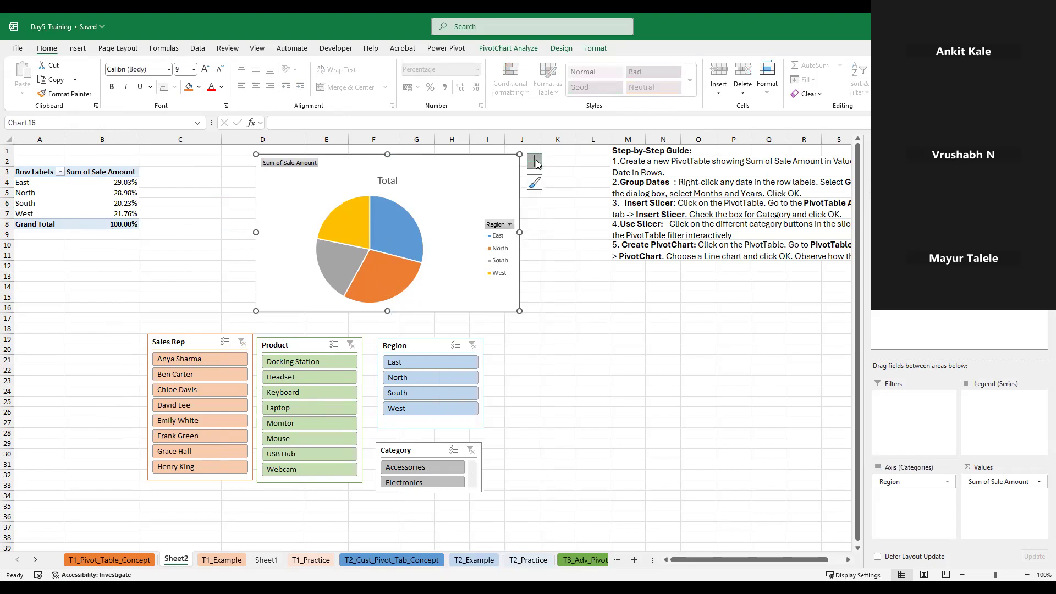
{"action": "left_click", "coordinate": [535, 161]}
{"action": "left_click", "coordinate": [564, 188]}
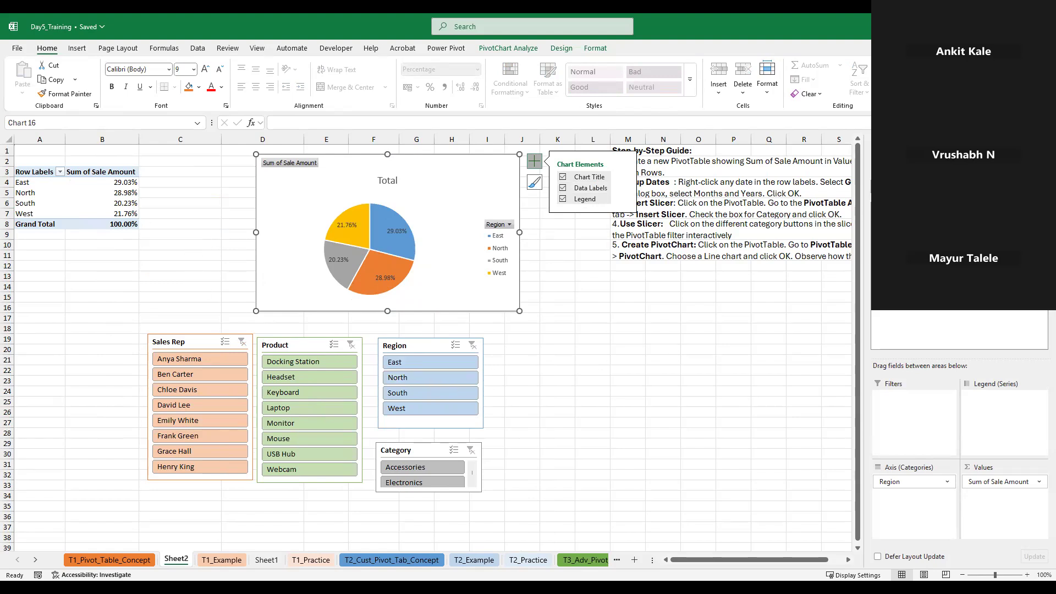
Replace the Region field with the Sales Rep field as the PivotChart's axis categories and the PivotTable's rows
{"action": "left_click_drag", "start_coordinate": [902, 241], "coordinate": [918, 505]}
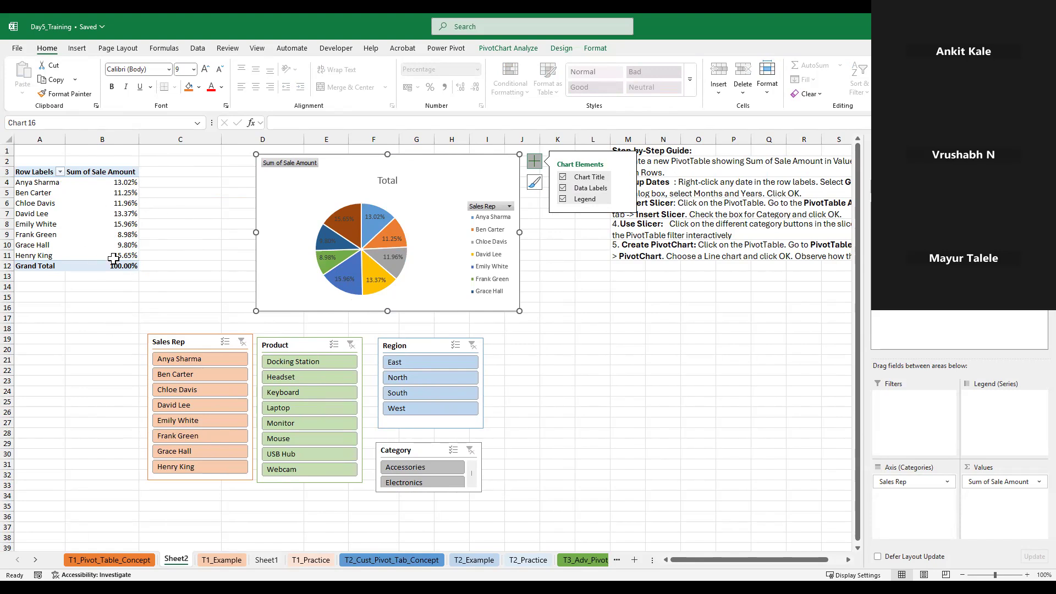
{"action": "left_click", "coordinate": [113, 203]}
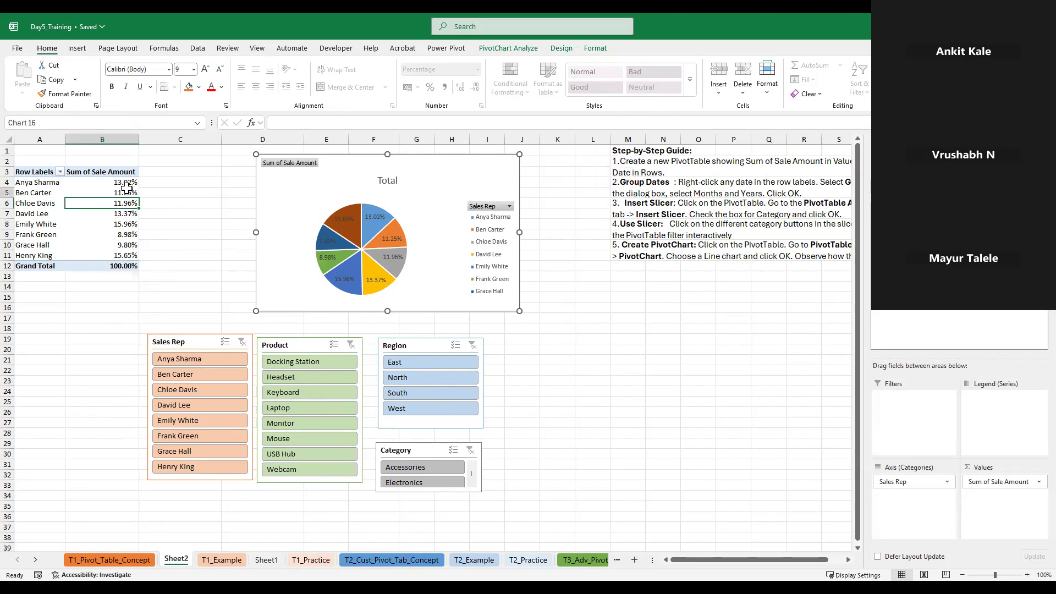
{"action": "right_click", "coordinate": [127, 190]}
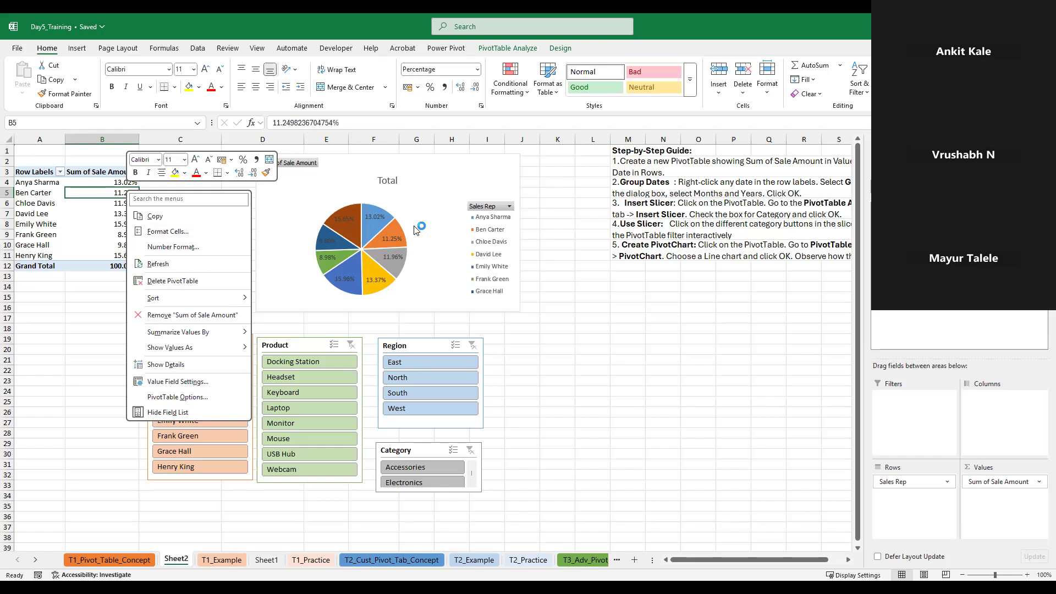
{"action": "key", "text": "Escape"}
Filter the PivotTable and pie chart with the Region slicer by East, North, West and East again, and clear the slicer's filter
{"action": "left_click", "coordinate": [415, 362]}
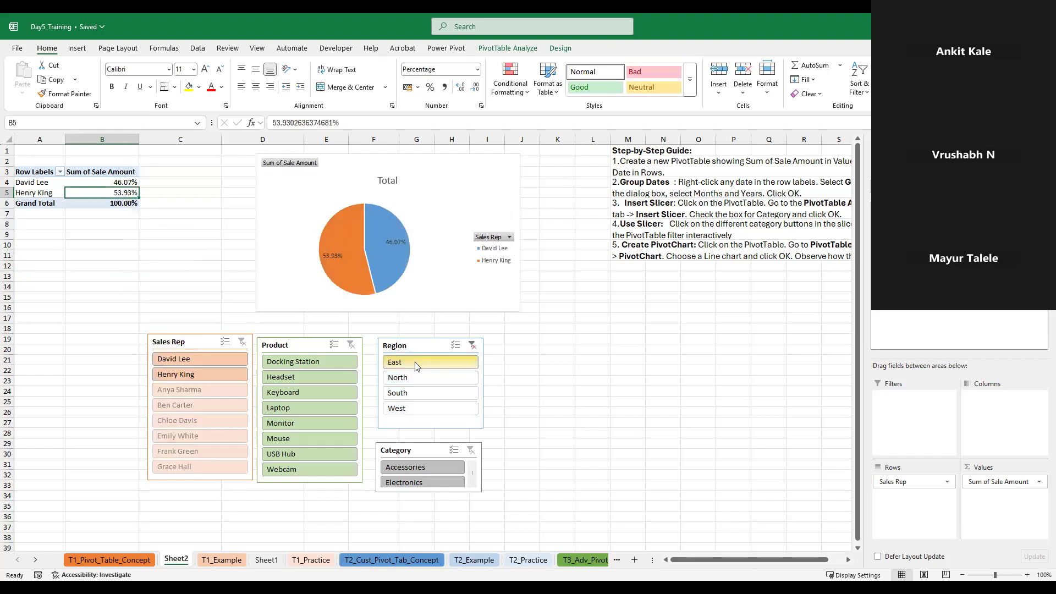
{"action": "left_click", "coordinate": [433, 382]}
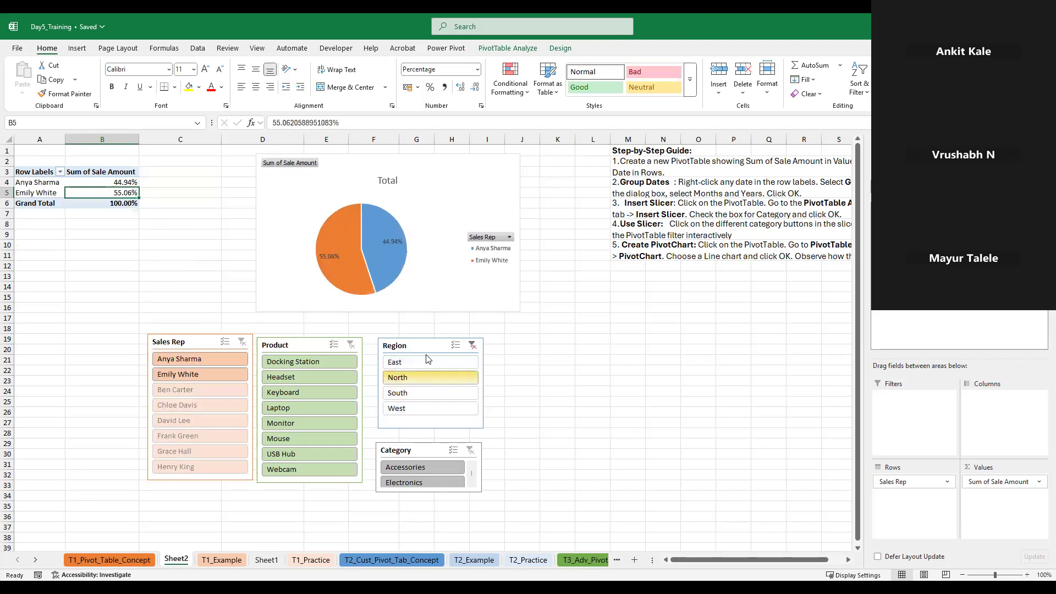
{"action": "left_click", "coordinate": [423, 407]}
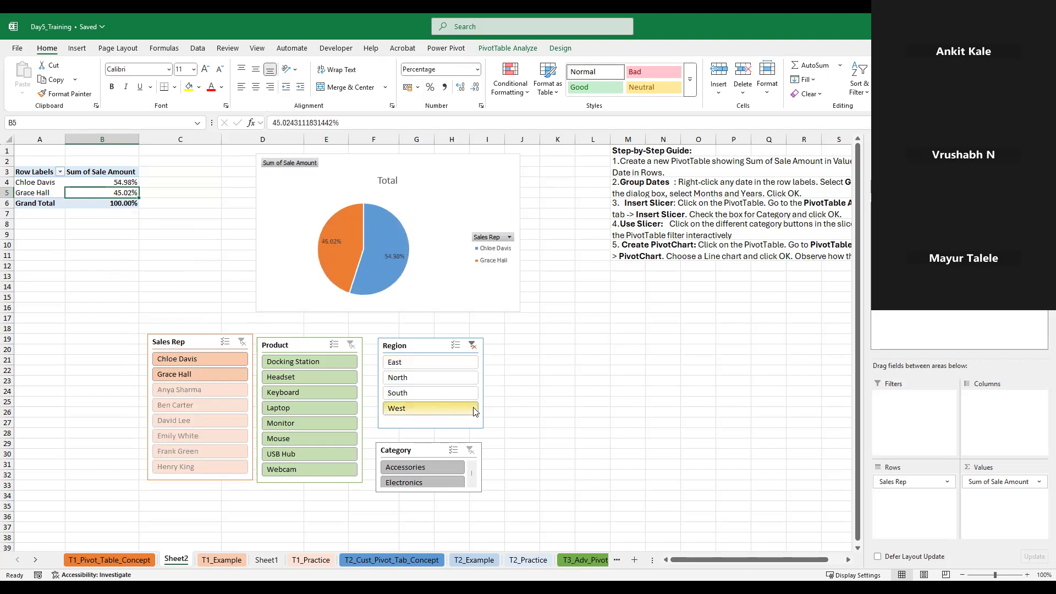
{"action": "left_click", "coordinate": [425, 366]}
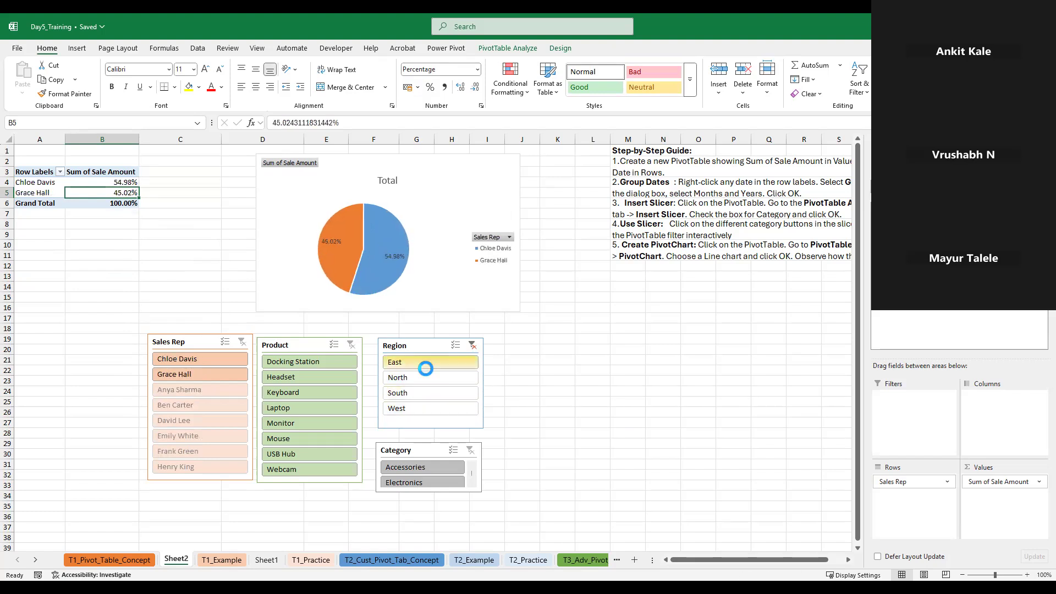
{"action": "left_click", "coordinate": [471, 345]}
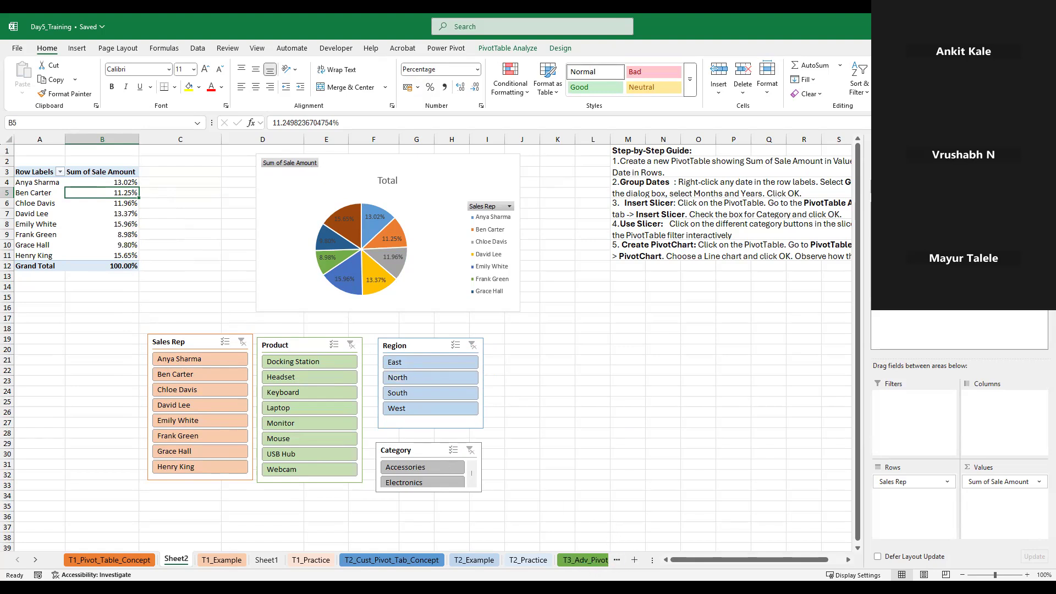
Go through the T3_Adv_Pivot_Feat_Concept and T3_Examples sheets and open the T3_Practice sheet with its task list
{"action": "left_click", "coordinate": [570, 558]}
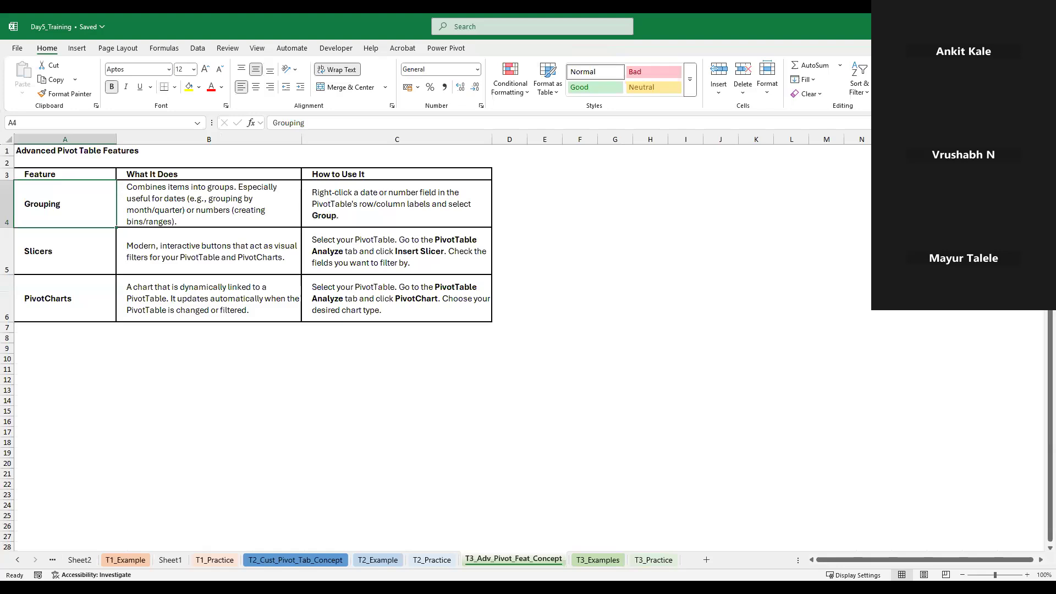
{"action": "left_click", "coordinate": [599, 560]}
{"action": "left_click", "coordinate": [654, 559]}
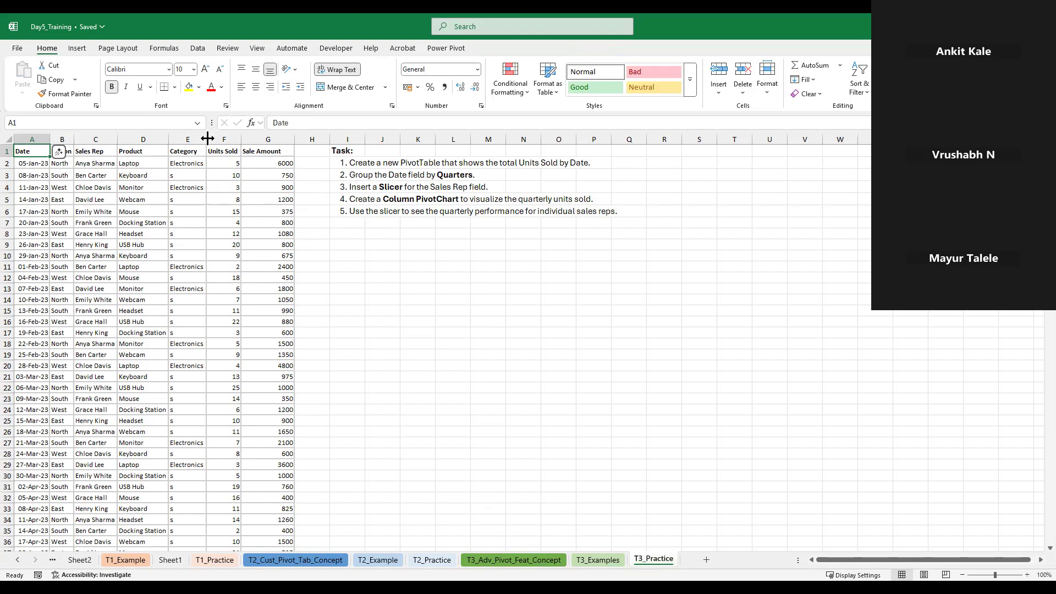
{"action": "double_click", "coordinate": [225, 143]}
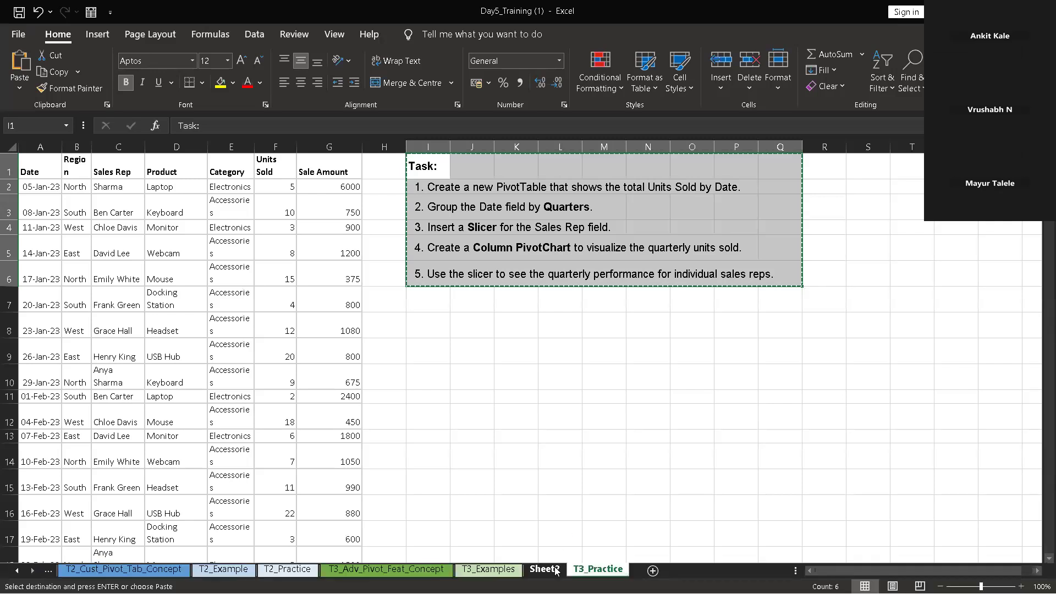
In the Day5_Training (1) workbook, paste the copied task list into Sheet2 starting at cell K14, clear of the PivotTable
{"action": "left_click", "coordinate": [555, 570]}
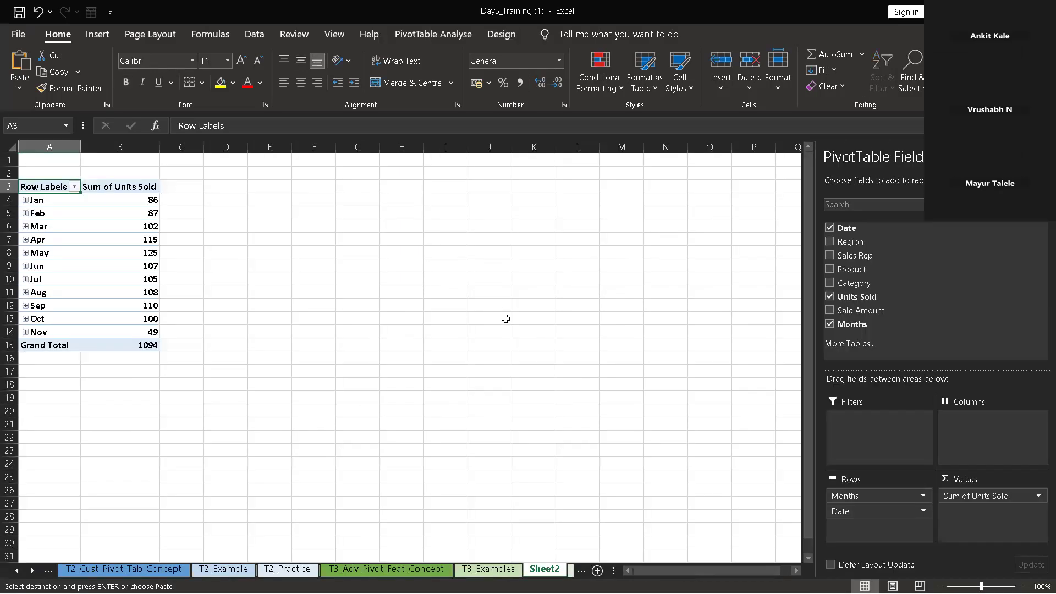
{"action": "key", "text": "ctrl+v"}
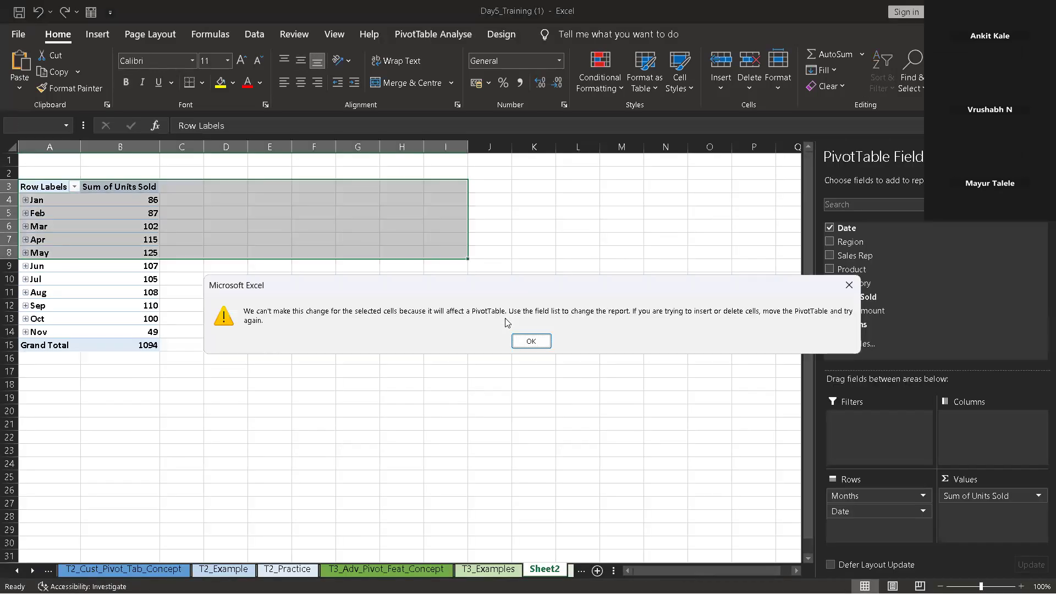
{"action": "left_click", "coordinate": [531, 341]}
{"action": "left_click", "coordinate": [527, 333]}
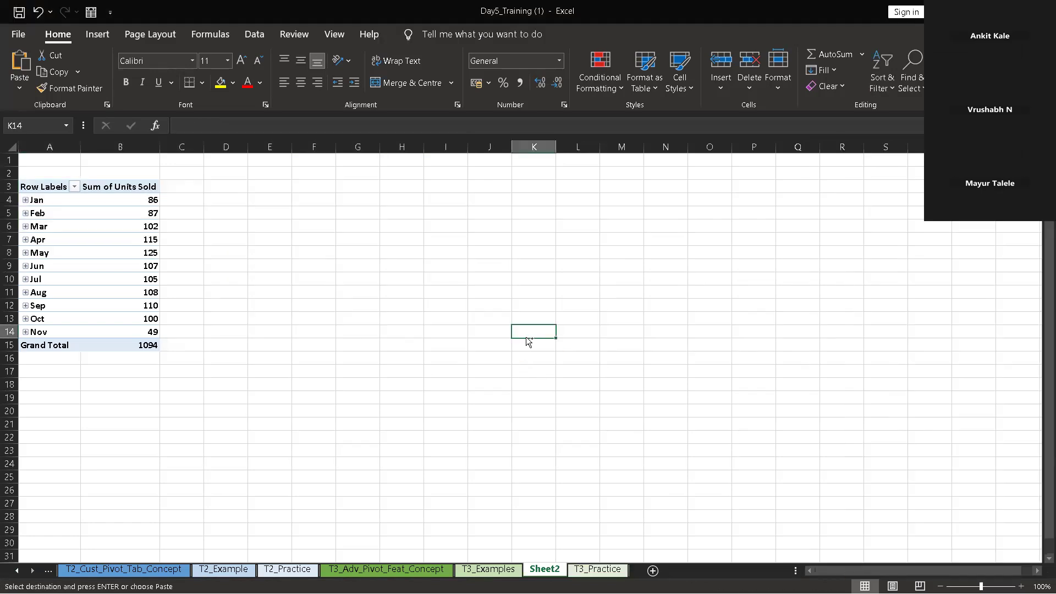
{"action": "type", "text": "Task: 1. Create a new PivotTable that shows the total Units Sold by Date. 2. Group the Date field by Quarters. 3. Insert a Slicer for the Sales Rep field. 4. Create a Column PivotChart to visualize the quarterly units sold. 5. Use the slicer to see the quarterly performance for individual sales reps."}
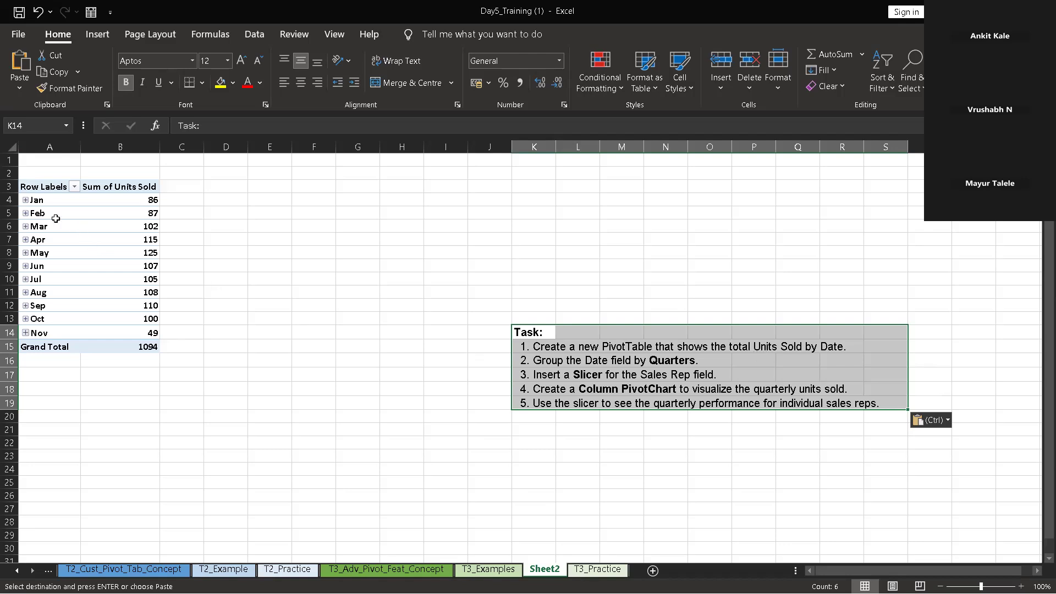
{"action": "right_click", "coordinate": [41, 191]}
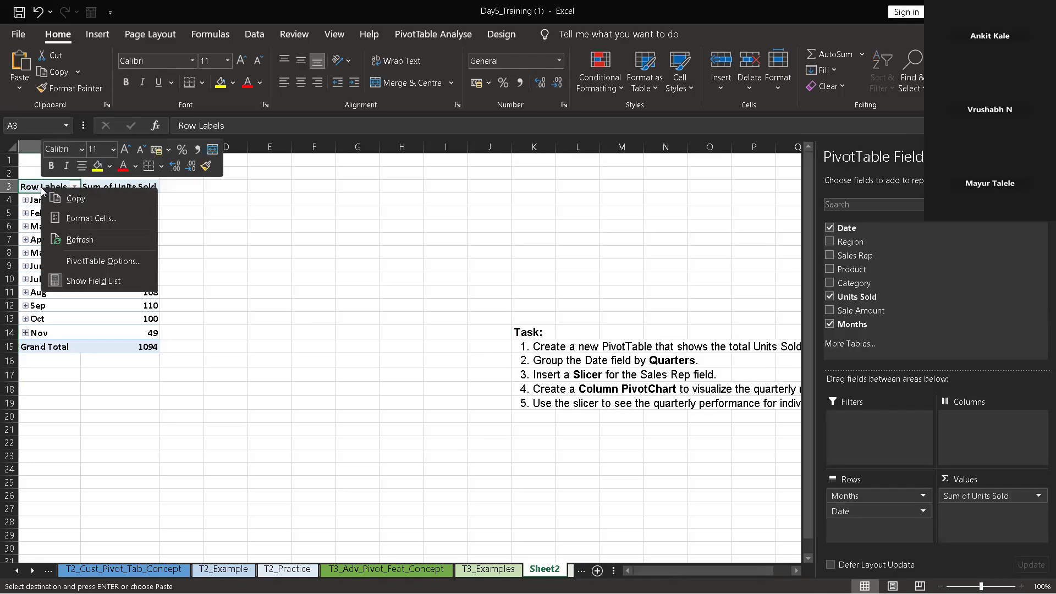
{"action": "key", "text": "Escape"}
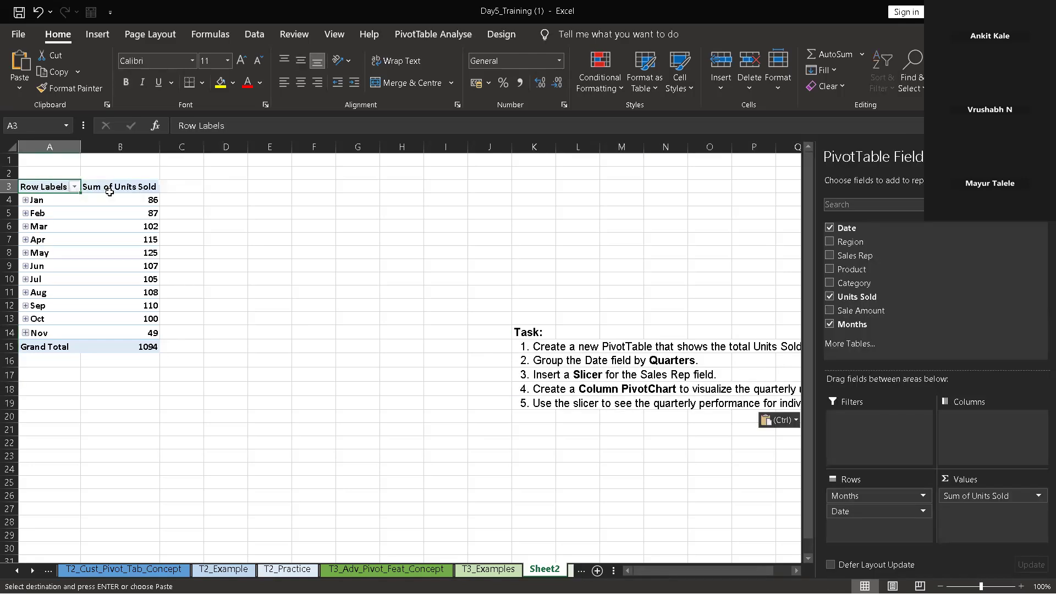
{"action": "right_click", "coordinate": [37, 205]}
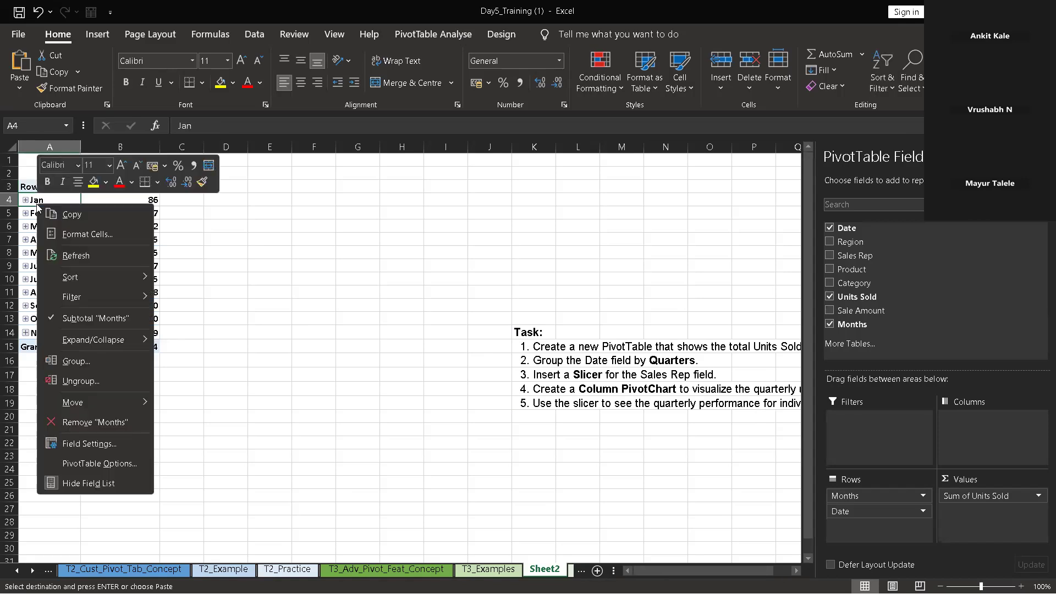
{"action": "left_click", "coordinate": [75, 361]}
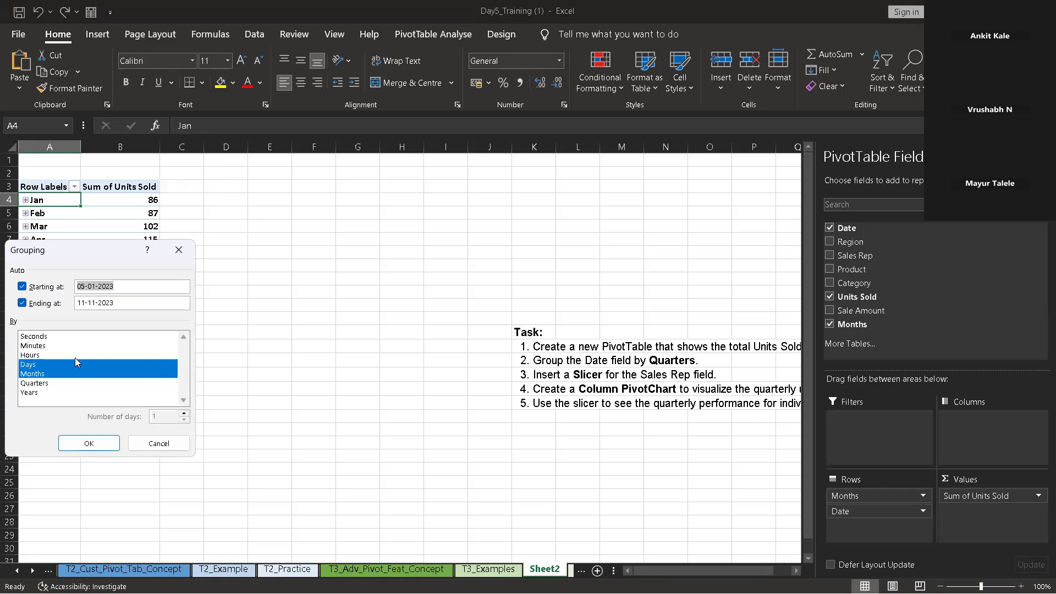
{"action": "left_click", "coordinate": [178, 249]}
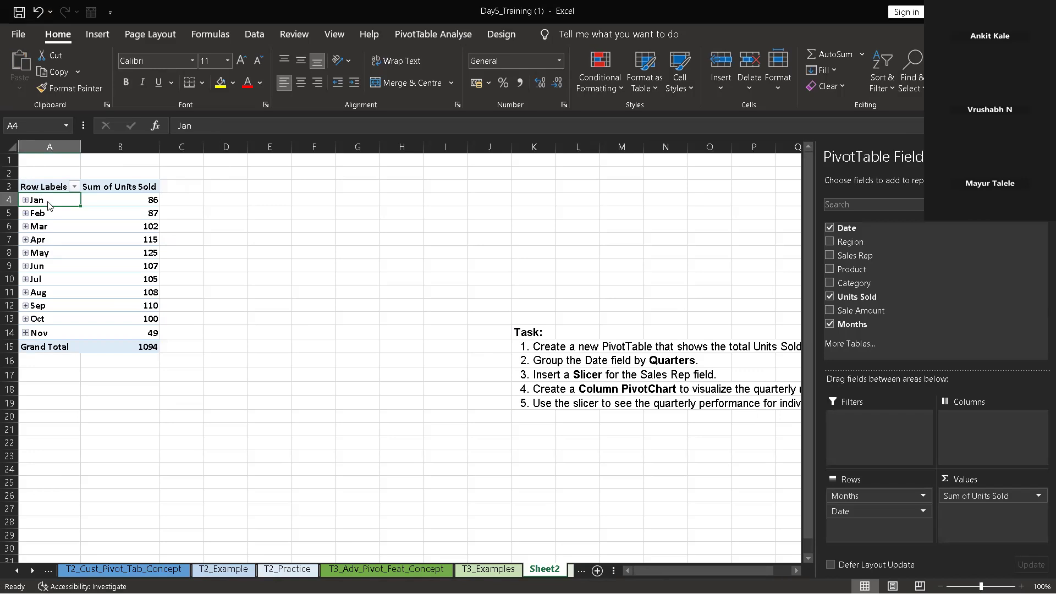
Regroup the PivotTable's date rows by Days only, removing the Months level
{"action": "right_click", "coordinate": [48, 202]}
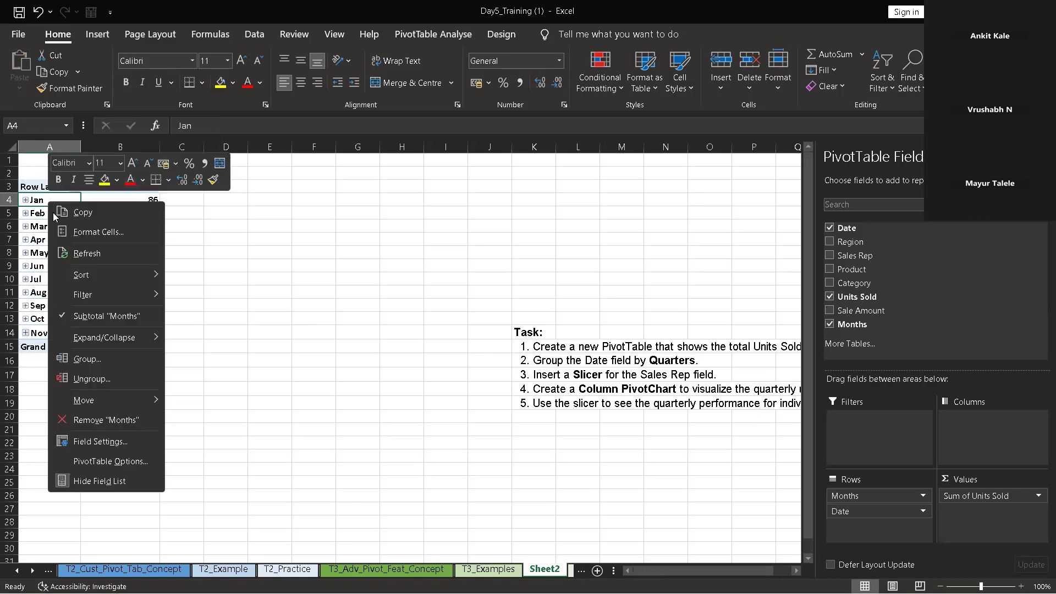
{"action": "left_click", "coordinate": [85, 359]}
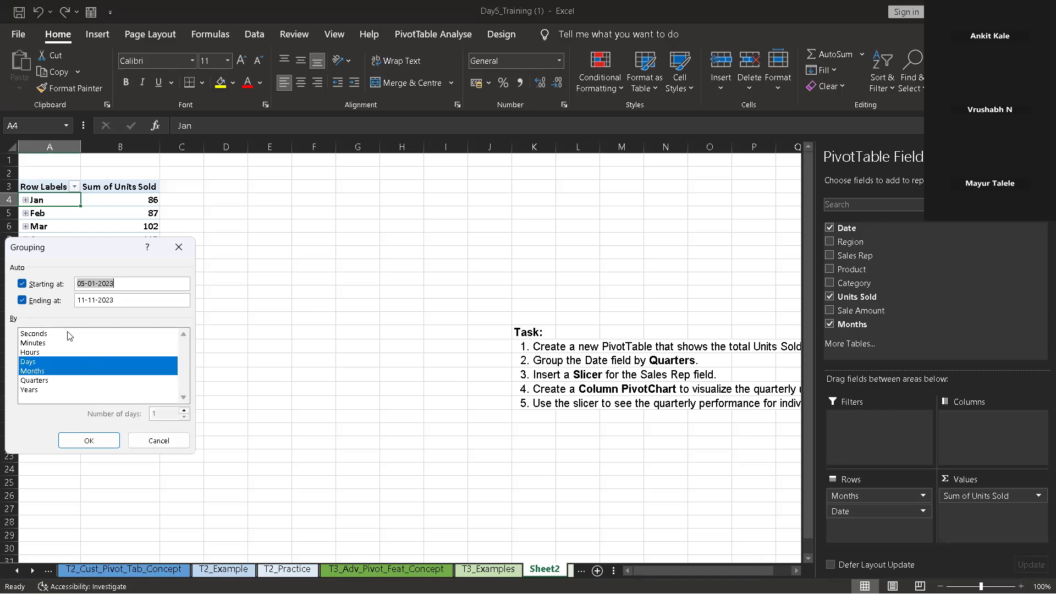
{"action": "left_click", "coordinate": [48, 372]}
{"action": "left_click", "coordinate": [49, 373]}
{"action": "left_click", "coordinate": [47, 362]}
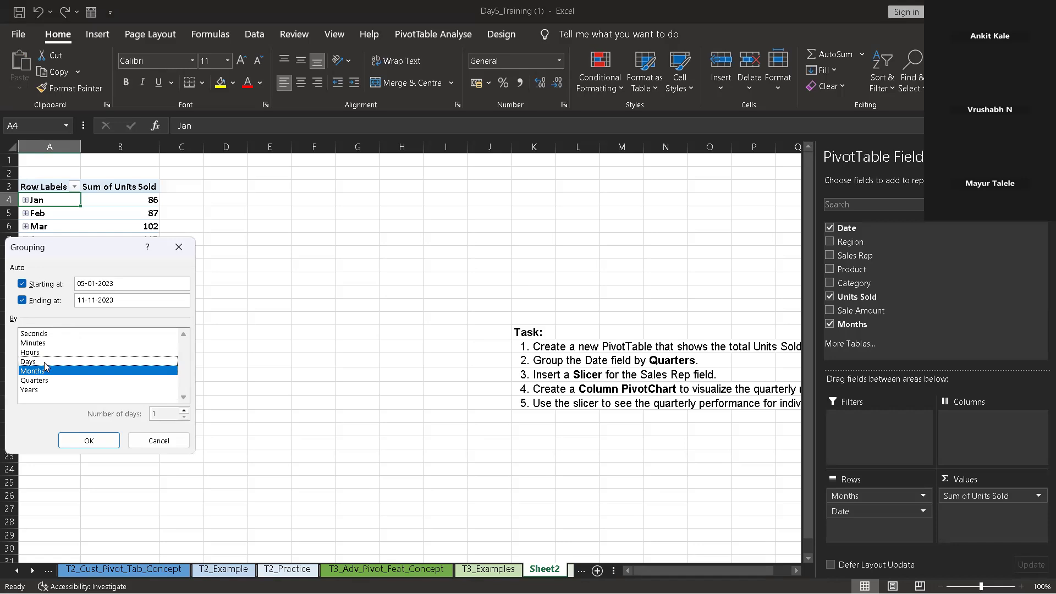
{"action": "left_click", "coordinate": [46, 362]}
{"action": "left_click", "coordinate": [48, 371]}
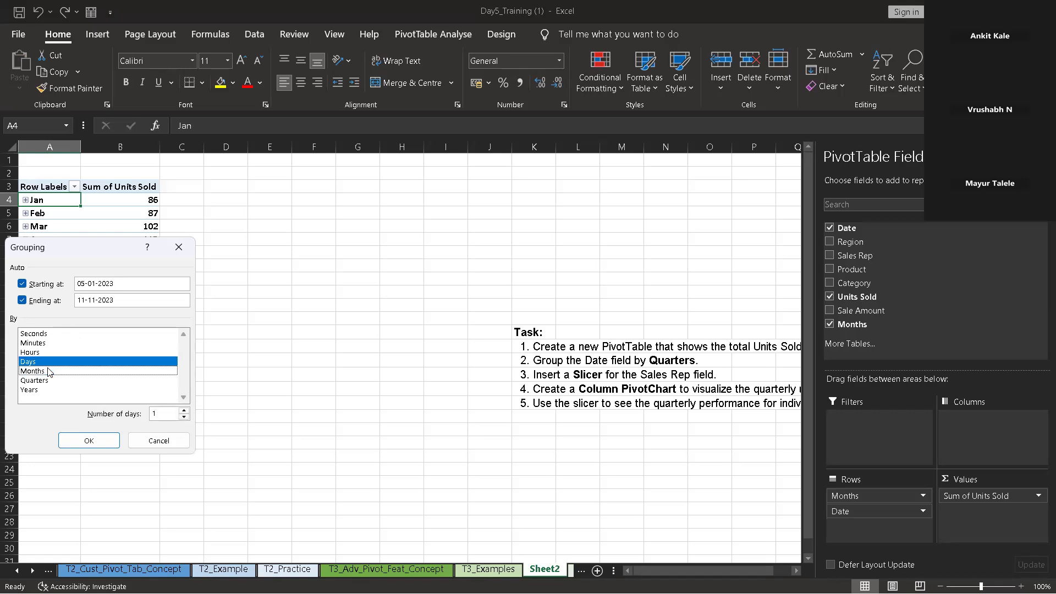
{"action": "left_click", "coordinate": [77, 439]}
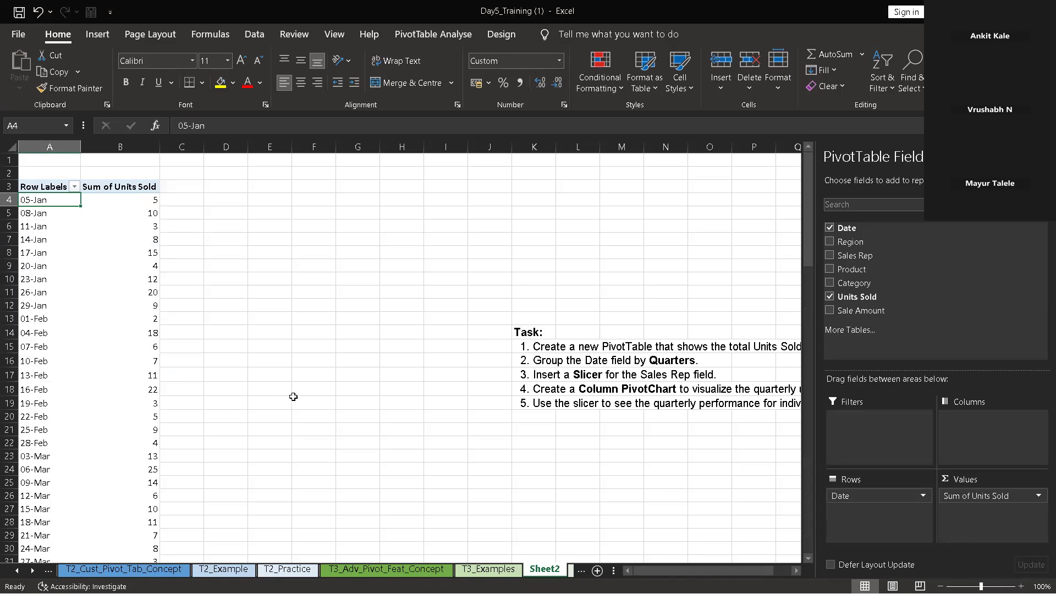
Look through the daily rows and regroup the PivotTable's Date field by Quarters only, without Days
{"action": "scroll", "coordinate": [291, 390], "scroll_direction": "down", "scroll_amount": 3}
{"action": "scroll", "coordinate": [291, 389], "scroll_direction": "down", "scroll_amount": 2}
{"action": "scroll", "coordinate": [290, 389], "scroll_direction": "up", "scroll_amount": 5}
{"action": "left_click", "coordinate": [43, 218]}
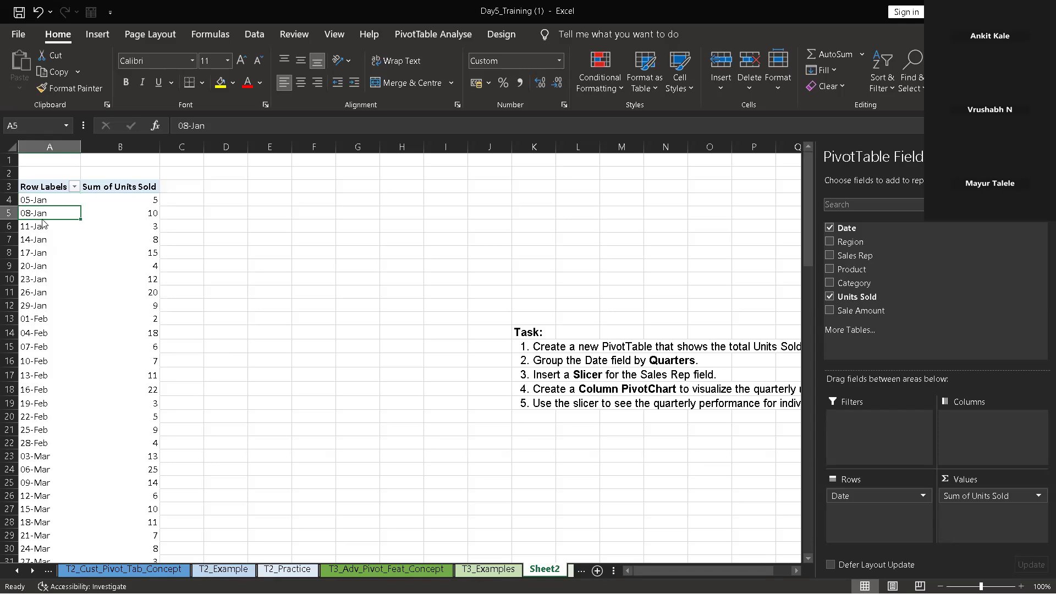
{"action": "right_click", "coordinate": [44, 222]}
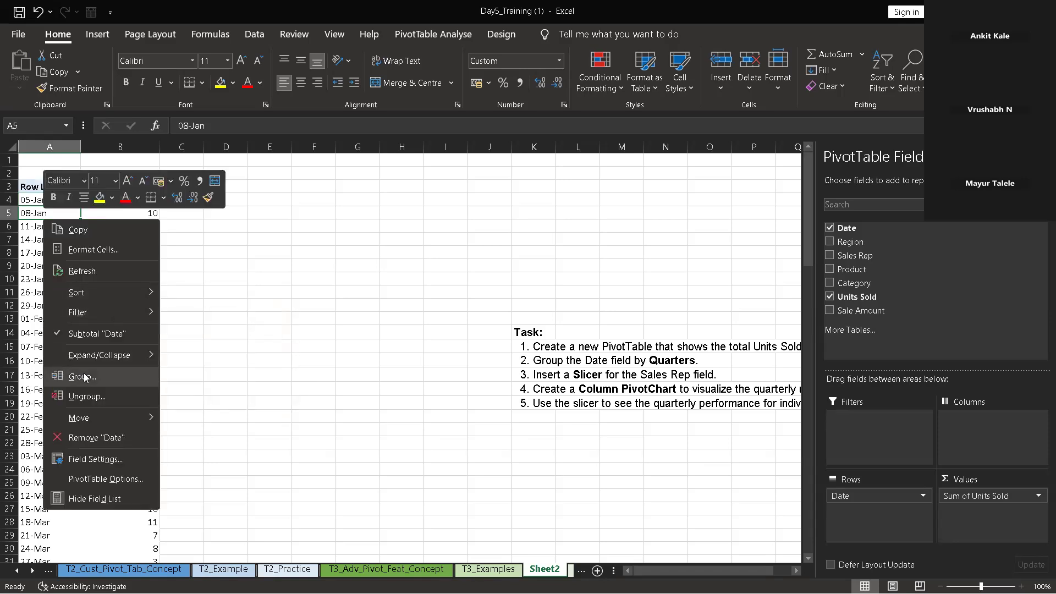
{"action": "left_click", "coordinate": [137, 379]}
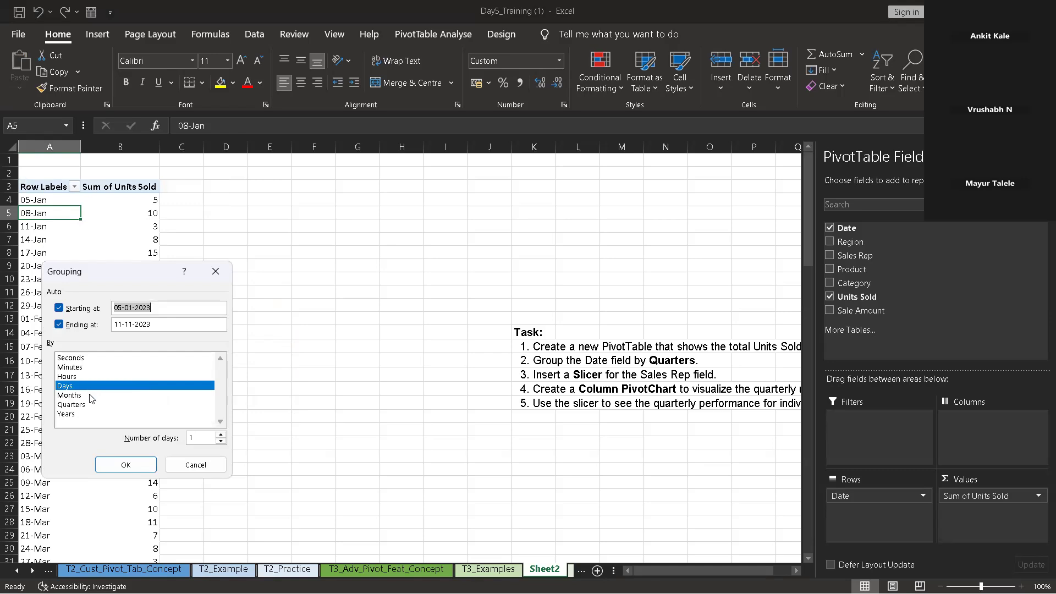
{"action": "left_click", "coordinate": [90, 405]}
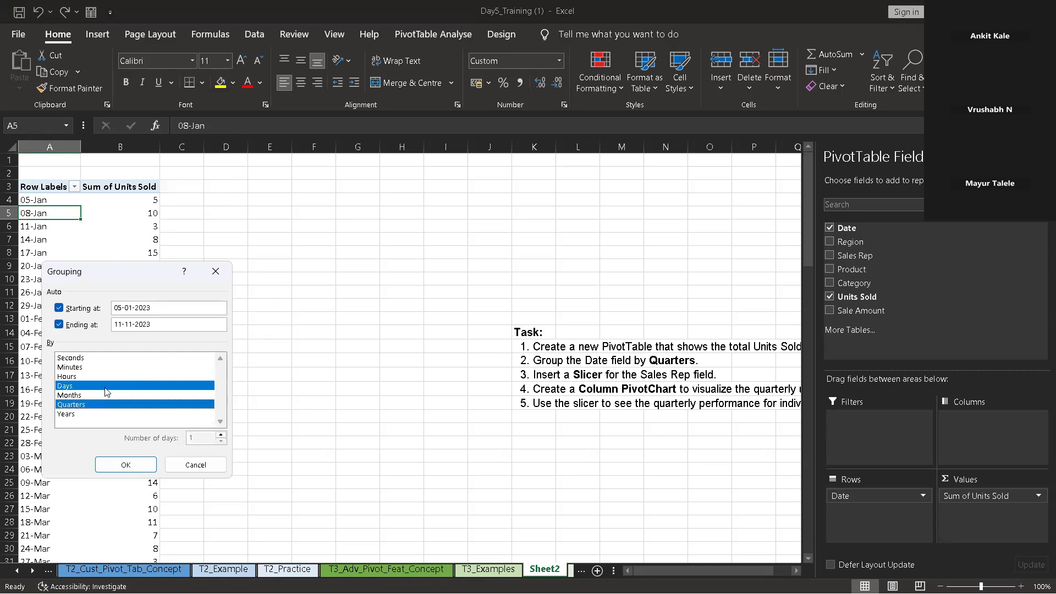
{"action": "left_click", "coordinate": [106, 386]}
{"action": "left_click", "coordinate": [112, 463]}
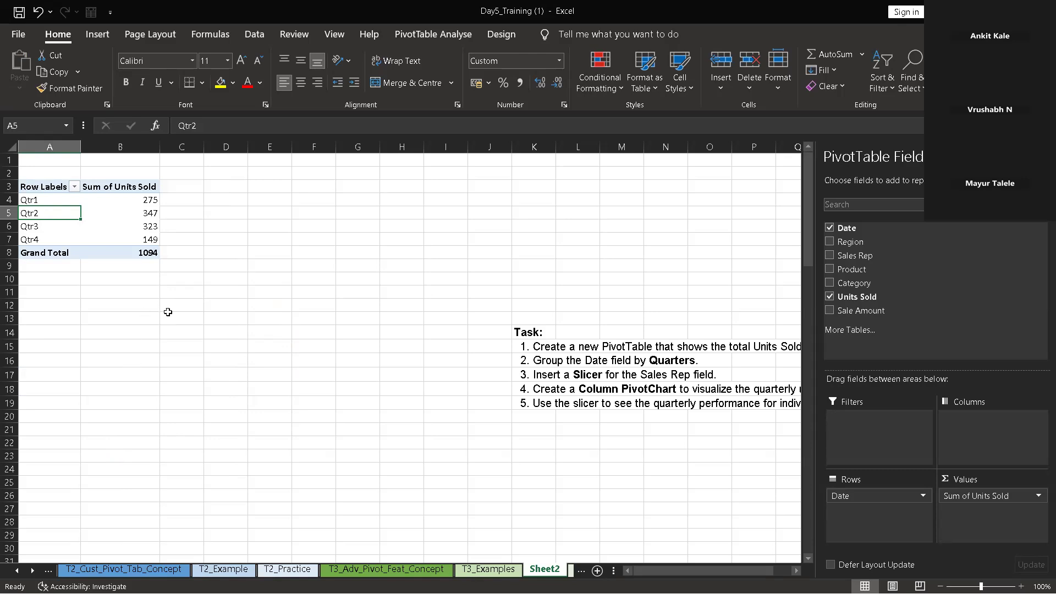
{"action": "left_click", "coordinate": [94, 34]}
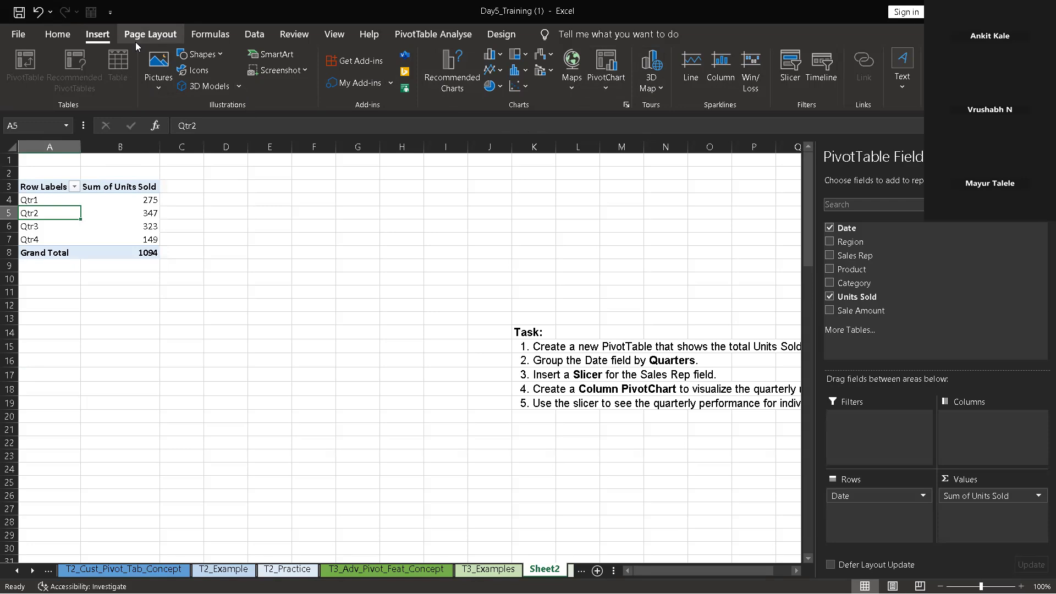
{"action": "scroll", "coordinate": [289, 85], "scroll_direction": "up", "scroll_amount": 1}
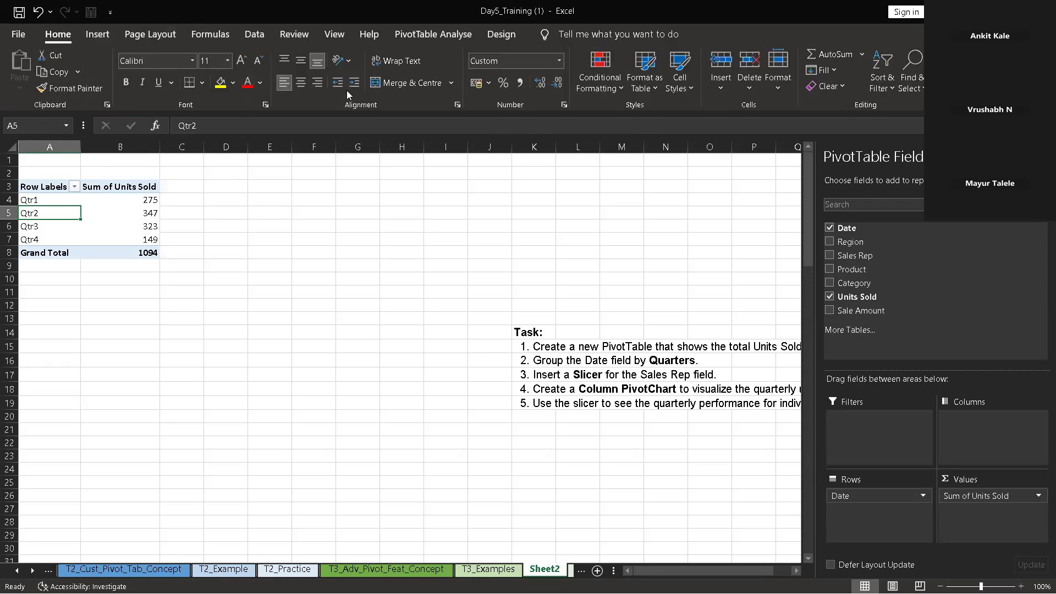
{"action": "left_click", "coordinate": [94, 39]}
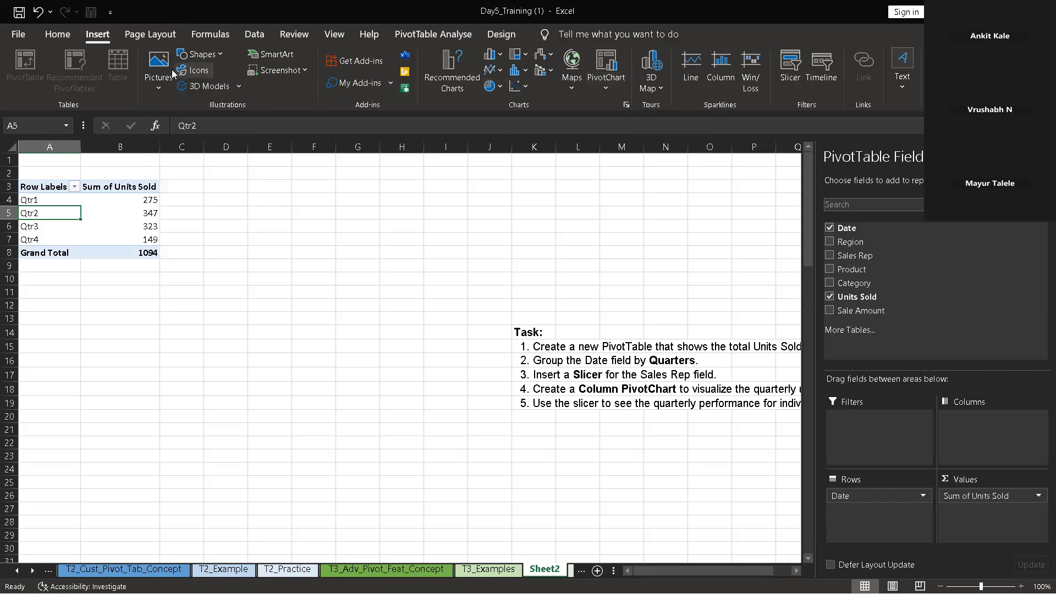
{"action": "scroll", "coordinate": [227, 68], "scroll_direction": "up", "scroll_amount": 1}
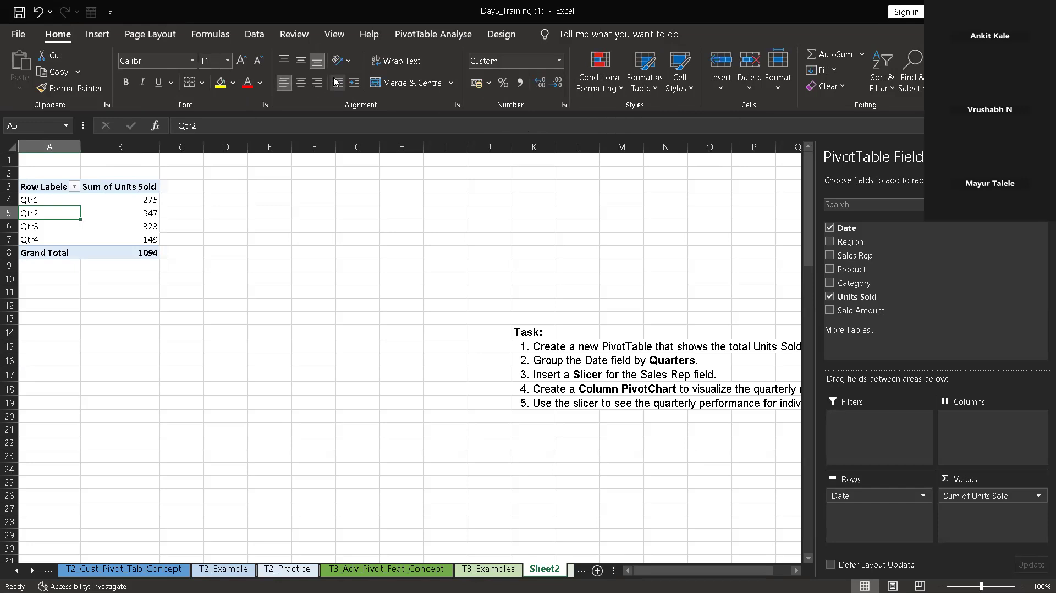
Insert a slicer for the Sales Rep field of the quarterly PivotTable
{"action": "left_click", "coordinate": [484, 42]}
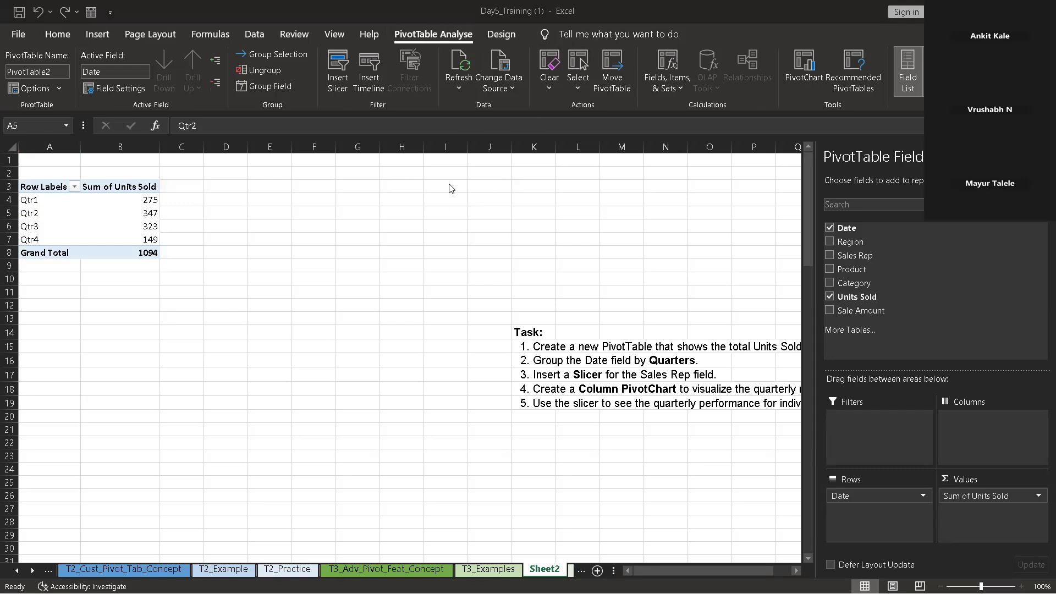
{"action": "left_click", "coordinate": [505, 241]}
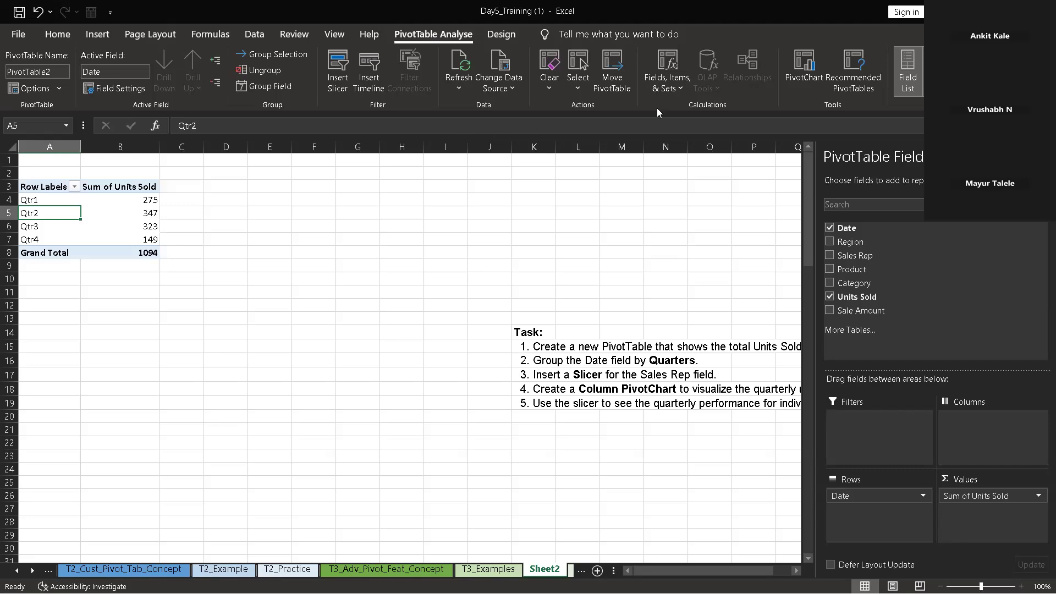
{"action": "left_click", "coordinate": [337, 70]}
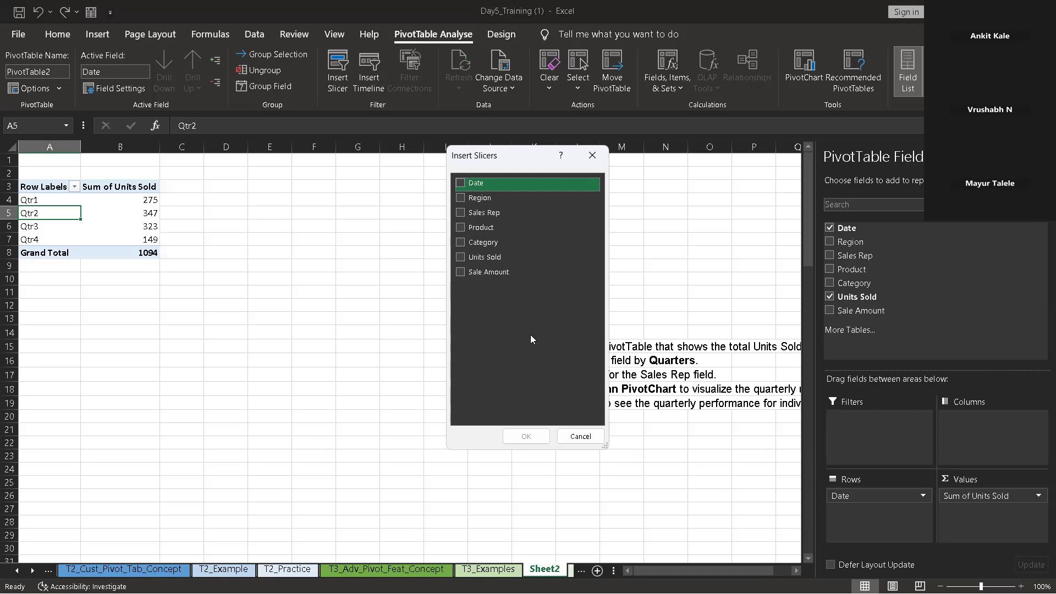
{"action": "left_click", "coordinate": [461, 212]}
{"action": "left_click", "coordinate": [529, 436]}
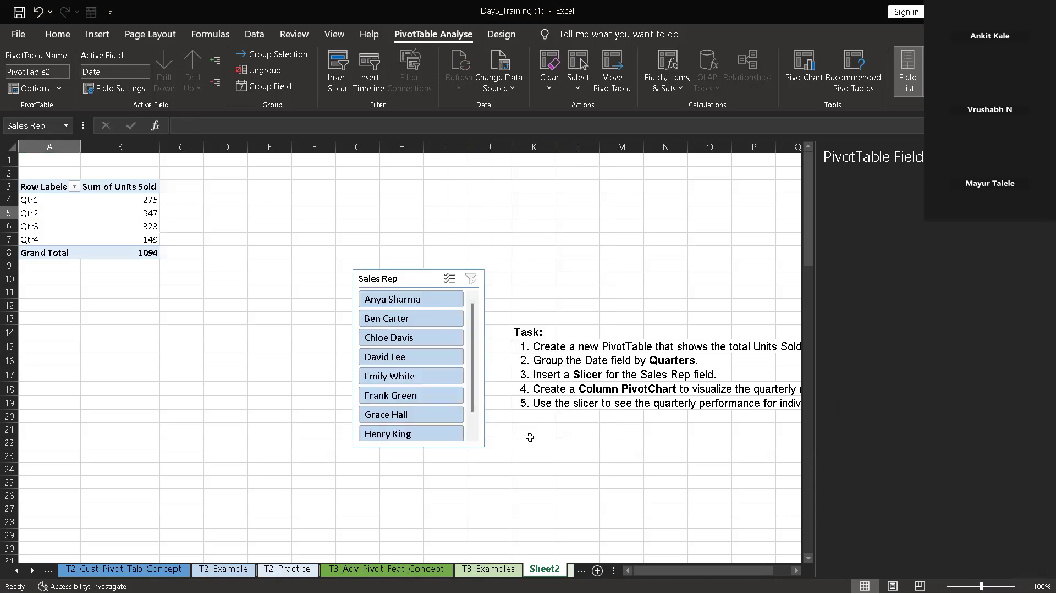
Filter the quarterly PivotTable by individual sales reps, one at a time, with the Sales Rep slicer
{"action": "left_click", "coordinate": [417, 357]}
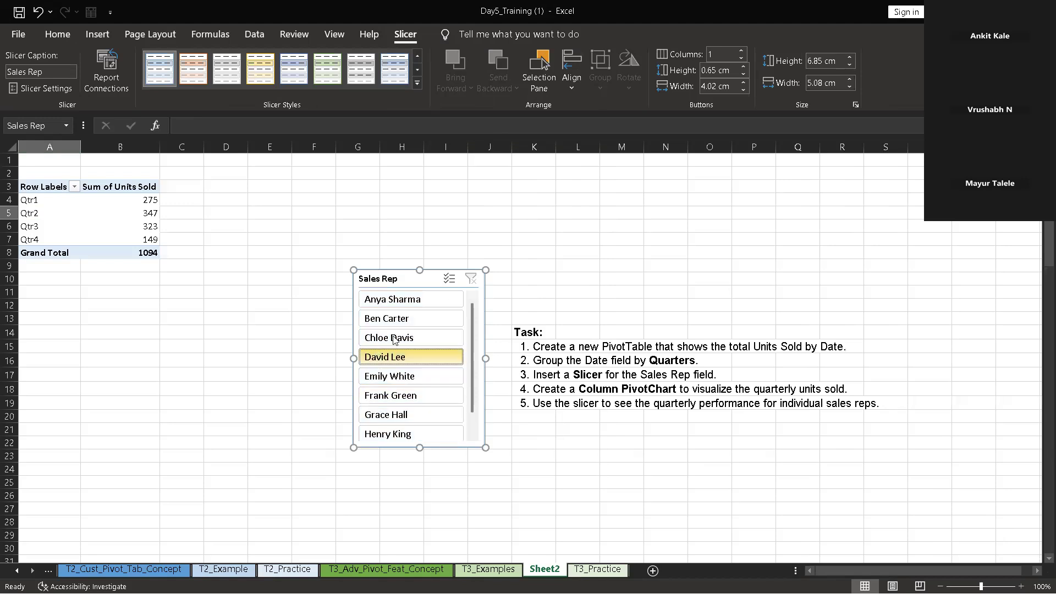
{"action": "left_click", "coordinate": [418, 299]}
{"action": "left_click", "coordinate": [420, 312]}
{"action": "left_click", "coordinate": [421, 297]}
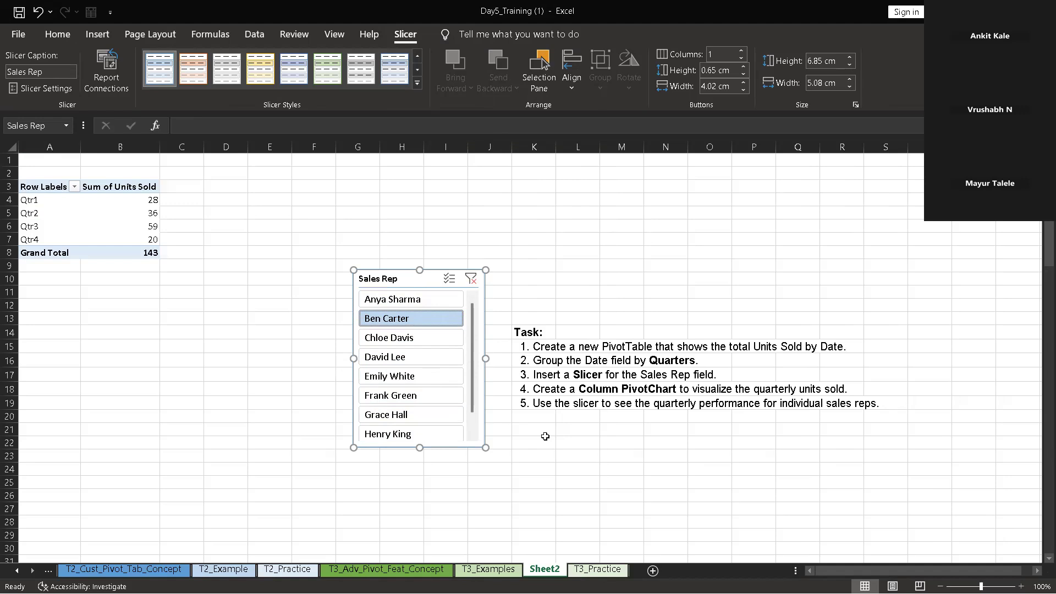
{"action": "left_click", "coordinate": [117, 198]}
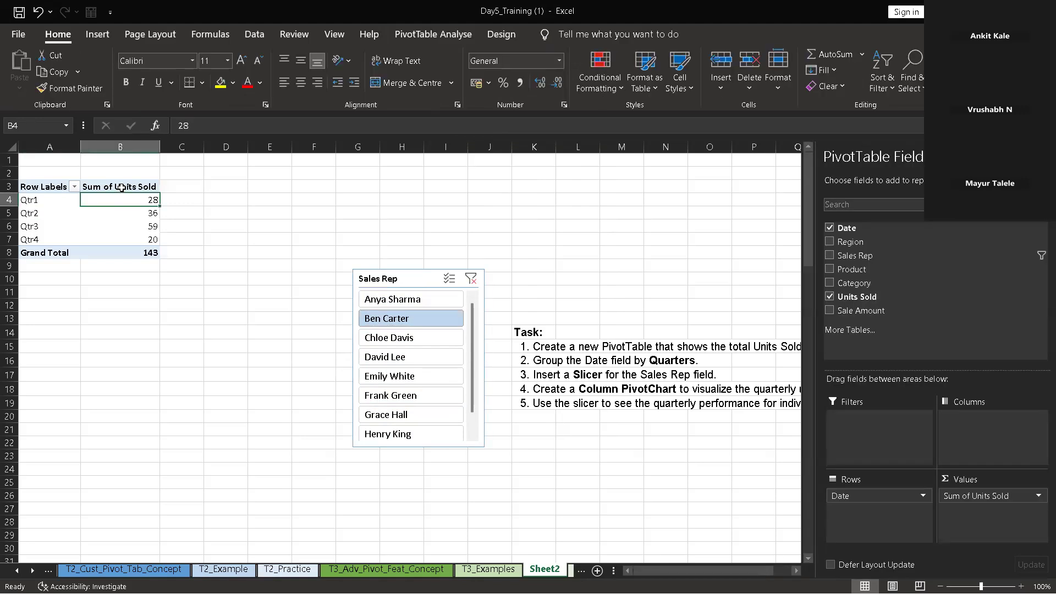
{"action": "left_click", "coordinate": [121, 188]}
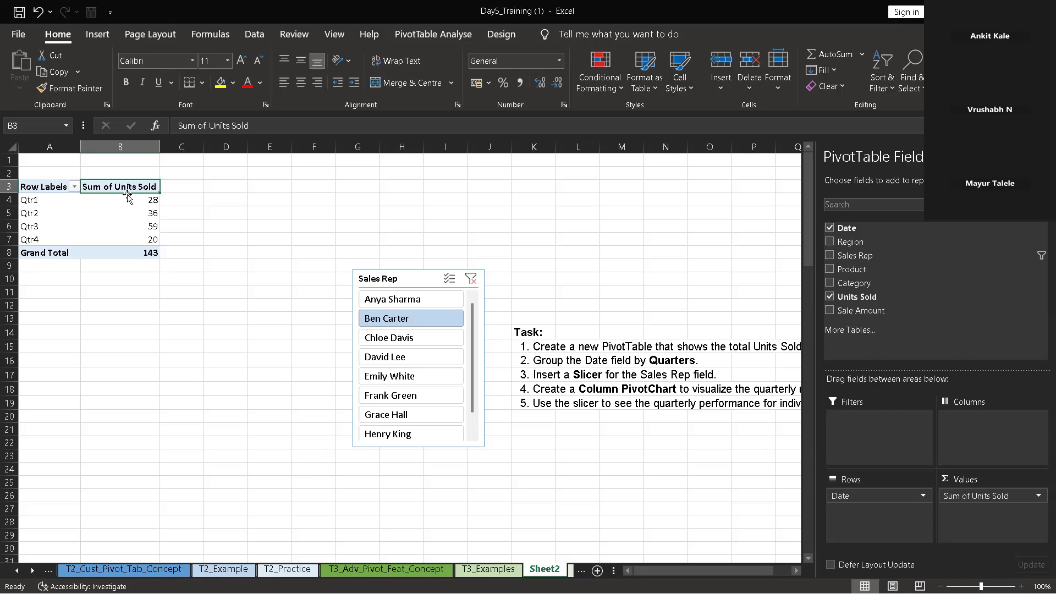
{"action": "left_click", "coordinate": [132, 201]}
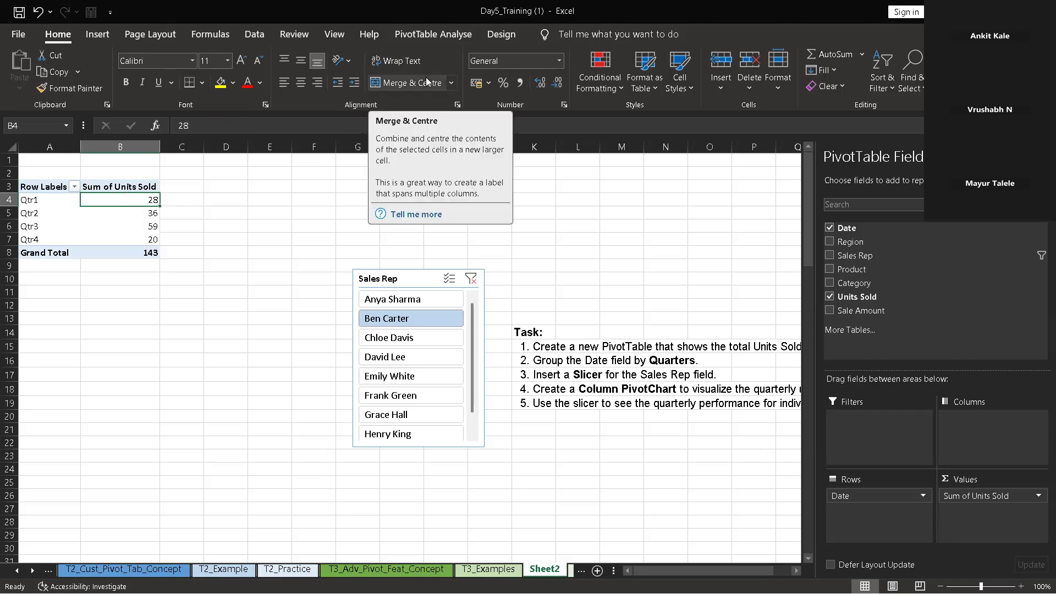
{"action": "left_click", "coordinate": [442, 41]}
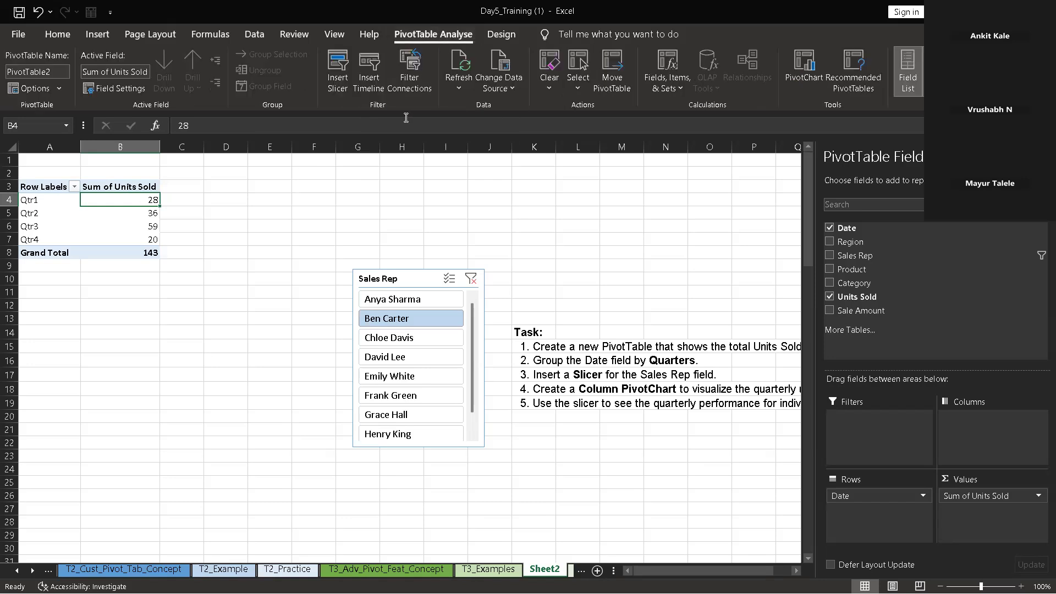
{"action": "left_click", "coordinate": [342, 82]}
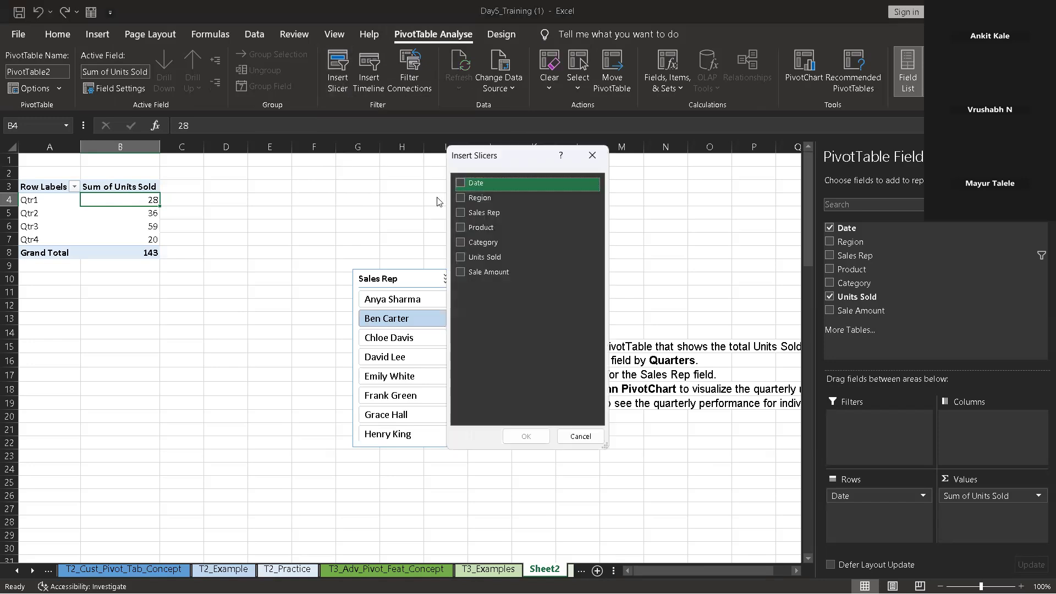
{"action": "left_click", "coordinate": [592, 155]}
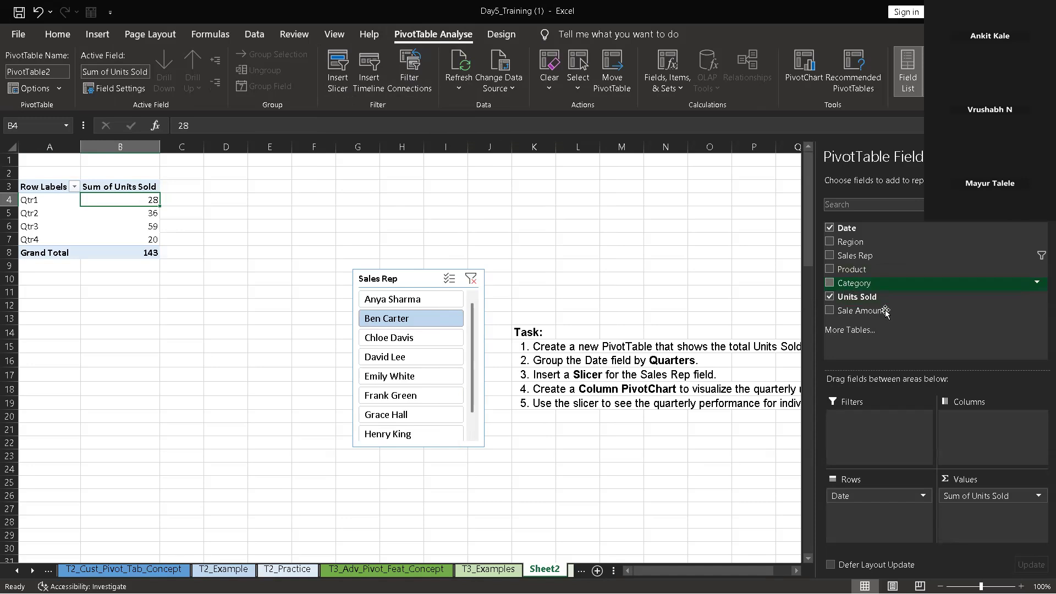
Add the Sale Amount field to the PivotTable's values beside Units Sold
{"action": "left_click", "coordinate": [829, 310]}
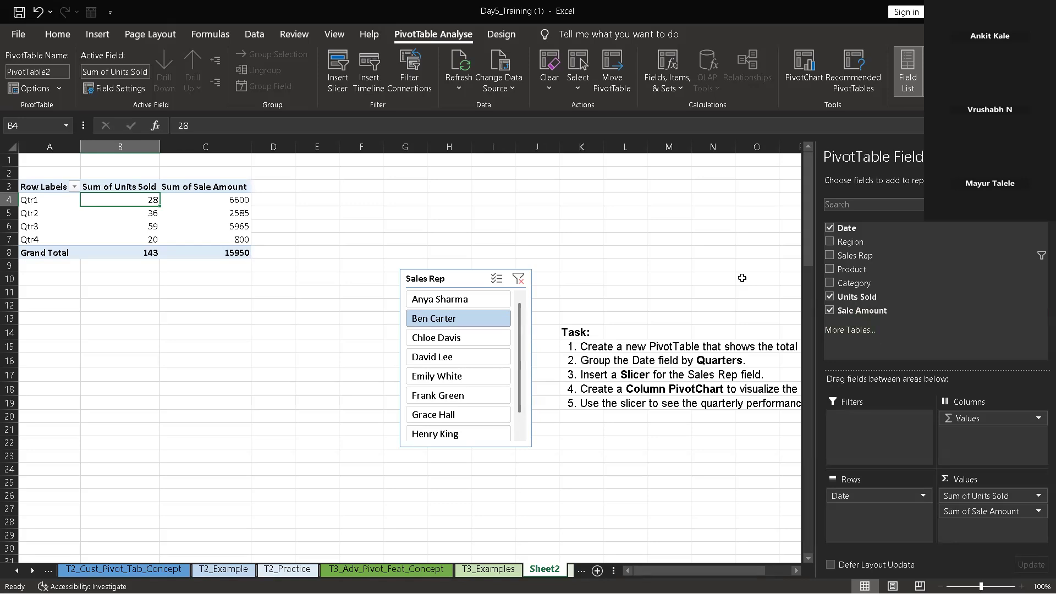
Filter the PivotTable by the fourth sales rep in the Sales Rep slicer, and clear the slicer's filter
{"action": "left_click", "coordinate": [428, 358]}
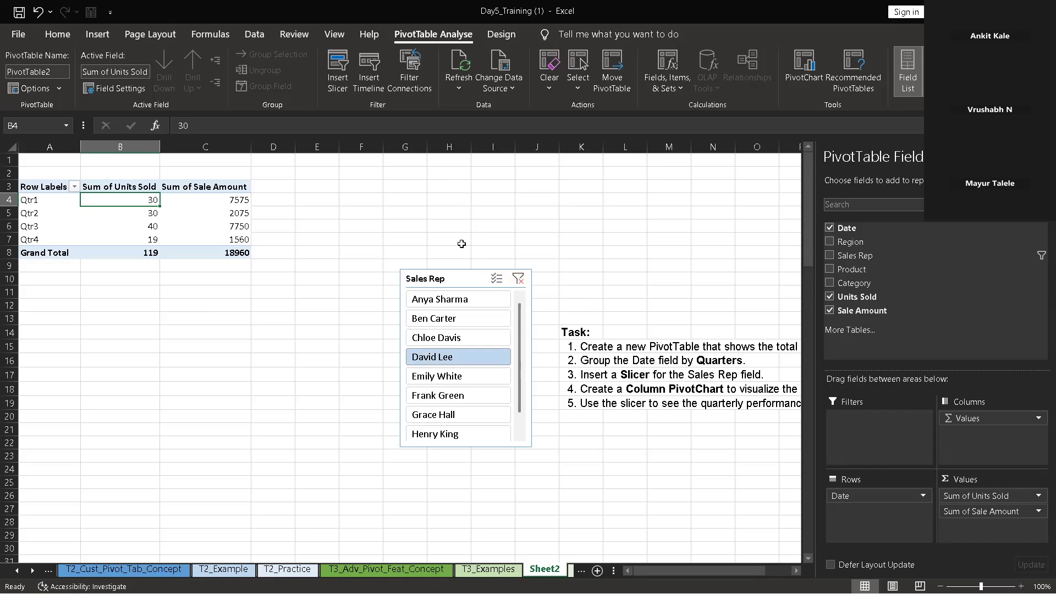
{"action": "left_click", "coordinate": [516, 279]}
{"action": "left_click", "coordinate": [517, 281]}
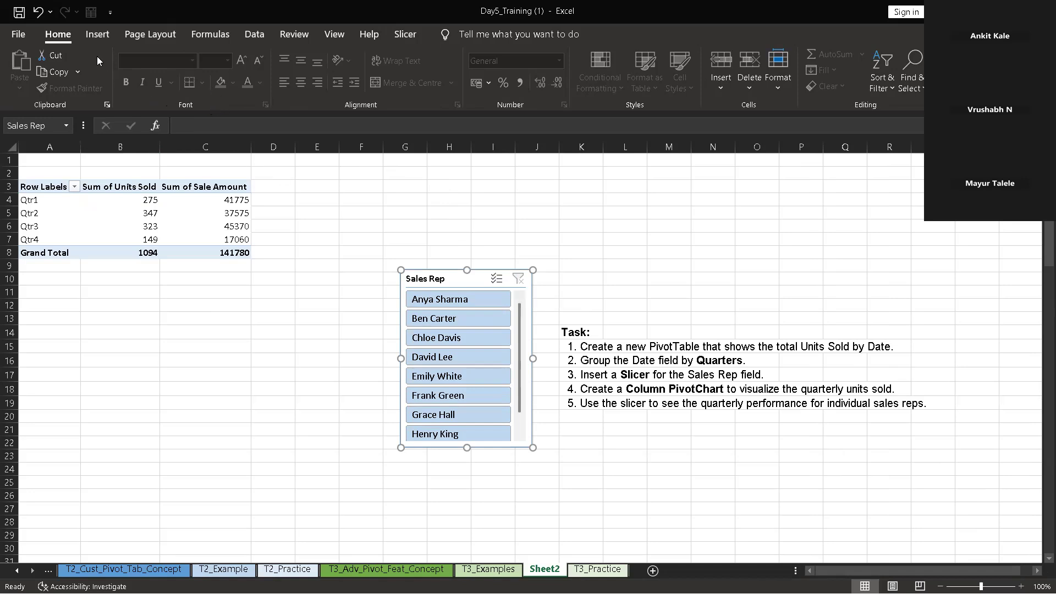
Insert a Line PivotChart based on the quarterly PivotTable of Units Sold and Sale Amount
{"action": "left_click", "coordinate": [98, 36]}
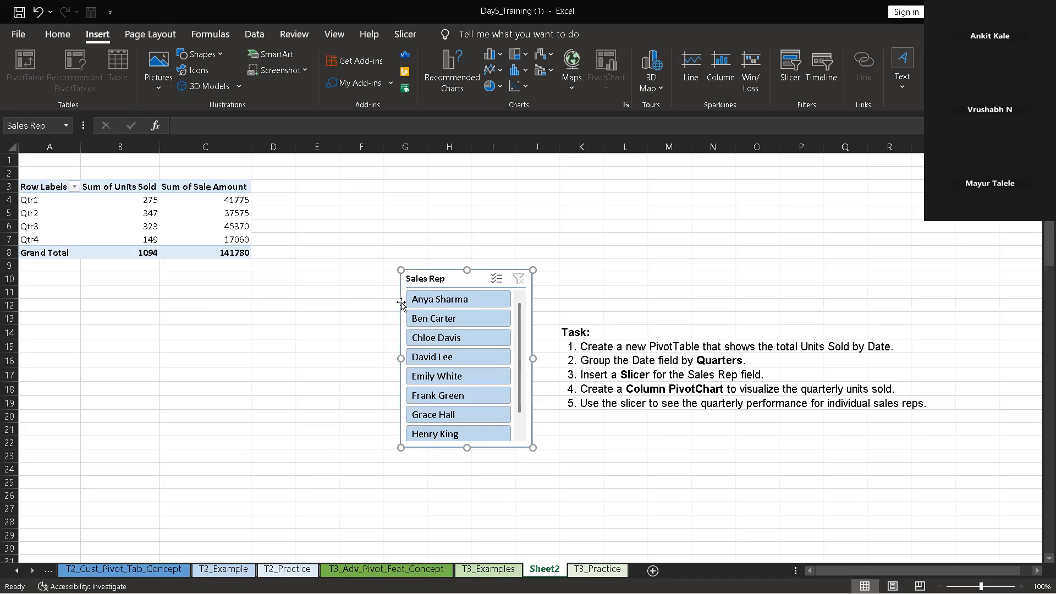
{"action": "left_click", "coordinate": [45, 202]}
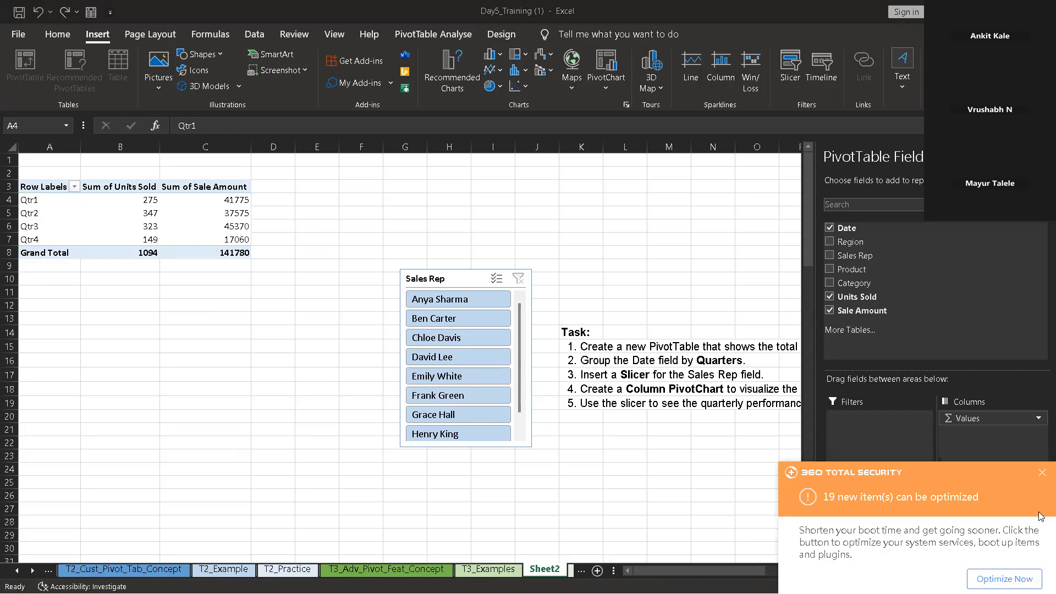
{"action": "left_click", "coordinate": [1041, 474]}
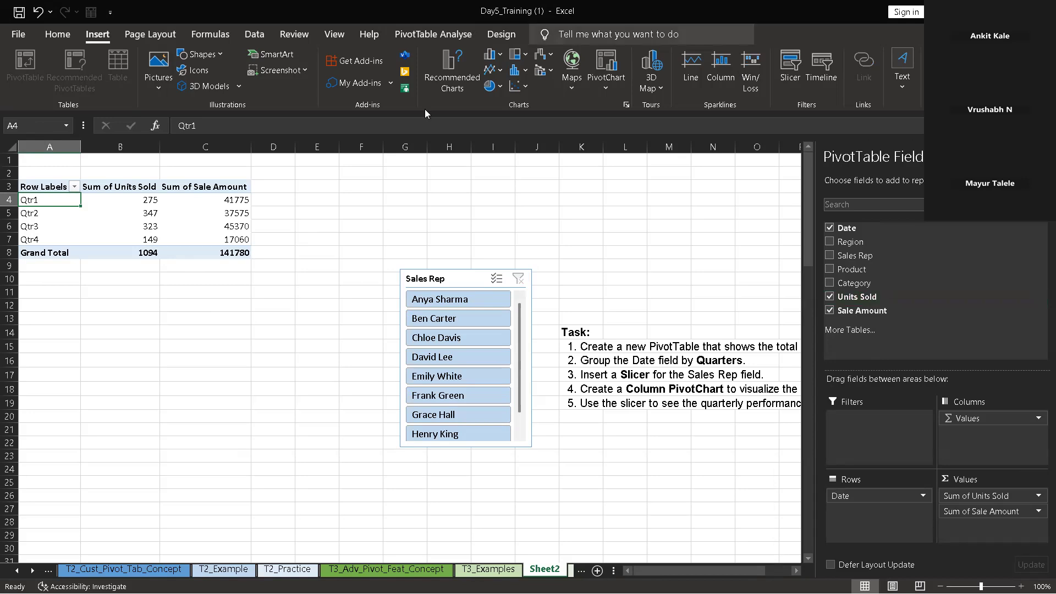
{"action": "left_click", "coordinate": [433, 34]}
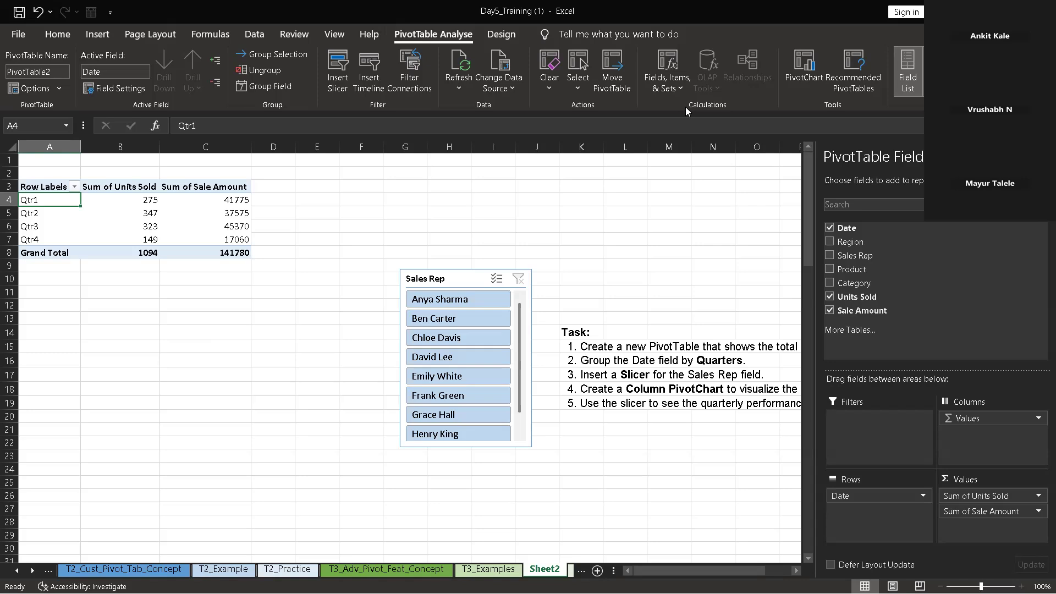
{"action": "left_click", "coordinate": [805, 62]}
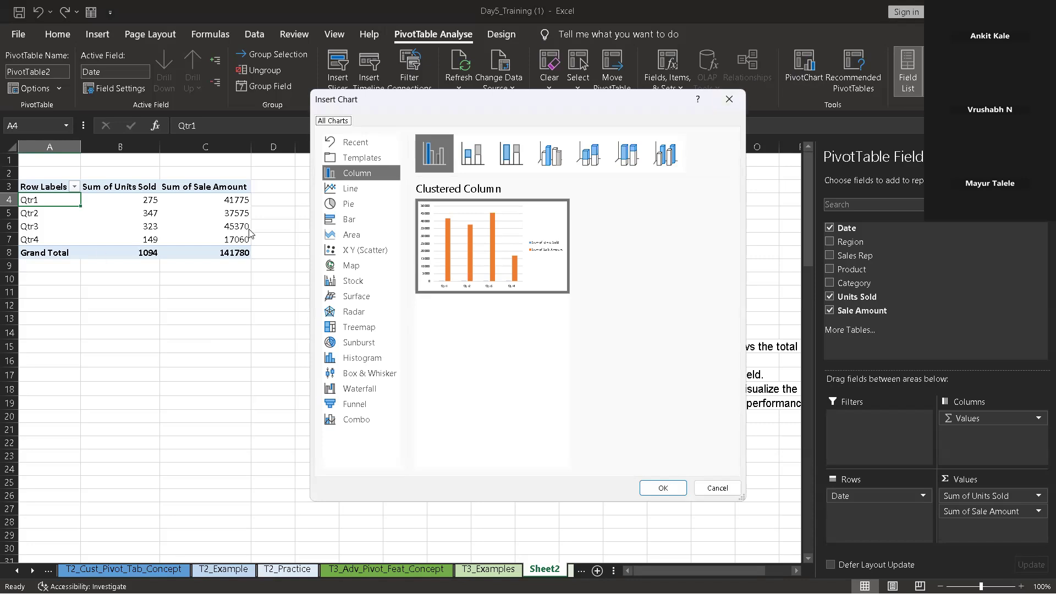
{"action": "left_click", "coordinate": [337, 210]}
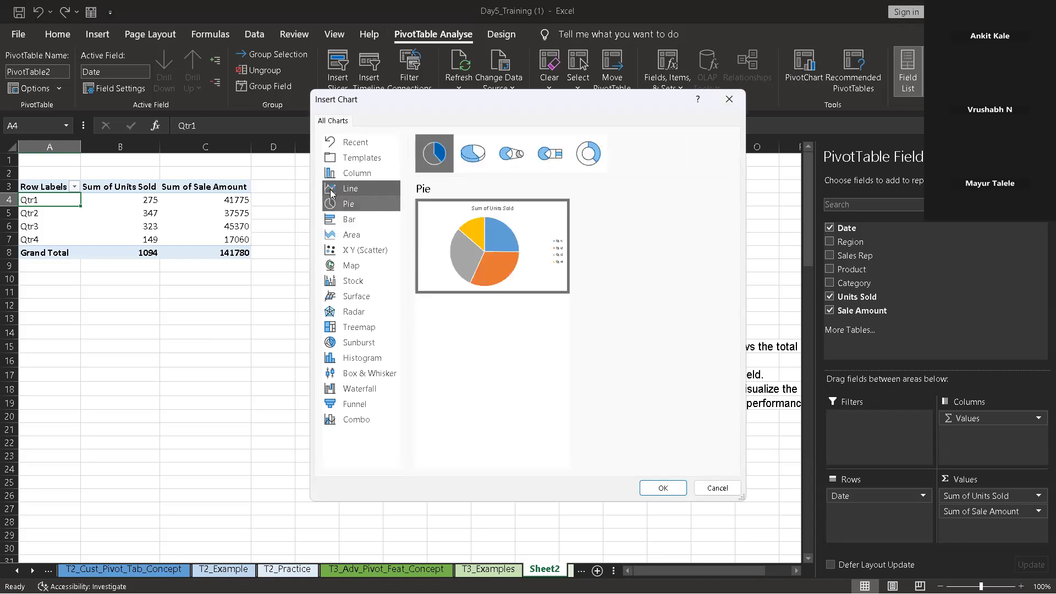
{"action": "left_click", "coordinate": [348, 189]}
{"action": "mouse_move", "coordinate": [453, 254]}
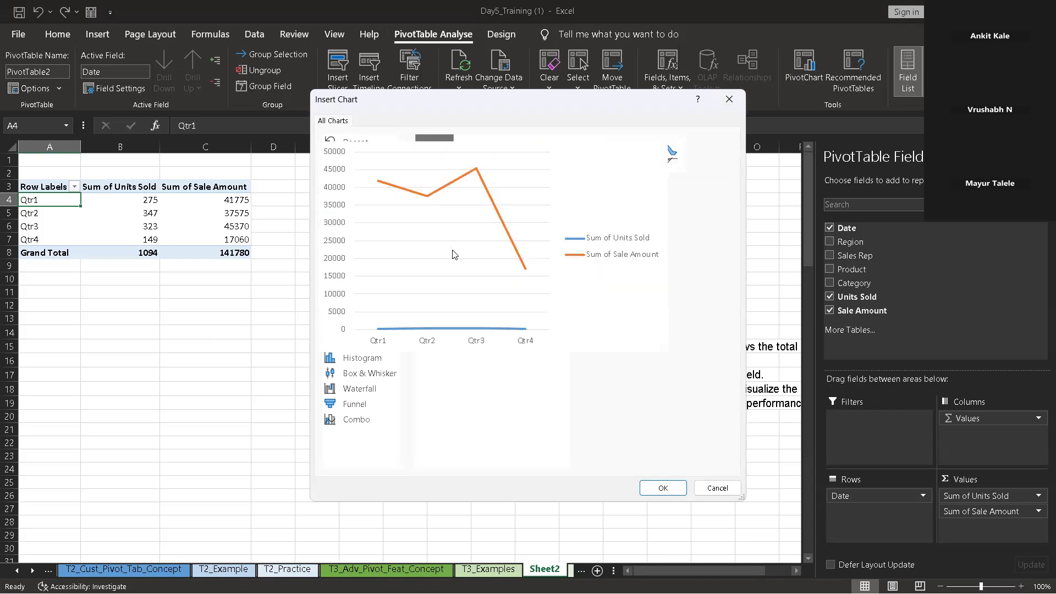
{"action": "left_click", "coordinate": [660, 486]}
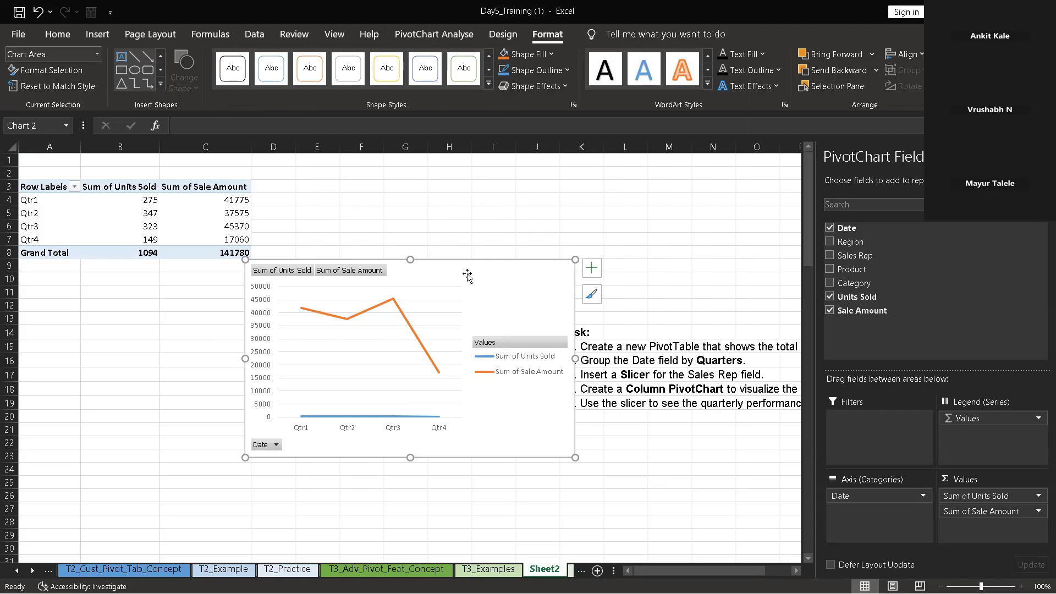
Shrink the line PivotChart in height and width so it covers less of the sheet beside the PivotTable
{"action": "left_click_drag", "start_coordinate": [412, 260], "coordinate": [532, 288]}
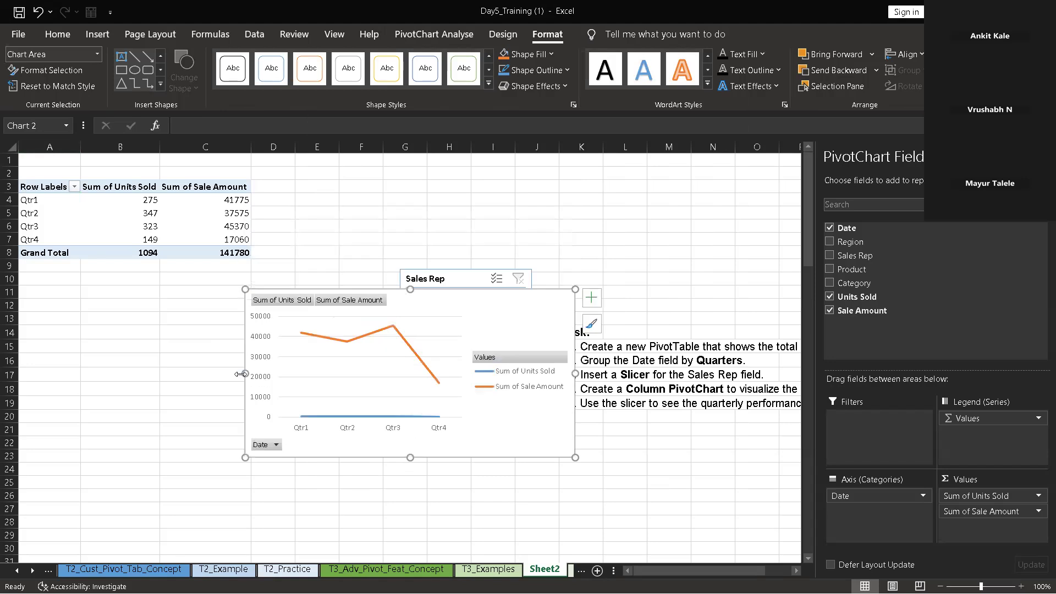
{"action": "left_click_drag", "start_coordinate": [242, 374], "coordinate": [332, 382]}
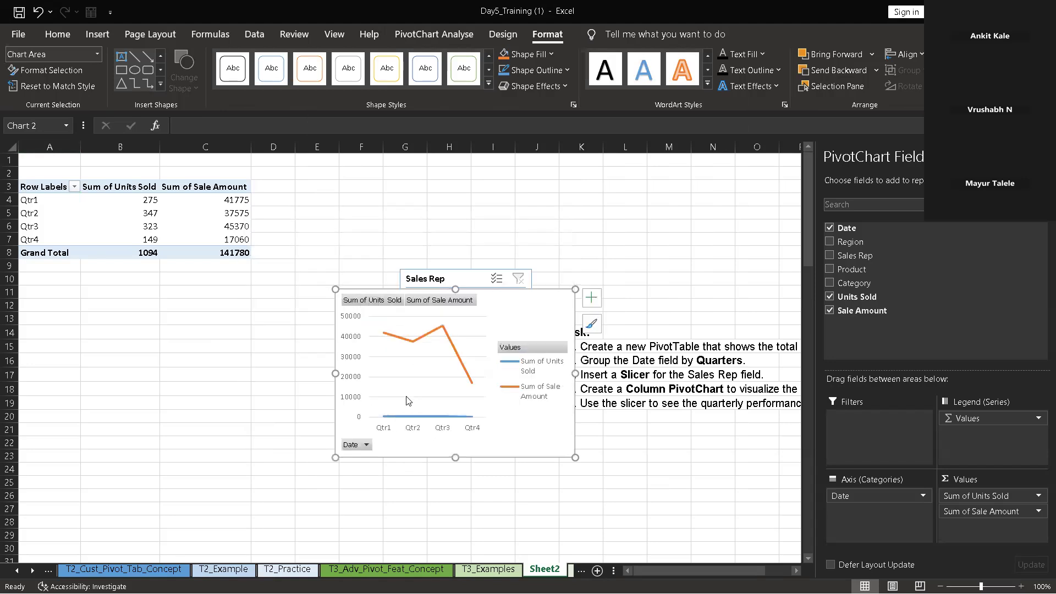
{"action": "left_click", "coordinate": [457, 396]}
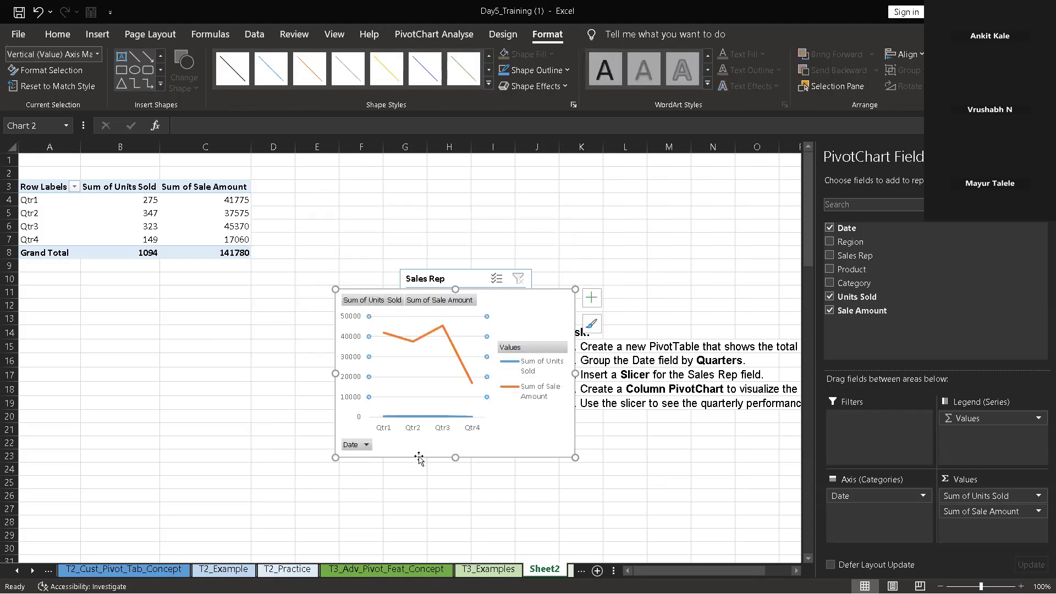
Regroup the PivotTable's Date field by Months only instead of Quarters
{"action": "left_click", "coordinate": [364, 445]}
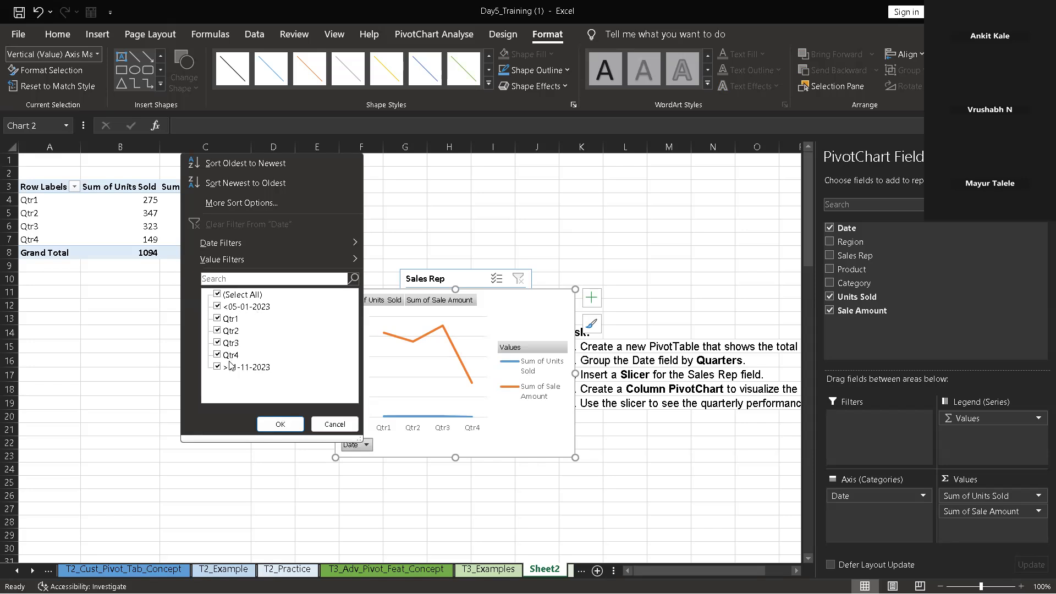
{"action": "left_click", "coordinate": [90, 342]}
{"action": "left_click", "coordinate": [46, 200]}
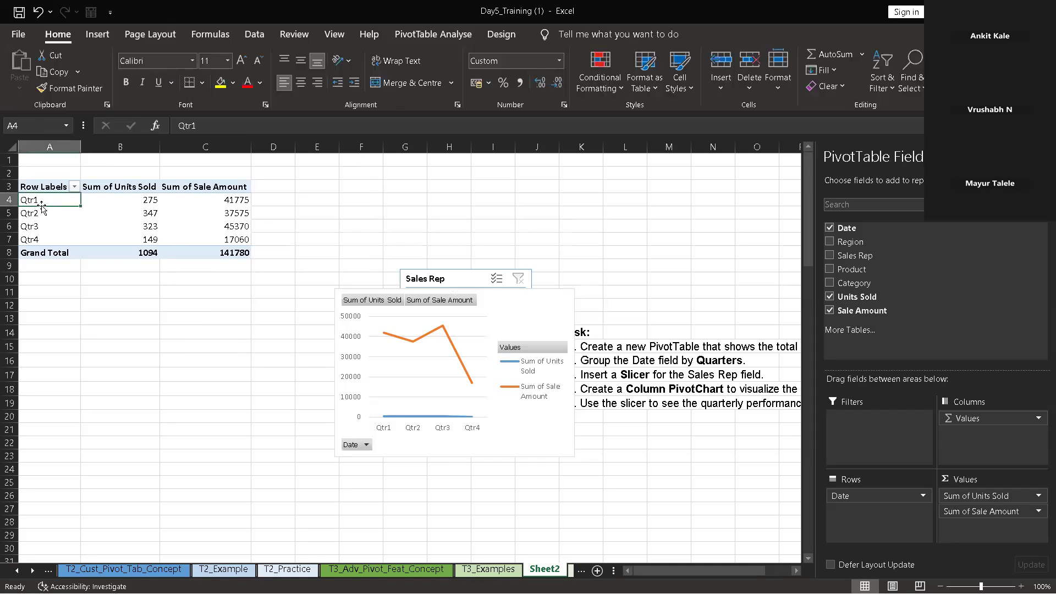
{"action": "right_click", "coordinate": [47, 200]}
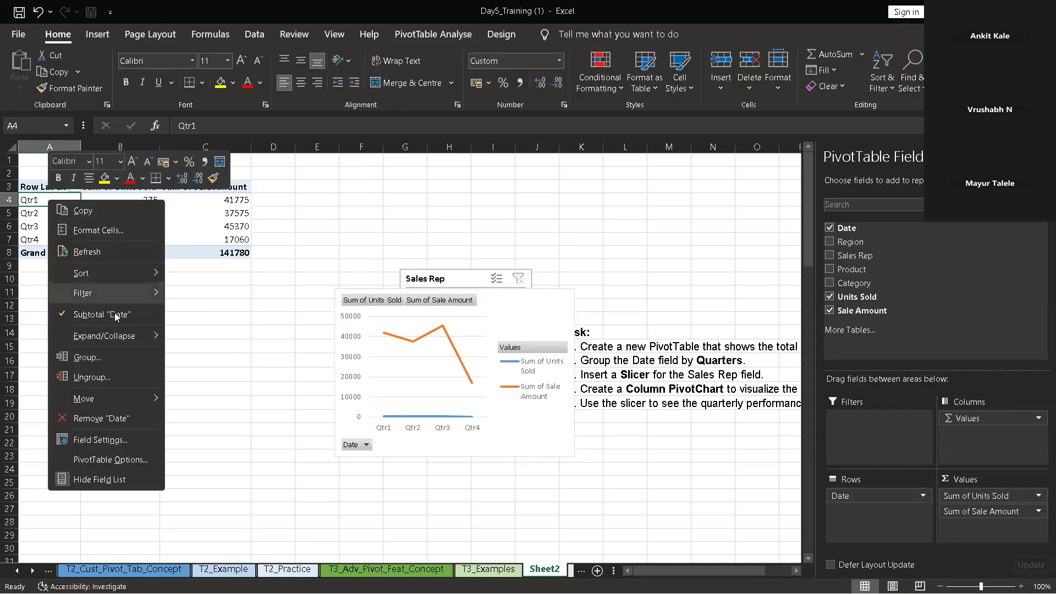
{"action": "left_click", "coordinate": [121, 357]}
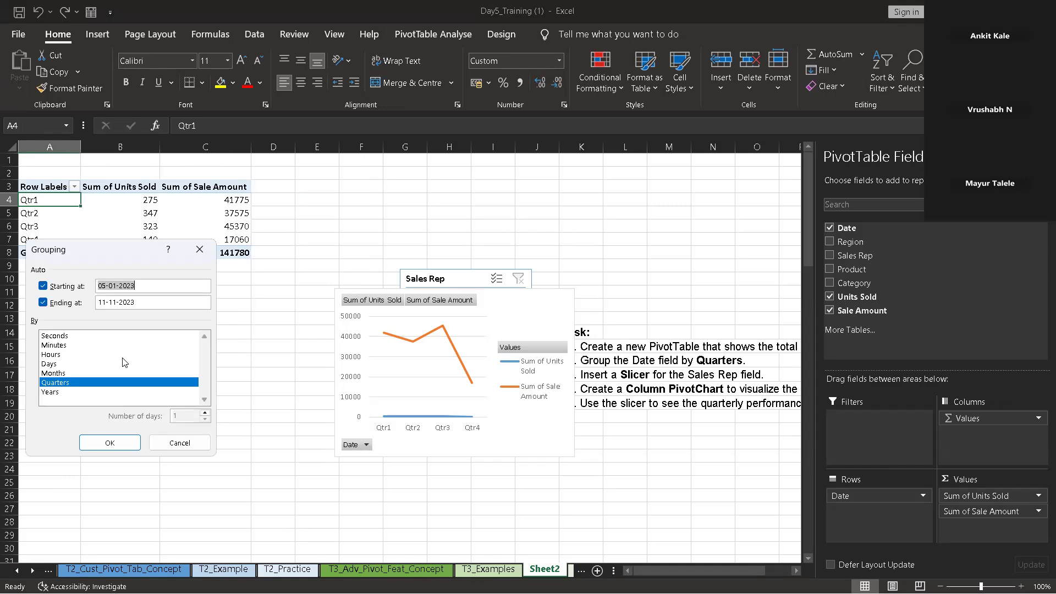
{"action": "left_click", "coordinate": [69, 374]}
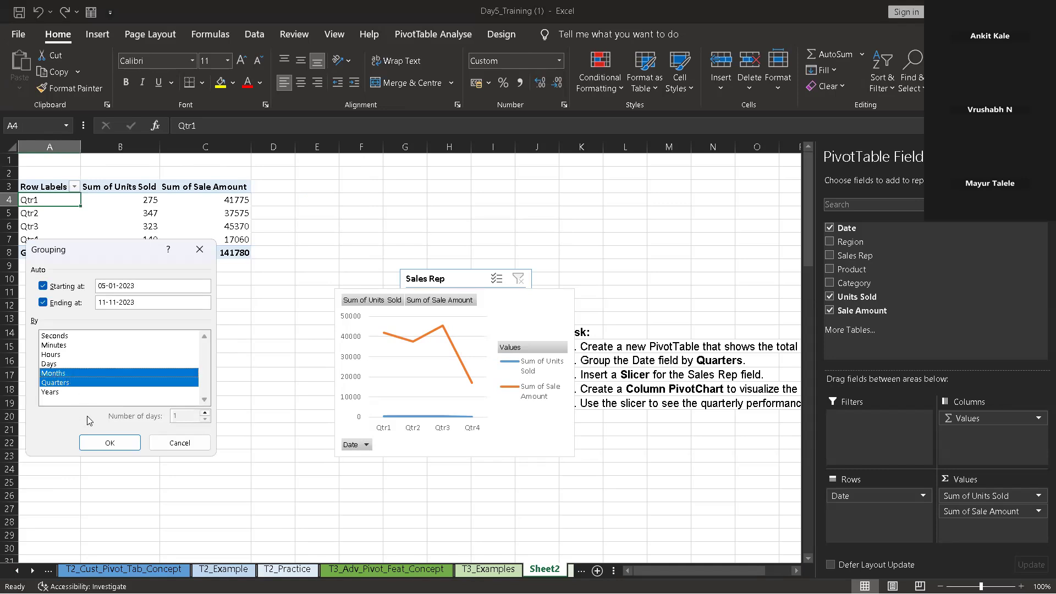
{"action": "left_click", "coordinate": [77, 383]}
{"action": "left_click", "coordinate": [93, 437]}
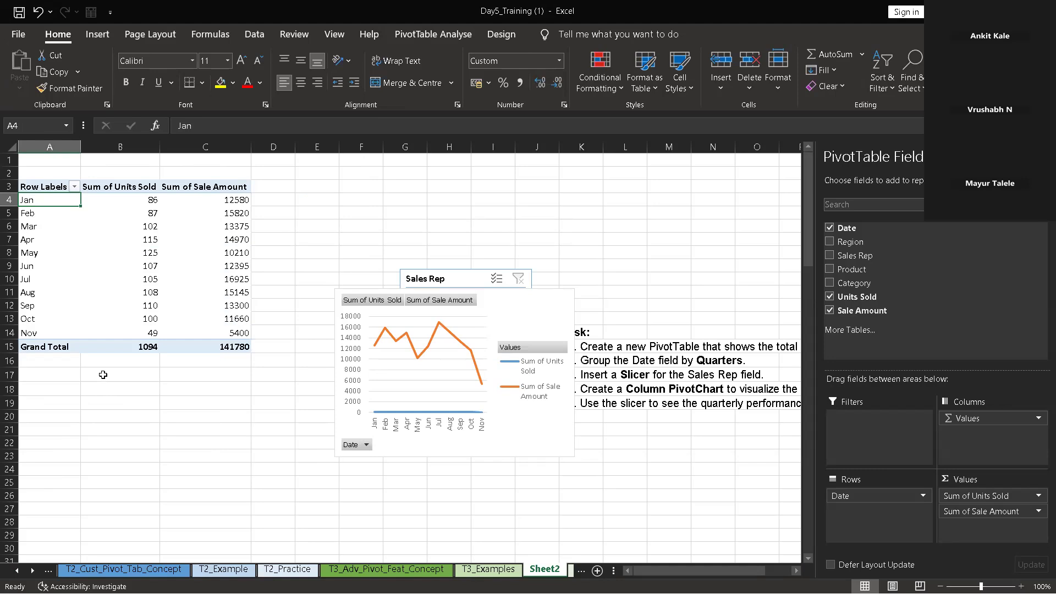
Remove Units Sold from the PivotTable and insert a Pie PivotChart of the monthly Sale Amount
{"action": "left_click", "coordinate": [830, 297]}
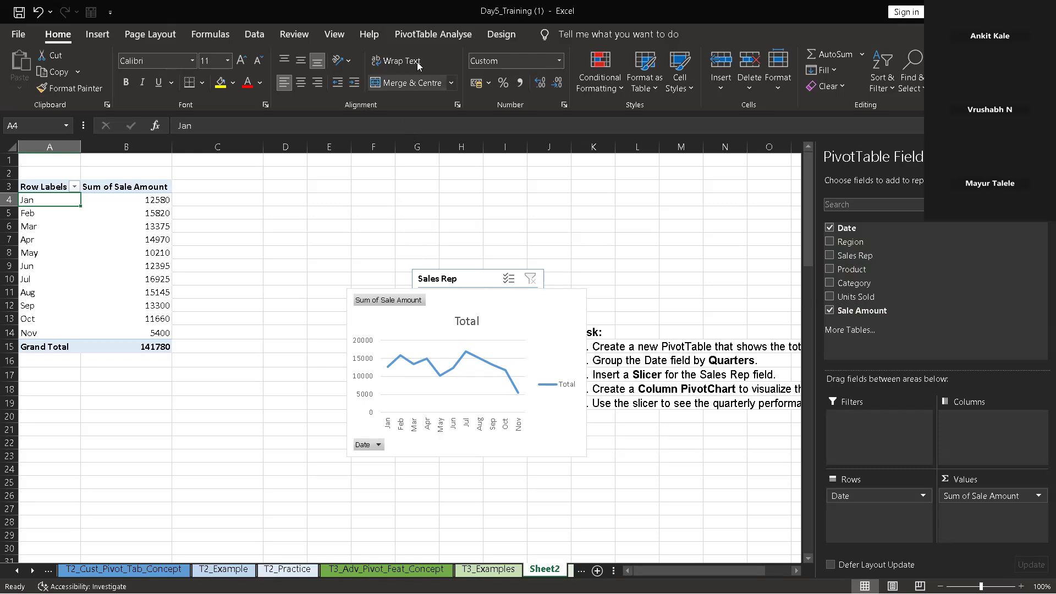
{"action": "left_click", "coordinate": [428, 37]}
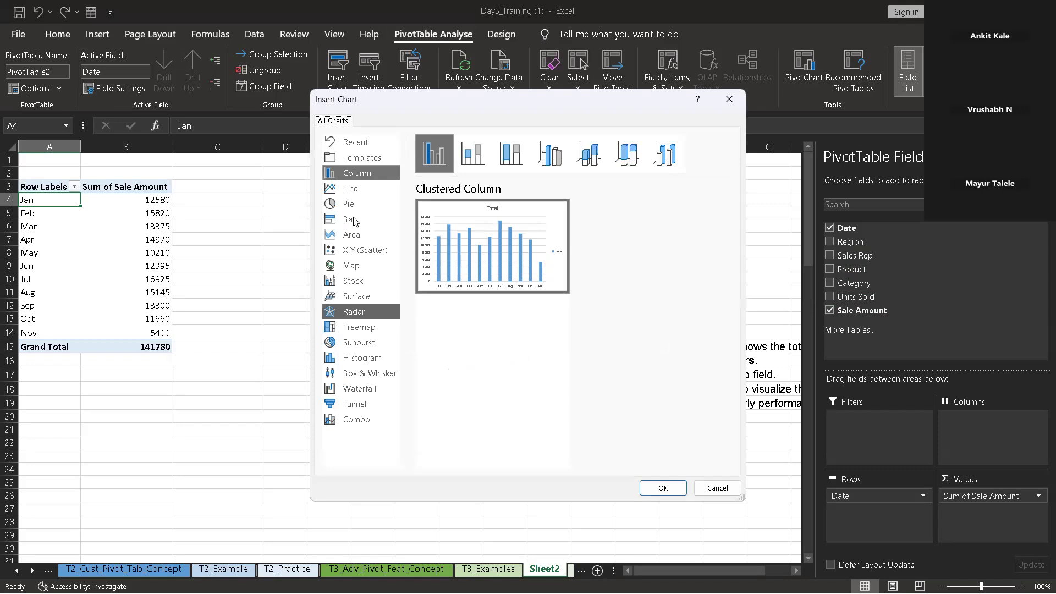
{"action": "left_click", "coordinate": [354, 212]}
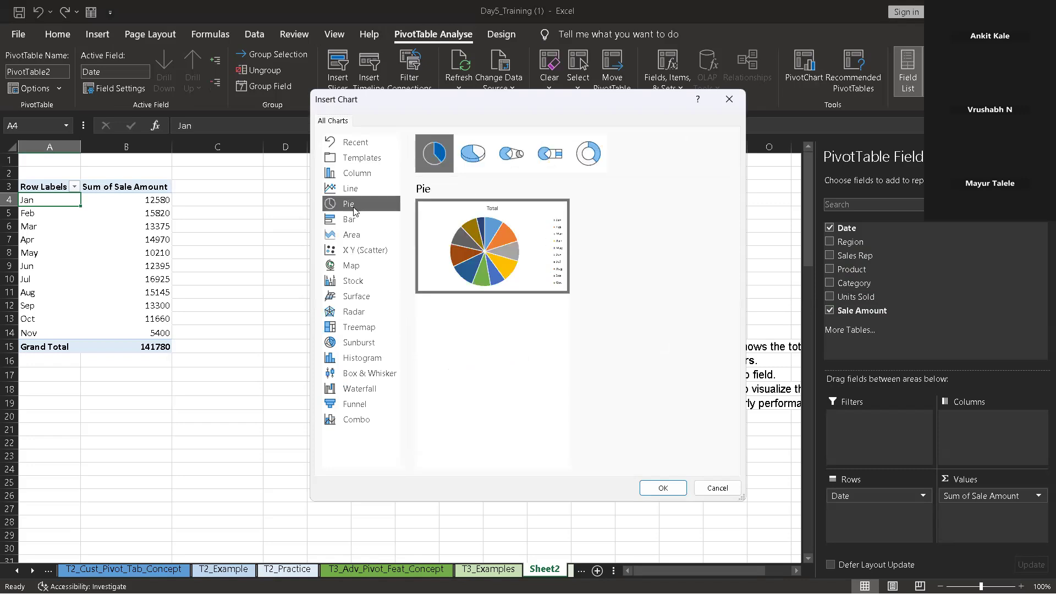
{"action": "left_click", "coordinate": [664, 486]}
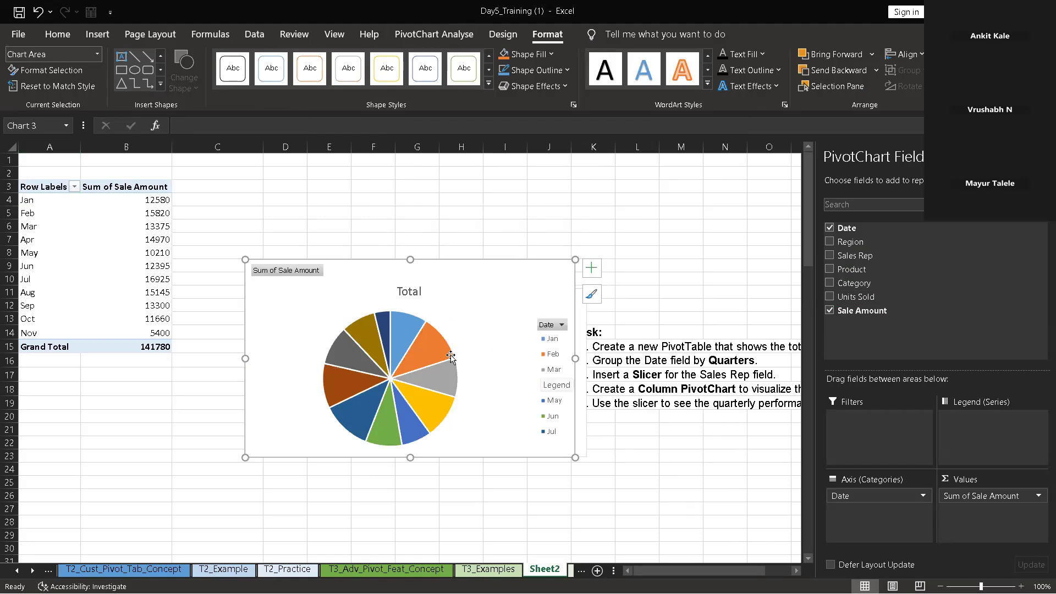
Show the PivotTable's Sum of Sale Amount values as % of Grand Total
{"action": "right_click", "coordinate": [418, 358]}
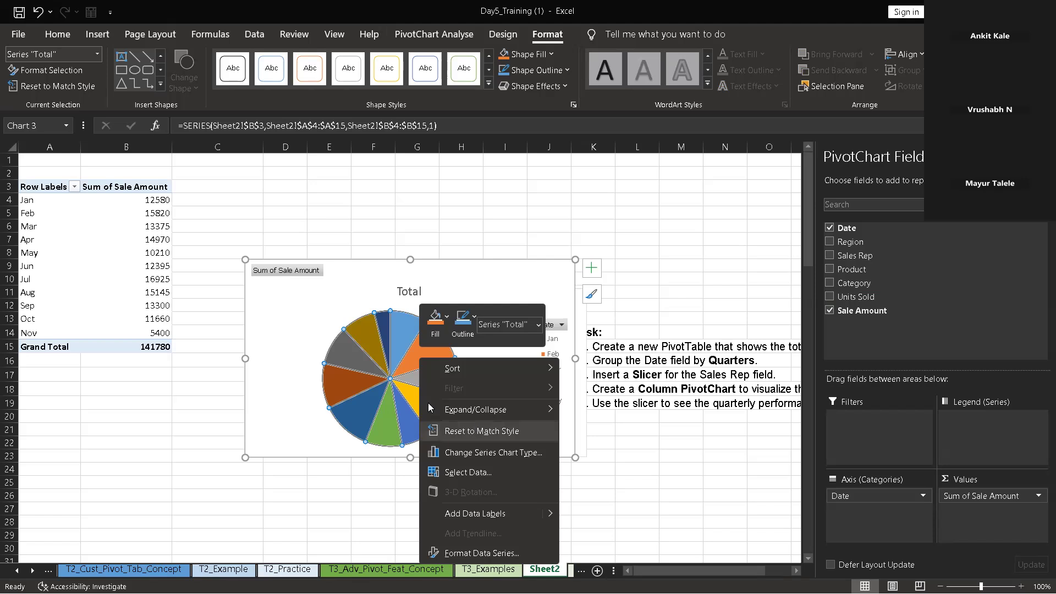
{"action": "left_click", "coordinate": [303, 370]}
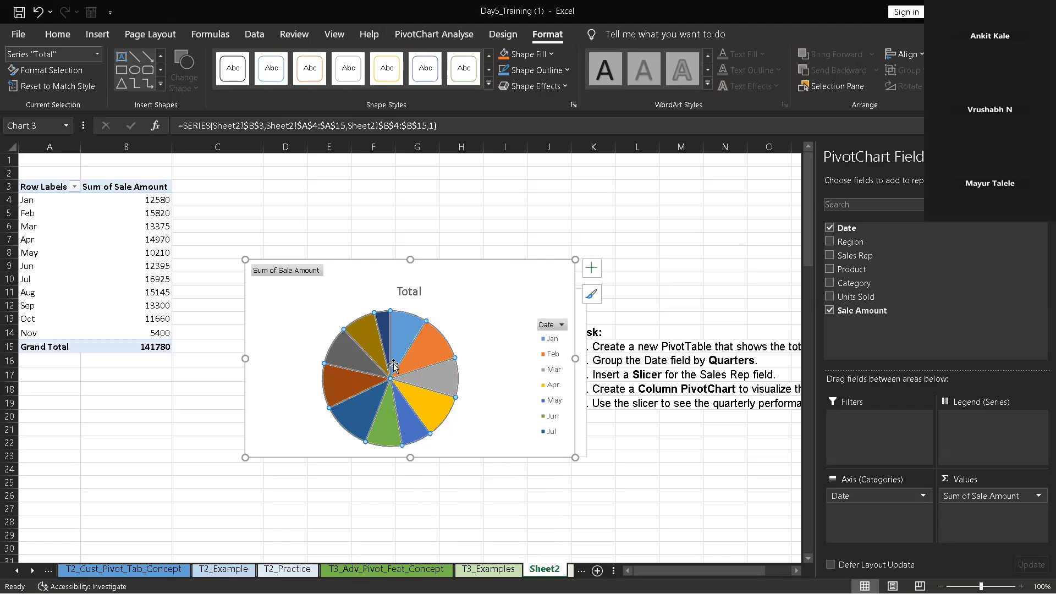
{"action": "mouse_move", "coordinate": [393, 364]}
{"action": "right_click", "coordinate": [158, 201]}
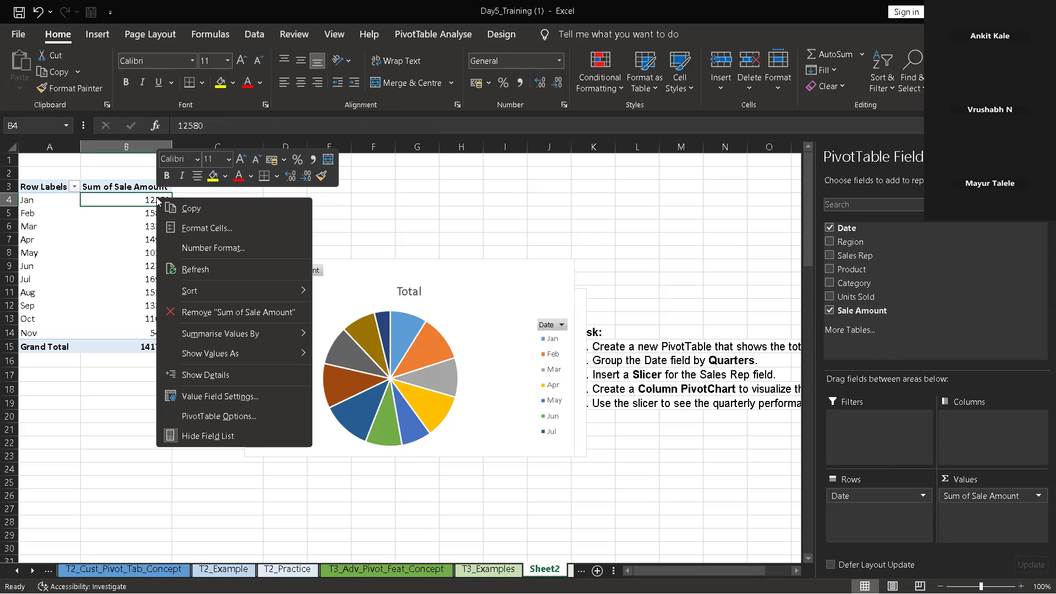
{"action": "mouse_move", "coordinate": [238, 354]}
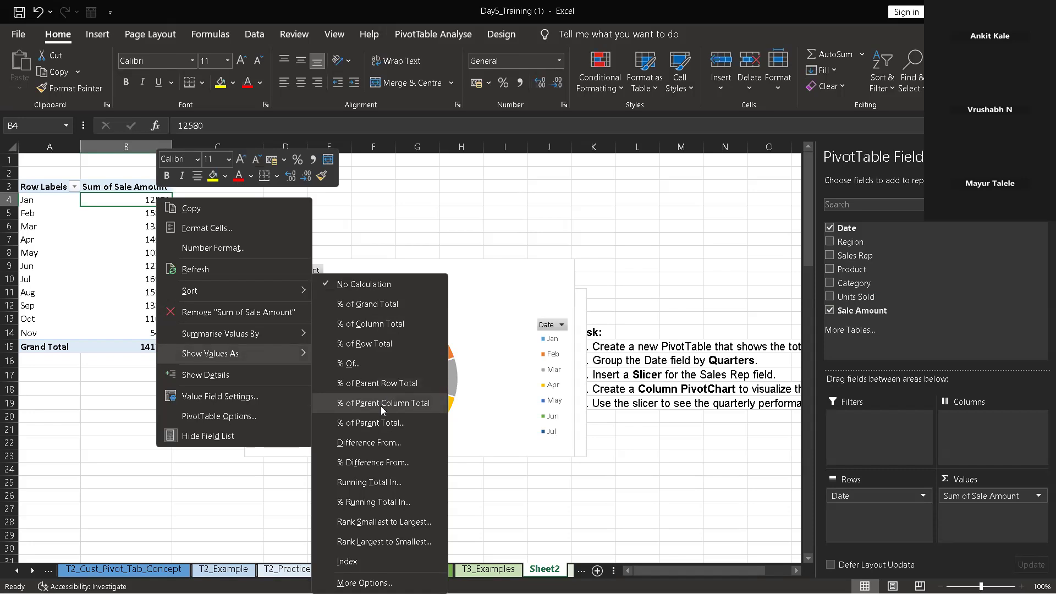
{"action": "left_click", "coordinate": [379, 308]}
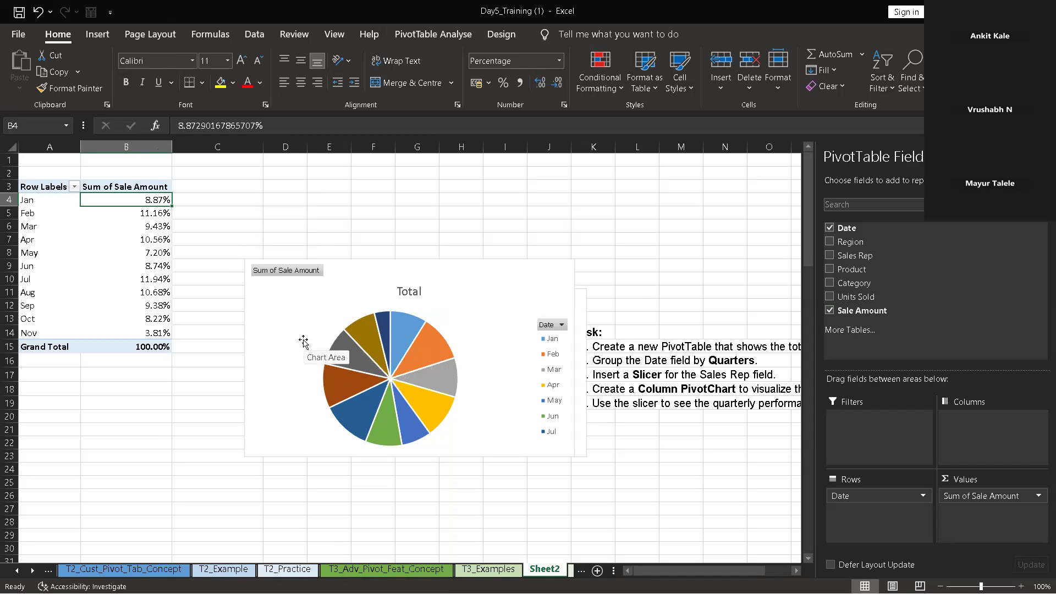
Add data labels to the pie PivotChart as Data Callouts showing each month and its percentage
{"action": "right_click", "coordinate": [346, 344]}
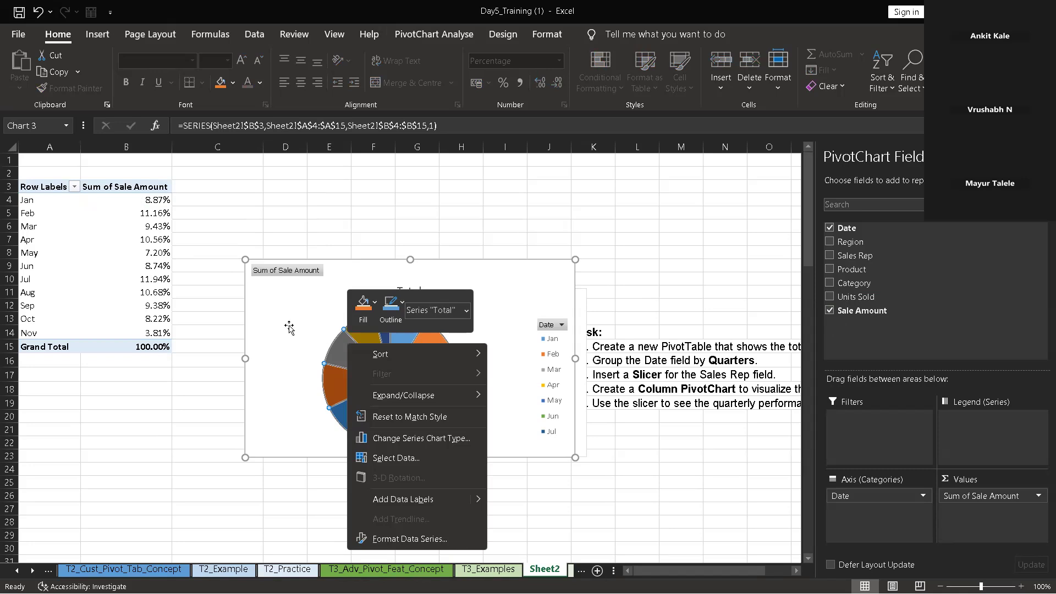
{"action": "key", "text": "Escape"}
{"action": "left_click", "coordinate": [385, 355]}
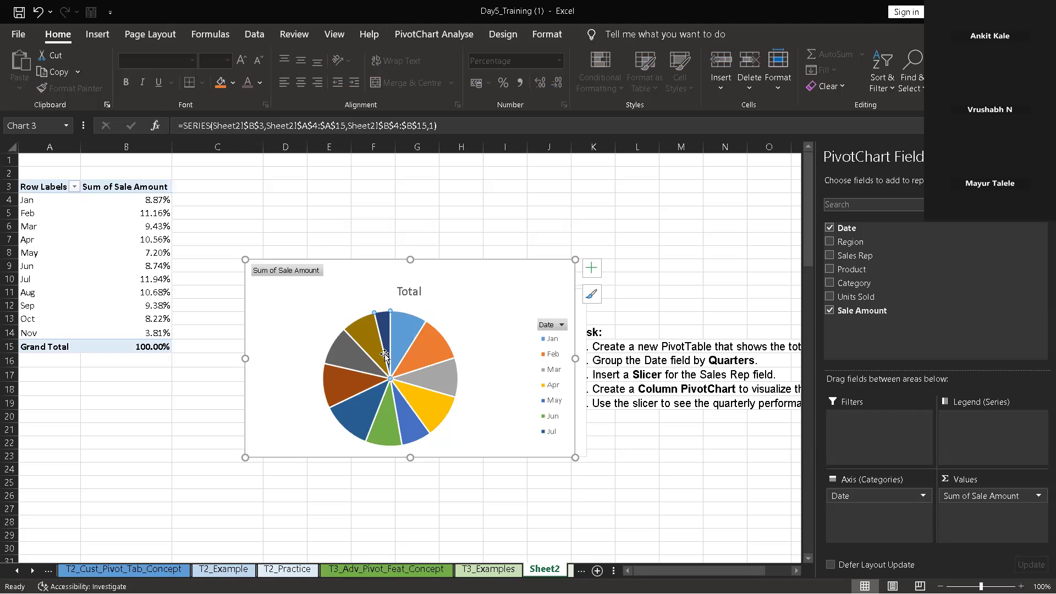
{"action": "left_click", "coordinate": [591, 269]}
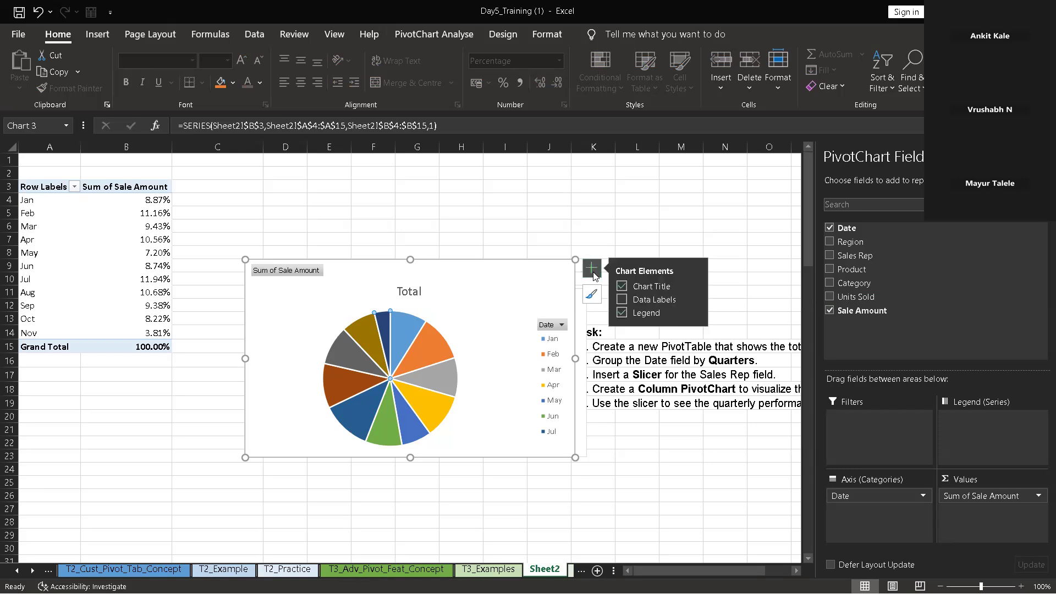
{"action": "left_click", "coordinate": [621, 300]}
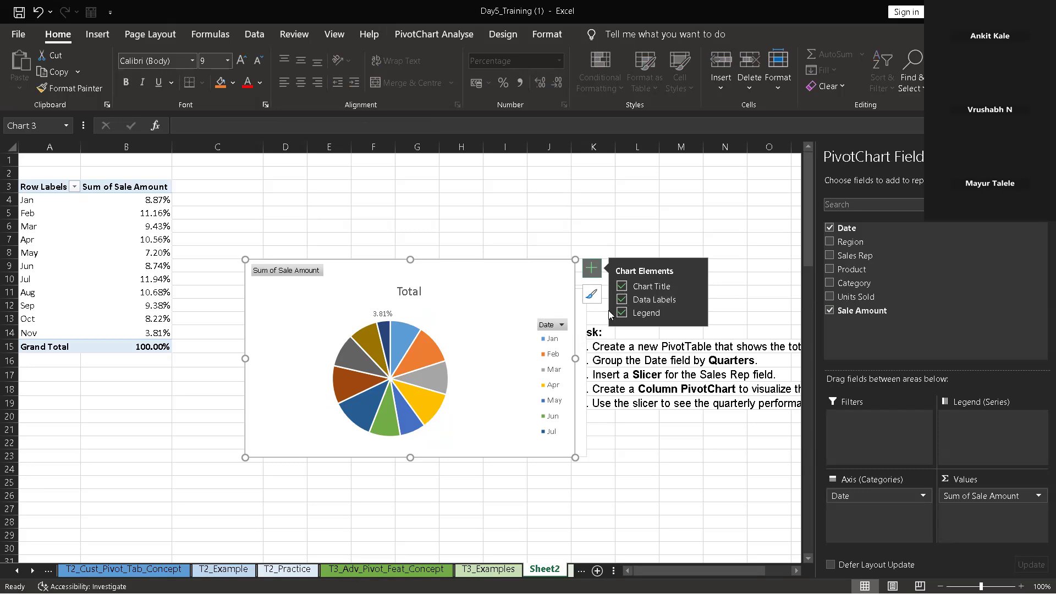
{"action": "left_click", "coordinate": [694, 300]}
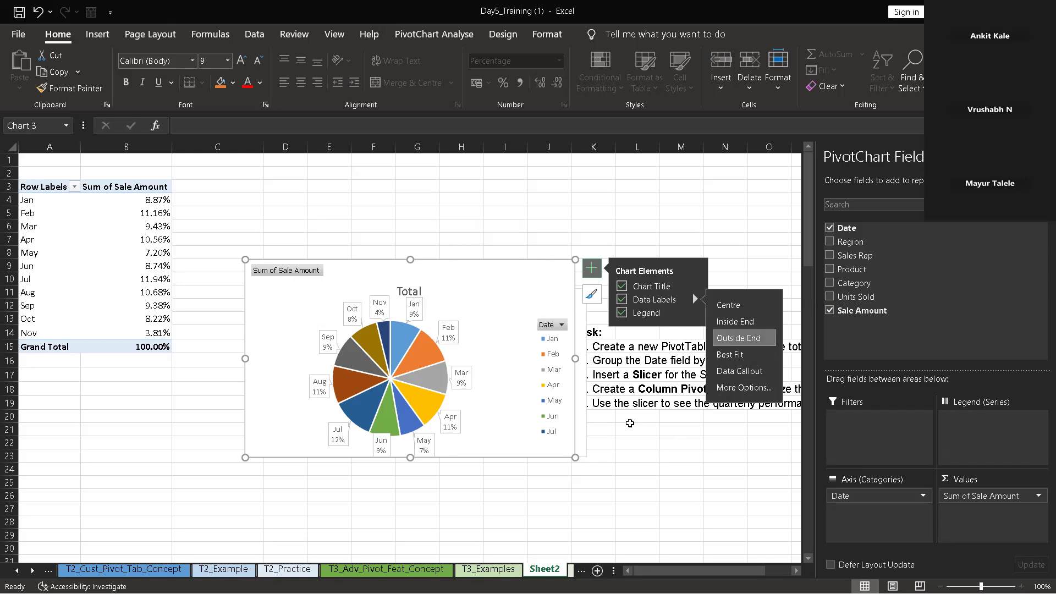
{"action": "left_click", "coordinate": [629, 428]}
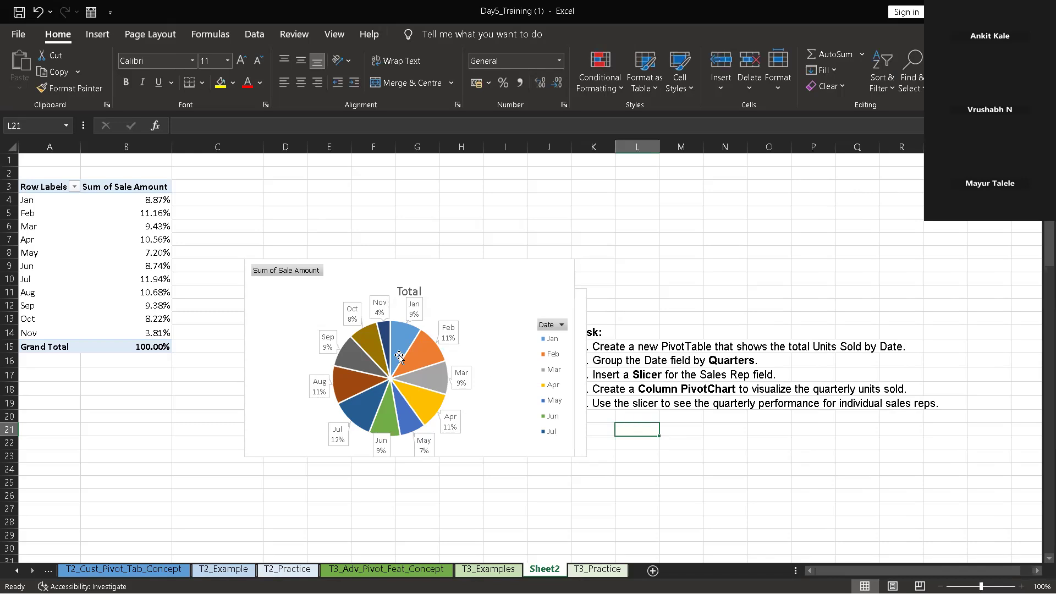
{"action": "mouse_move", "coordinate": [399, 357]}
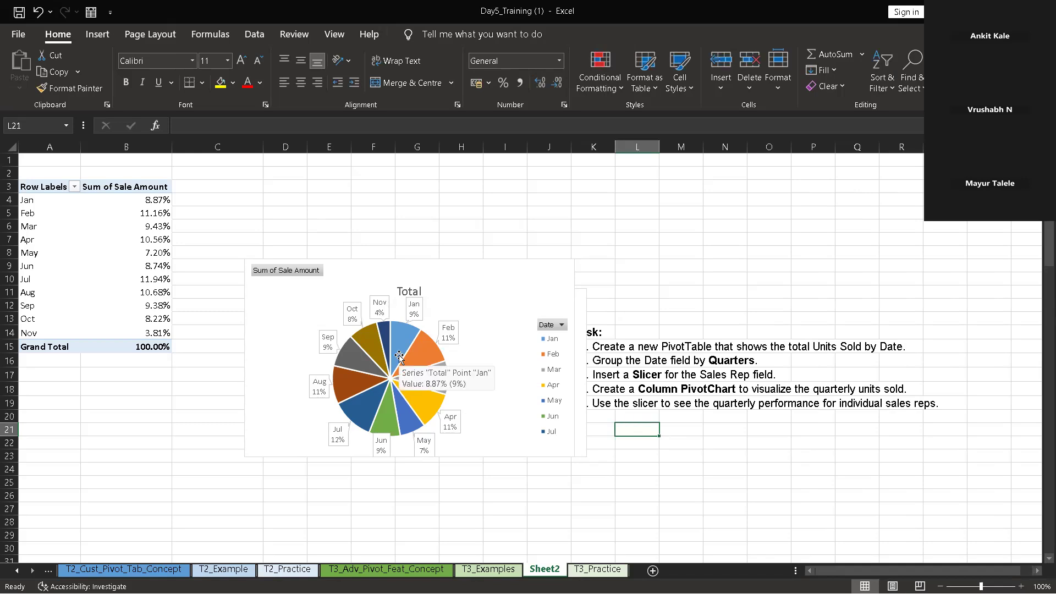
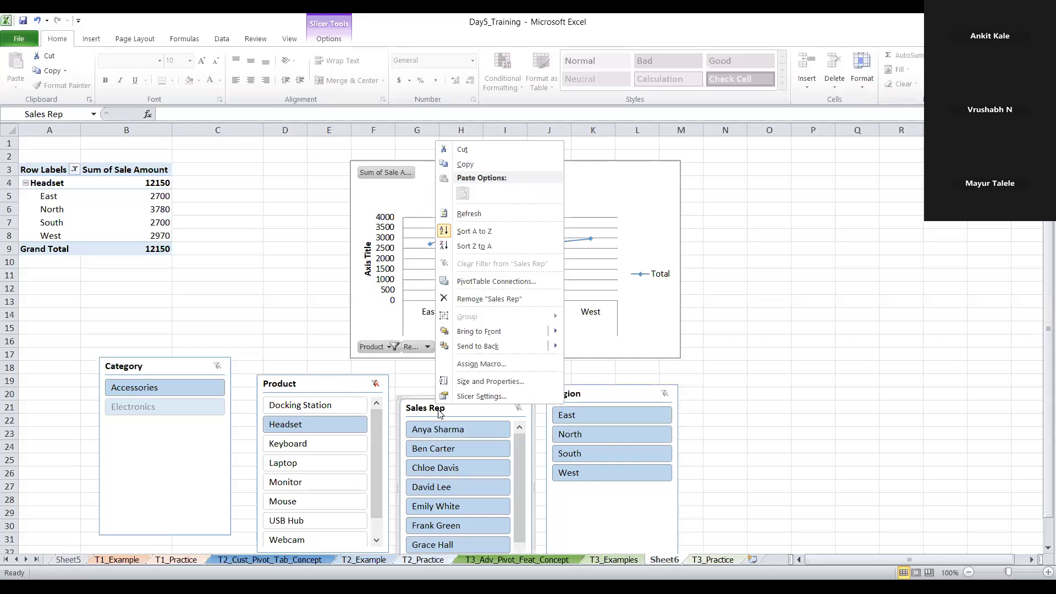
Move the Sales Rep slicer away from the Product and Region slicers to the empty area beyond the chart
{"action": "left_click", "coordinate": [438, 413]}
{"action": "left_click", "coordinate": [515, 410]}
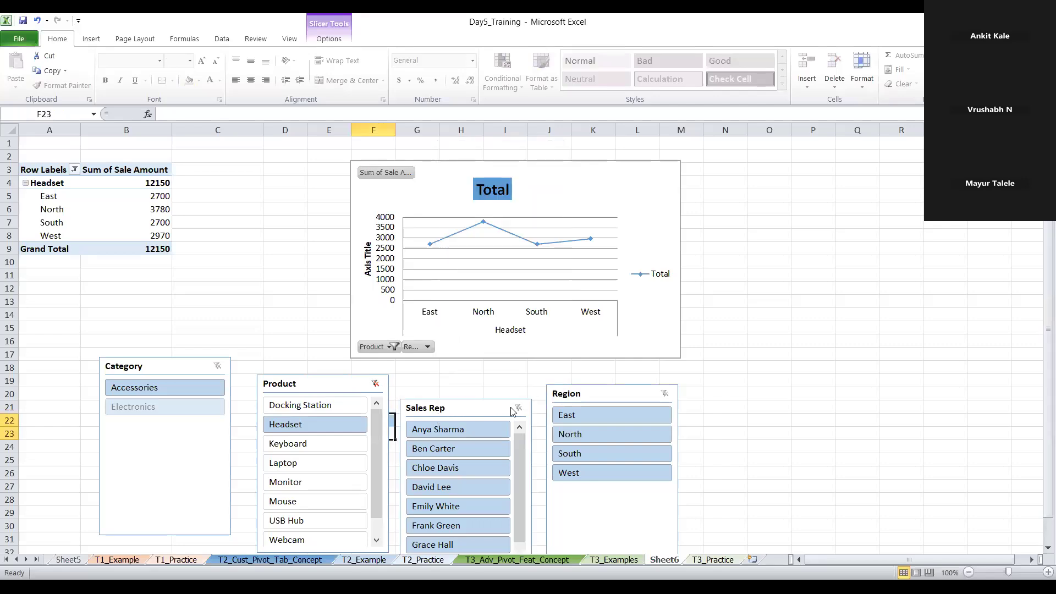
{"action": "left_click_drag", "start_coordinate": [516, 410], "coordinate": [1031, 347]}
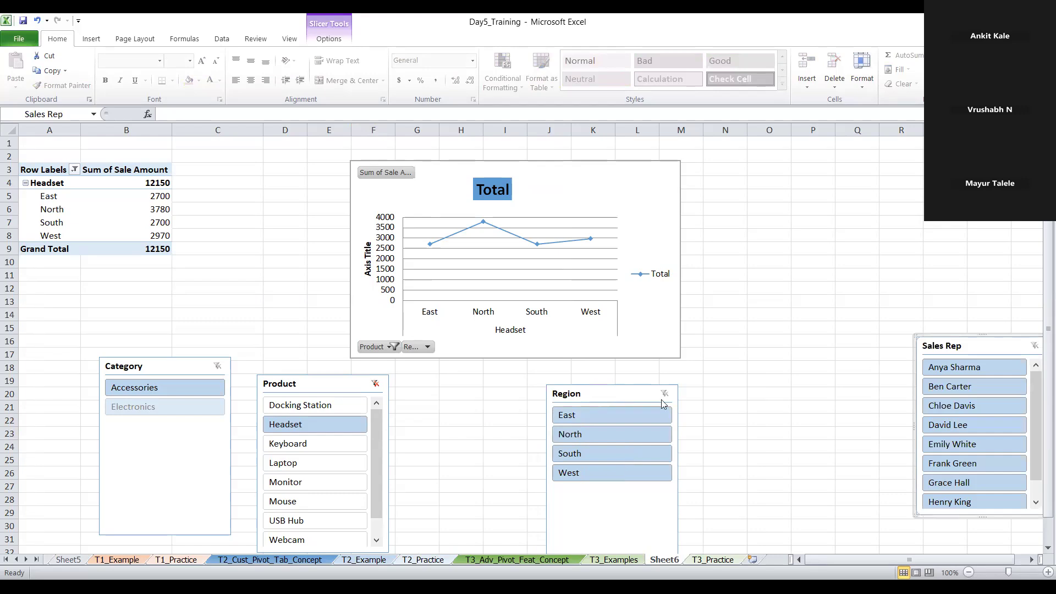
{"action": "key", "text": "Escape"}
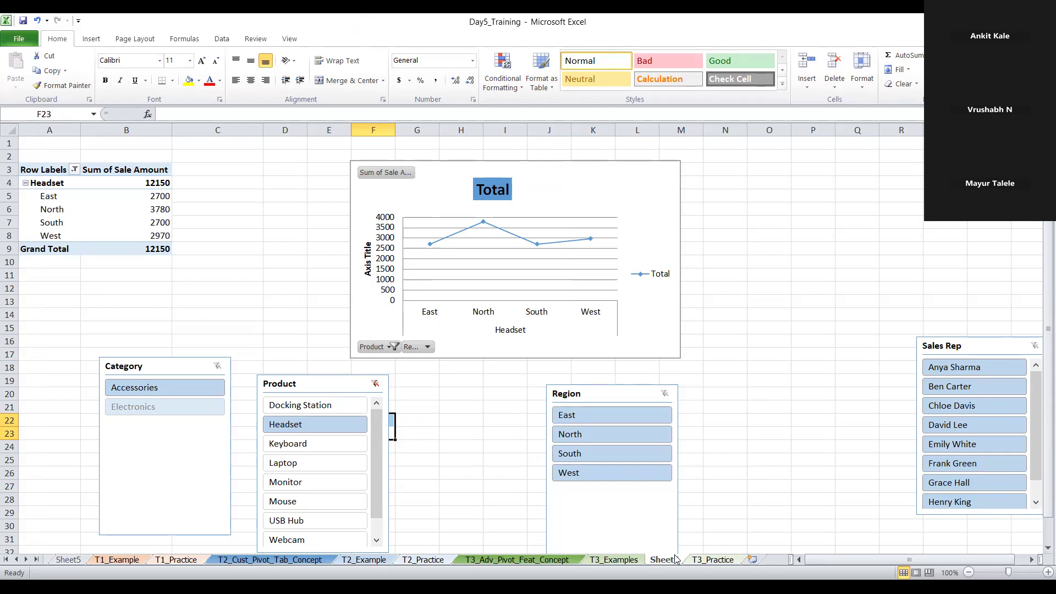
Delete Sheet6 with its PivotTable, line PivotChart and slicers after checking the T3_Practice and T3_Examples sheets
{"action": "left_click", "coordinate": [706, 560]}
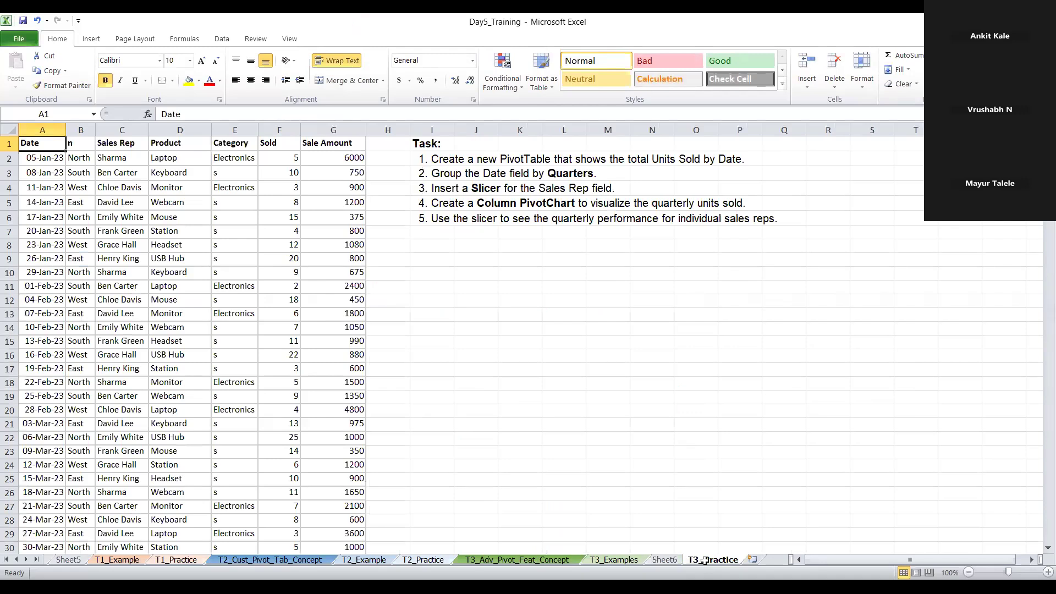
{"action": "left_click", "coordinate": [632, 565]}
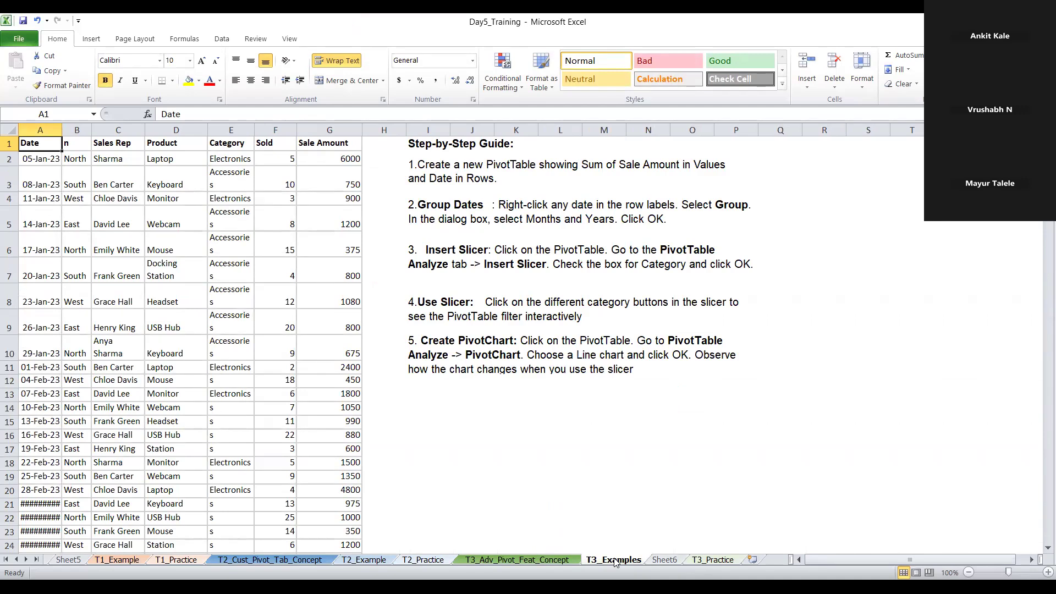
{"action": "right_click", "coordinate": [666, 560]}
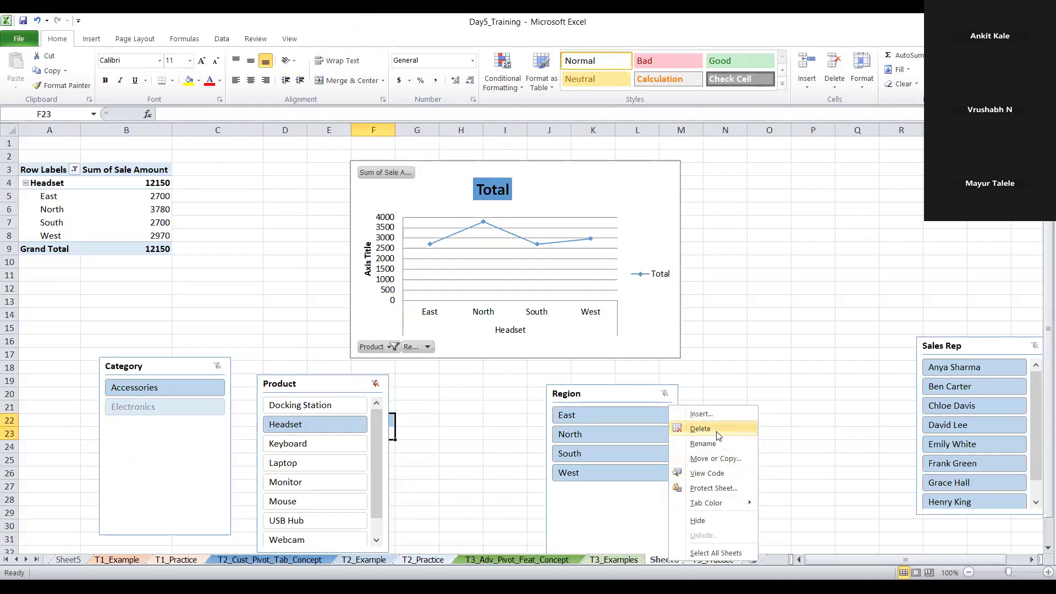
{"action": "left_click", "coordinate": [736, 428]}
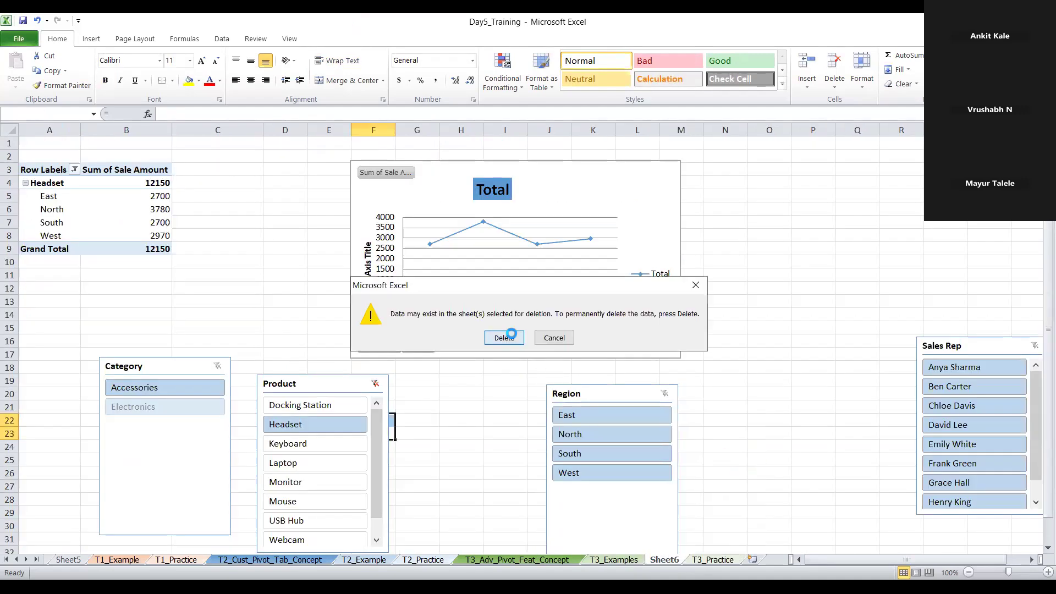
{"action": "key", "text": "Return"}
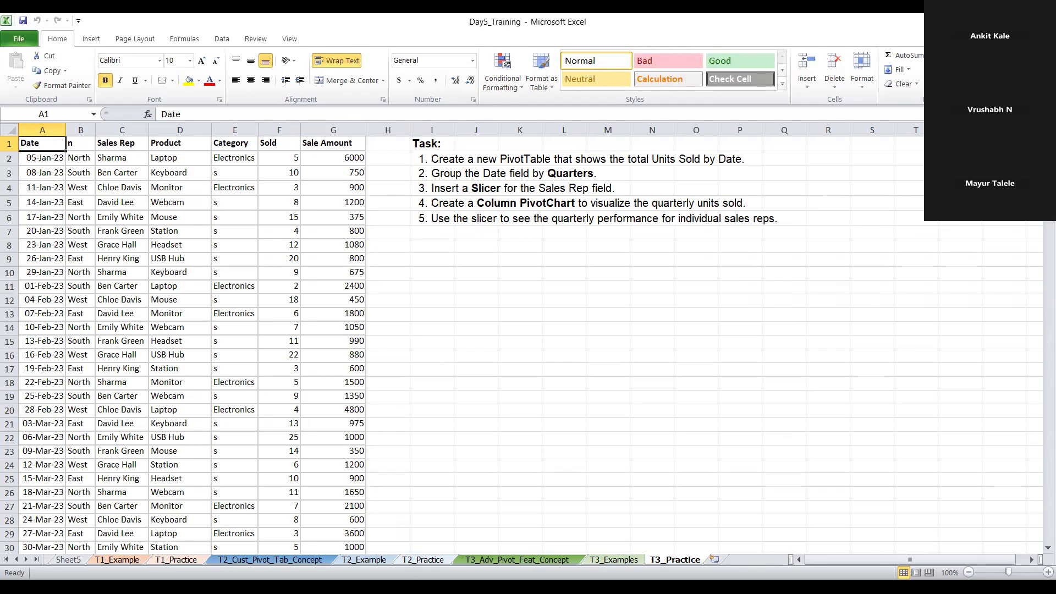
Create a PivotTable from the T3_Practice data on a new worksheet, with Product as row labels and Sum of Sale Amount as values
{"action": "left_click", "coordinate": [220, 38]}
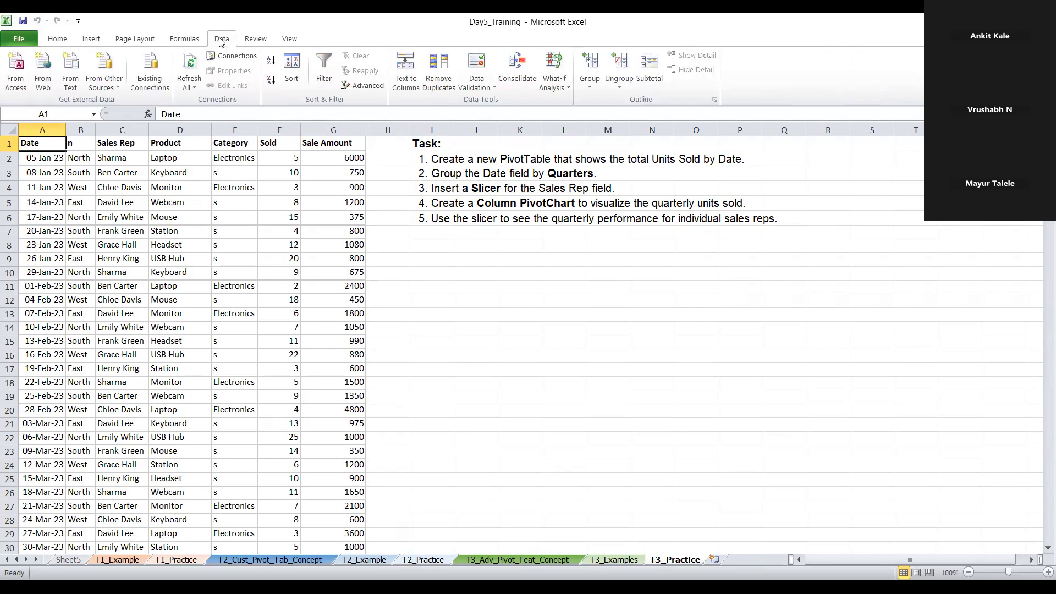
{"action": "left_click", "coordinate": [91, 39]}
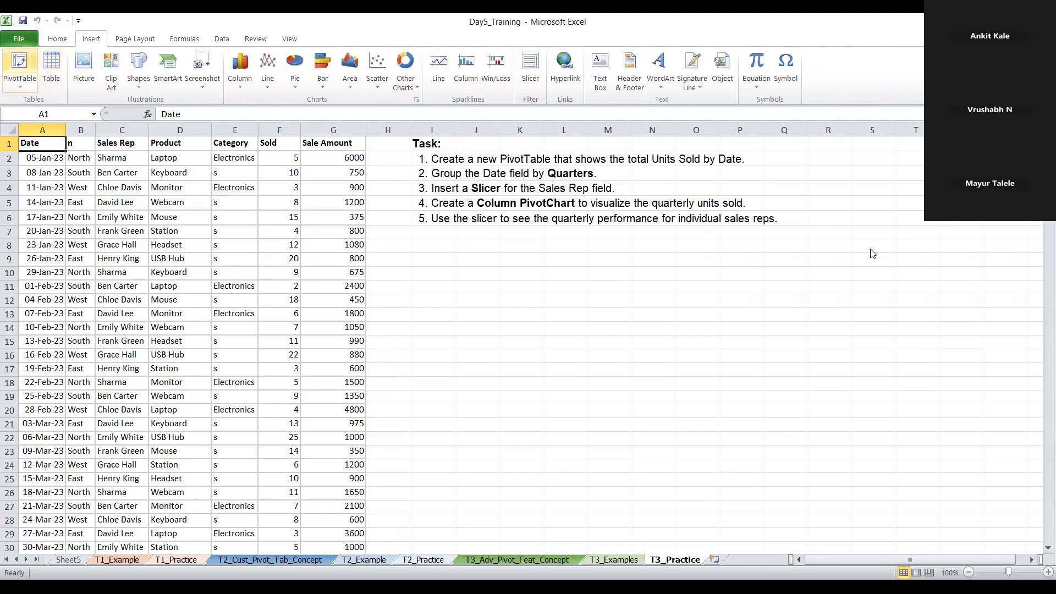
{"action": "left_click", "coordinate": [15, 68]}
{"action": "key", "text": "Return"}
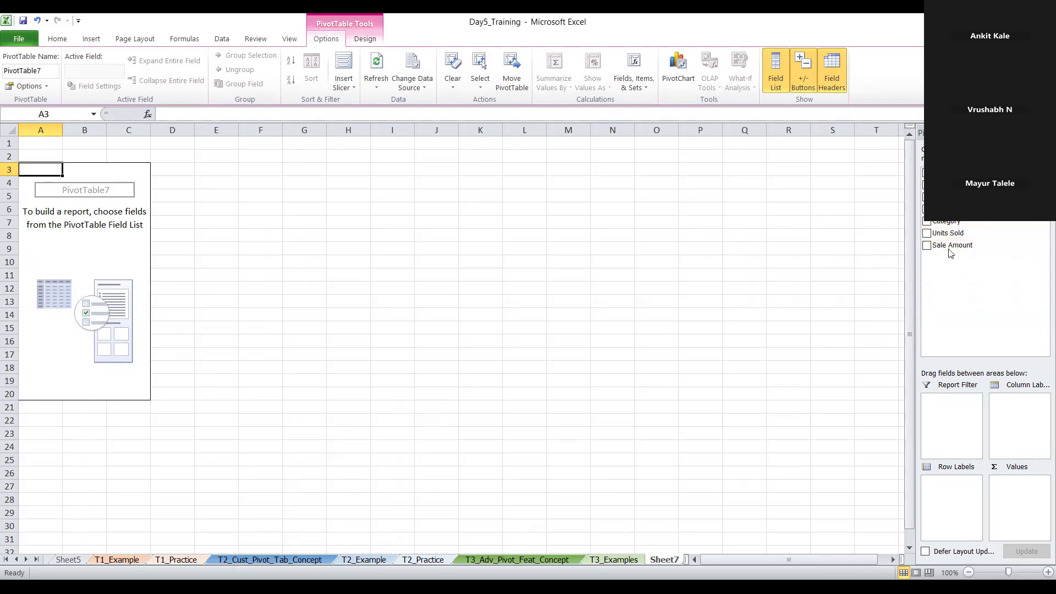
{"action": "left_click", "coordinate": [926, 209]}
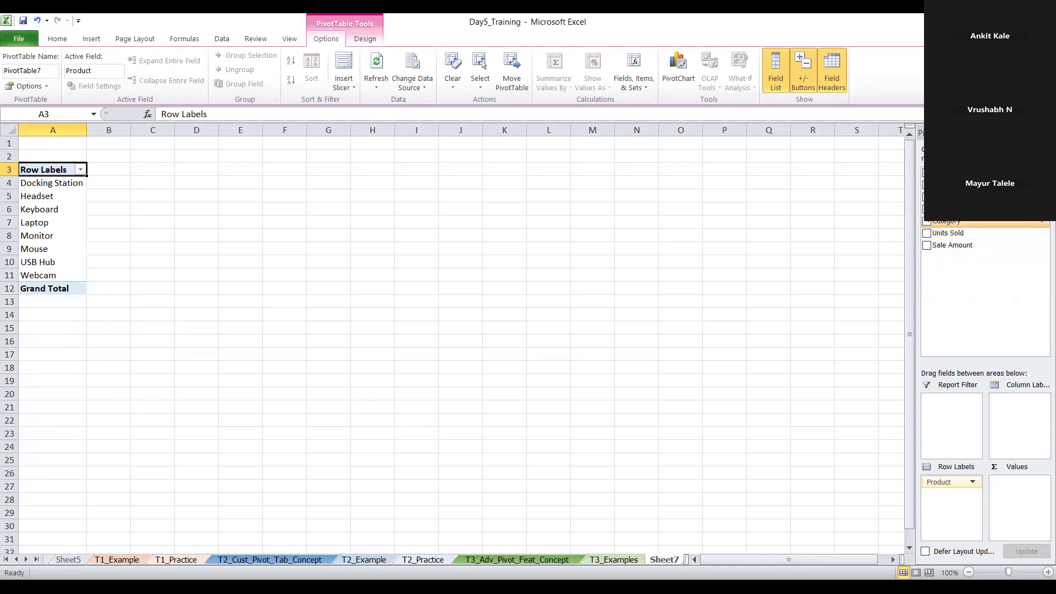
{"action": "left_click", "coordinate": [927, 246]}
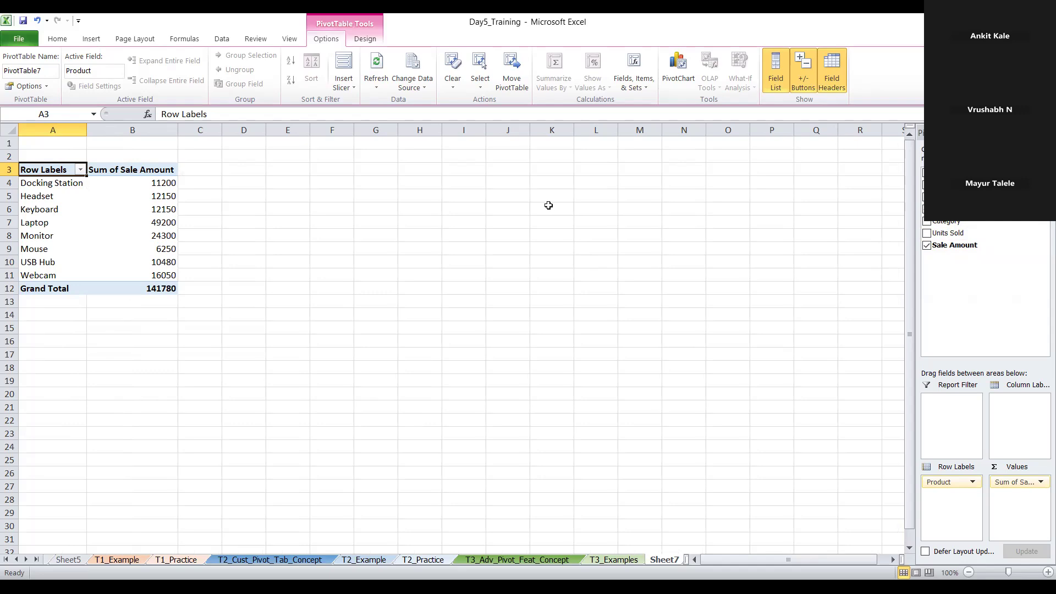
Insert a Clustered Bar PivotChart of Sale Amount by Product and place it beside the PivotTable
{"action": "left_click", "coordinate": [688, 70]}
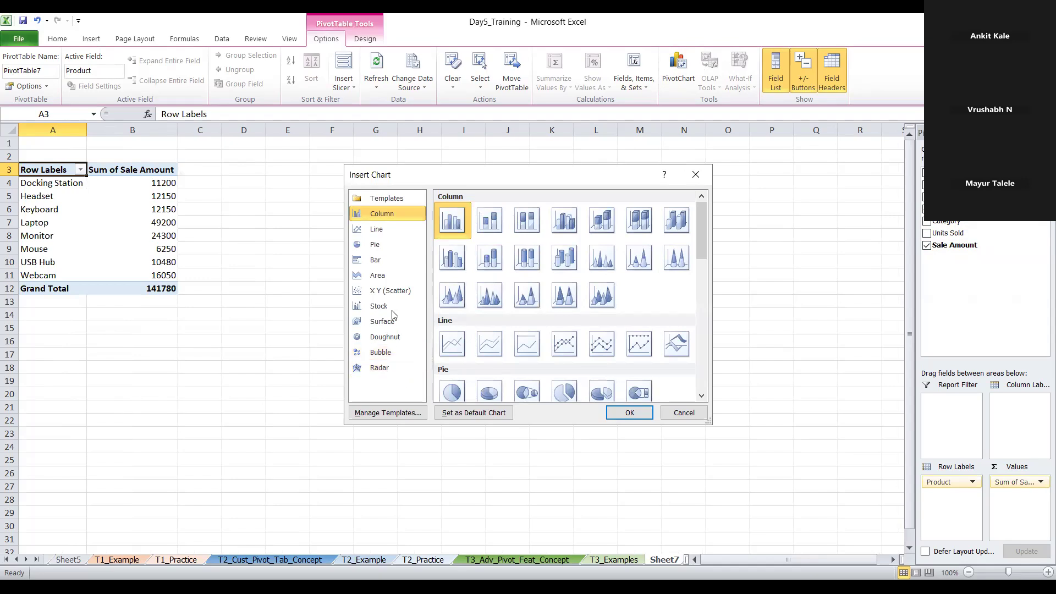
{"action": "left_click", "coordinate": [394, 265]}
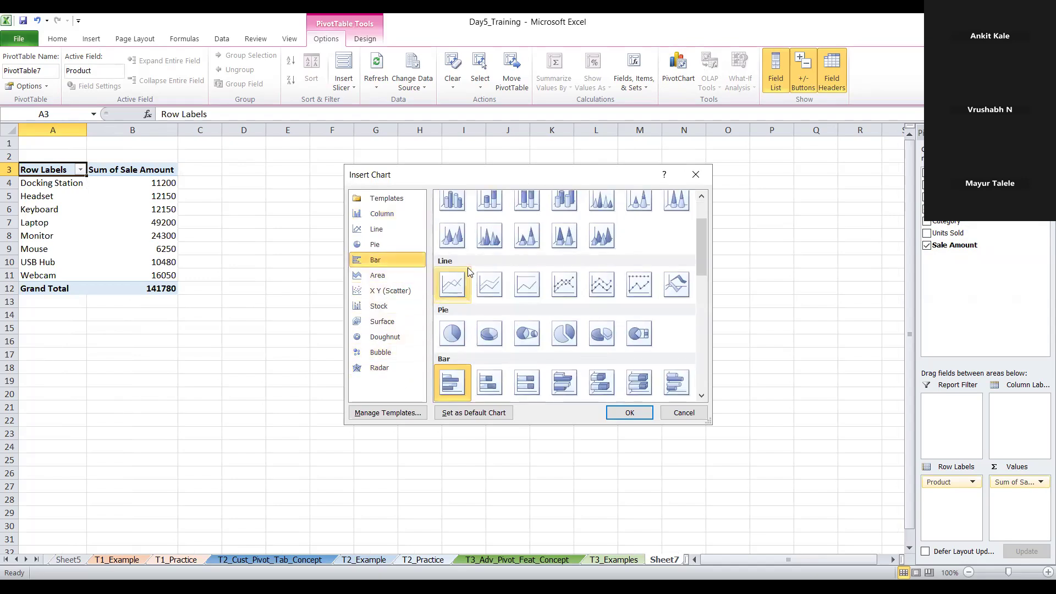
{"action": "scroll", "coordinate": [467, 267], "scroll_direction": "up", "scroll_amount": 3}
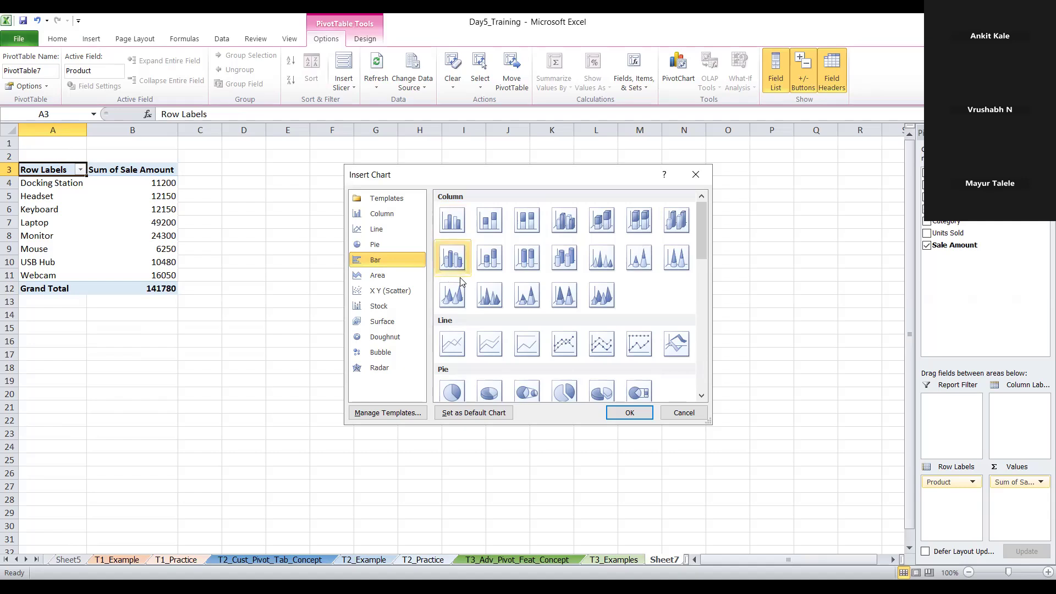
{"action": "scroll", "coordinate": [453, 280], "scroll_direction": "down", "scroll_amount": 10}
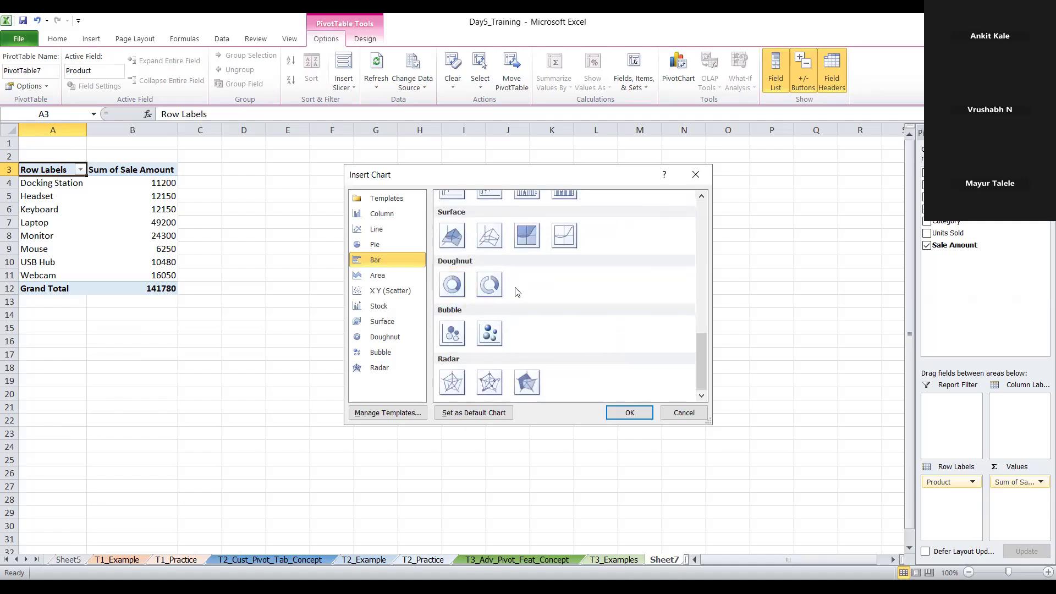
{"action": "scroll", "coordinate": [517, 293], "scroll_direction": "up", "scroll_amount": 5}
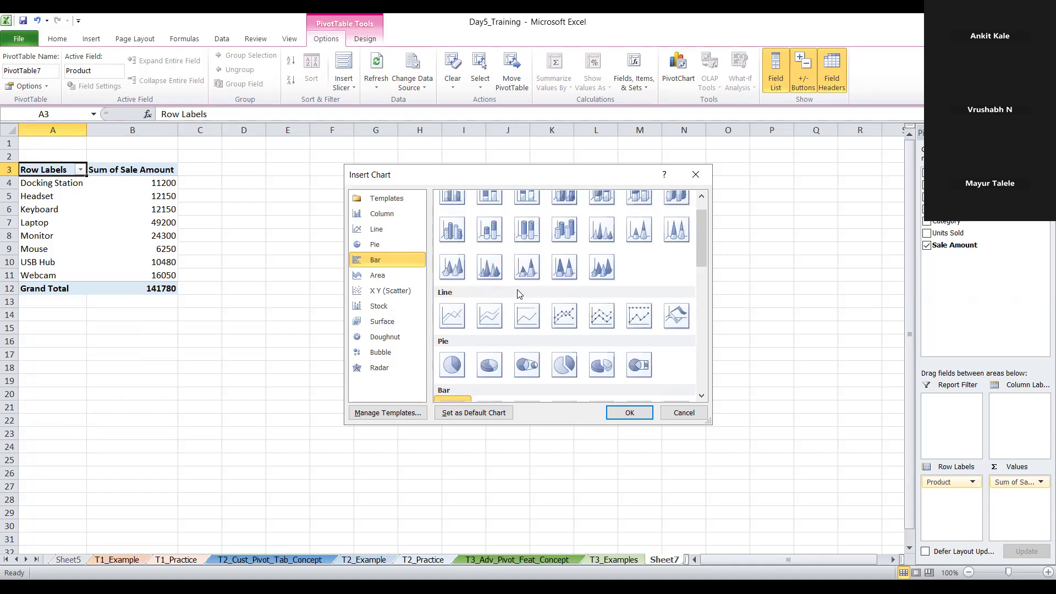
{"action": "scroll", "coordinate": [517, 293], "scroll_direction": "down", "scroll_amount": 5}
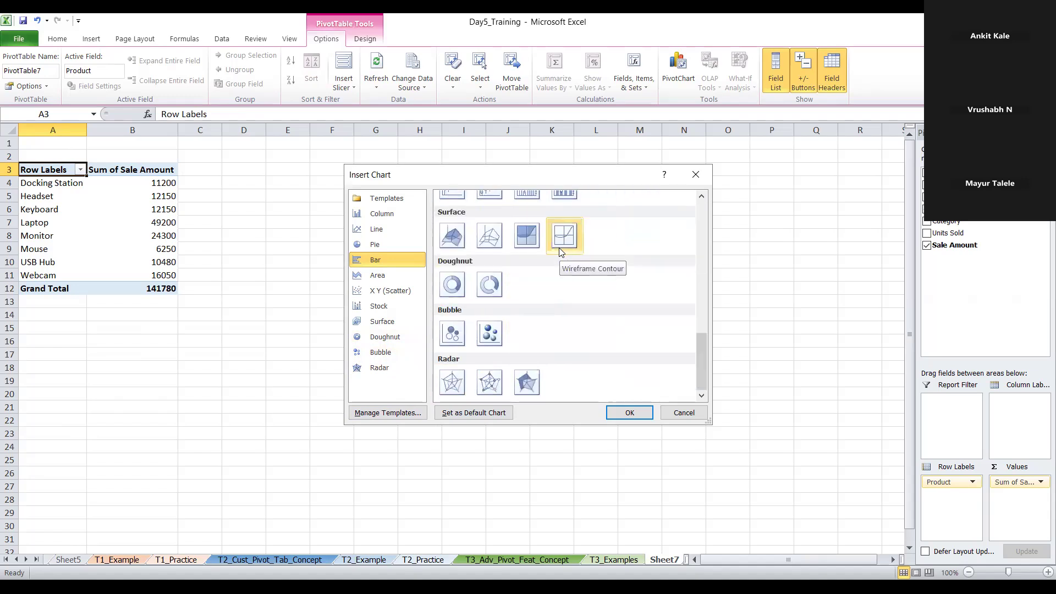
{"action": "left_click_drag", "start_coordinate": [702, 342], "coordinate": [692, 274]}
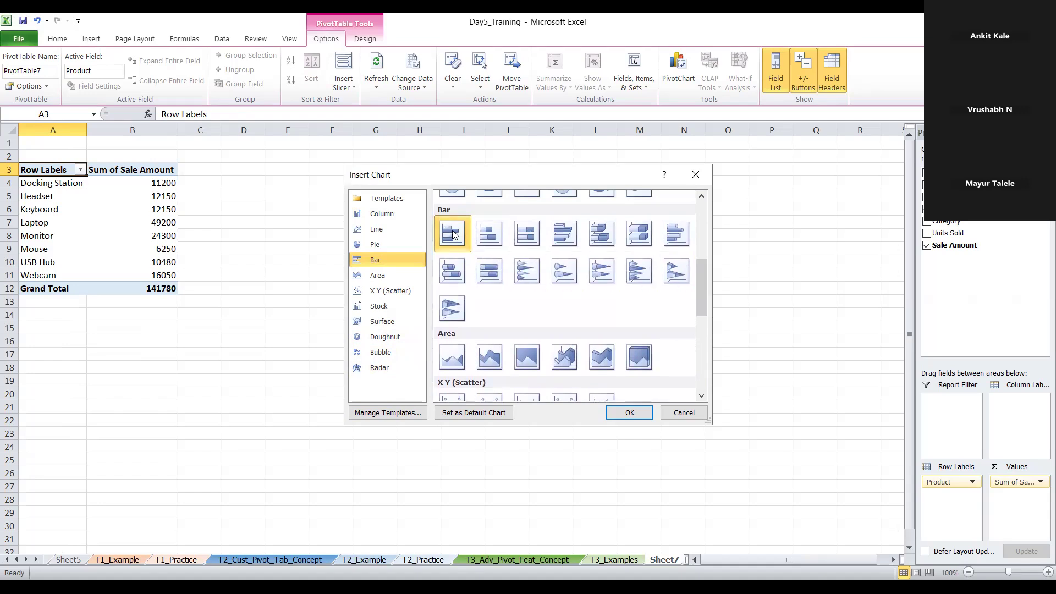
{"action": "left_click", "coordinate": [484, 234]}
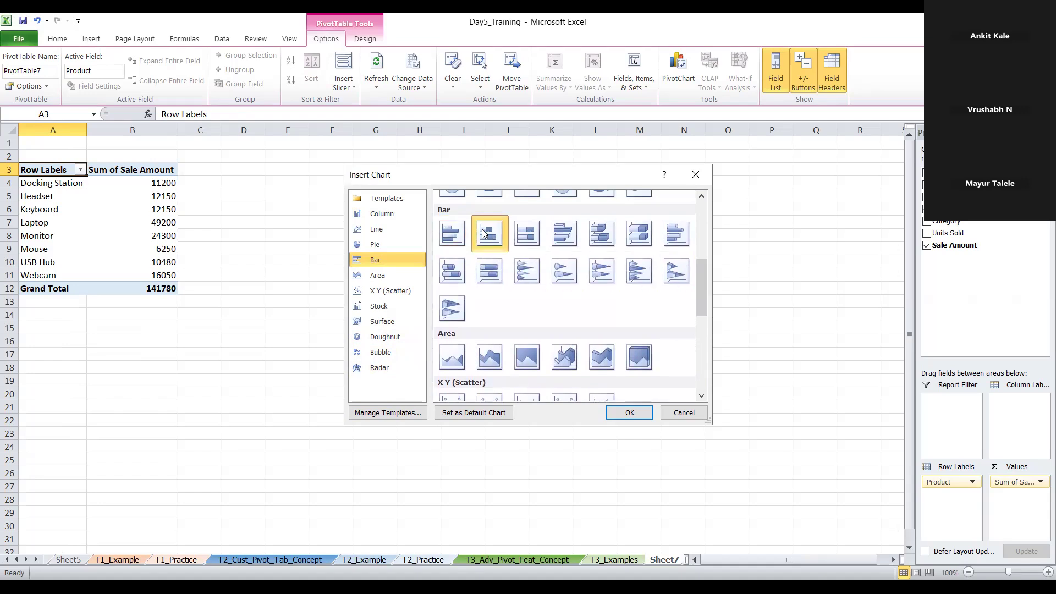
{"action": "left_click", "coordinate": [454, 237]}
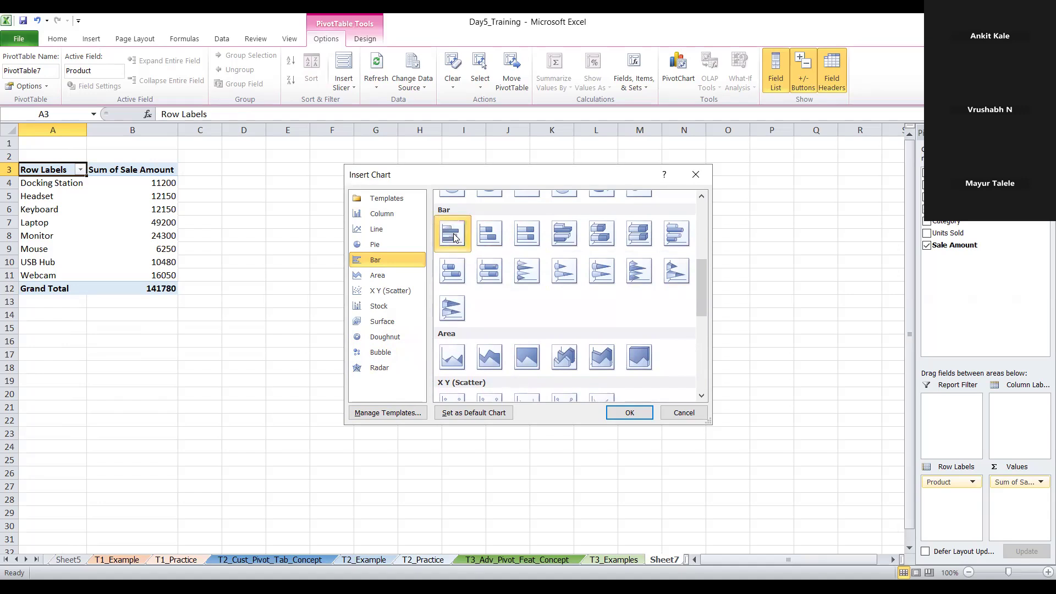
{"action": "left_click", "coordinate": [627, 411]}
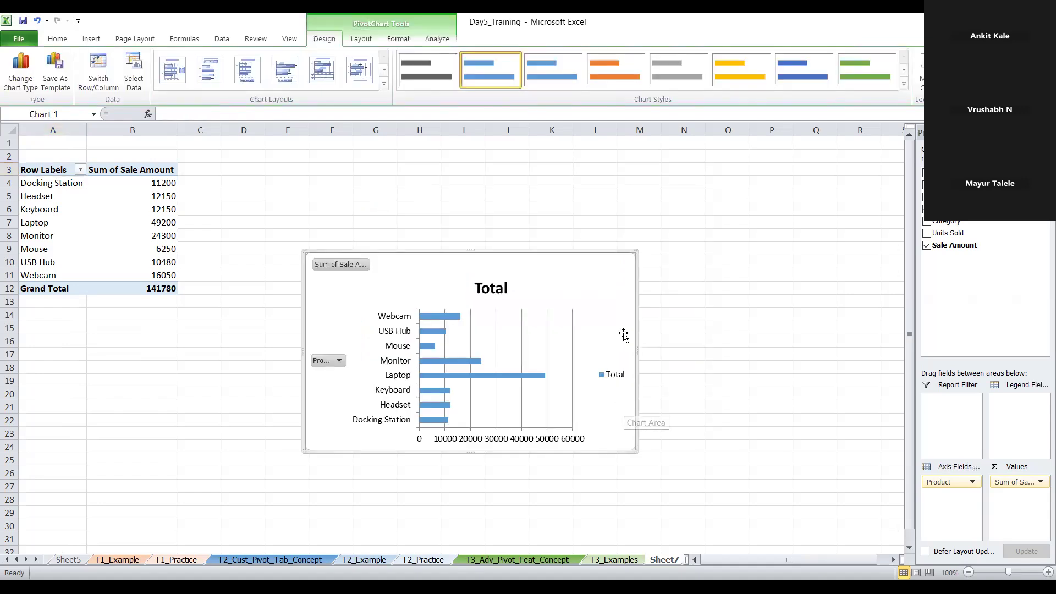
{"action": "left_click_drag", "start_coordinate": [578, 283], "coordinate": [568, 198]}
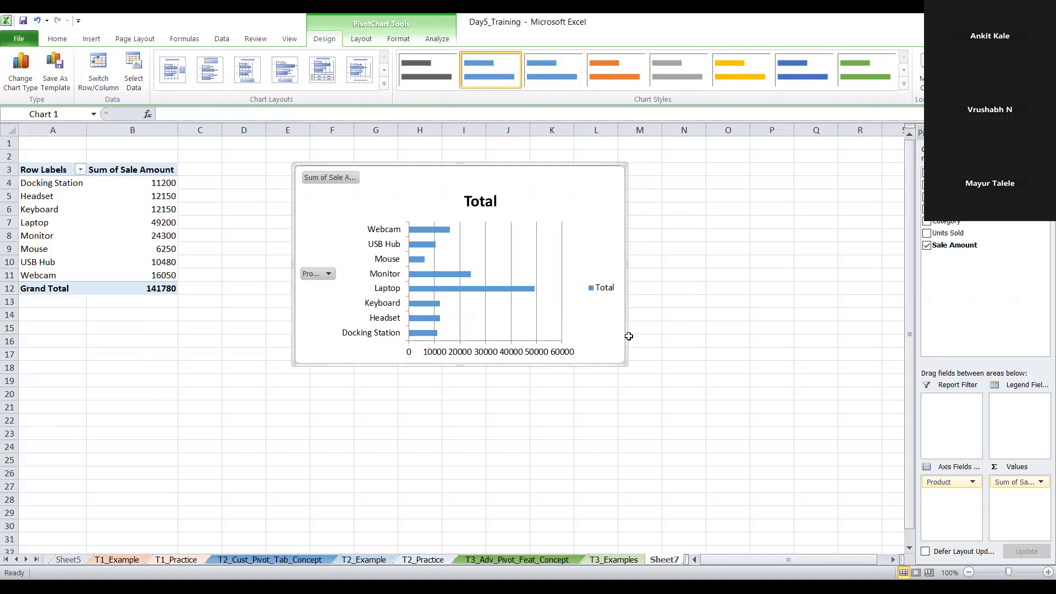
Examine the filter list and the More Sort Options settings for the bar PivotChart's Product field
{"action": "left_click", "coordinate": [321, 274]}
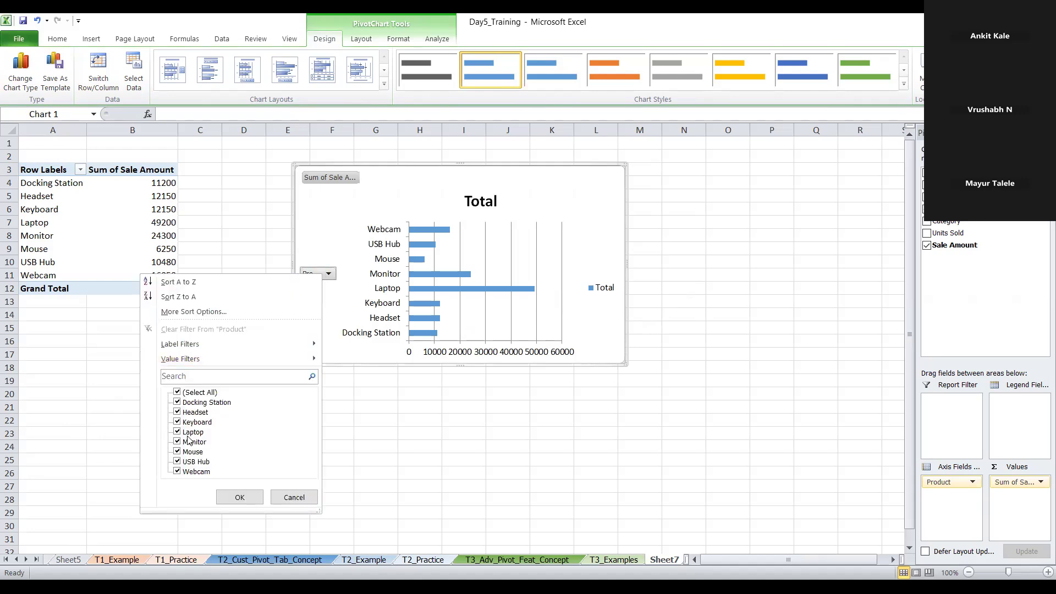
{"action": "left_click", "coordinate": [177, 392]}
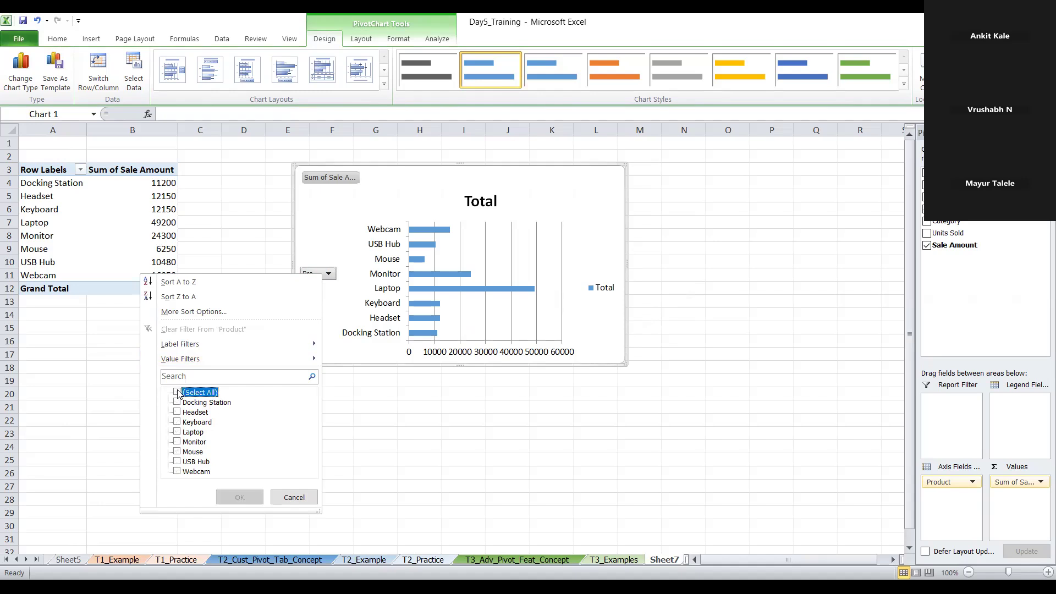
{"action": "left_click", "coordinate": [178, 393]}
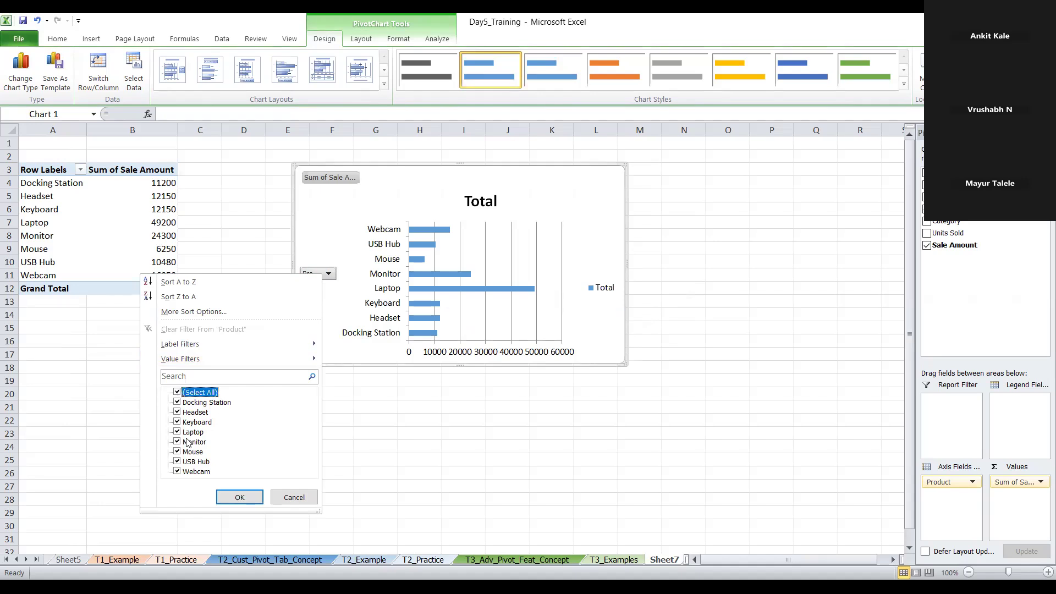
{"action": "left_click", "coordinate": [283, 503]}
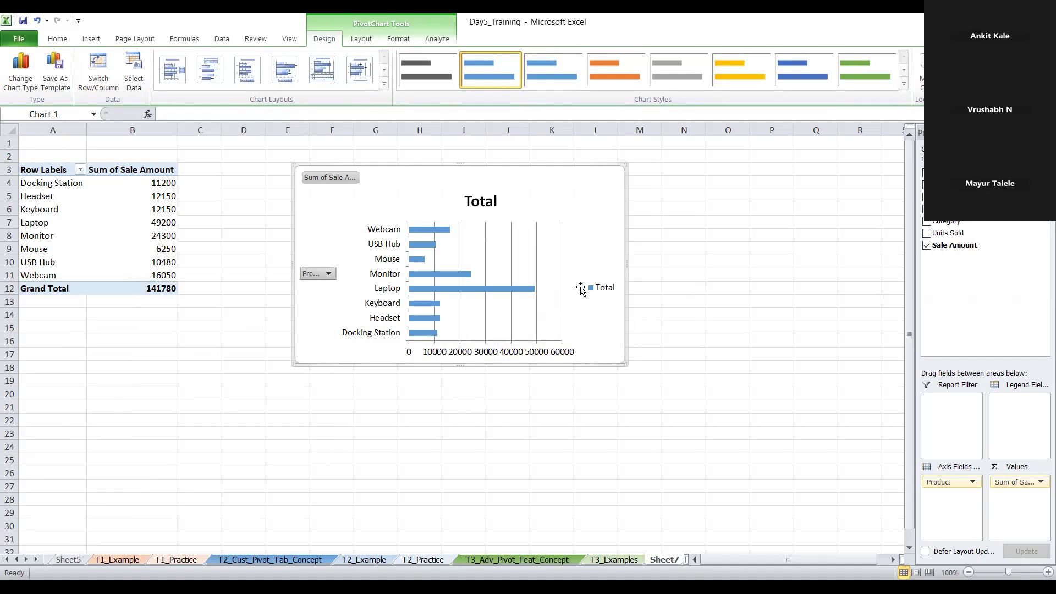
{"action": "left_click", "coordinate": [605, 294]}
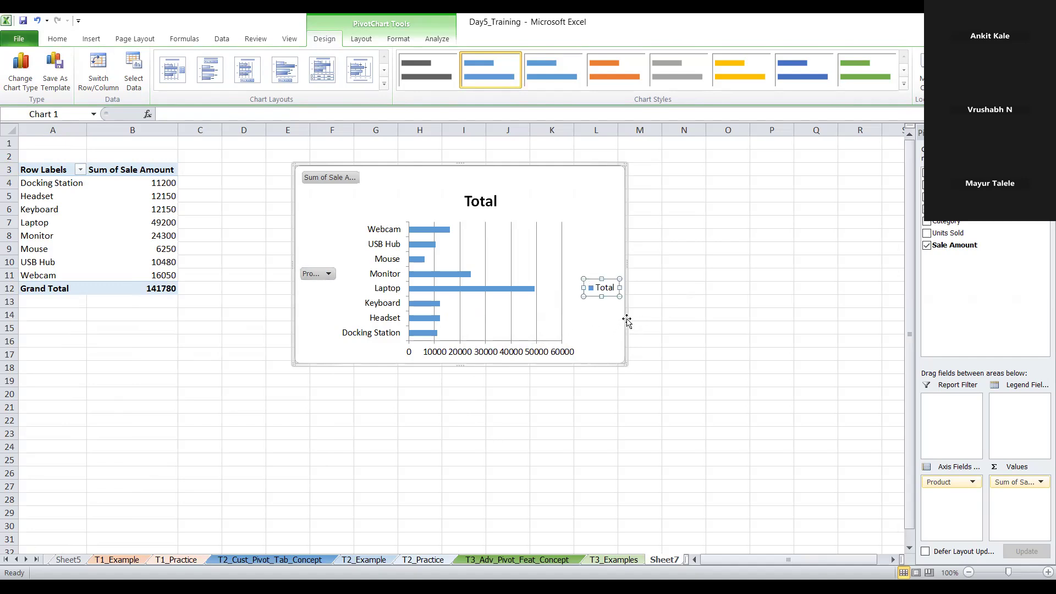
{"action": "left_click_drag", "start_coordinate": [589, 224], "coordinate": [591, 222]}
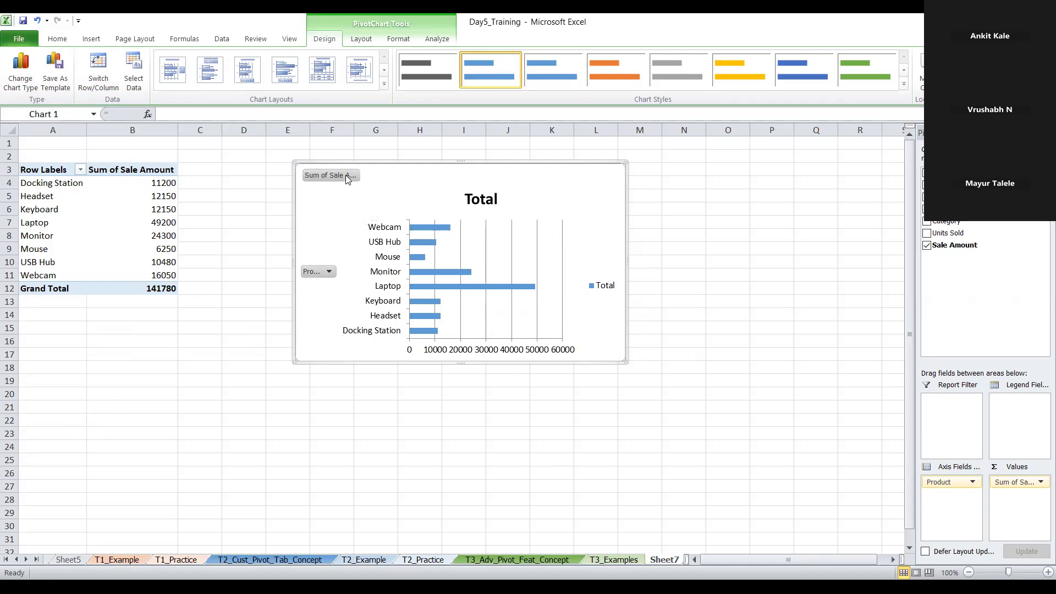
{"action": "left_click", "coordinate": [319, 272]}
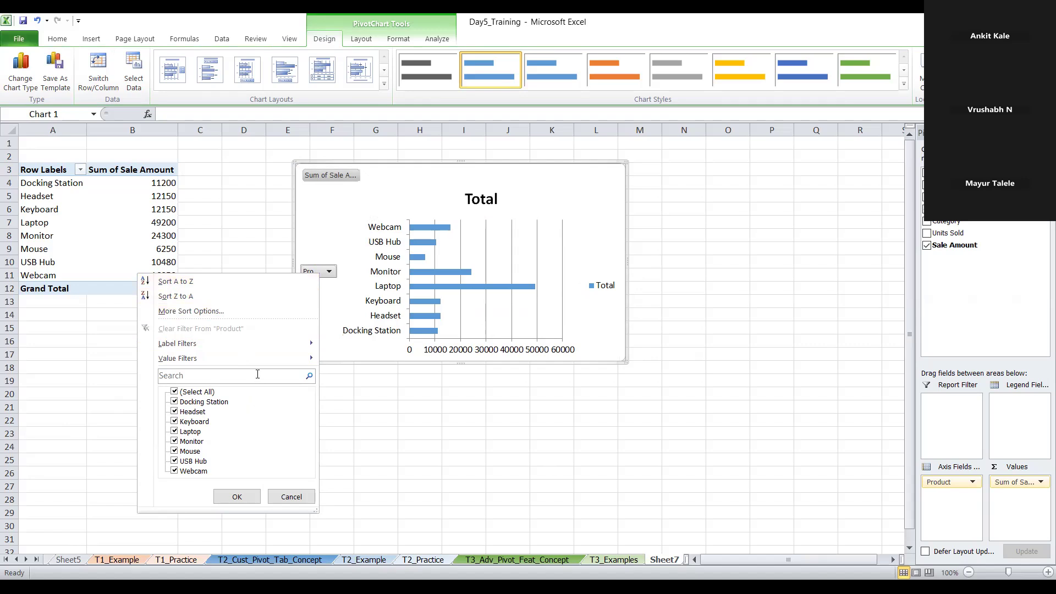
{"action": "left_click", "coordinate": [534, 213]}
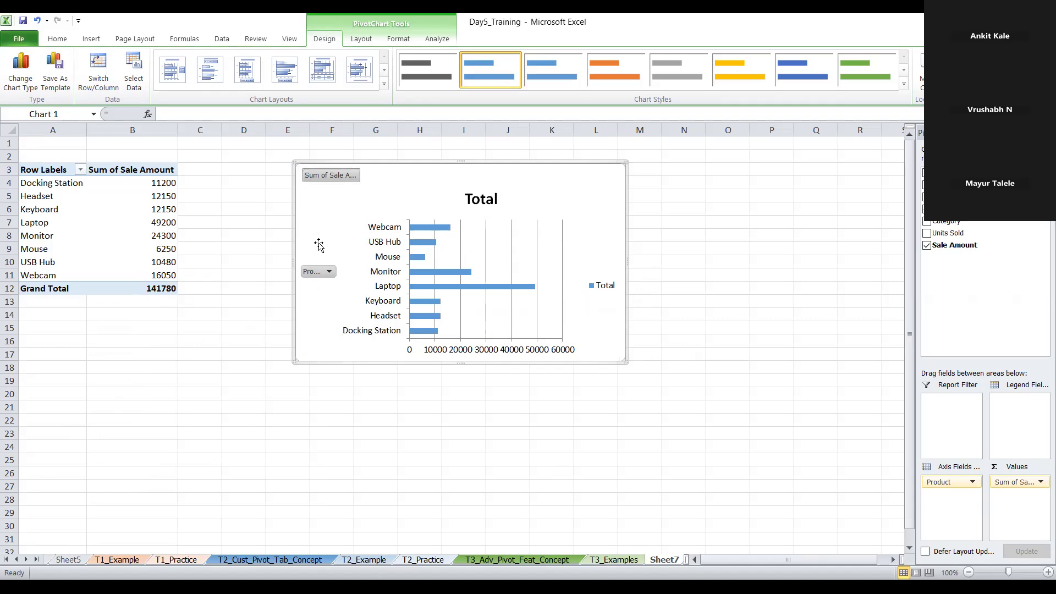
{"action": "left_click", "coordinate": [321, 271]}
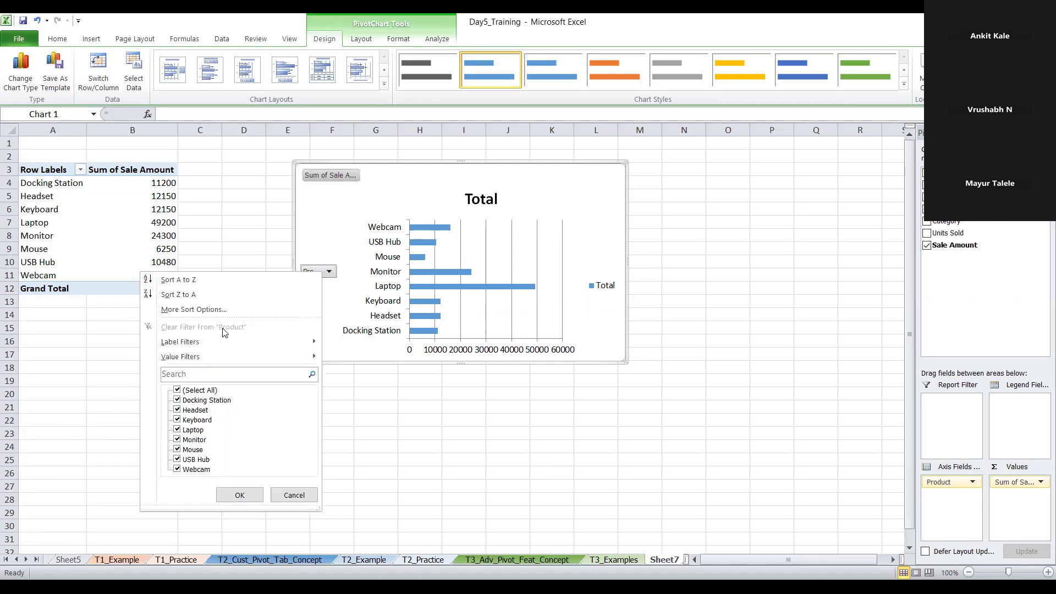
{"action": "left_click", "coordinate": [222, 309]}
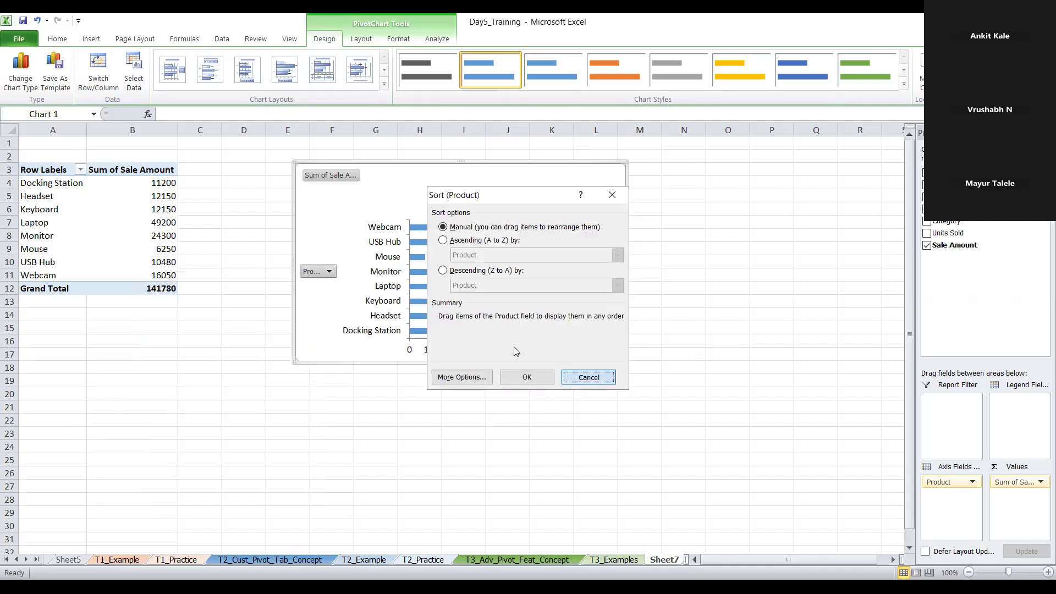
{"action": "key", "text": "Escape"}
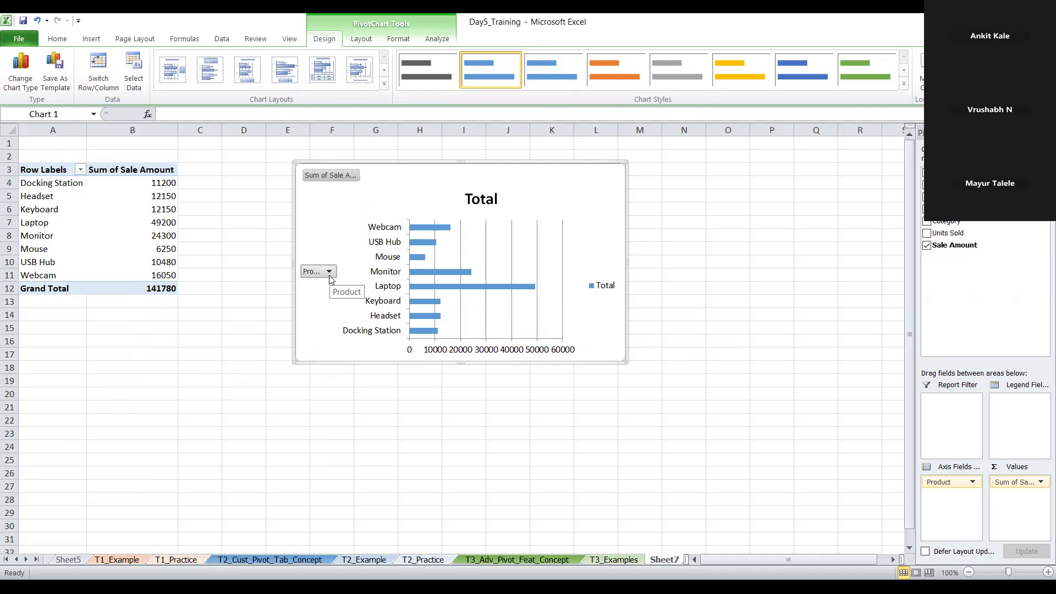
Examine the bar PivotChart's chart area formatting and its available layout and design options
{"action": "left_click", "coordinate": [434, 237]}
{"action": "left_click_drag", "start_coordinate": [350, 231], "coordinate": [348, 230]}
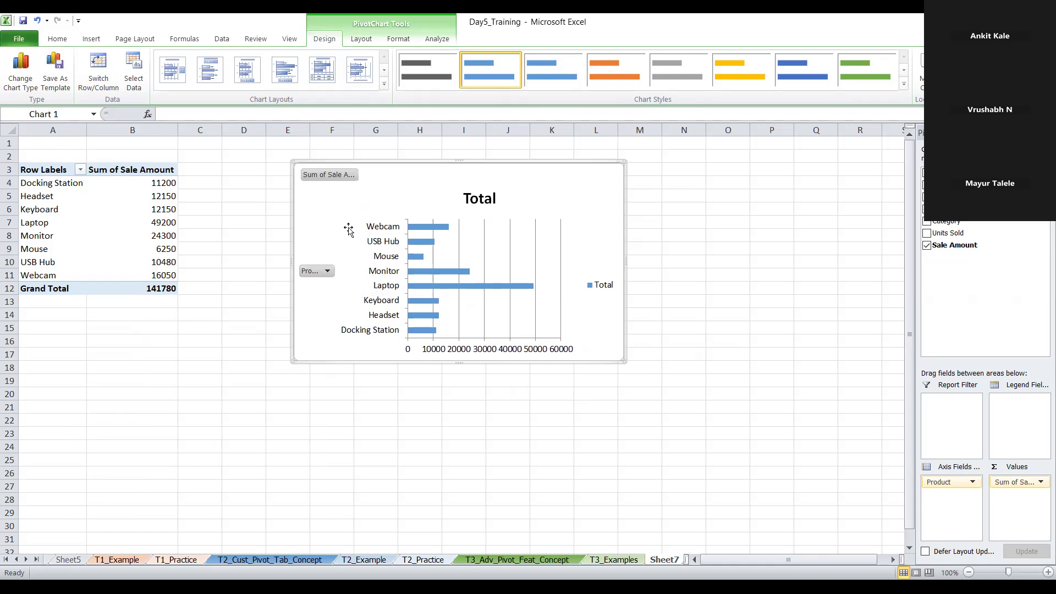
{"action": "double_click", "coordinate": [334, 204]}
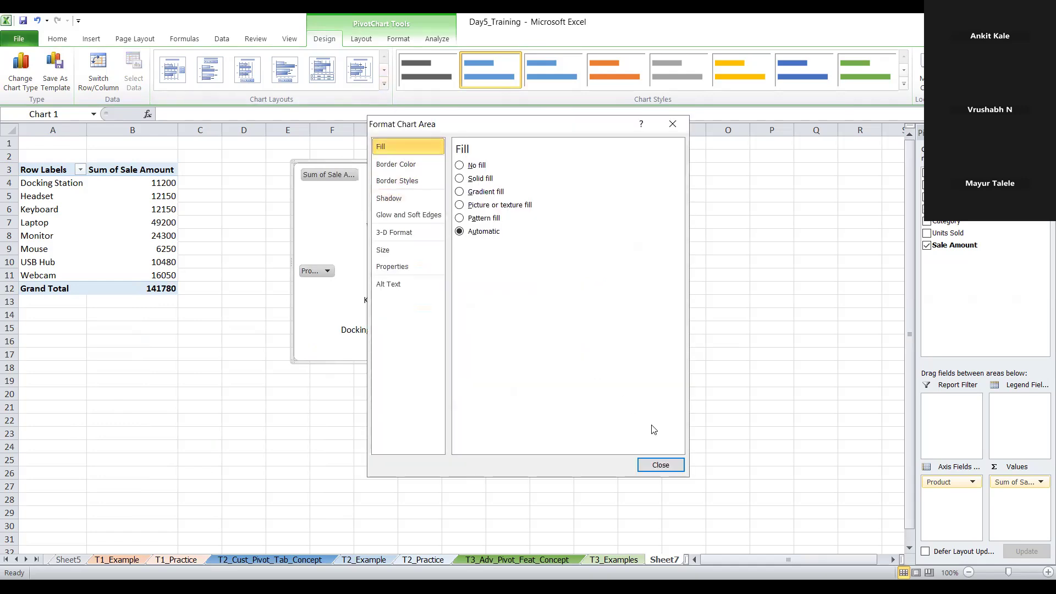
{"action": "left_click", "coordinate": [660, 465]}
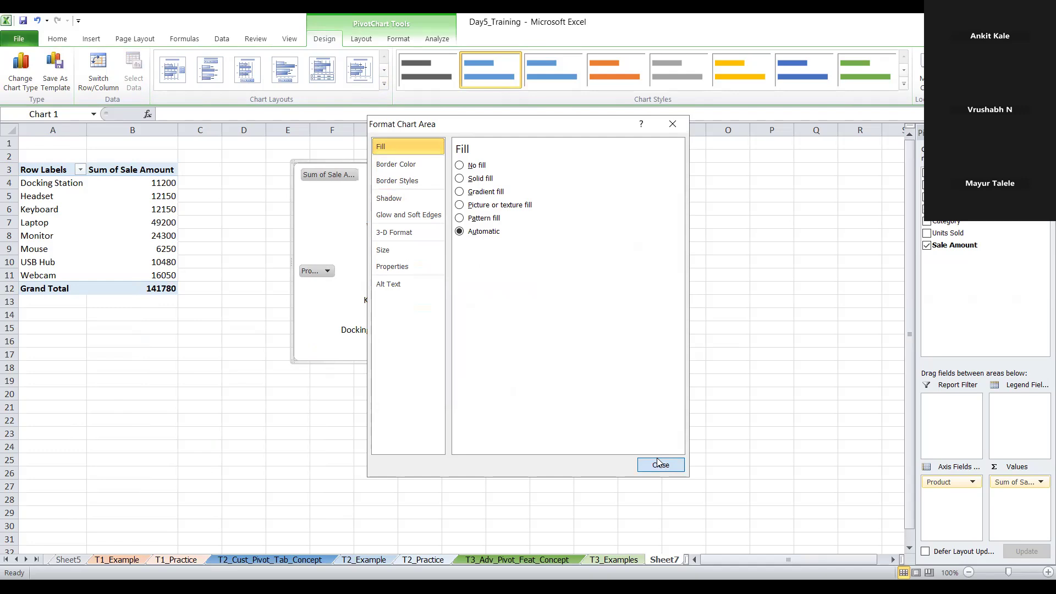
{"action": "left_click", "coordinate": [361, 39]}
{"action": "left_click", "coordinate": [333, 39]}
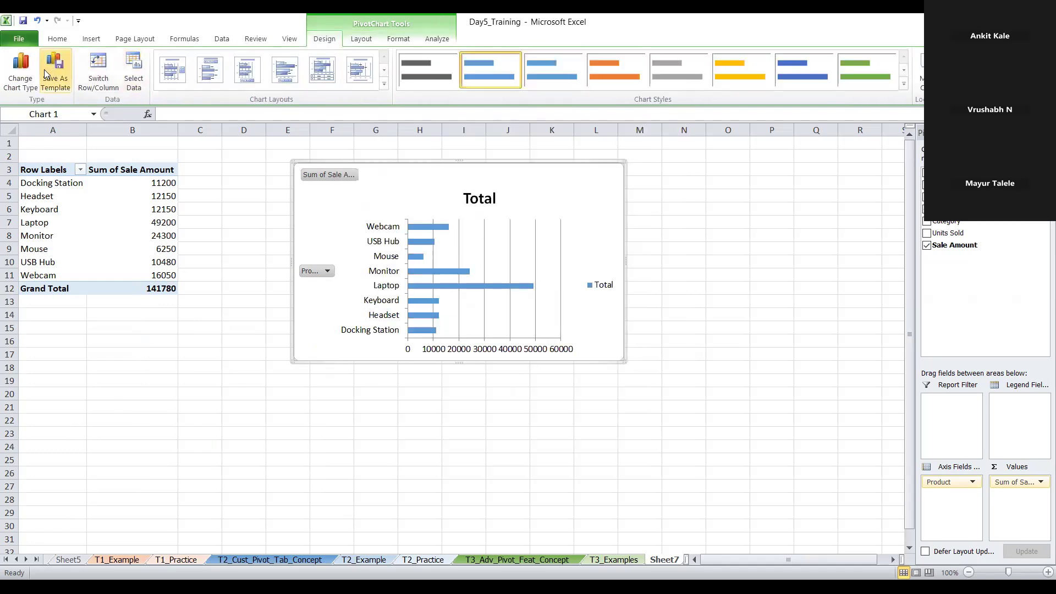
{"action": "left_click", "coordinate": [361, 42]}
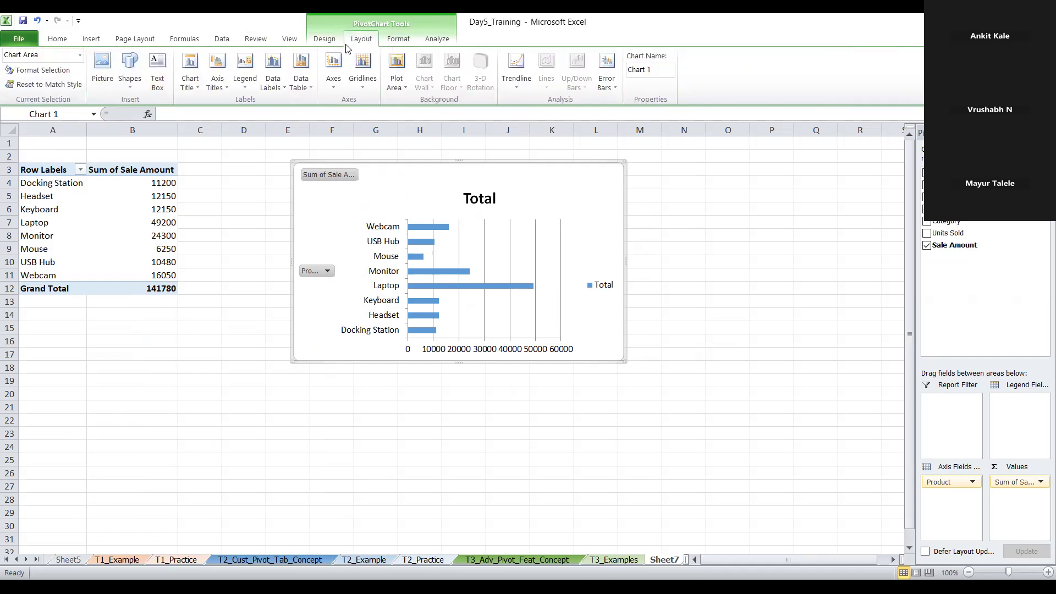
{"action": "left_click", "coordinate": [98, 40]}
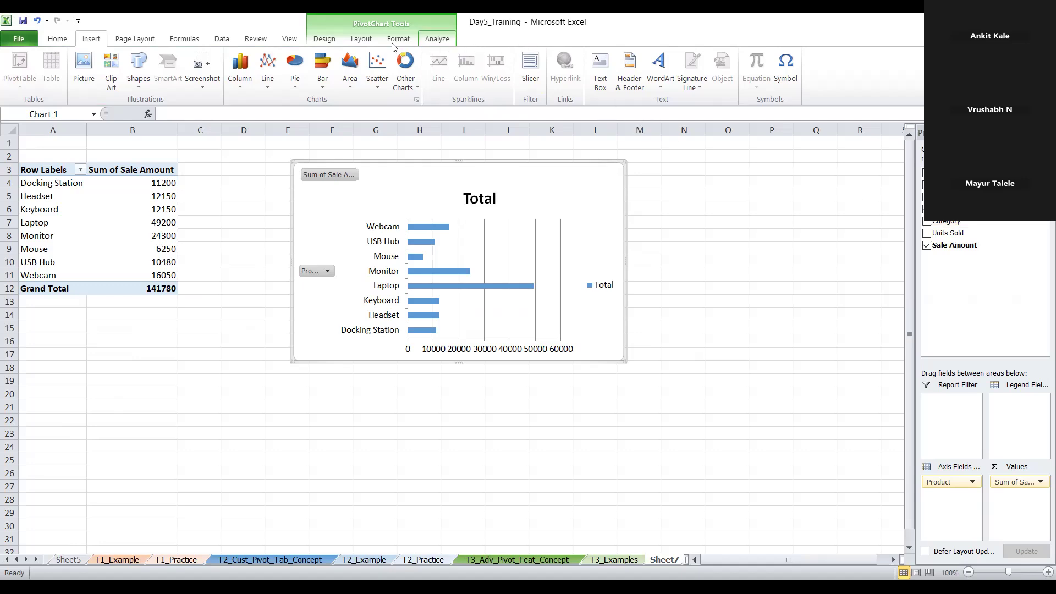
{"action": "left_click", "coordinate": [335, 38]}
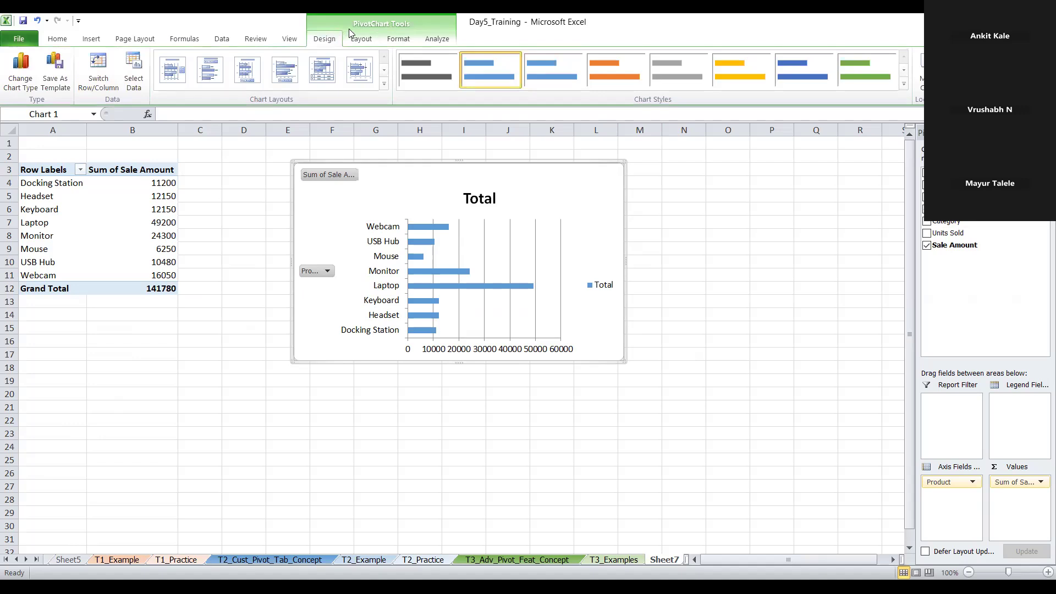
{"action": "key", "text": "Escape"}
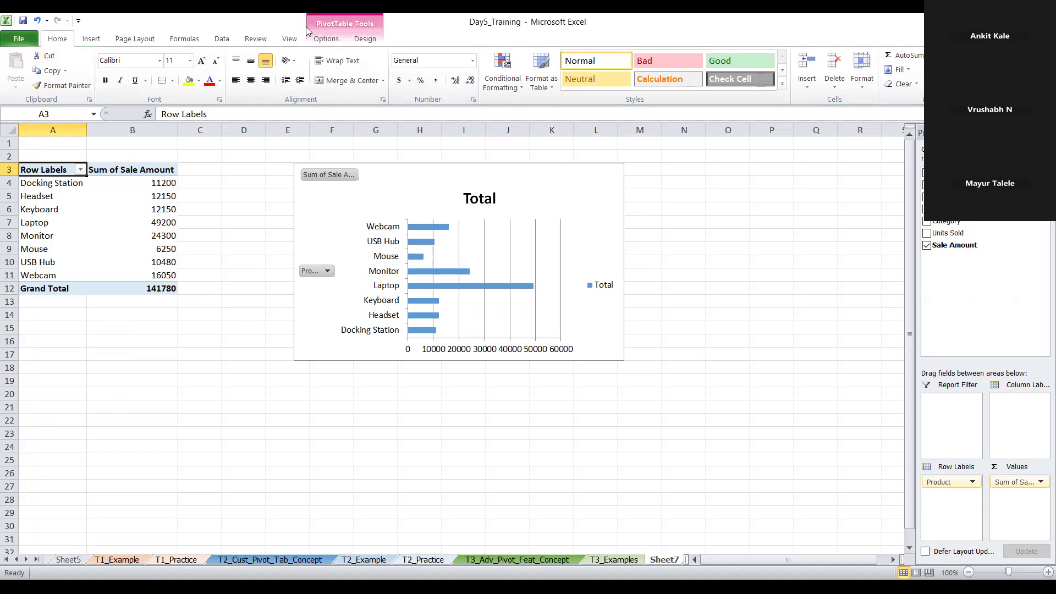
{"action": "left_click", "coordinate": [433, 189]}
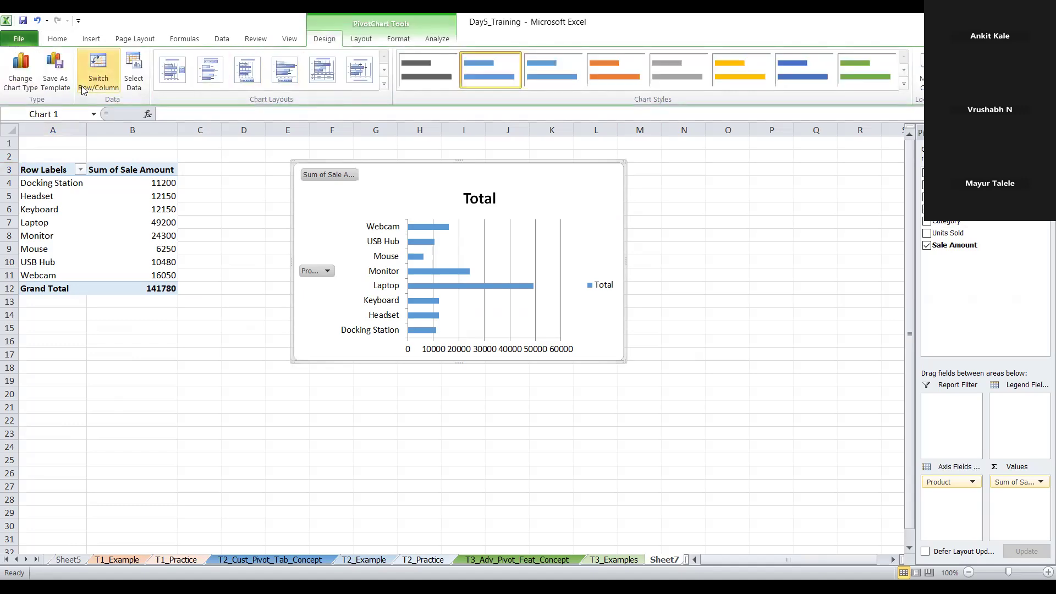
Check the Row Labels filter list and the Sum of Sale Amount heading for available sort options
{"action": "left_click", "coordinate": [127, 174]}
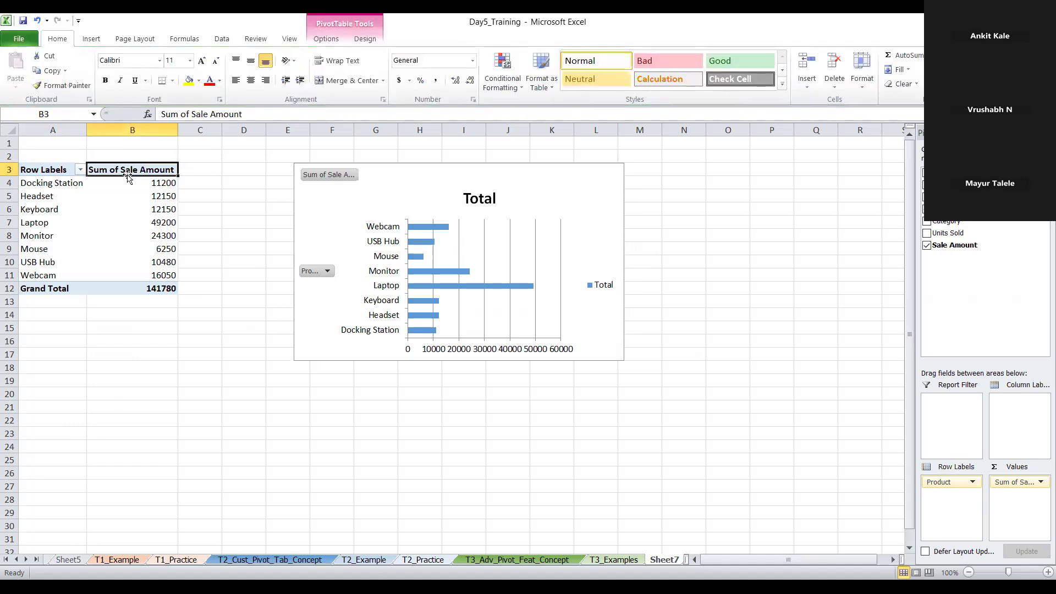
{"action": "left_click", "coordinate": [81, 171]}
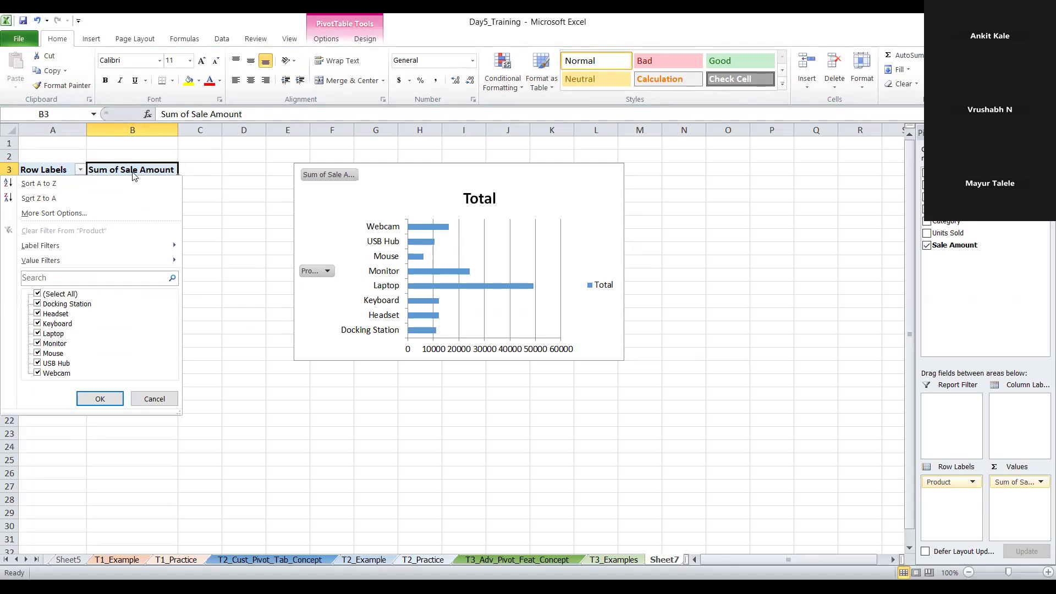
{"action": "left_click", "coordinate": [155, 173]}
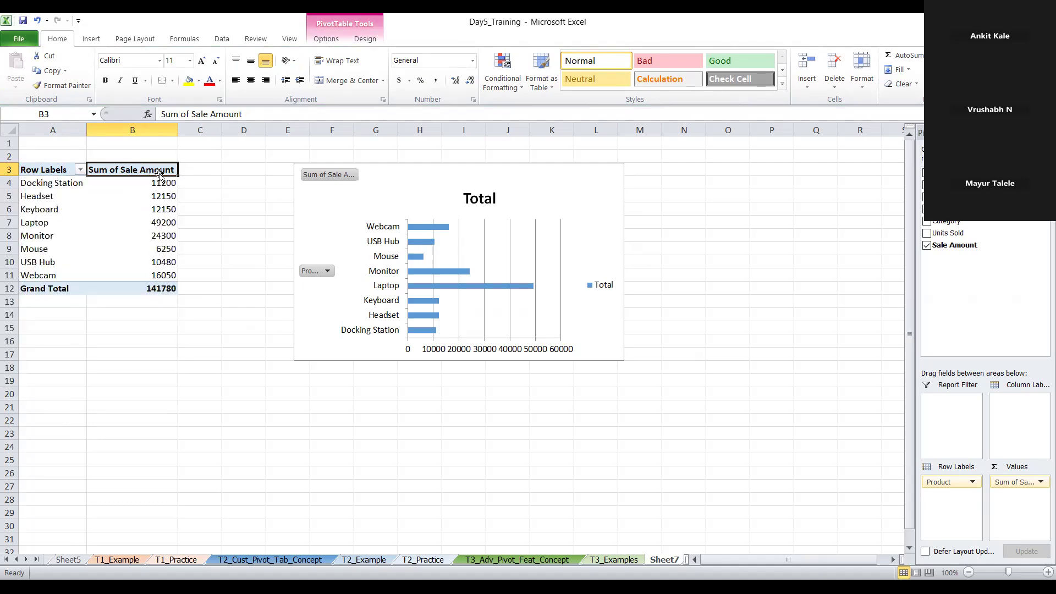
{"action": "left_click_drag", "start_coordinate": [155, 174], "coordinate": [170, 177]}
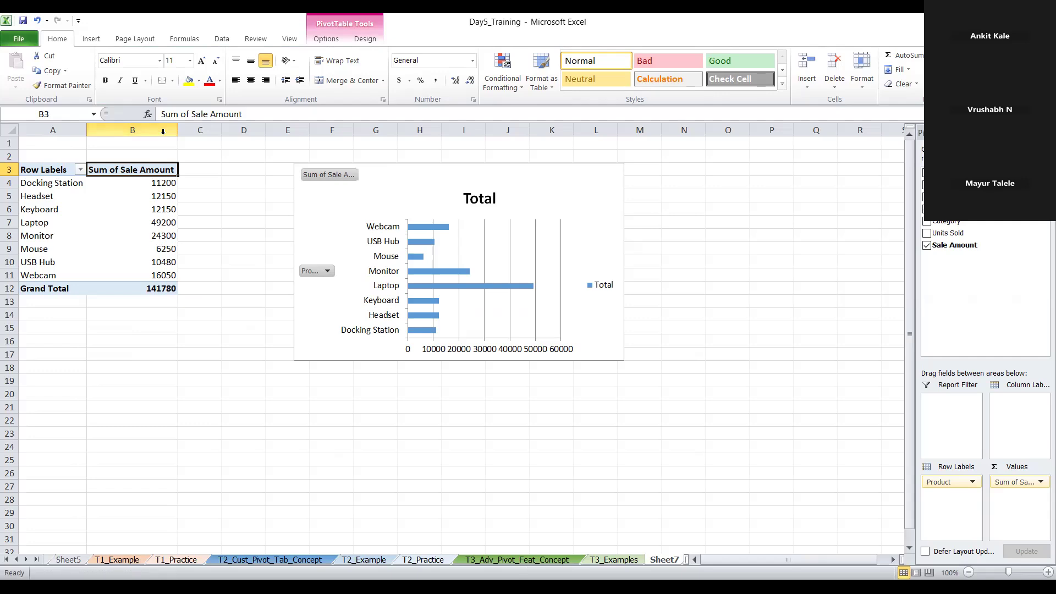
{"action": "right_click", "coordinate": [167, 175]}
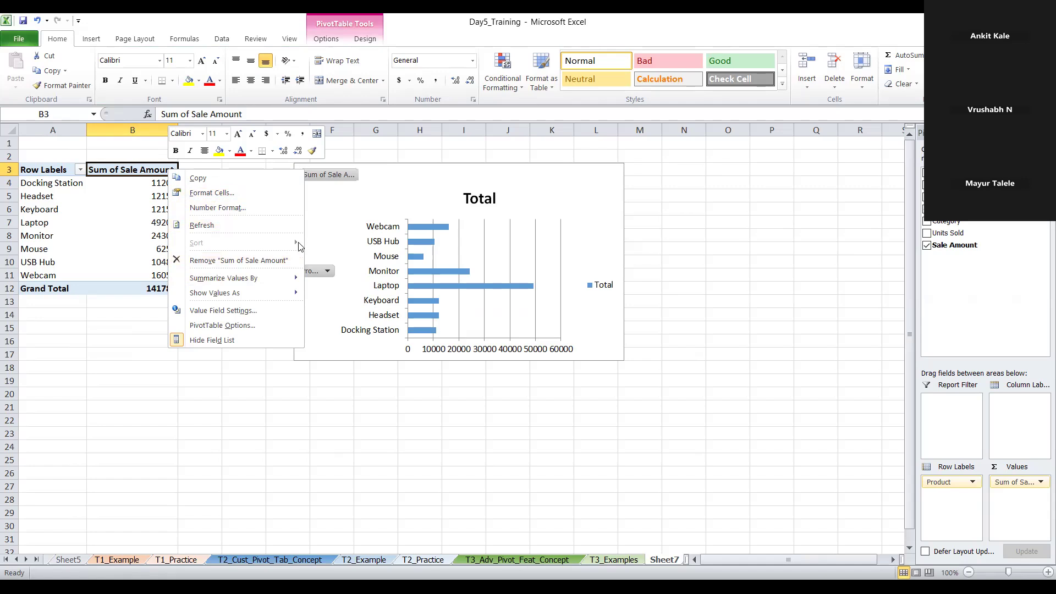
{"action": "left_click", "coordinate": [156, 183]}
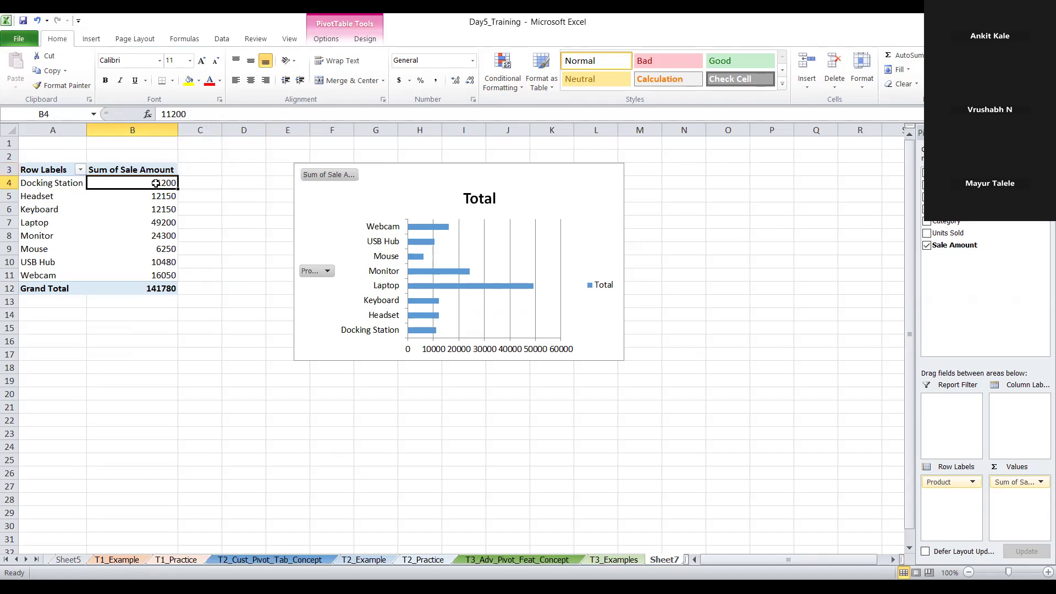
Sort the PivotTable's products by Sum of Sale Amount from largest to smallest
{"action": "right_click", "coordinate": [156, 183]}
{"action": "mouse_move", "coordinate": [199, 256]}
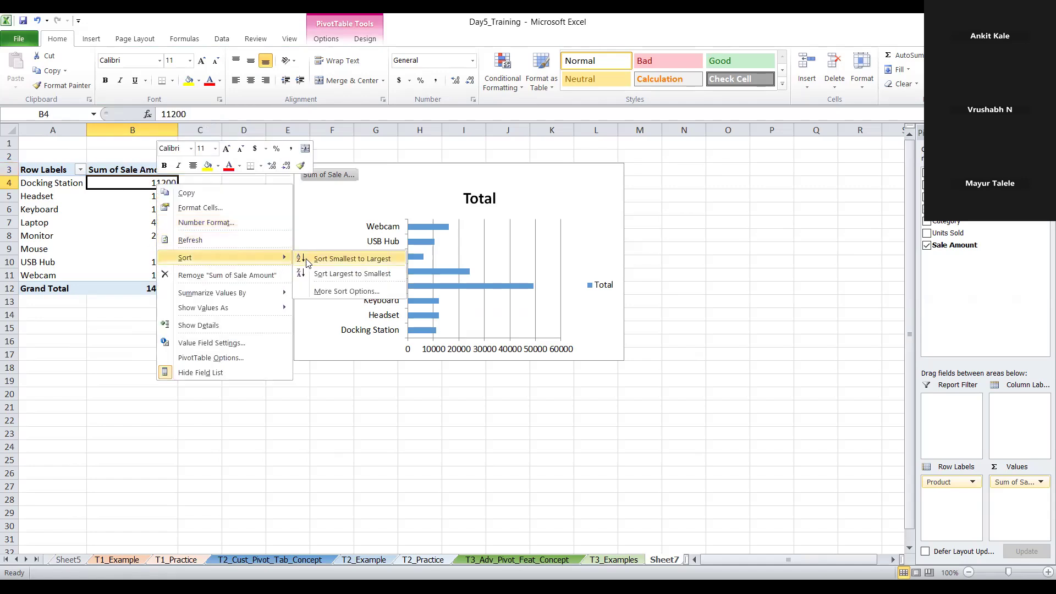
{"action": "left_click", "coordinate": [329, 280]}
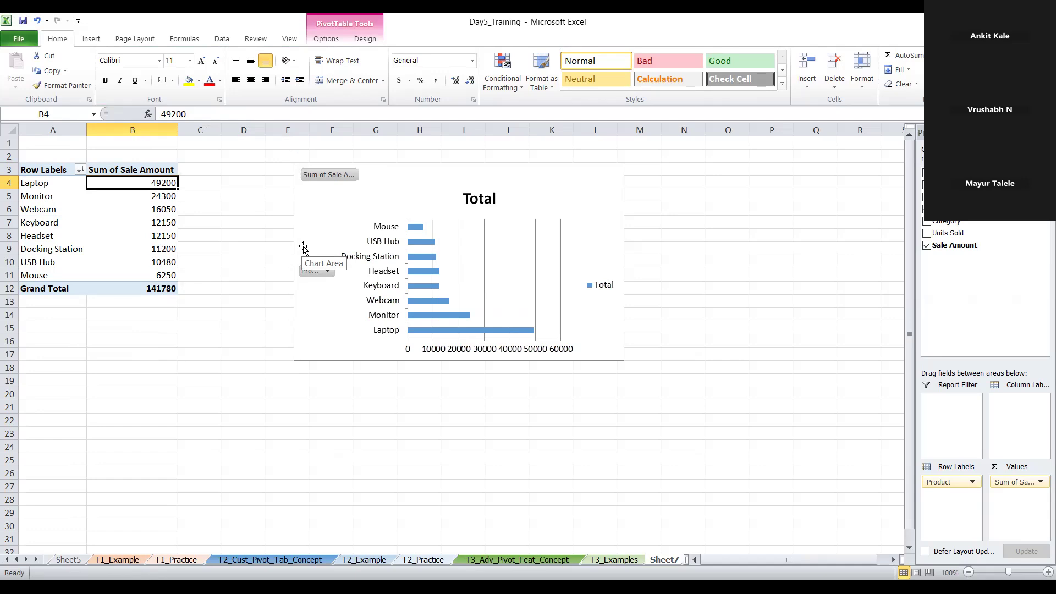
{"action": "right_click", "coordinate": [157, 188]}
{"action": "mouse_move", "coordinate": [264, 258]}
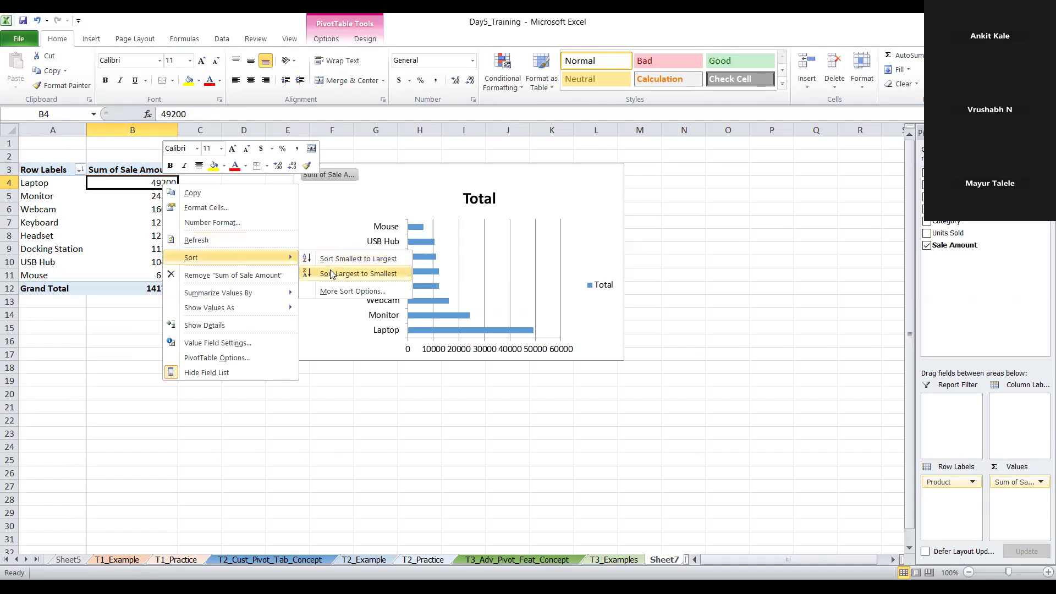
{"action": "left_click", "coordinate": [331, 273]}
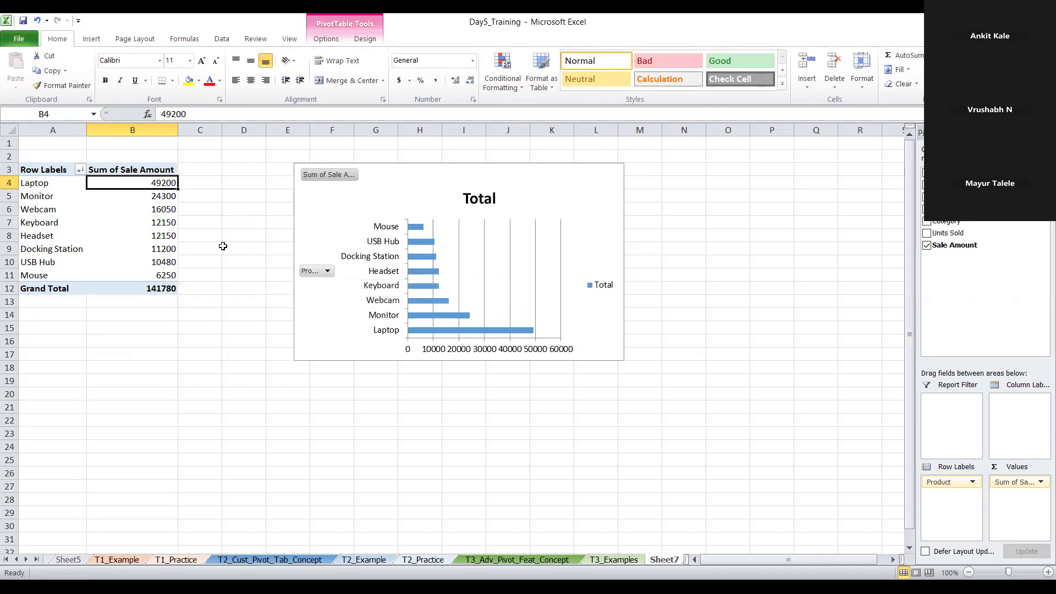
Sort the PivotTable's products by Sum of Sale Amount from smallest to largest
{"action": "right_click", "coordinate": [168, 184]}
{"action": "mouse_move", "coordinate": [275, 254]}
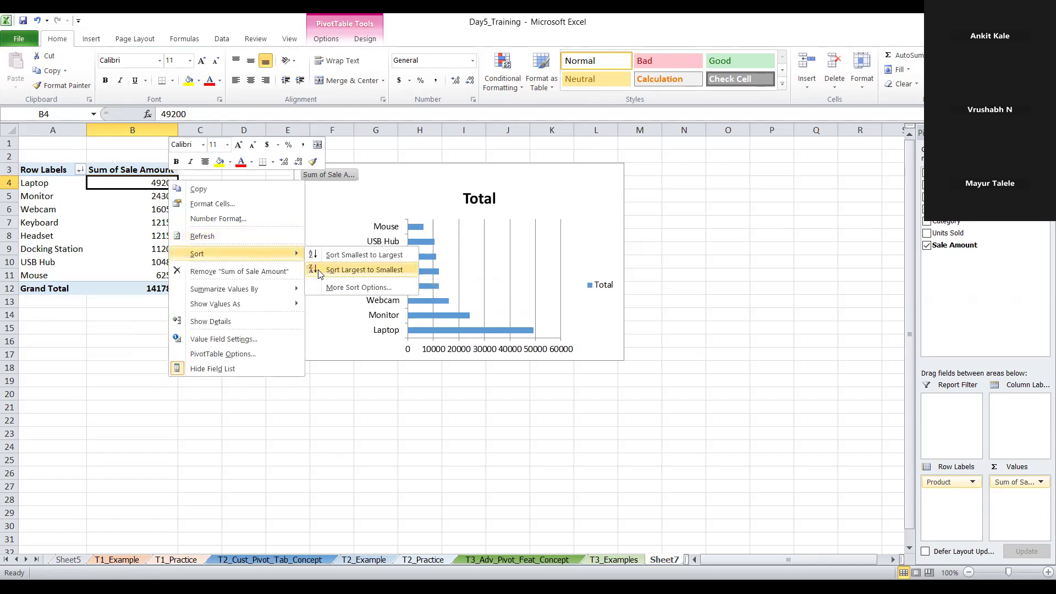
{"action": "left_click", "coordinate": [326, 259]}
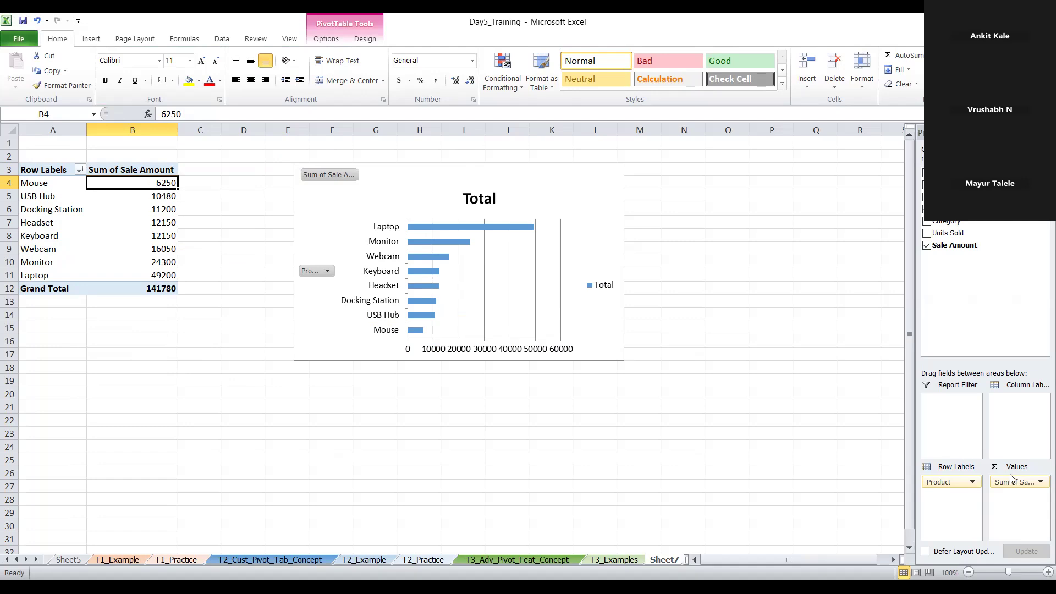
Format the Sum of Sale Amount values as Currency with the $ symbol, and remove the decimals from the product amounts in B4:B11
{"action": "right_click", "coordinate": [162, 187]}
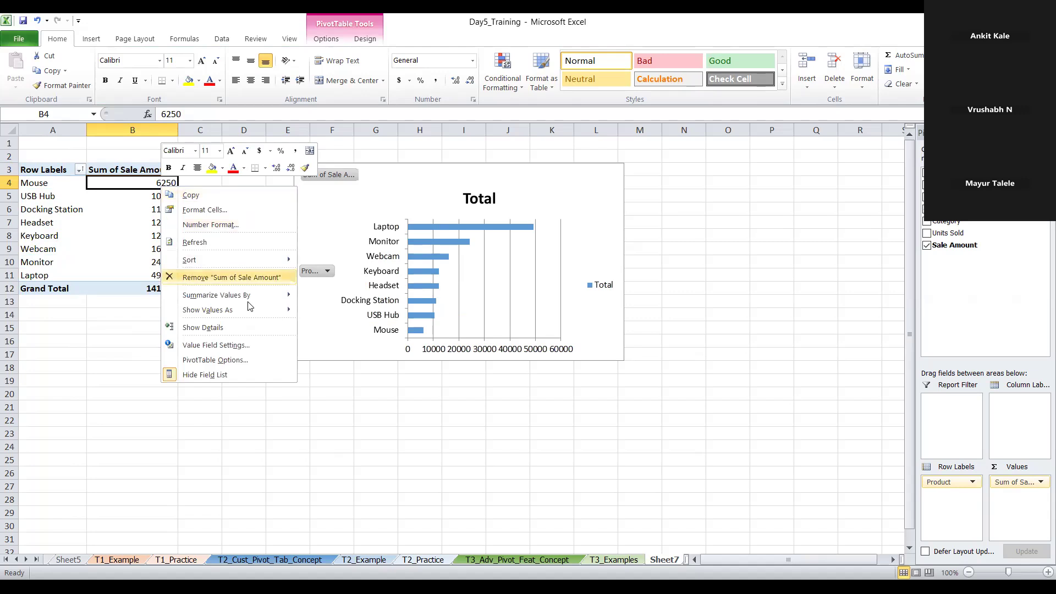
{"action": "mouse_move", "coordinate": [255, 313]}
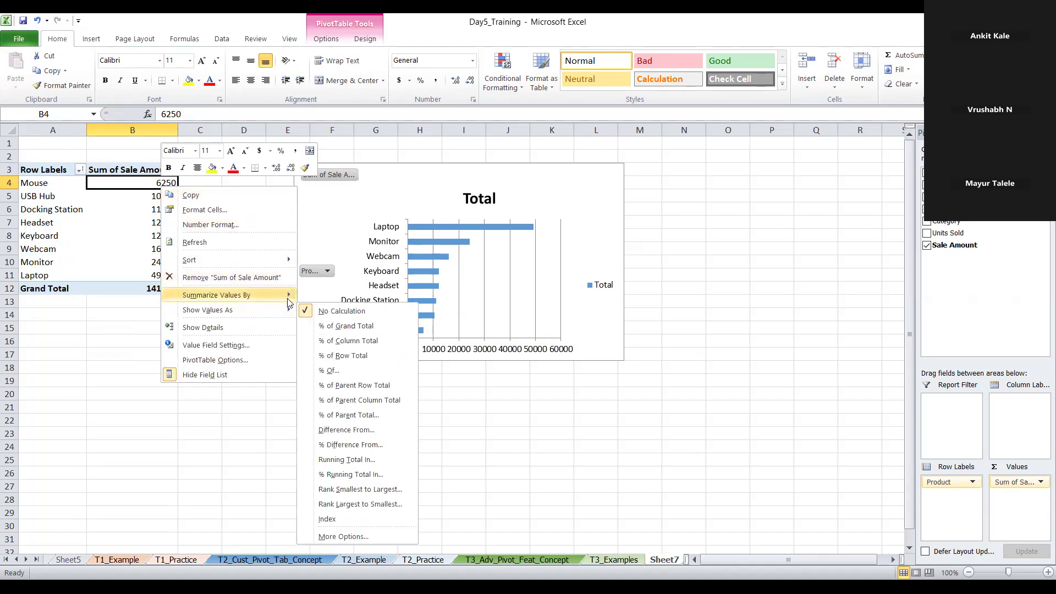
{"action": "mouse_move", "coordinate": [283, 302]}
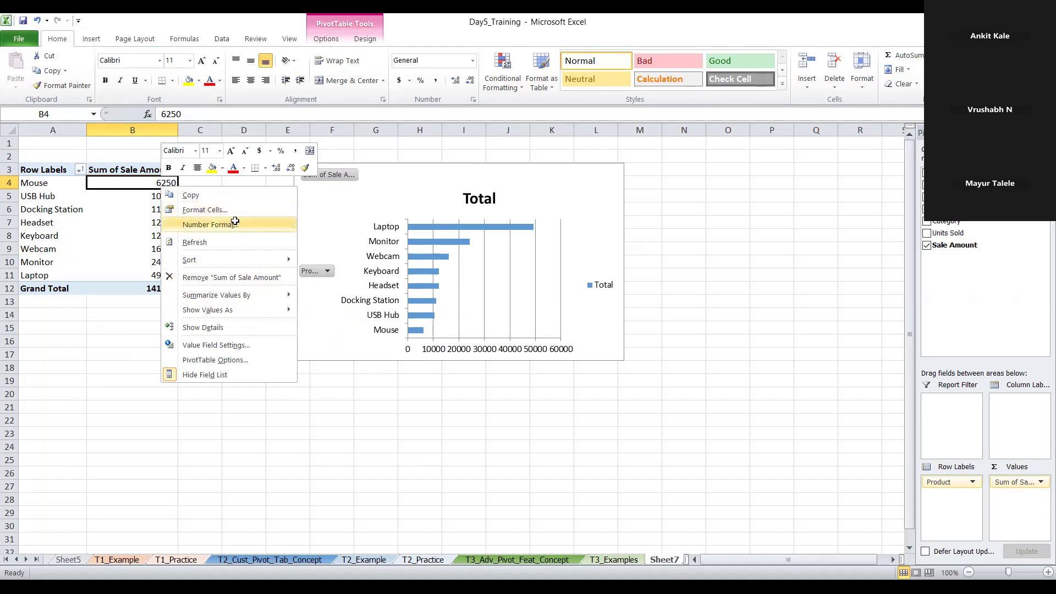
{"action": "left_click", "coordinate": [235, 222]}
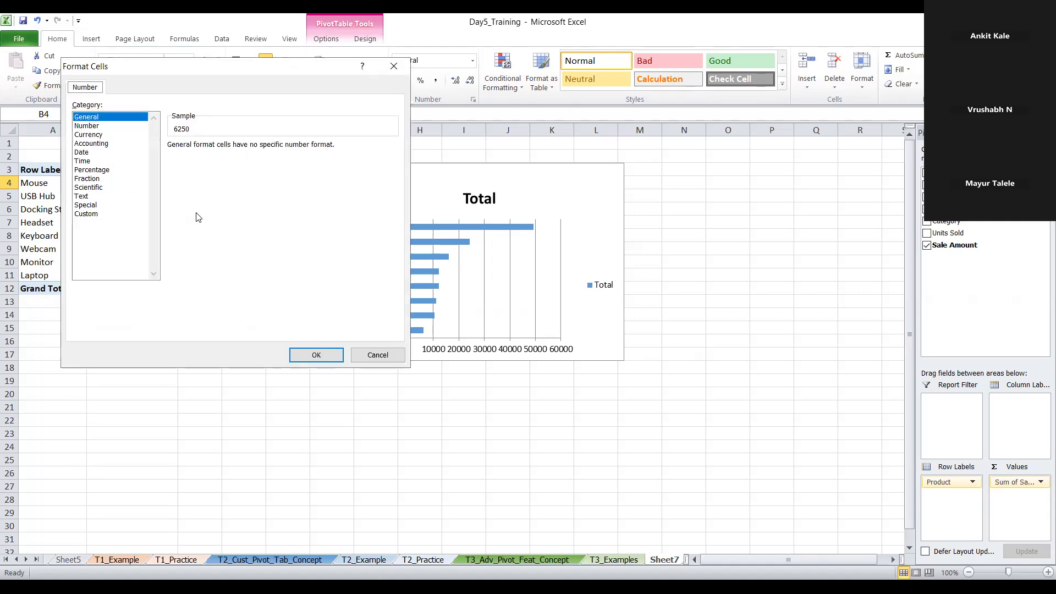
{"action": "left_click", "coordinate": [104, 136]}
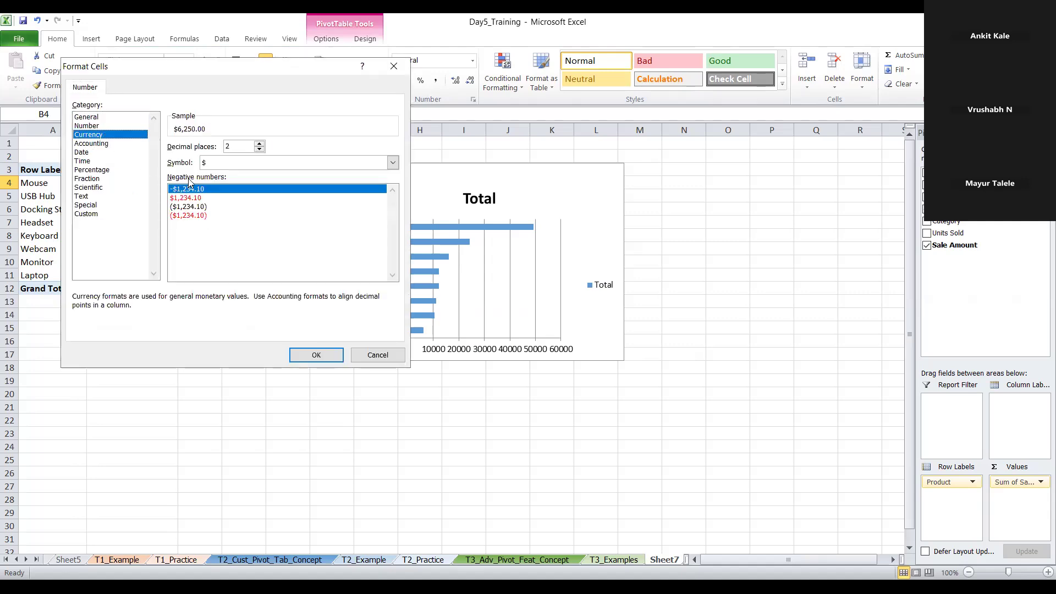
{"action": "left_click", "coordinate": [392, 162]}
{"action": "left_click", "coordinate": [393, 163]}
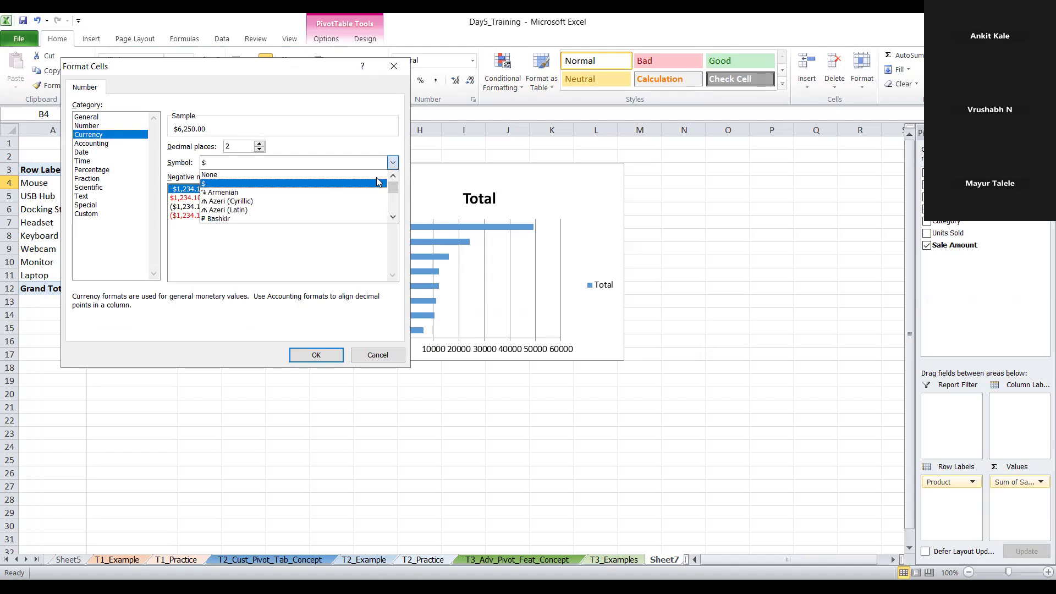
{"action": "left_click", "coordinate": [341, 184]}
{"action": "left_click", "coordinate": [323, 355]}
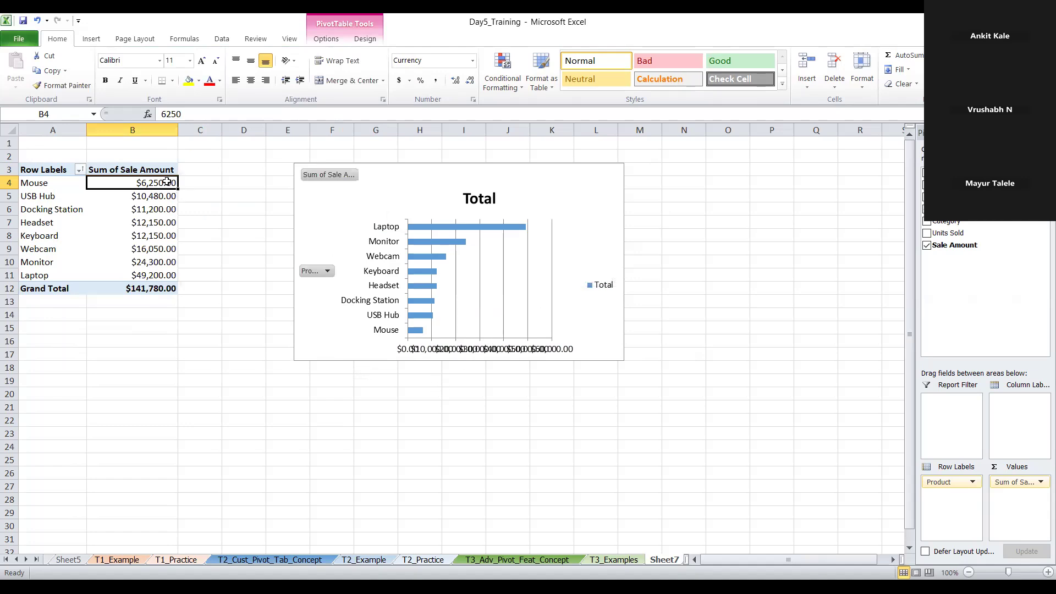
{"action": "left_click_drag", "start_coordinate": [166, 180], "coordinate": [167, 275]}
{"action": "left_click", "coordinate": [471, 82]}
{"action": "left_click", "coordinate": [471, 81]}
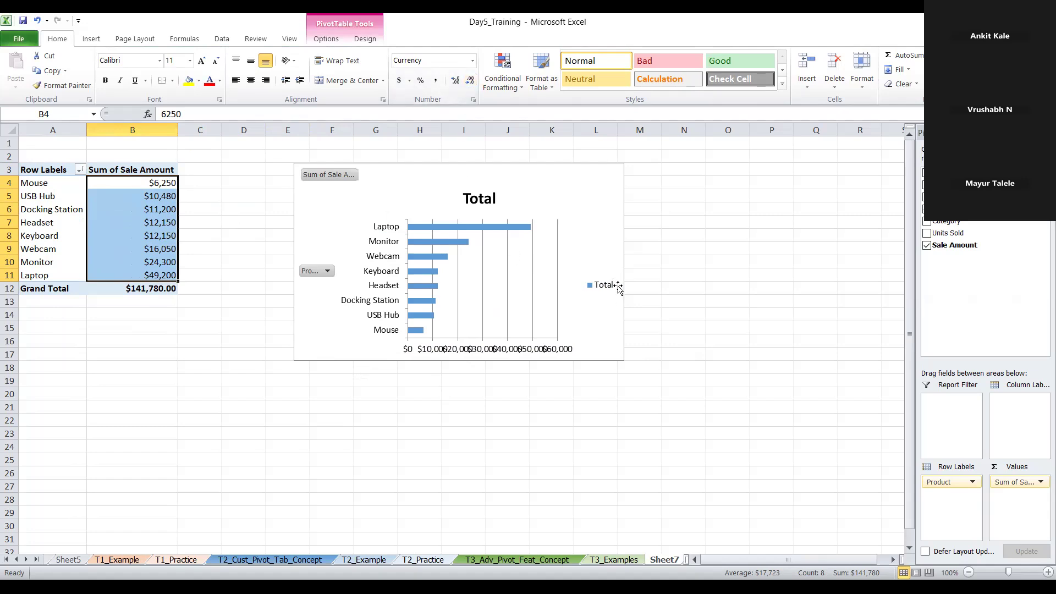
Enlarge the bar PivotChart so it extends up into row 2 and across to the far edge of column N
{"action": "left_click", "coordinate": [616, 243]}
{"action": "left_click", "coordinate": [640, 226]}
{"action": "left_click", "coordinate": [624, 209]}
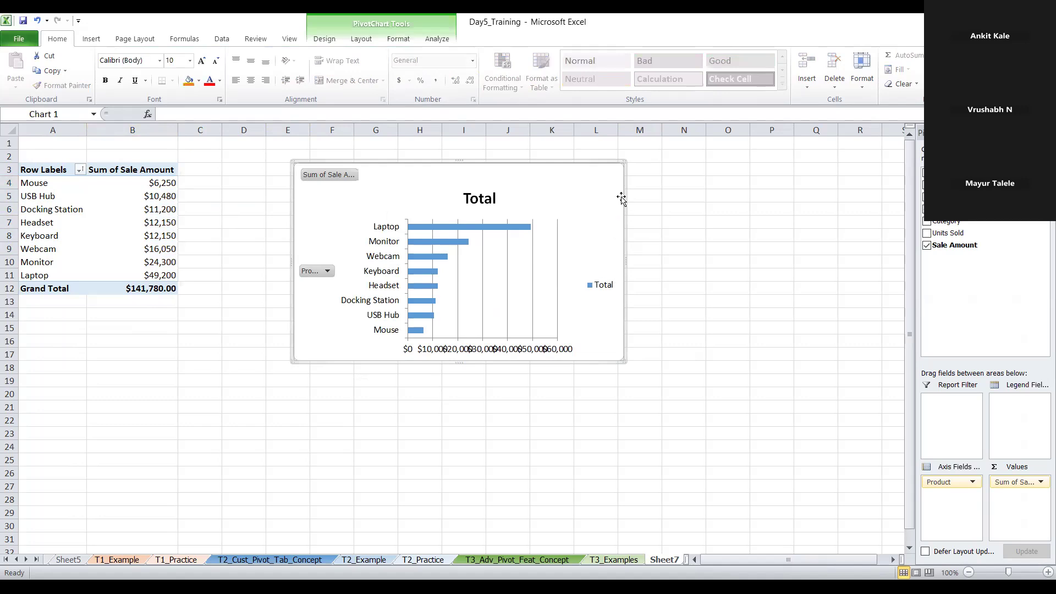
{"action": "left_click_drag", "start_coordinate": [623, 162], "coordinate": [703, 154]}
{"action": "left_click", "coordinate": [772, 247]}
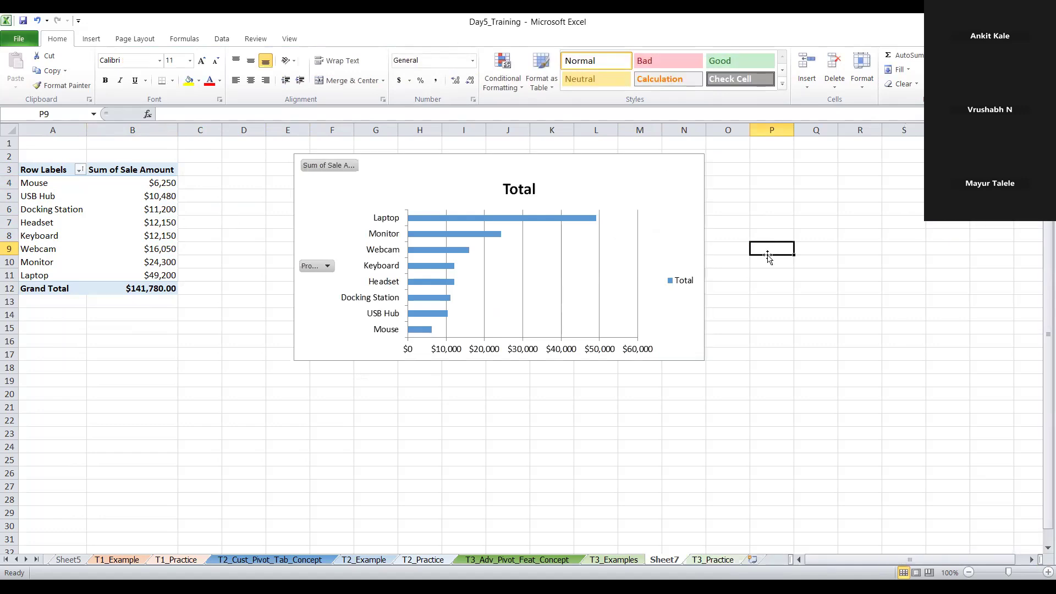